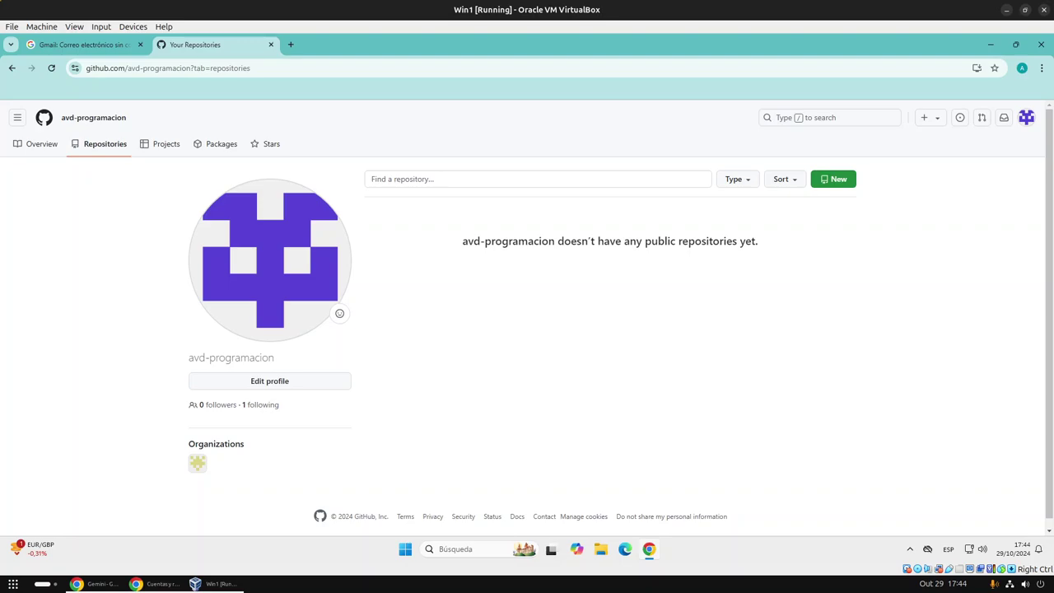
Step: Dismiss the Chrome profile menu and switch to the Gmail landing page tab
{"action": "left_click", "coordinate": [1022, 67]}
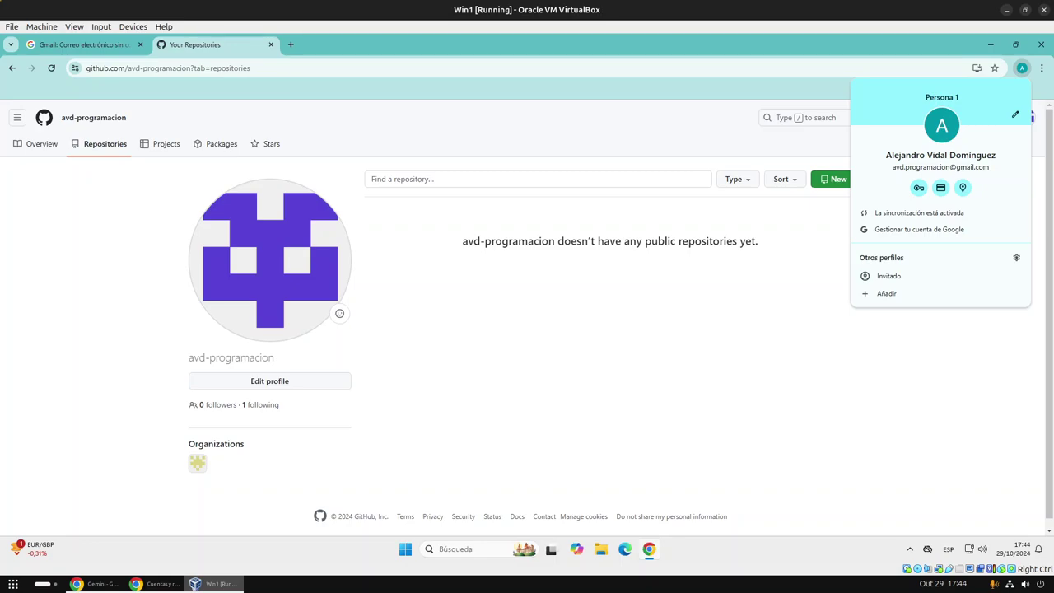
{"action": "key", "text": "Escape"}
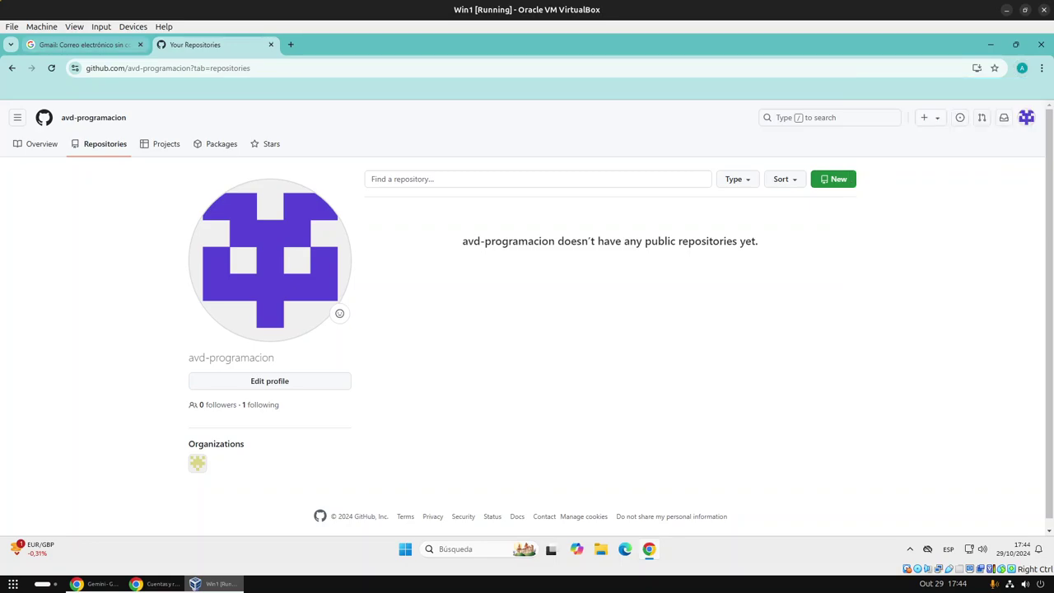
{"action": "left_click", "coordinate": [82, 44]}
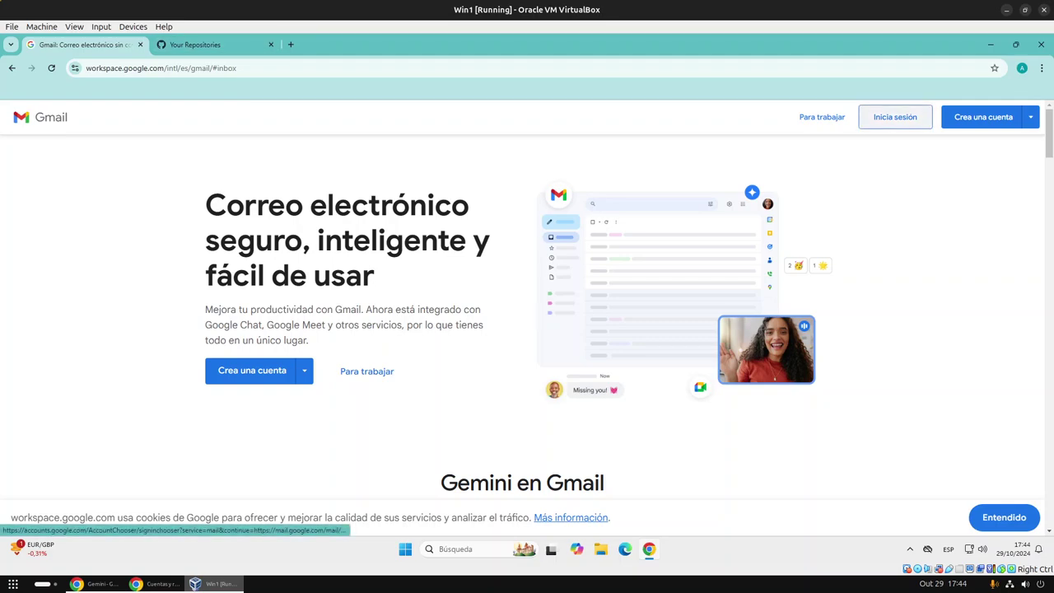
Step: Sign in to Gmail with the saved account, then return to the GitHub repositories tab
{"action": "left_click", "coordinate": [896, 117]}
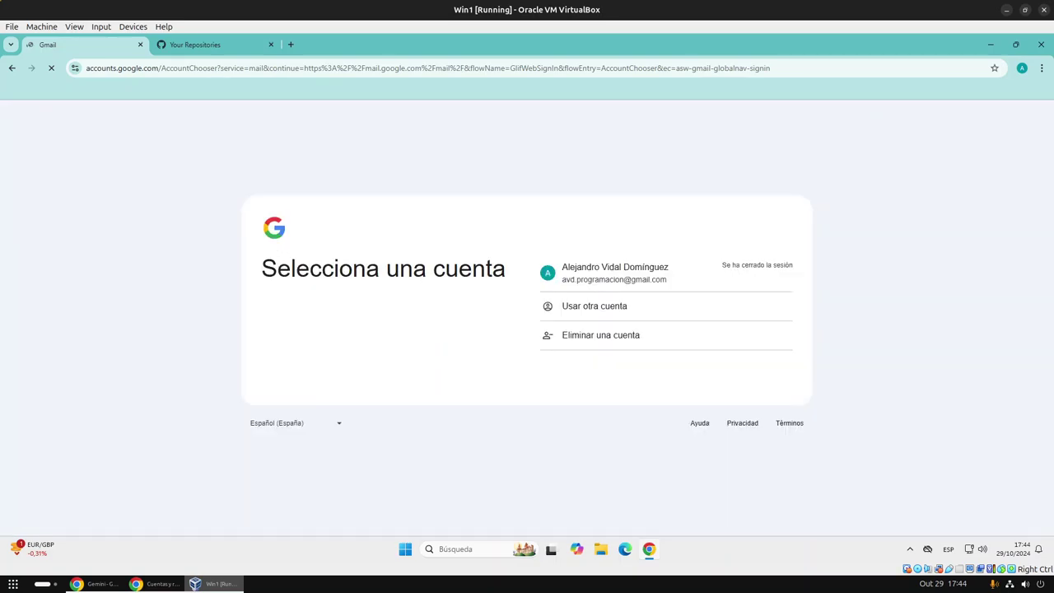
{"action": "left_click", "coordinate": [602, 335]}
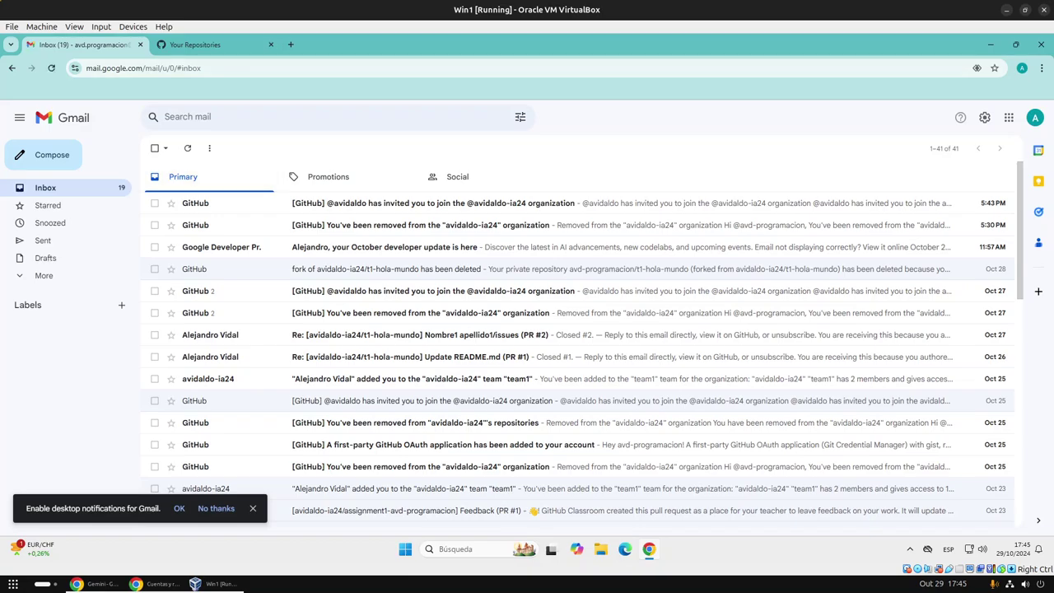
{"action": "key", "text": "ctrl+Tab"}
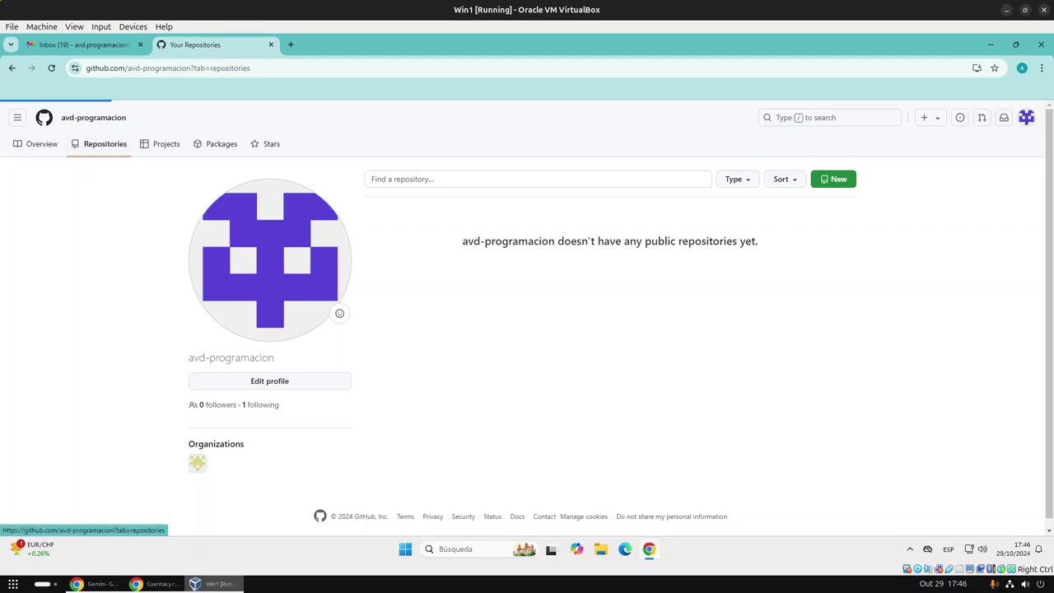
Step: Reload the repositories list and load the course organization's page in a new tab
{"action": "left_click", "coordinate": [93, 117]}
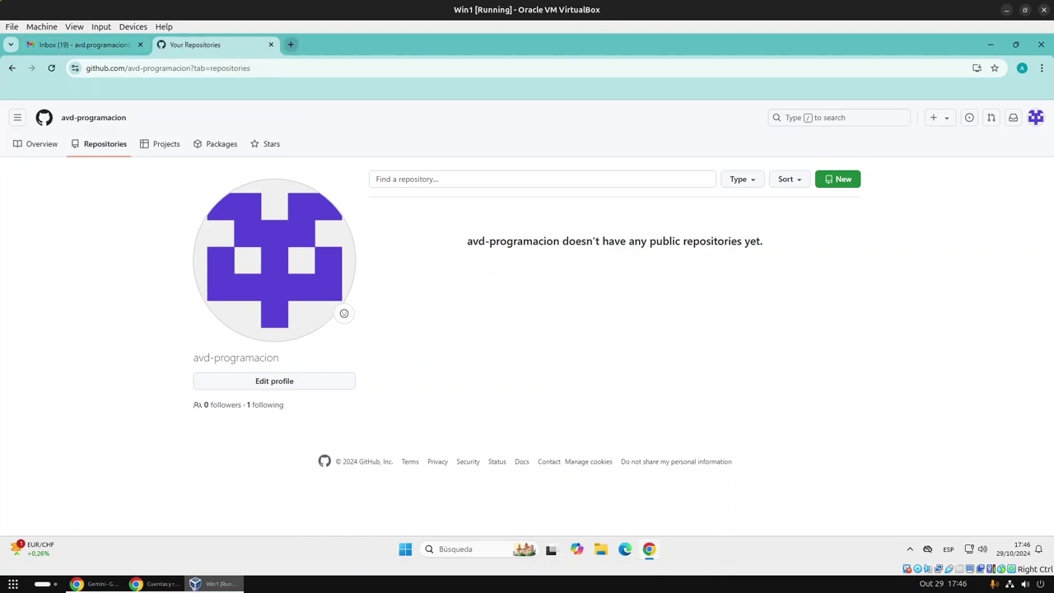
{"action": "key", "text": "ctrl+t"}
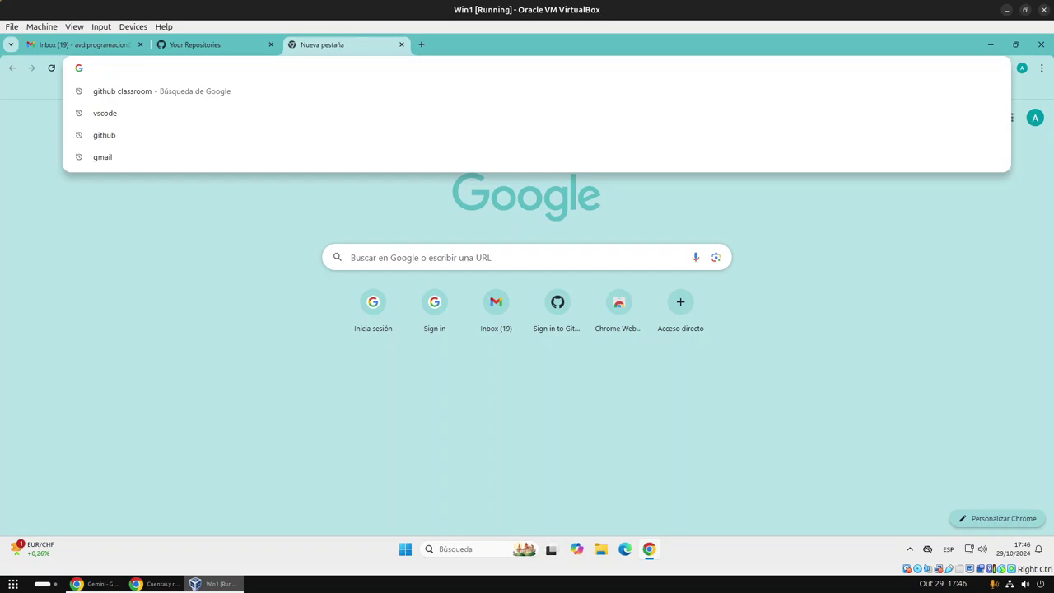
{"action": "type", "text": "avidaldo"}
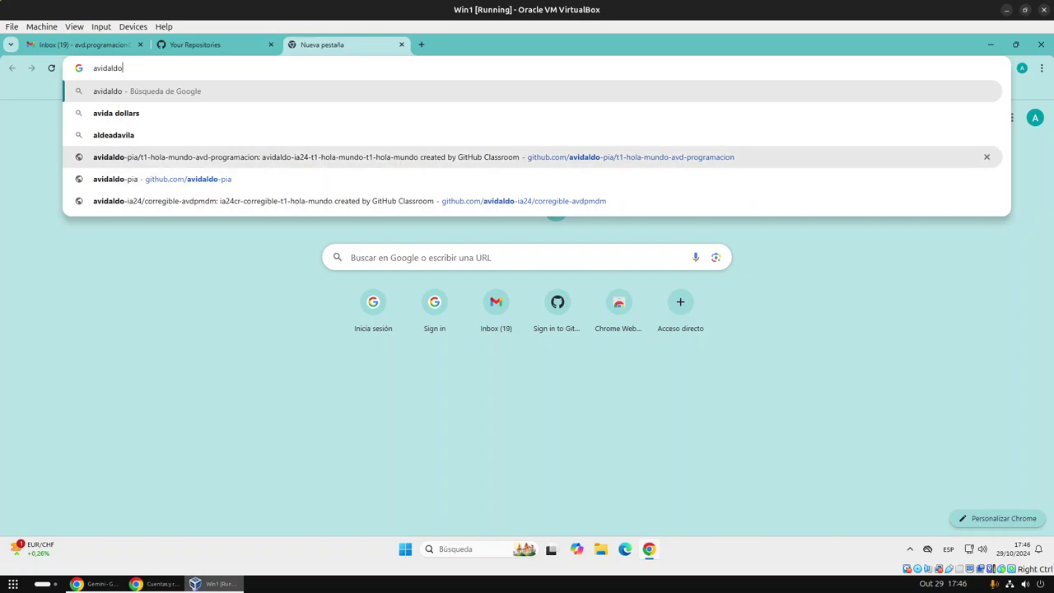
{"action": "left_click", "coordinate": [330, 201]}
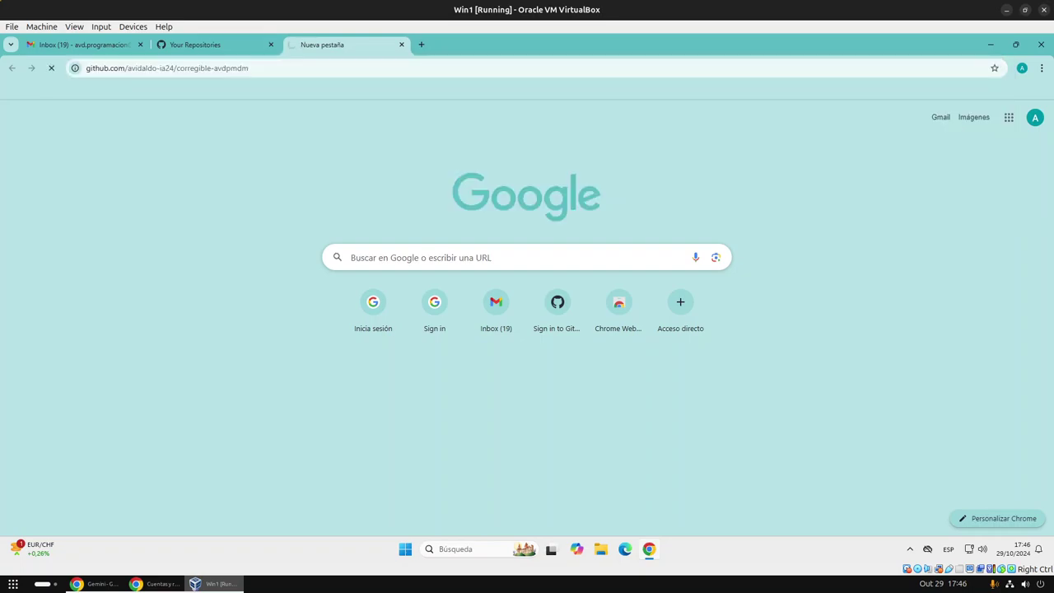
{"action": "key", "text": "BackSpace"}
{"action": "key", "text": "BackSpace"}
{"action": "key", "text": "BackSpace"}
{"action": "key", "text": "Return"}
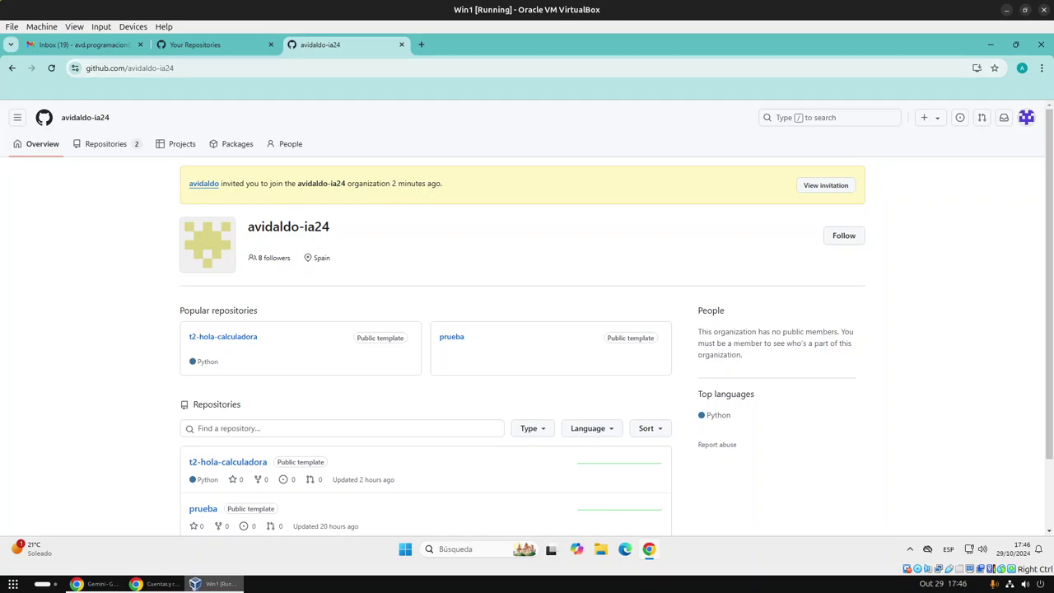
Step: Load the instructor's profile in another tab and open its ia24 repository
{"action": "left_click", "coordinate": [124, 67]}
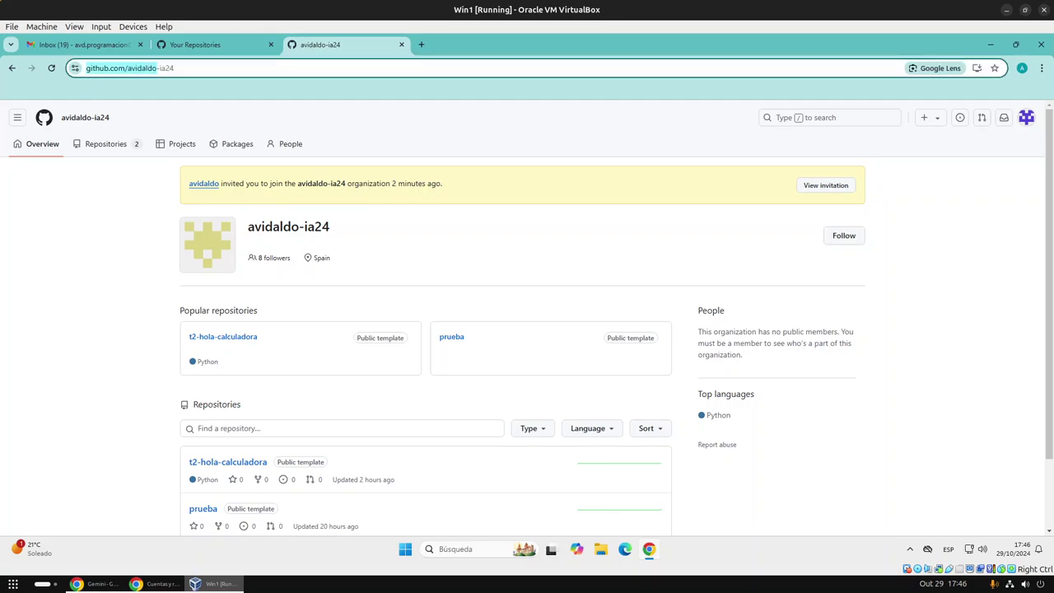
{"action": "key", "text": "ctrl+c"}
{"action": "key", "text": "ctrl+t"}
{"action": "key", "text": "ctrl+v"}
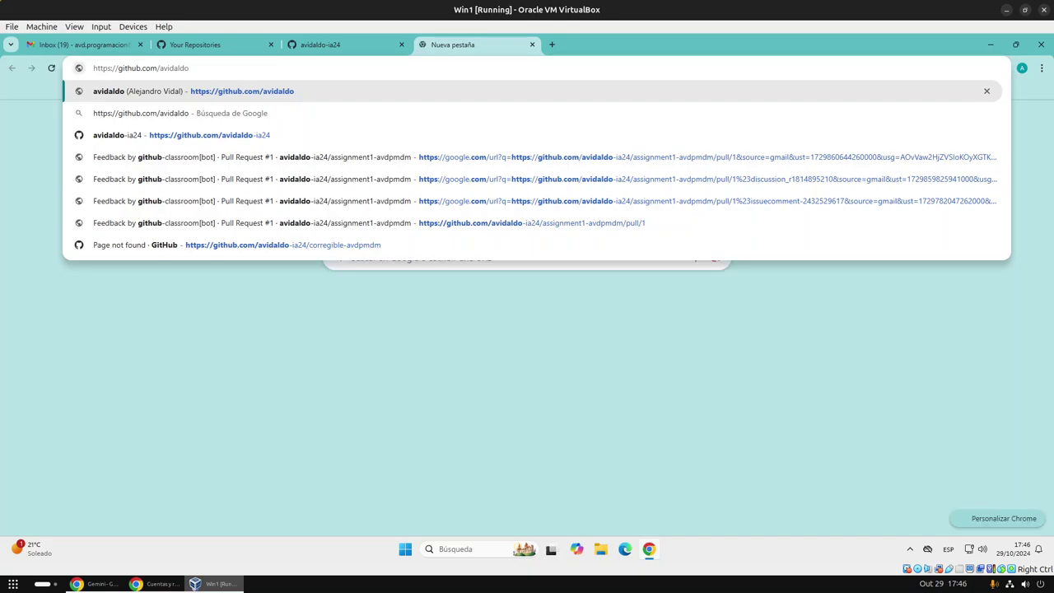
{"action": "key", "text": "Return"}
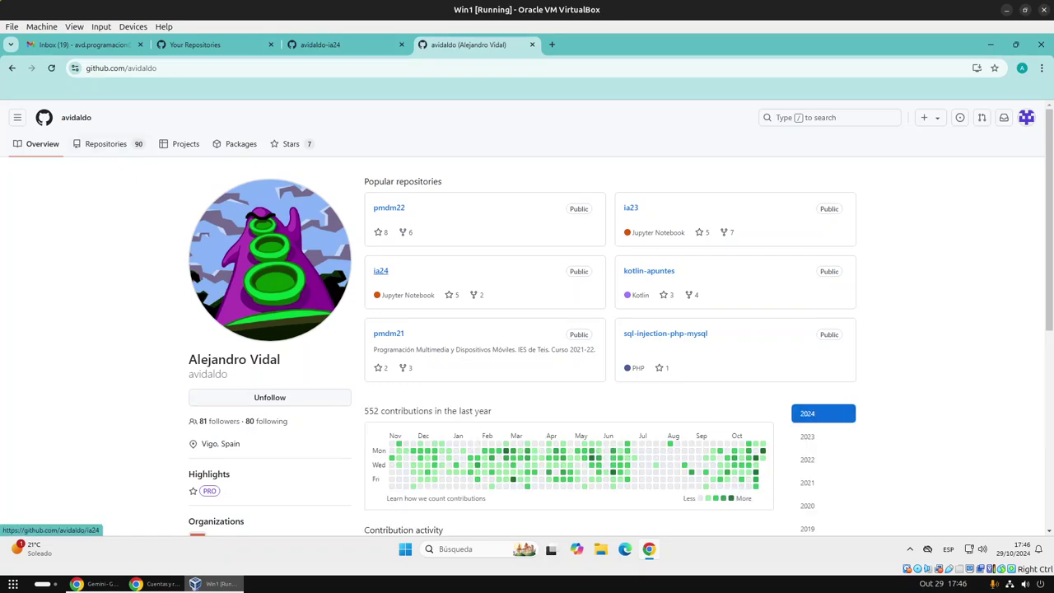
{"action": "left_click", "coordinate": [381, 271]}
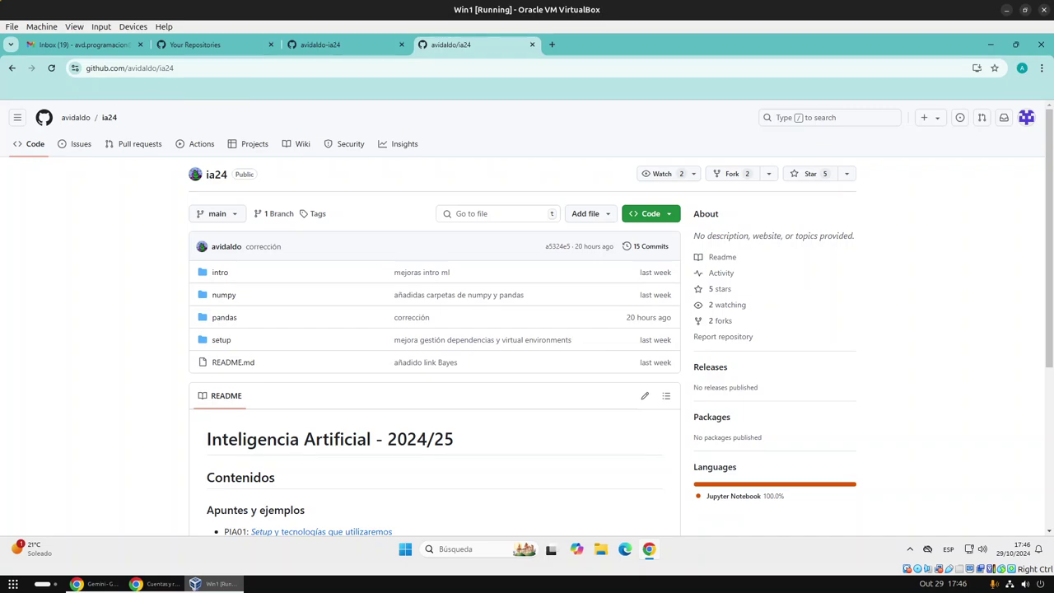
{"action": "left_click", "coordinate": [338, 45]}
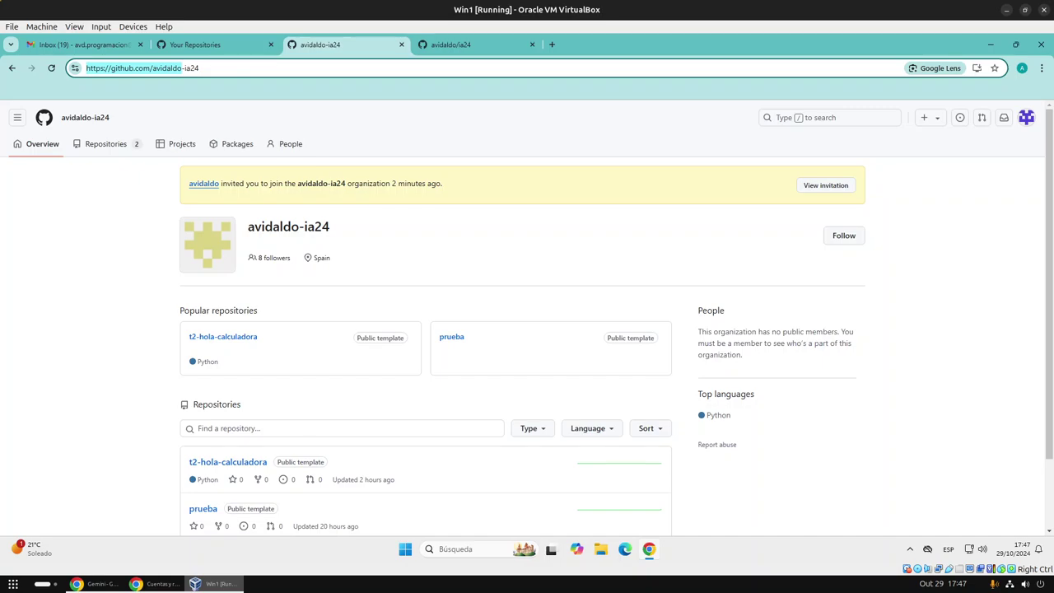
Step: Show the organization's Repositories list, then switch to the 'Cuentas y release branches para tareas' sheet
{"action": "left_click", "coordinate": [196, 68]}
{"action": "left_click_drag", "start_coordinate": [197, 68], "coordinate": [151, 67]}
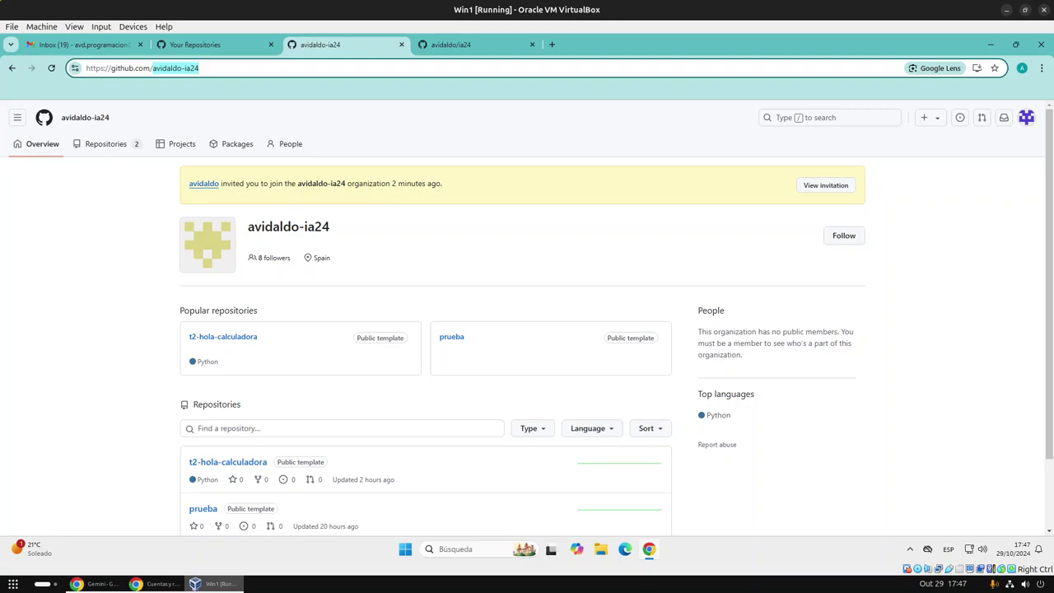
{"action": "scroll", "coordinate": [527, 329], "scroll_direction": "down", "scroll_amount": 2}
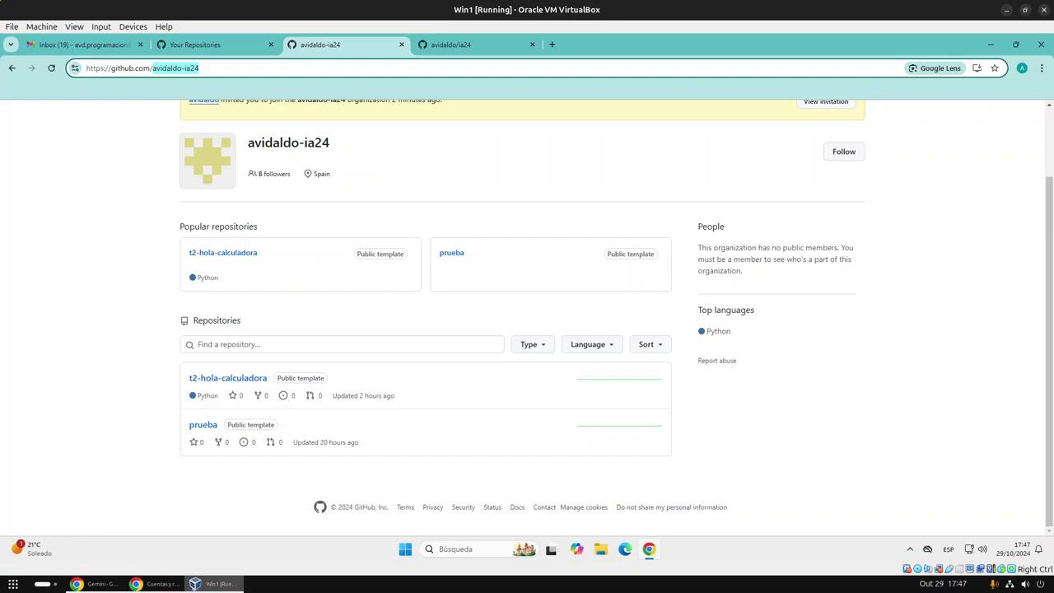
{"action": "scroll", "coordinate": [527, 330], "scroll_direction": "up", "scroll_amount": 2}
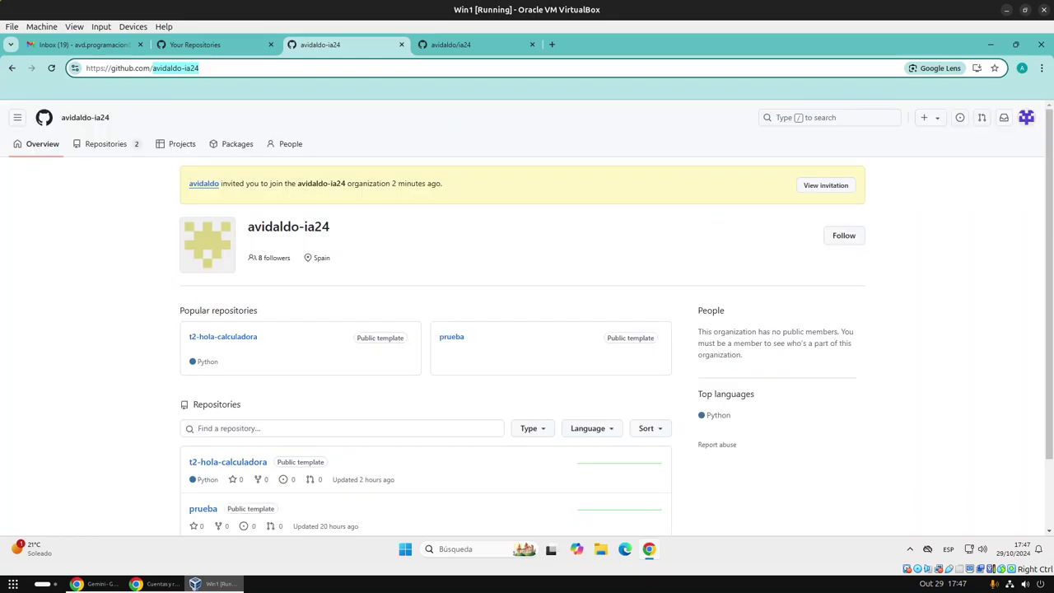
{"action": "left_click", "coordinate": [105, 144]}
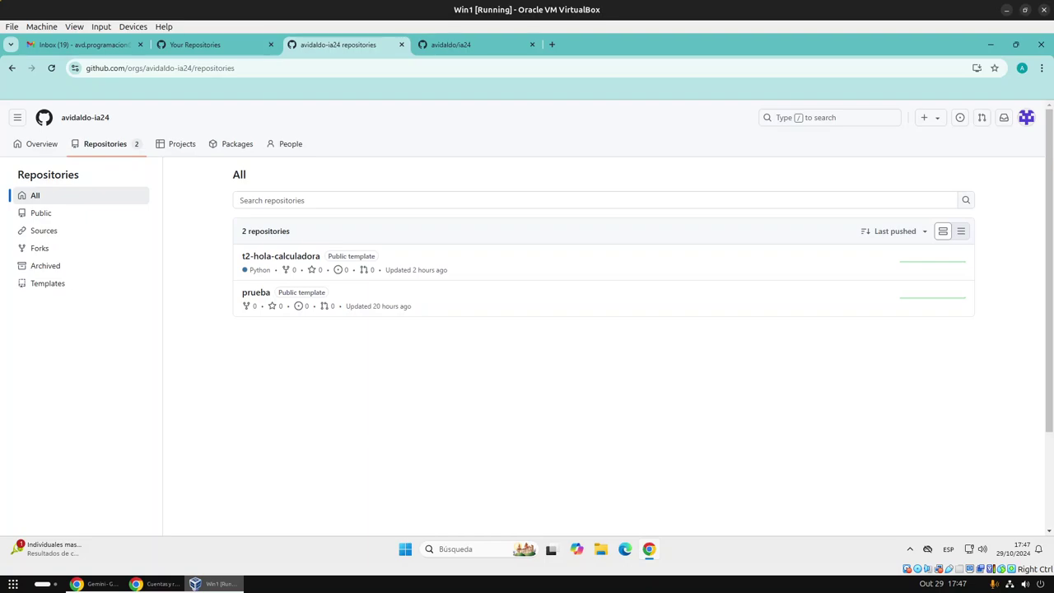
{"action": "key", "text": "alt+Tab"}
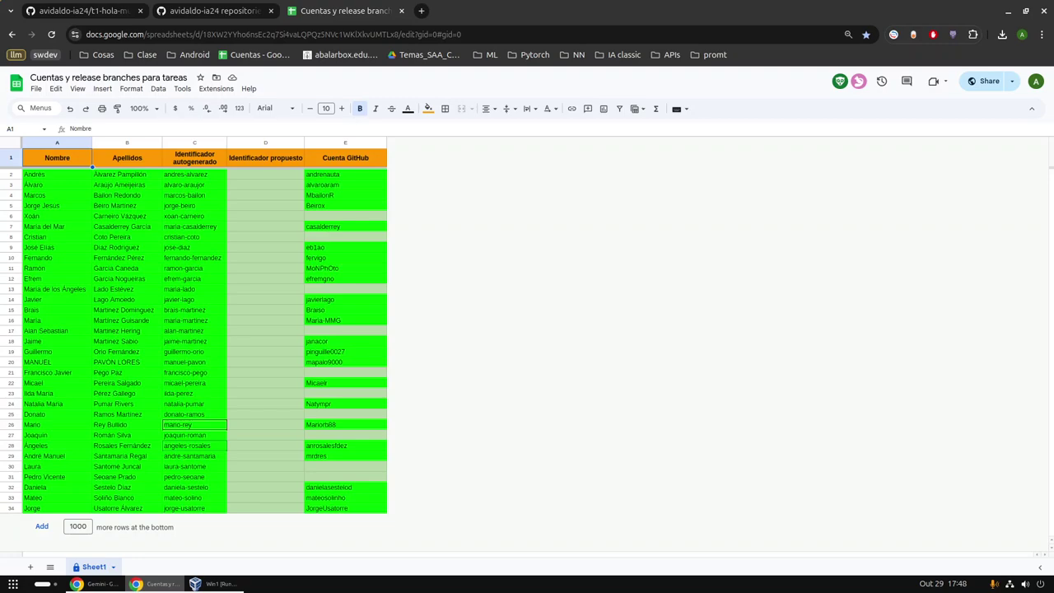
Step: Test 'asdfasdf' in cell D6 to see its highlighting, undo it, and return to GitHub
{"action": "left_click", "coordinate": [266, 216]}
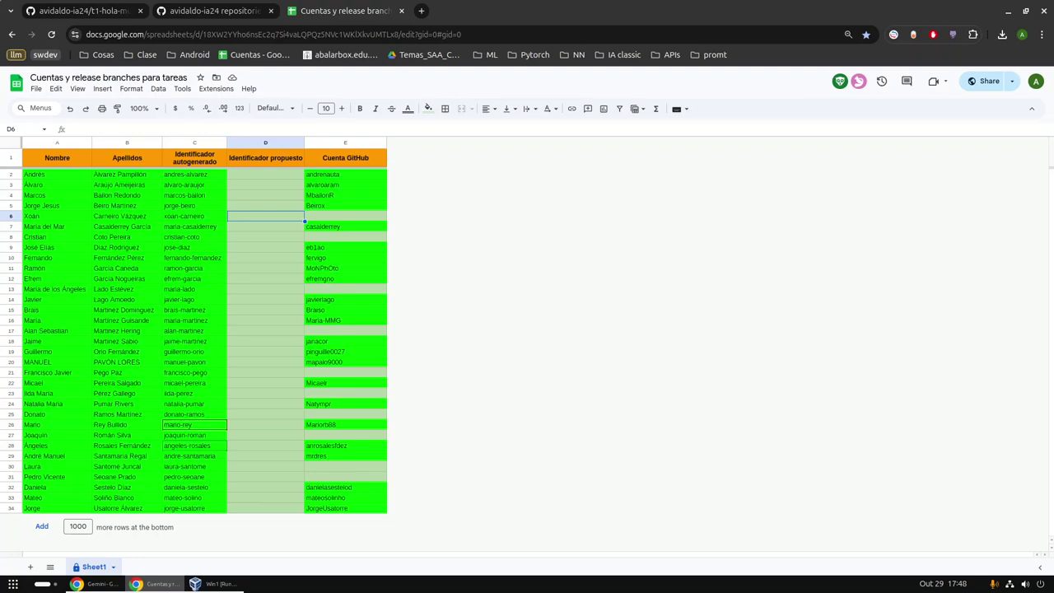
{"action": "type", "text": "asdfasdf"}
{"action": "left_click", "coordinate": [265, 247]}
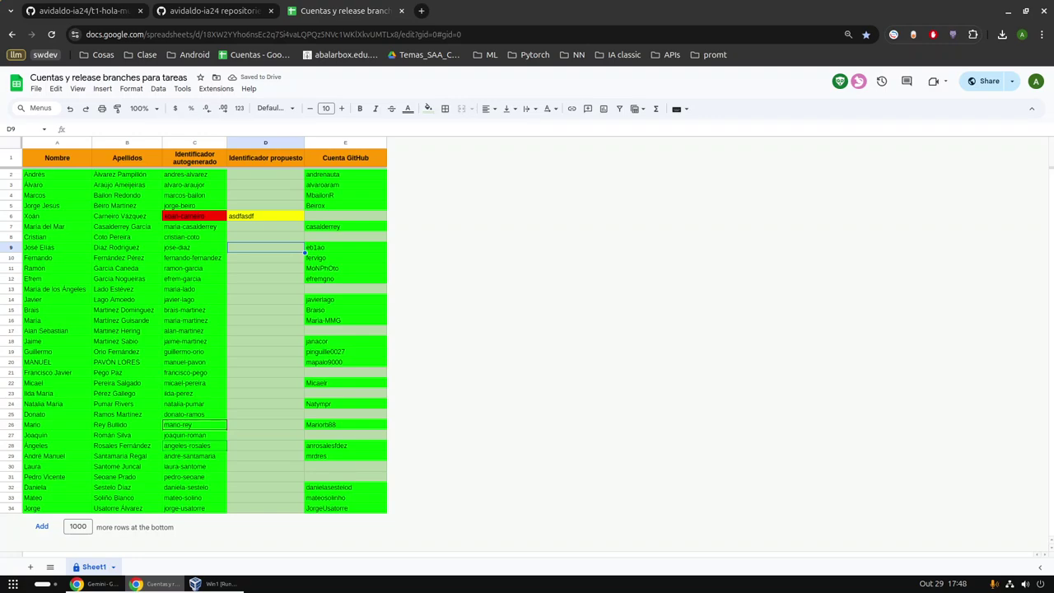
{"action": "key", "text": "ctrl+z"}
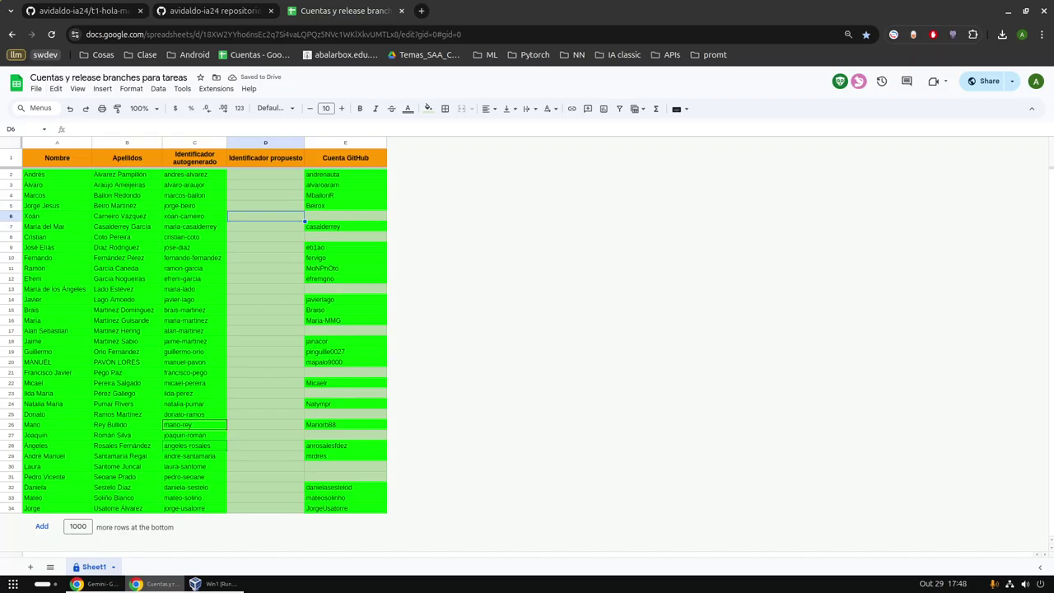
{"action": "key", "text": "alt+Tab"}
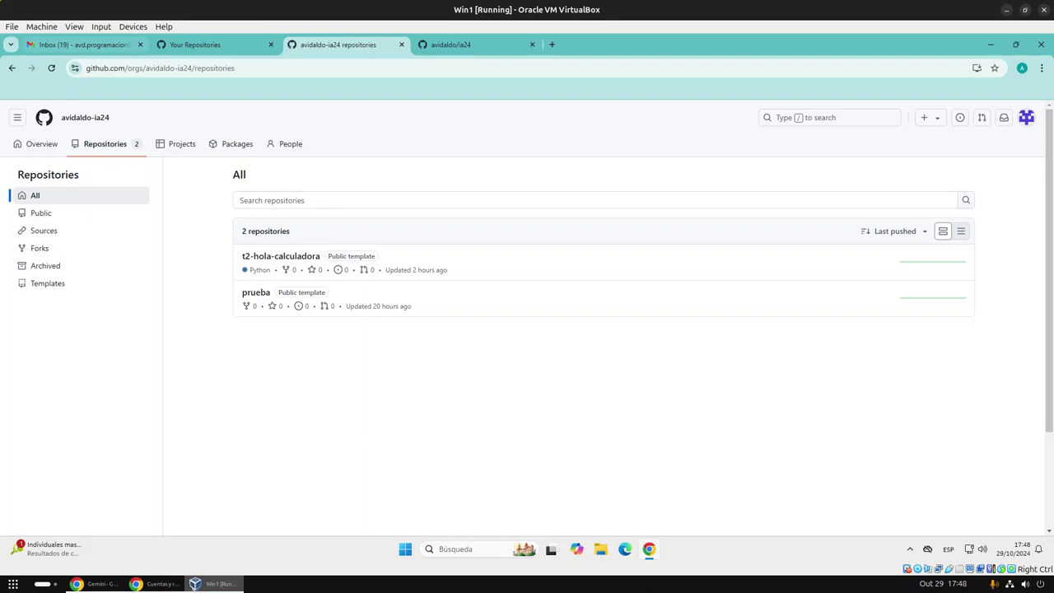
Step: Open the GitHub organization invitation email in Gmail and follow its invitation link
{"action": "key", "text": "ctrl+1"}
{"action": "left_click", "coordinate": [433, 203]}
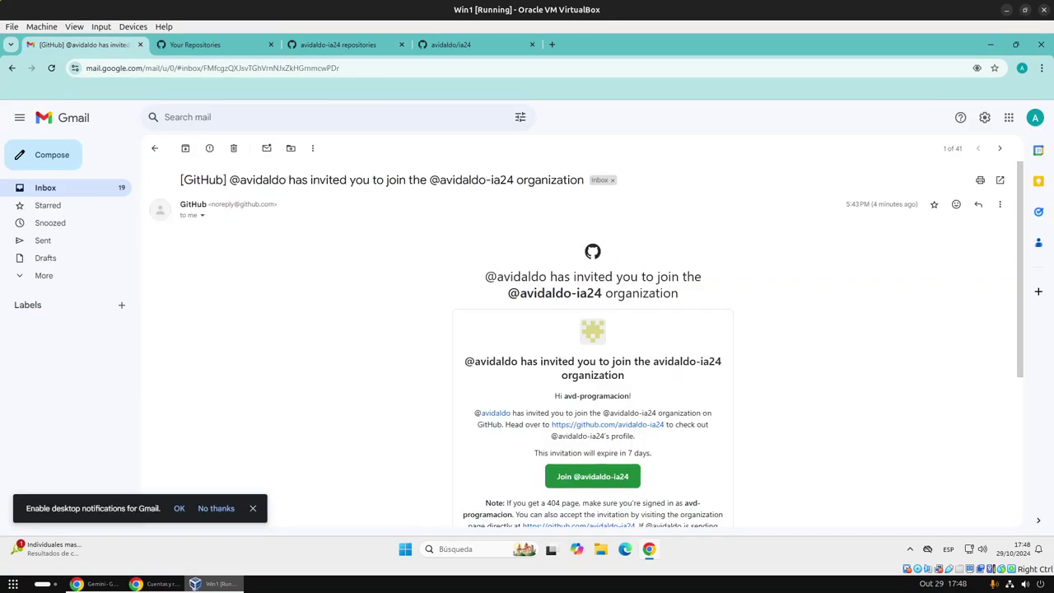
{"action": "double_click", "coordinate": [516, 277]}
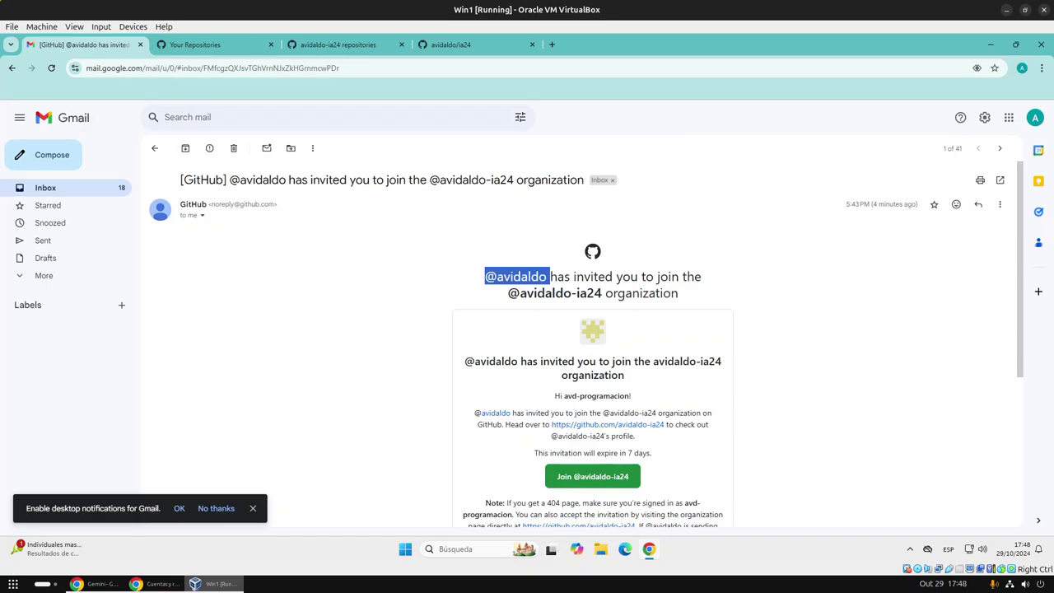
{"action": "left_click", "coordinate": [517, 277]}
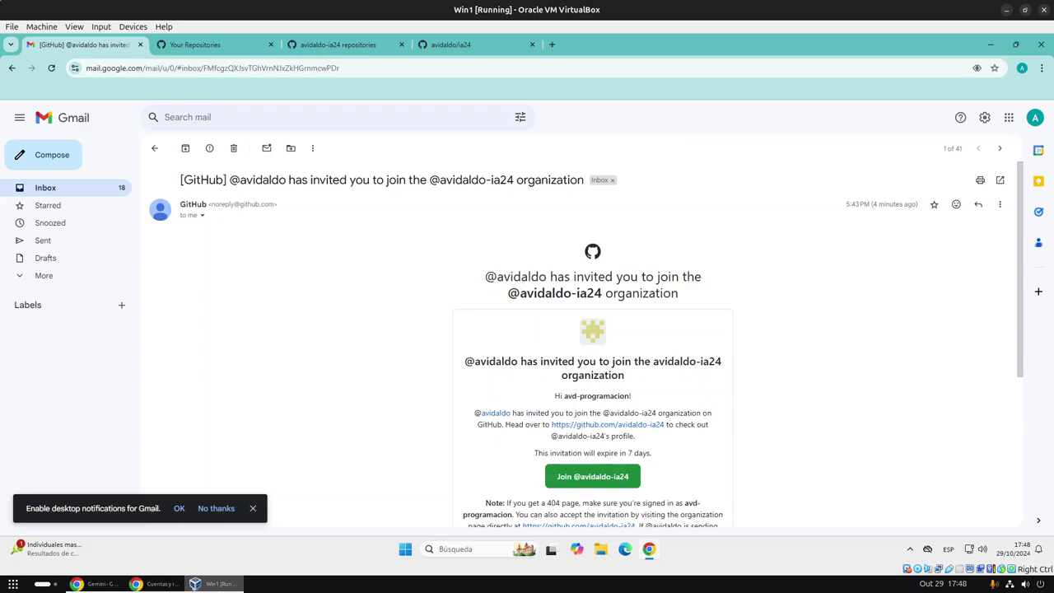
{"action": "scroll", "coordinate": [593, 346], "scroll_direction": "down", "scroll_amount": 3}
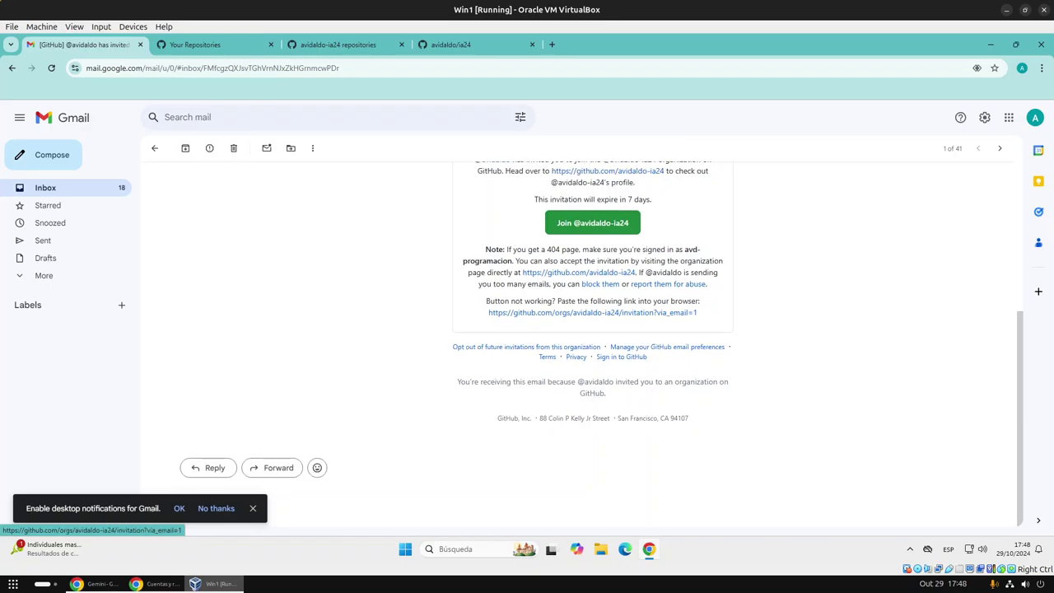
{"action": "left_click", "coordinate": [592, 312]}
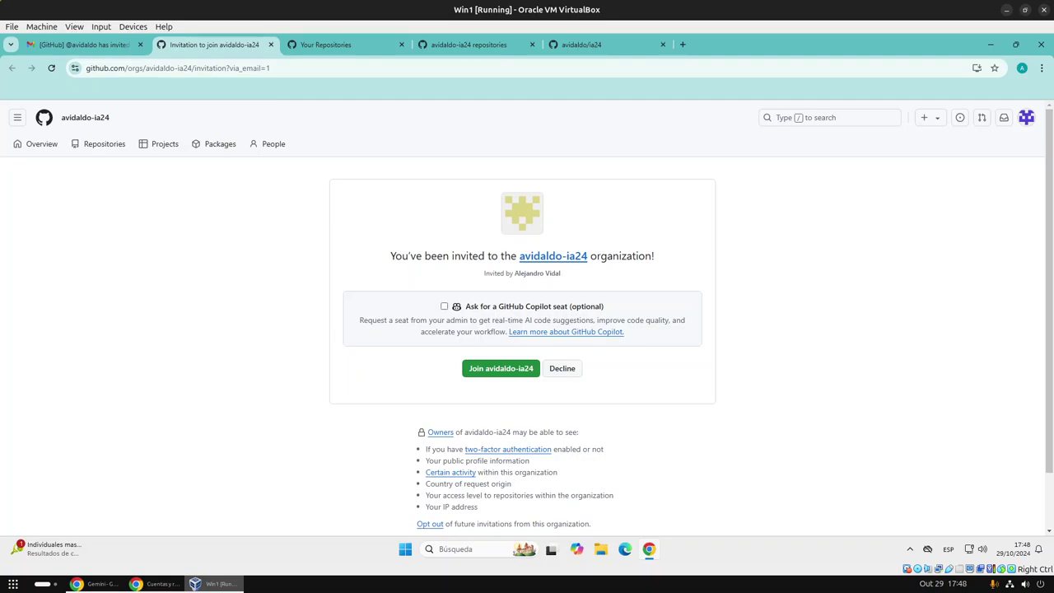
Step: Join the ia24 organization and list its three repositories, including private t1-hola-mundo
{"action": "left_click_drag", "start_coordinate": [466, 307], "coordinate": [604, 306]}
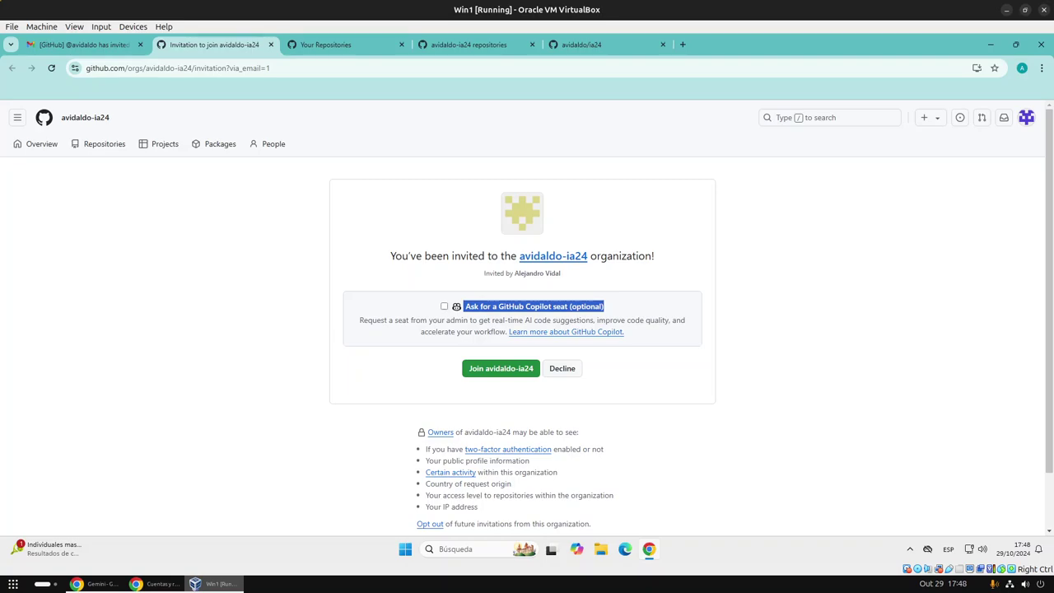
{"action": "left_click", "coordinate": [500, 368]}
{"action": "left_click", "coordinate": [106, 143]}
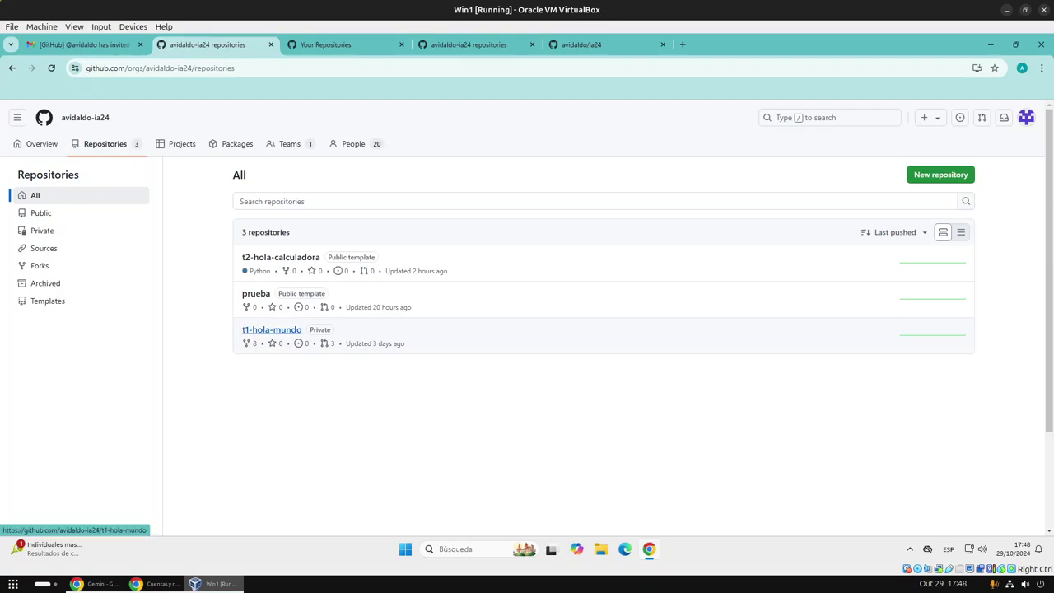
Step: Open the t1-hola-mundo repository from the organization's list
{"action": "double_click", "coordinate": [272, 330]}
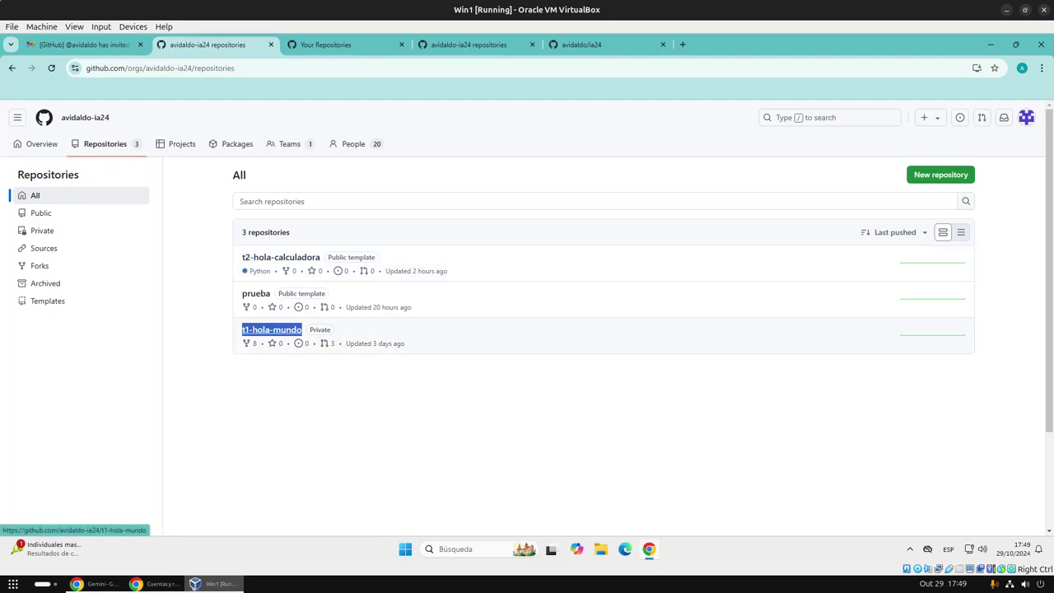
{"action": "left_click", "coordinate": [271, 329]}
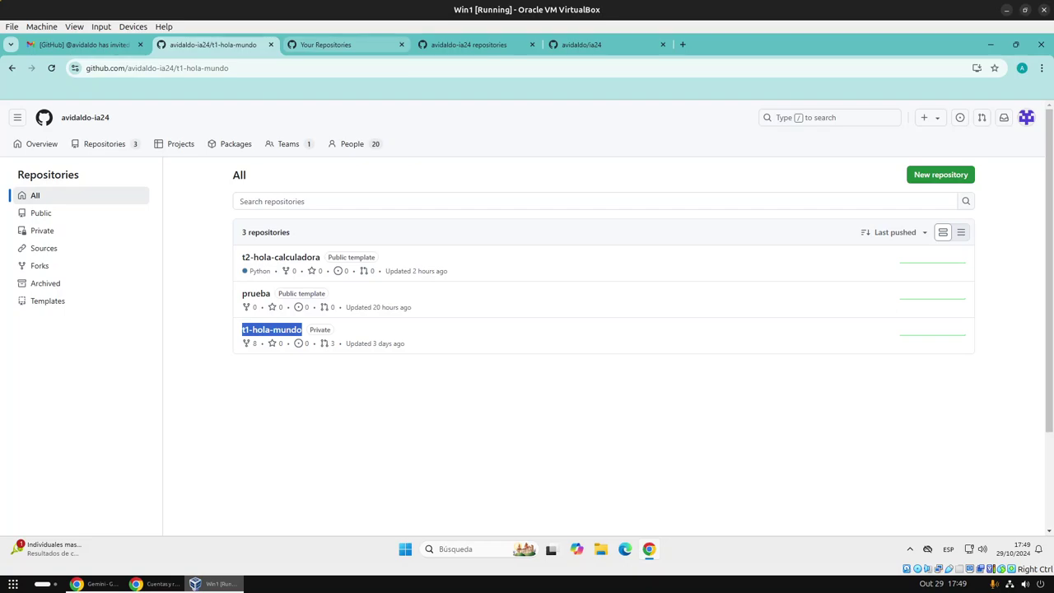
Step: Scroll to the 'Tarea 1: Hola Mundo' README and highlight step 1 about forking
{"action": "scroll", "coordinate": [527, 330], "scroll_direction": "down", "scroll_amount": 2}
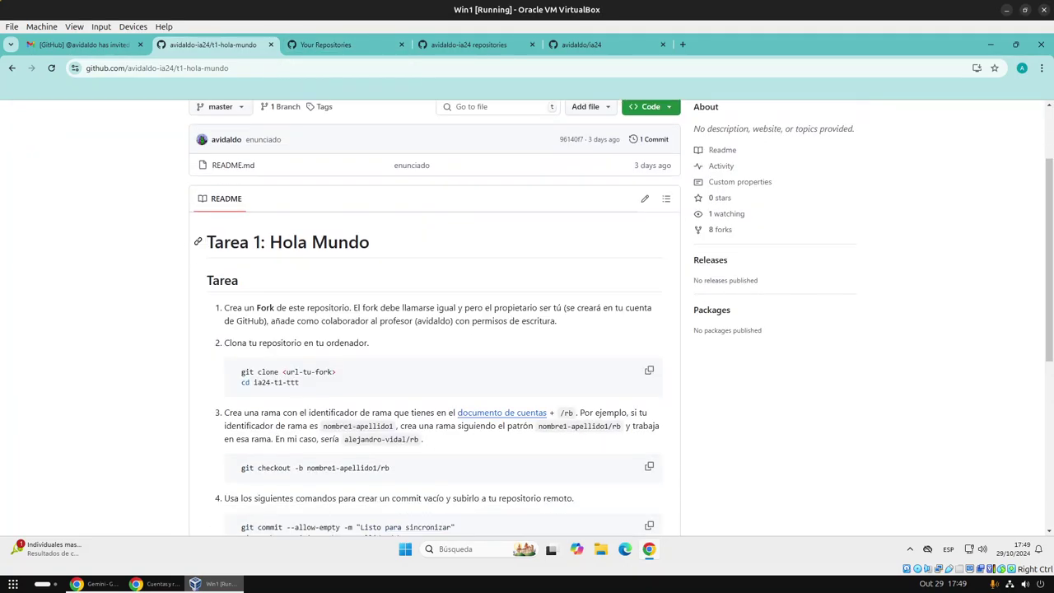
{"action": "scroll", "coordinate": [527, 329], "scroll_direction": "up", "scroll_amount": 2}
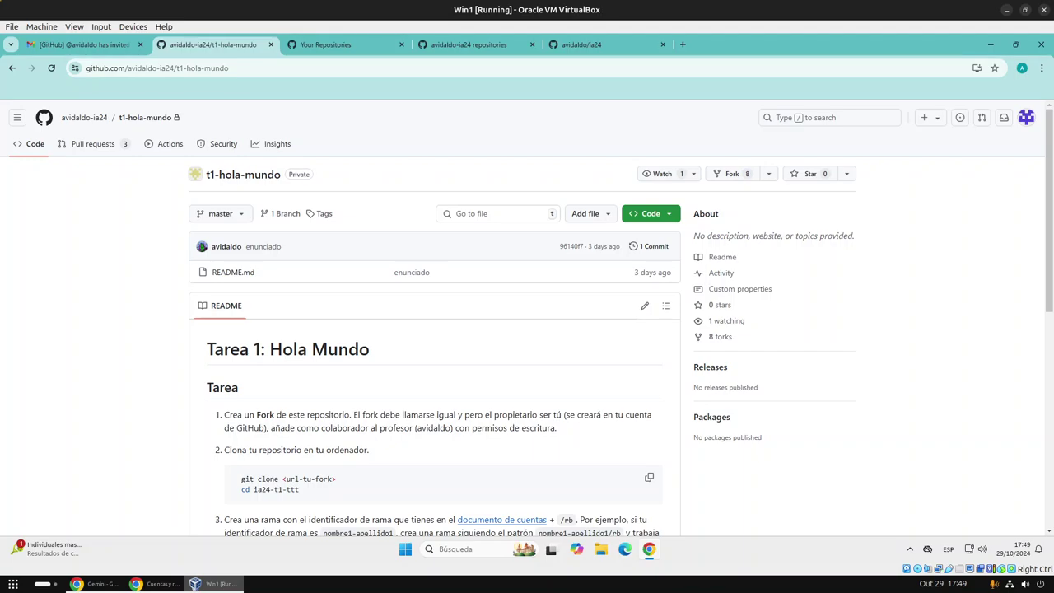
{"action": "scroll", "coordinate": [527, 330], "scroll_direction": "down", "scroll_amount": 1}
{"action": "scroll", "coordinate": [527, 329], "scroll_direction": "up", "scroll_amount": 1}
{"action": "scroll", "coordinate": [527, 329], "scroll_direction": "down", "scroll_amount": 4}
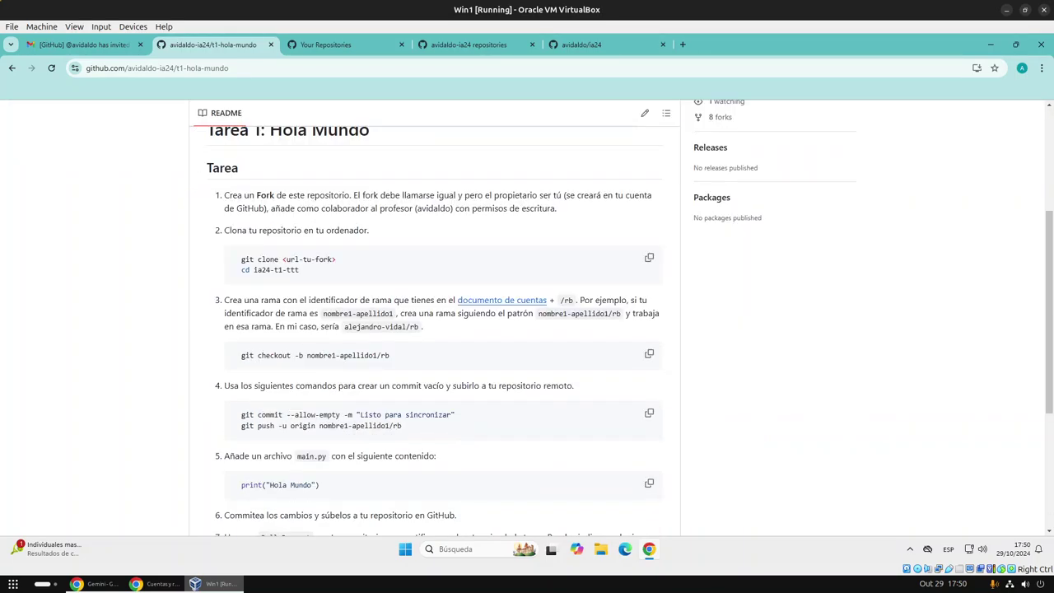
{"action": "mouse_move", "coordinate": [224, 195]}
{"action": "left_mouse_down"}
{"action": "mouse_move", "coordinate": [639, 195]}
{"action": "mouse_move", "coordinate": [231, 208]}
{"action": "mouse_move", "coordinate": [558, 208]}
{"action": "left_mouse_up"}
{"action": "left_click", "coordinate": [558, 208]}
{"action": "scroll", "coordinate": [527, 313], "scroll_direction": "up", "scroll_amount": 3}
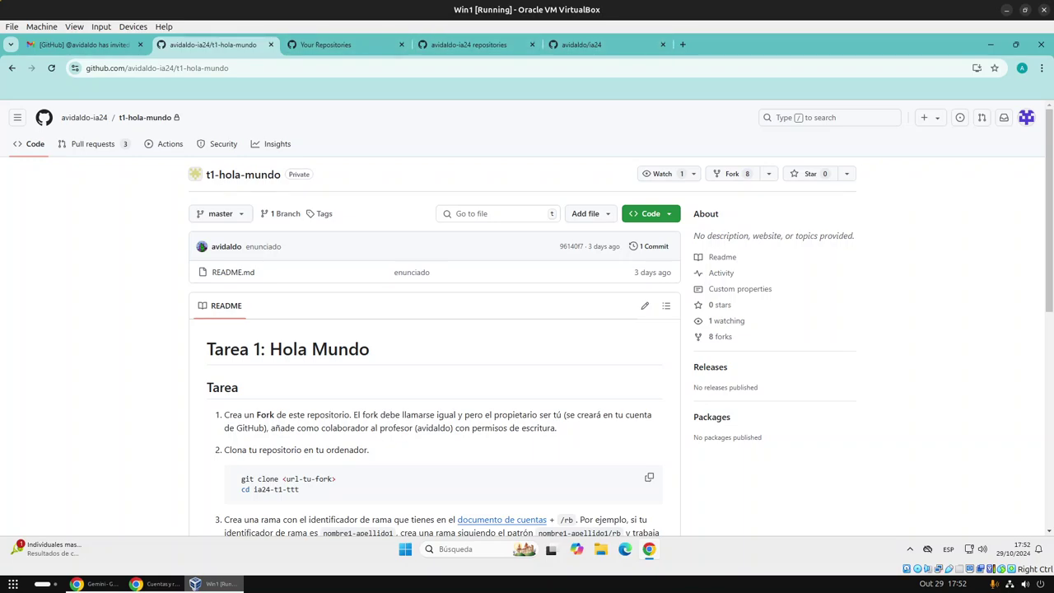
Step: Return to the ia24 tab and scroll through its 'Inteligencia Artificial - 2024/25' README
{"action": "left_click", "coordinate": [581, 44]}
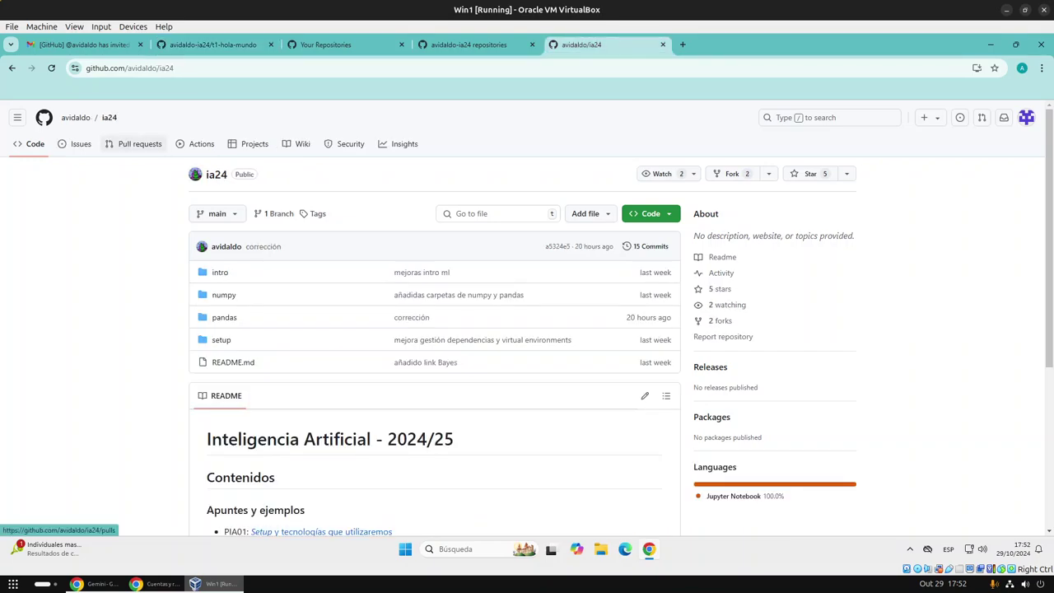
{"action": "scroll", "coordinate": [435, 330], "scroll_direction": "down", "scroll_amount": 2}
{"action": "scroll", "coordinate": [435, 329], "scroll_direction": "up", "scroll_amount": 2}
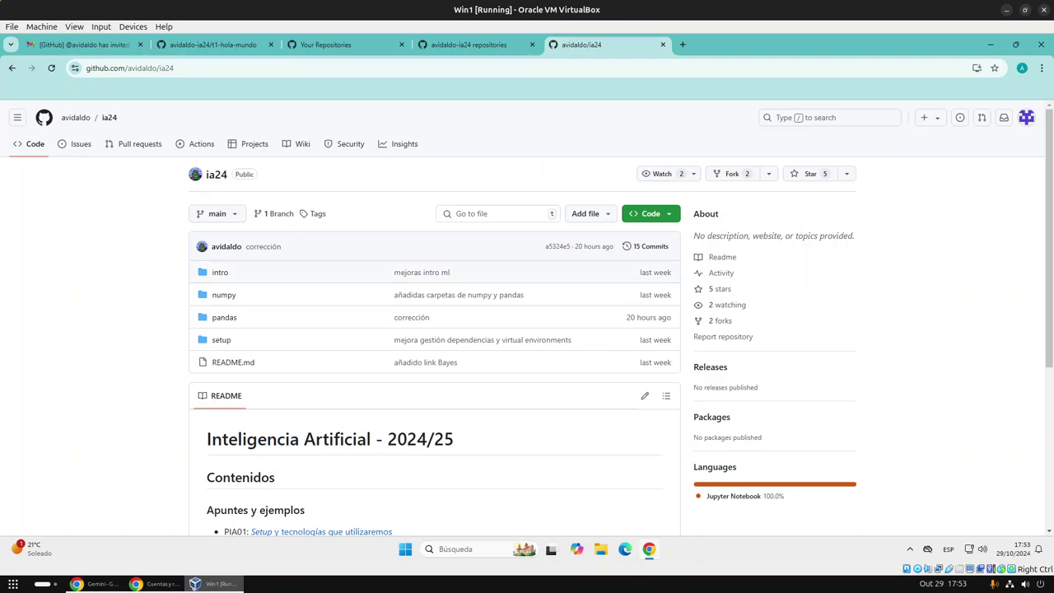
{"action": "scroll", "coordinate": [527, 329], "scroll_direction": "down", "scroll_amount": 3}
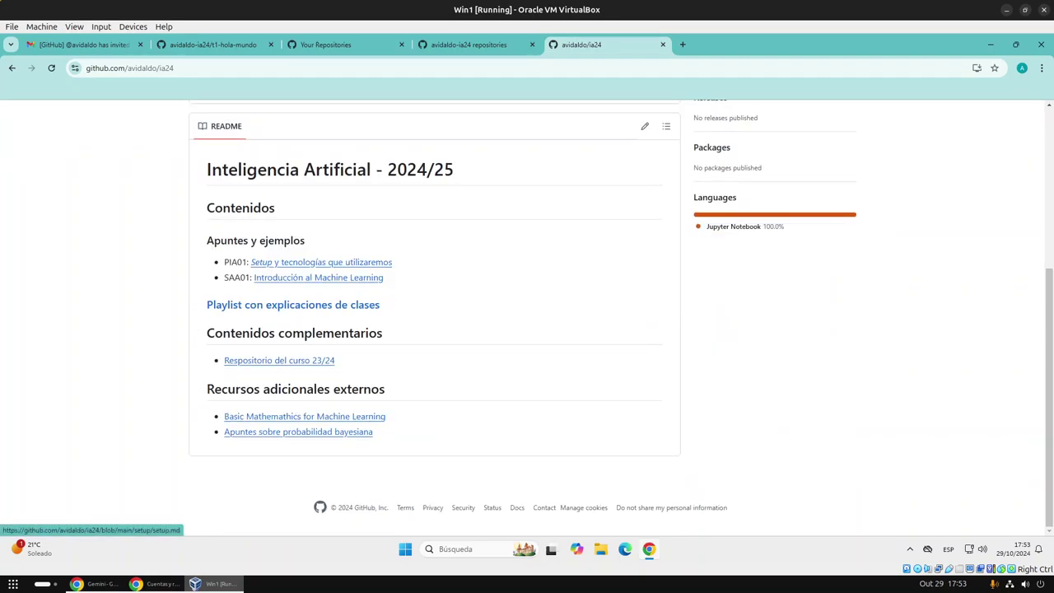
Step: Go to the setup.md course notes and open 'Recursos Git y GitHub' in a new tab
{"action": "left_click", "coordinate": [321, 262]}
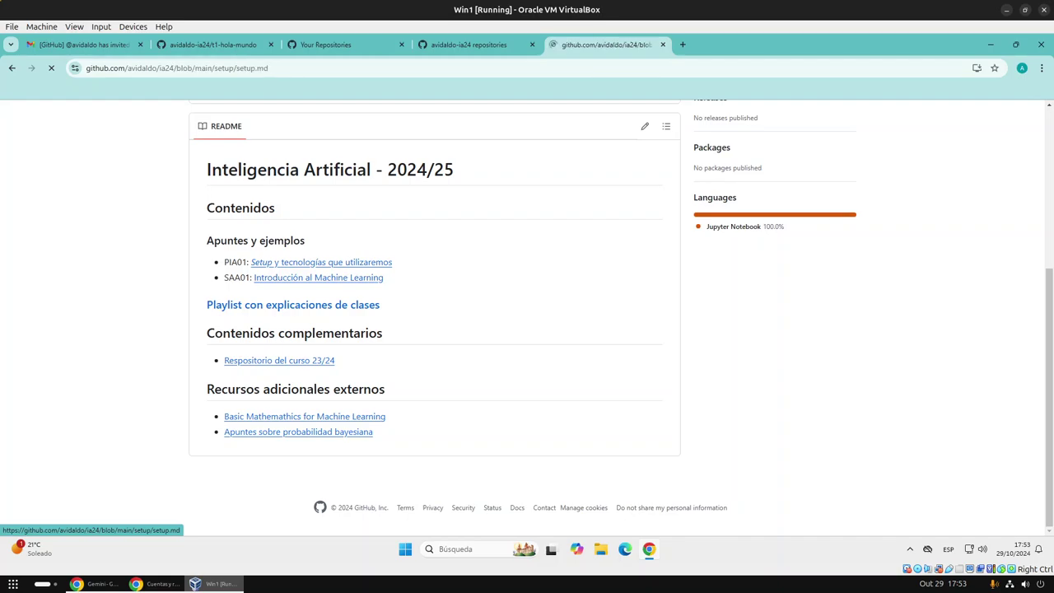
{"action": "scroll", "coordinate": [609, 329], "scroll_direction": "down", "scroll_amount": 3}
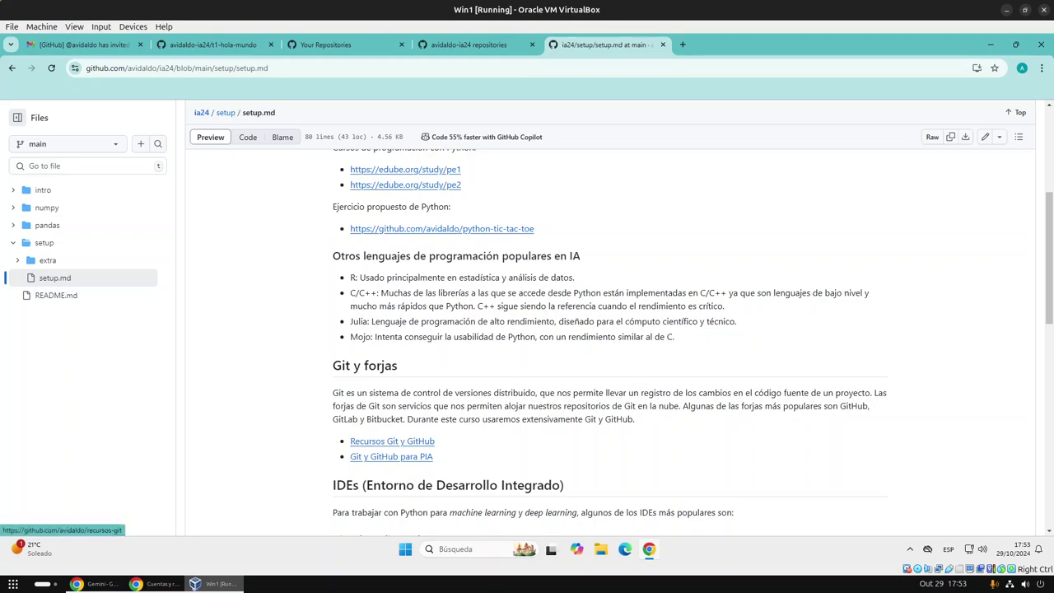
{"action": "middle_click", "coordinate": [392, 441]}
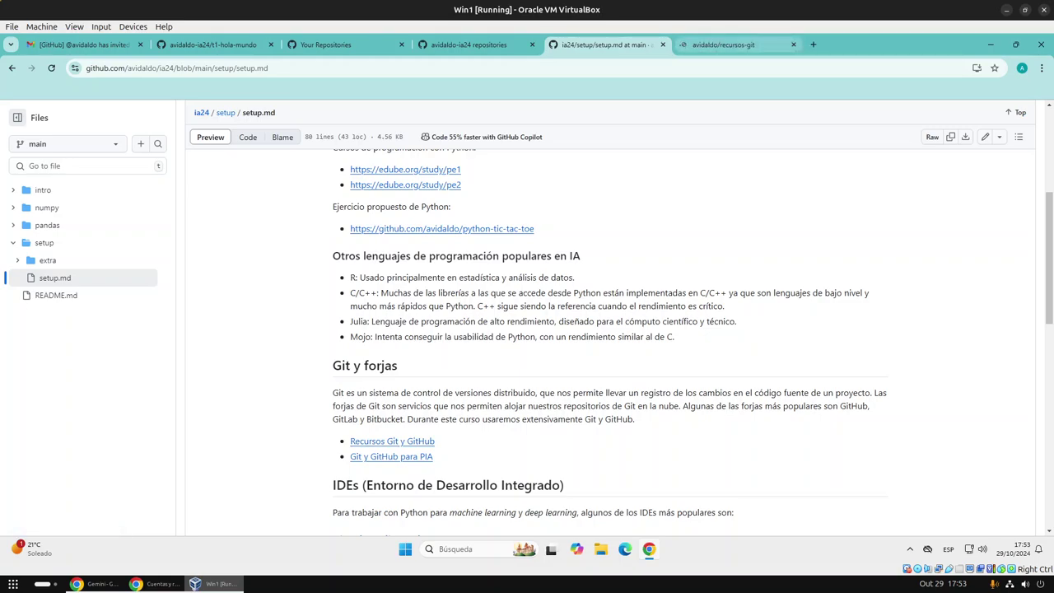
Step: On the recursos-git list, open 'Juego online: Ejercicios con ramas' in a new tab
{"action": "left_click", "coordinate": [725, 45]}
{"action": "scroll", "coordinate": [370, 408], "scroll_direction": "down", "scroll_amount": 2}
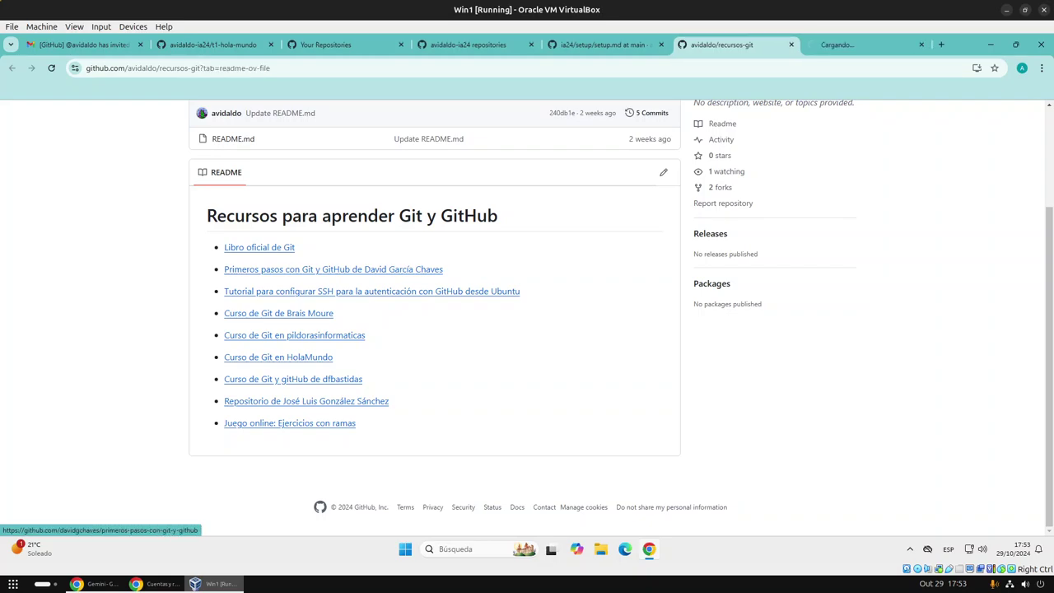
{"action": "middle_click", "coordinate": [290, 422]}
Step: Switch to Learn Git Branching and dismiss its three welcome pages to reach 'Selecciona un nivel'
{"action": "left_click", "coordinate": [848, 44]}
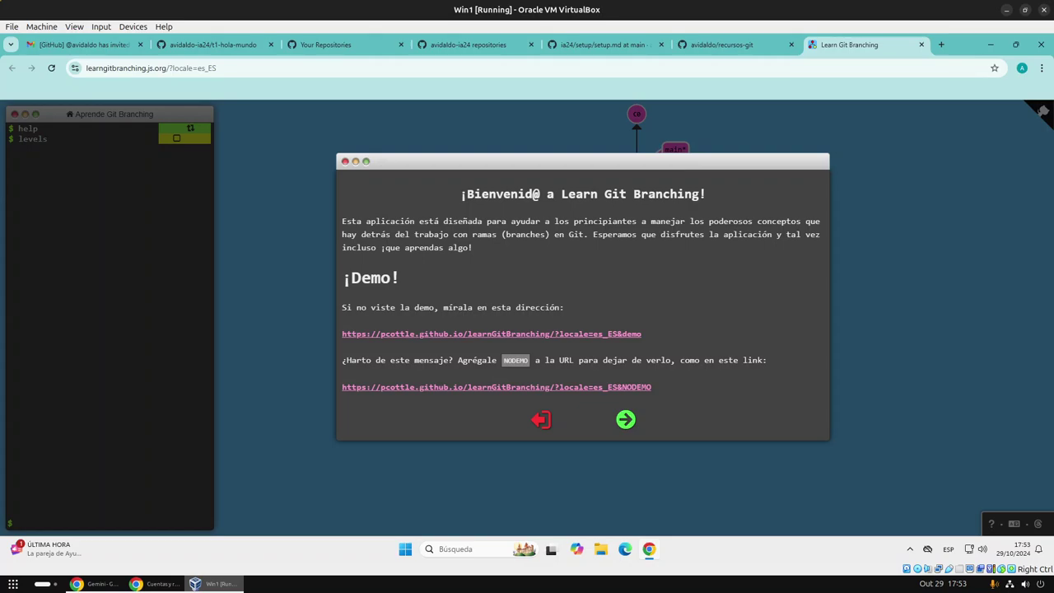
{"action": "key", "text": "Return"}
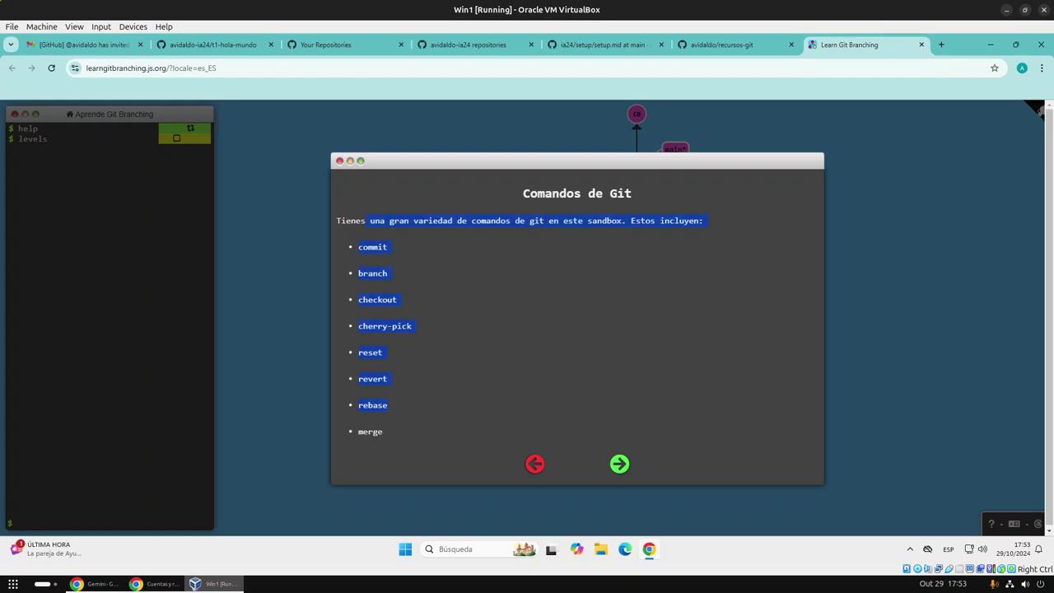
{"action": "key", "text": "Return"}
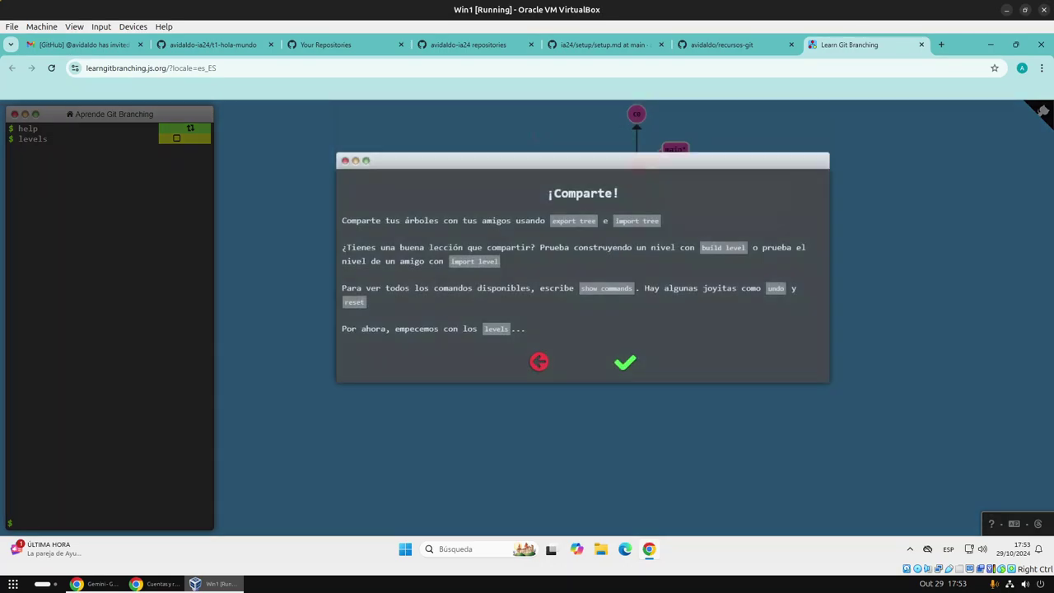
{"action": "key", "text": "Return"}
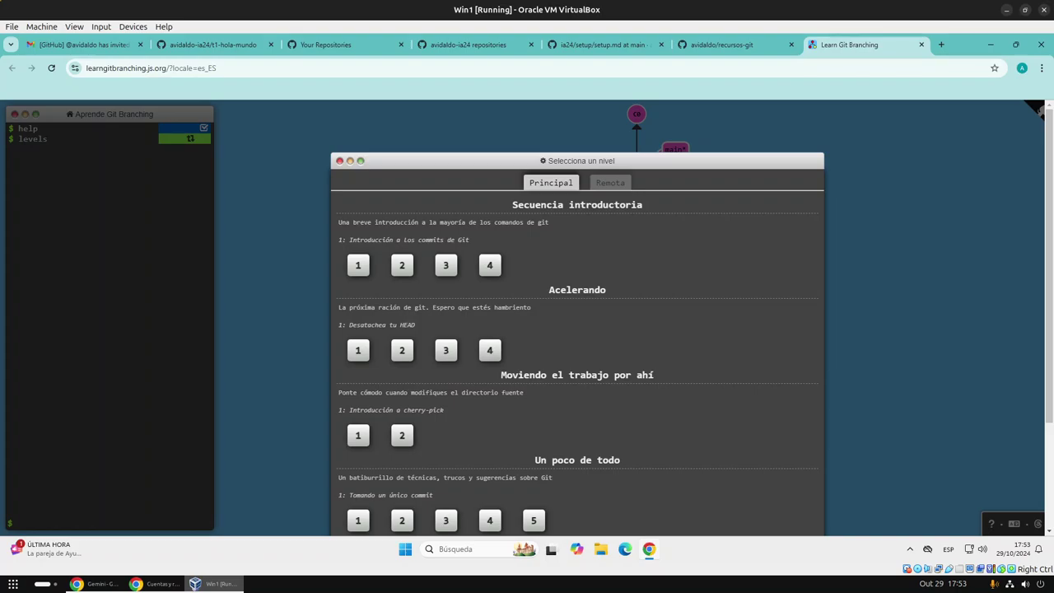
Step: Start 'Introducción a los commits de Git', run its git commit demo adding C2, and reach the try-it page
{"action": "key", "text": "Return"}
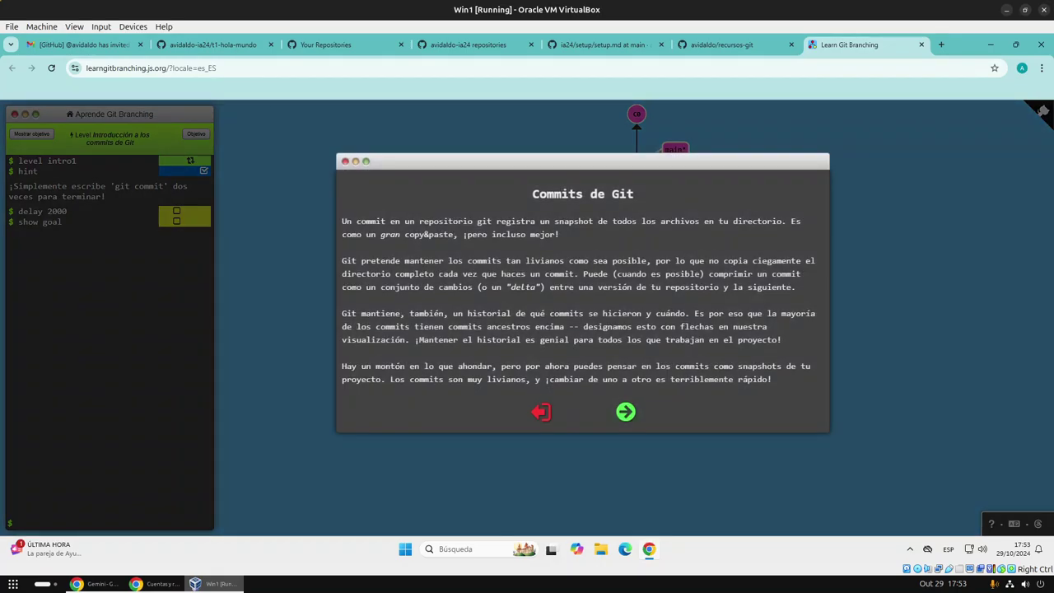
{"action": "key", "text": "Return"}
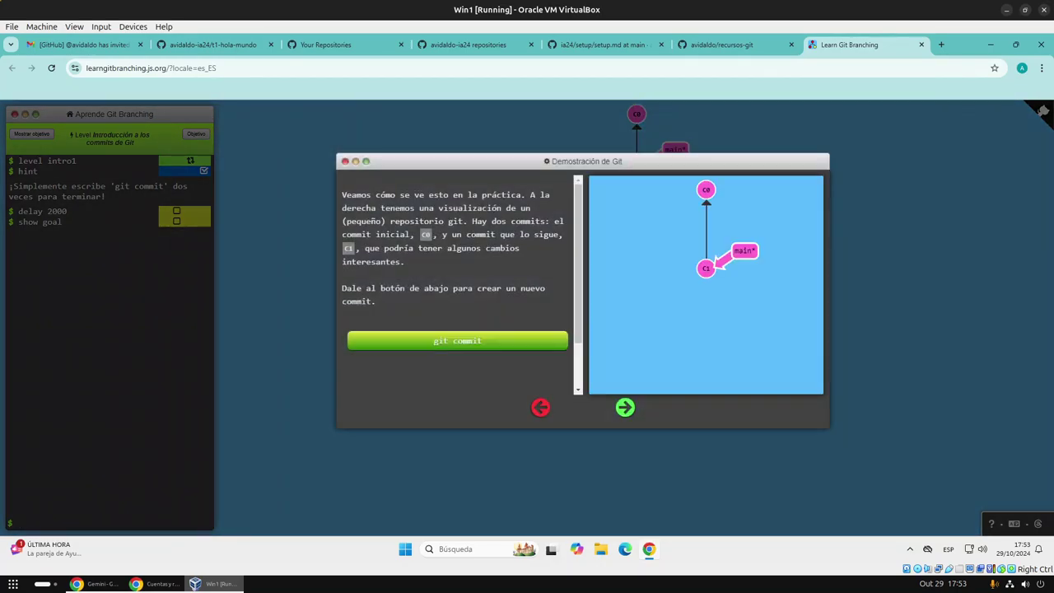
{"action": "key", "text": "Return"}
{"action": "key", "text": "Return"}
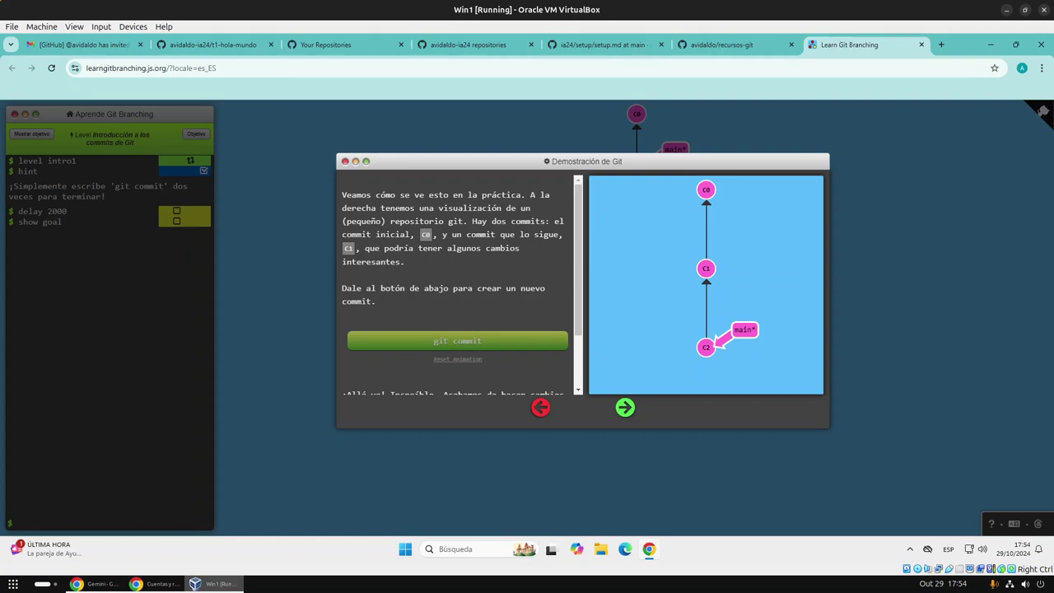
{"action": "left_click", "coordinate": [540, 407]}
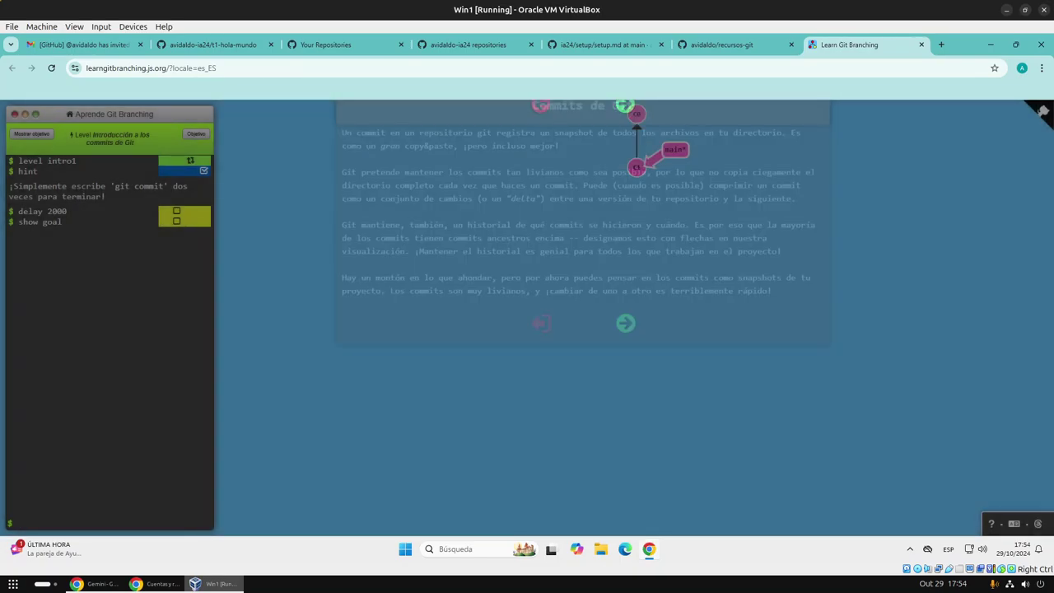
{"action": "key", "text": "Right"}
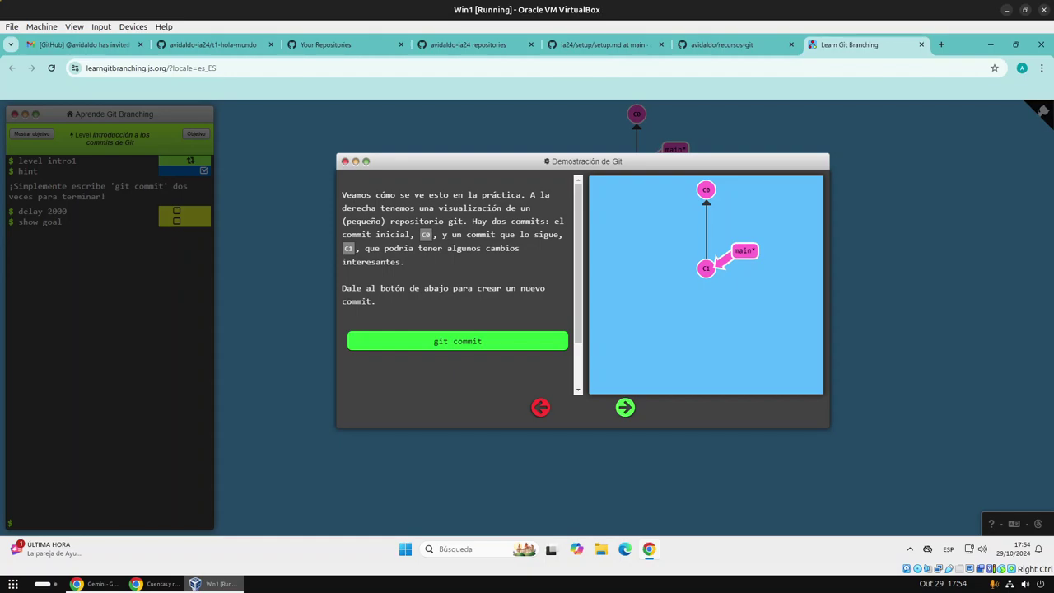
{"action": "left_click", "coordinate": [457, 341]}
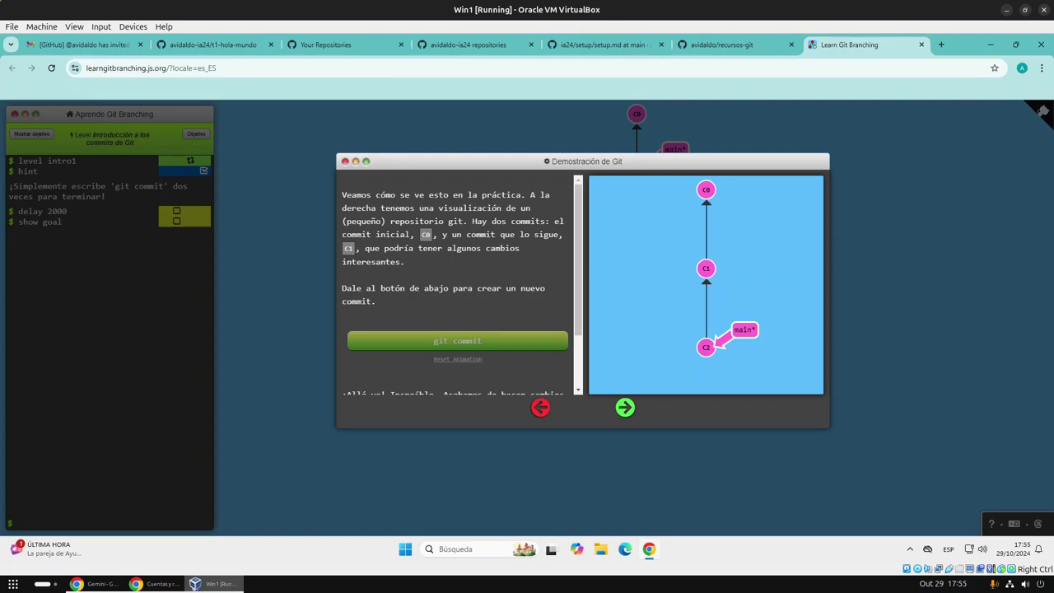
{"action": "key", "text": "Right"}
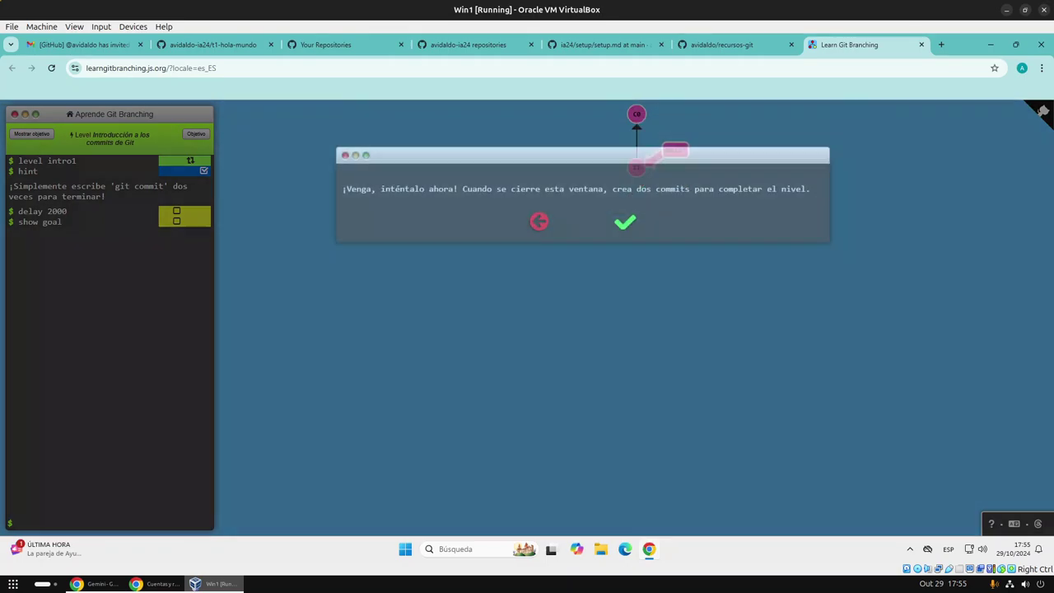
Step: Close the intro and run 'git commit -m C3' twice so C2 and C3 follow C1
{"action": "key", "text": "Right"}
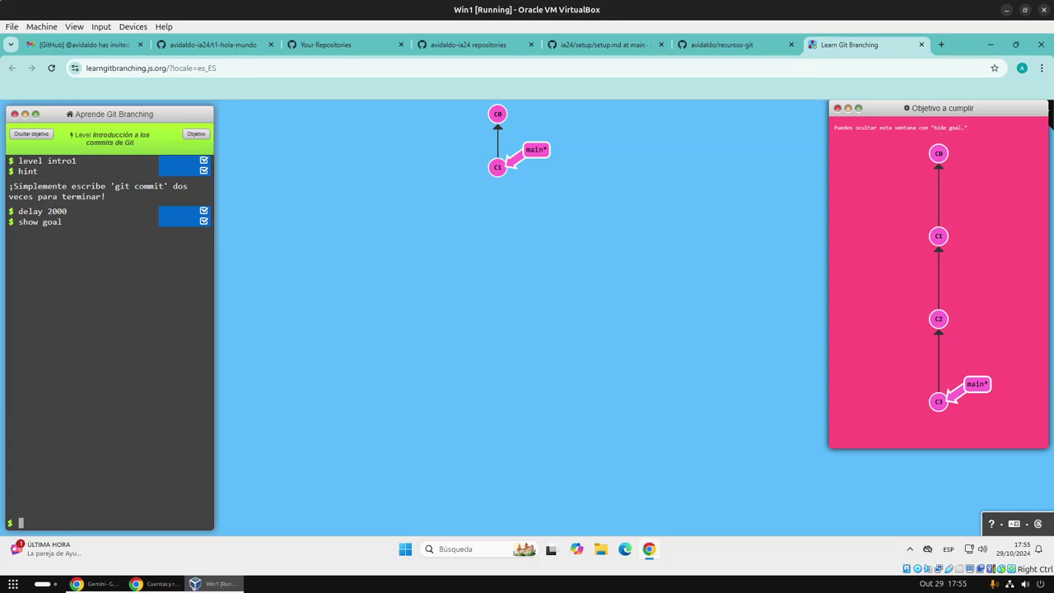
{"action": "type", "text": "git c"}
{"action": "key", "text": "BackSpace"}
{"action": "type", "text": "ad"}
{"action": "type", "text": "d"}
{"action": "key", "text": "BackSpace"}
{"action": "key", "text": "BackSpace"}
{"action": "key", "text": "BackSpace"}
{"action": "type", "text": "commi"}
{"action": "type", "text": "t "}
{"action": "type", "text": "-m "}
{"action": "type", "text": "C3"}
{"action": "key", "text": "Return"}
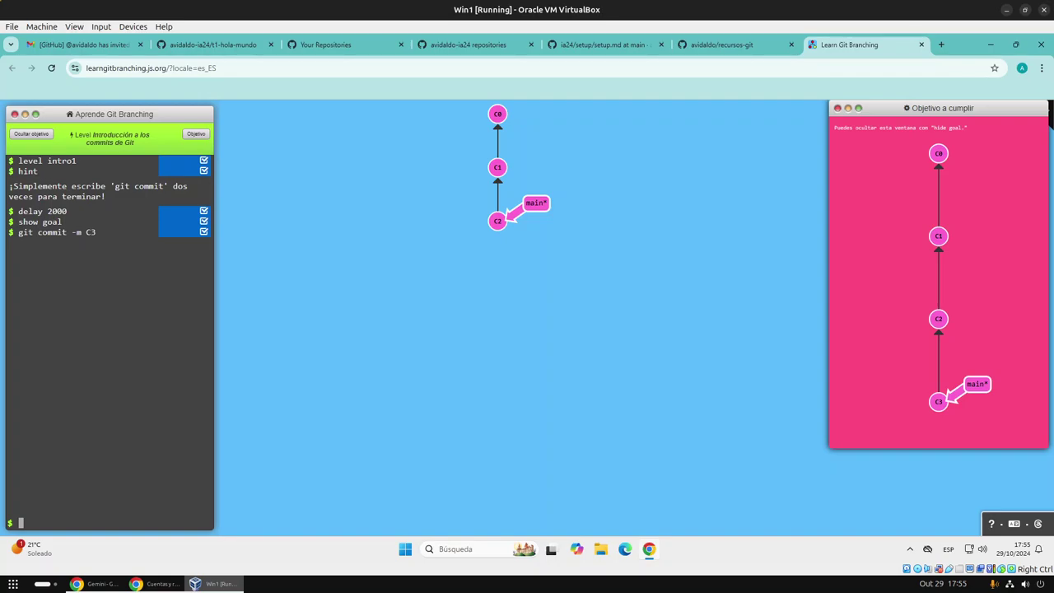
{"action": "key", "text": "Up"}
{"action": "key", "text": "Return"}
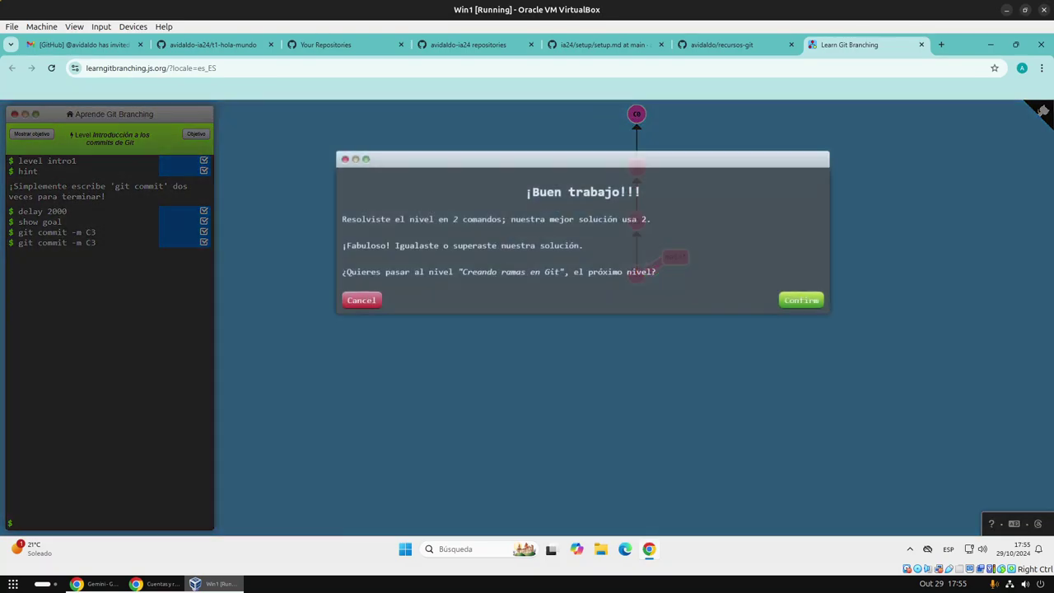
Step: Load the 'Ramas en Git' level and run its demo creating the newImage branch
{"action": "left_click", "coordinate": [801, 300]}
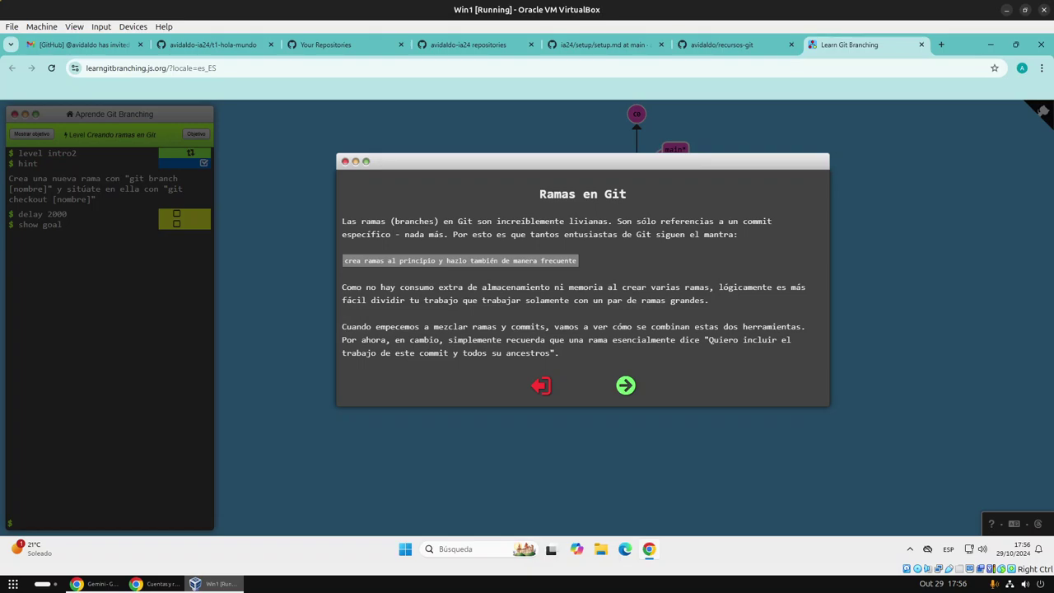
{"action": "key", "text": "Right"}
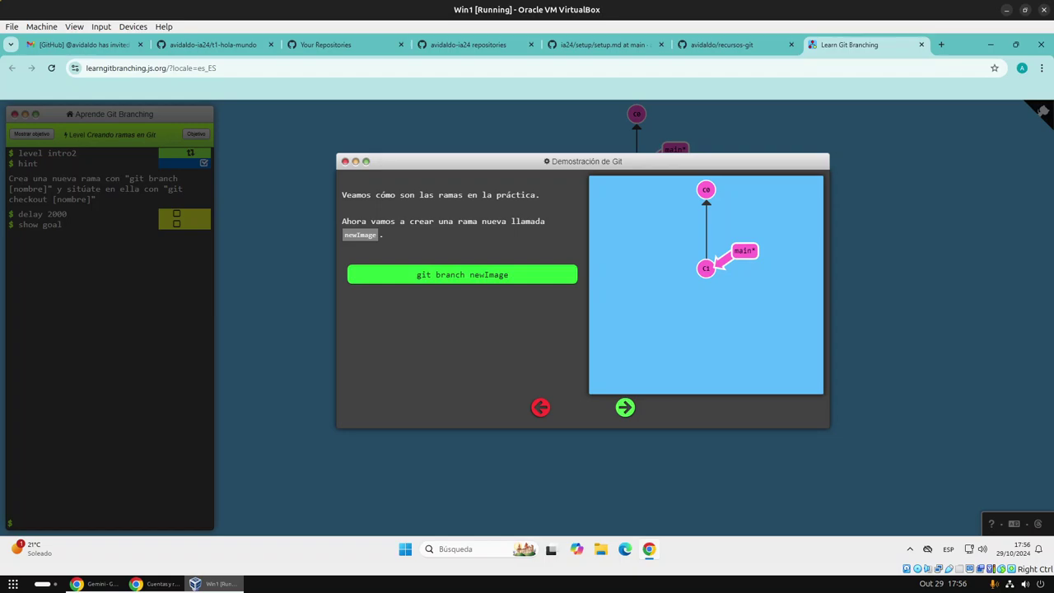
{"action": "key", "text": "Return"}
{"action": "key", "text": "Return"}
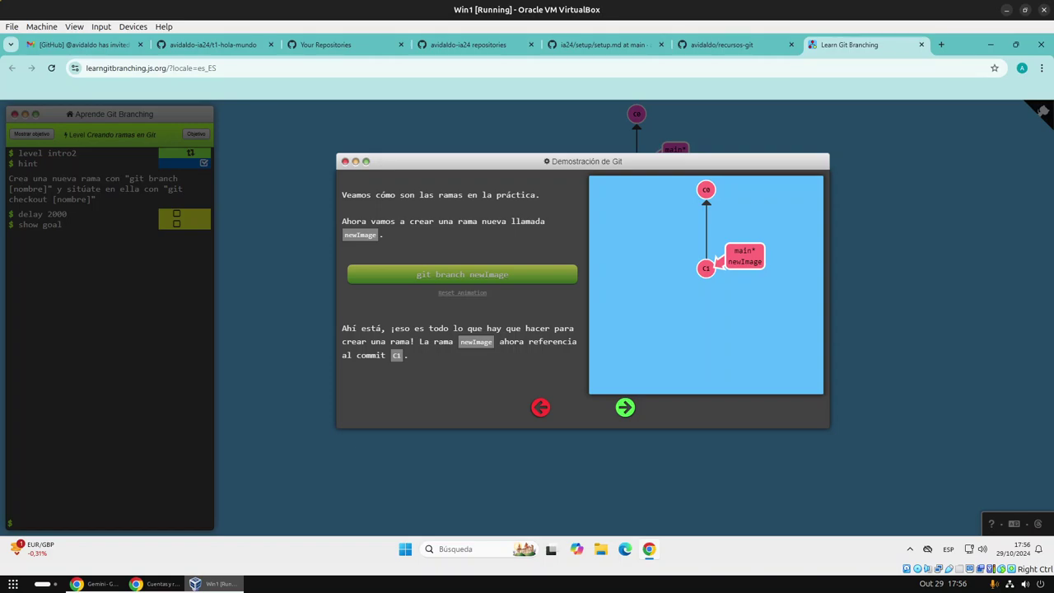
Step: Run the demo commit on main, adding C2 while newImage stays at C1
{"action": "left_click", "coordinate": [625, 407]}
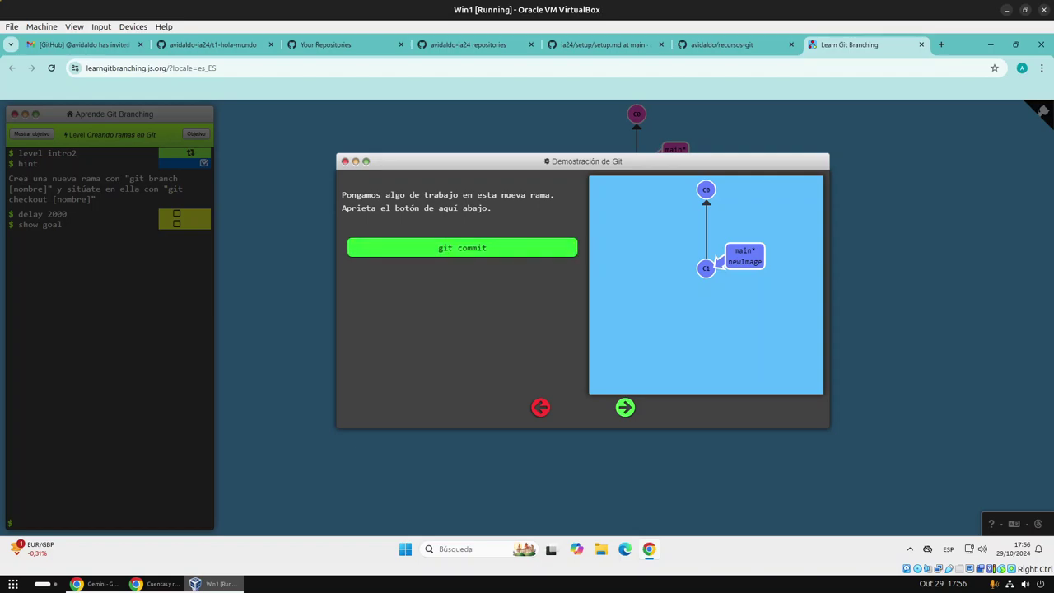
{"action": "key", "text": "Return"}
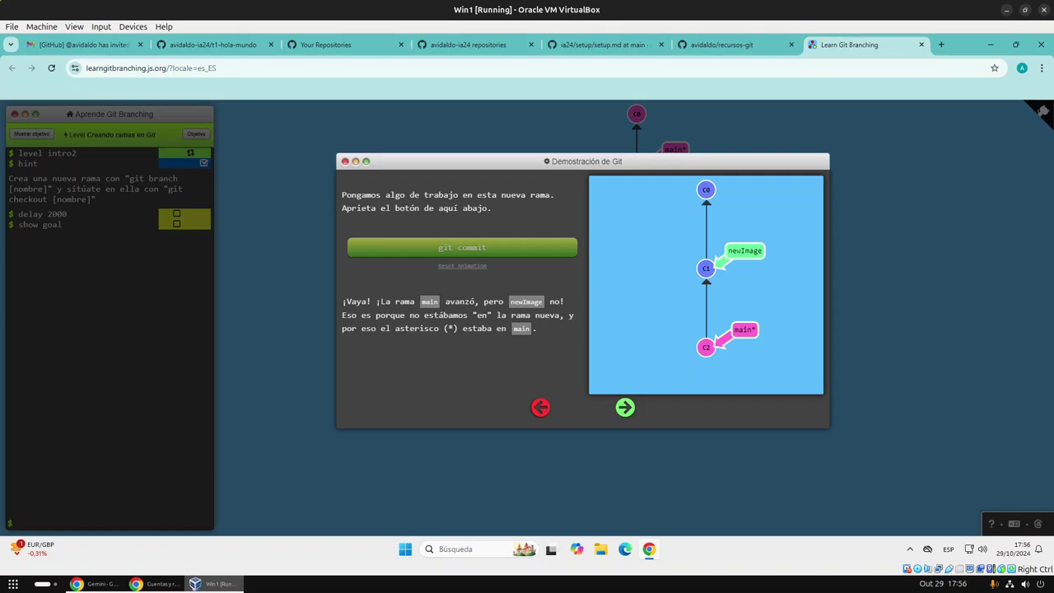
{"action": "key", "text": "Right"}
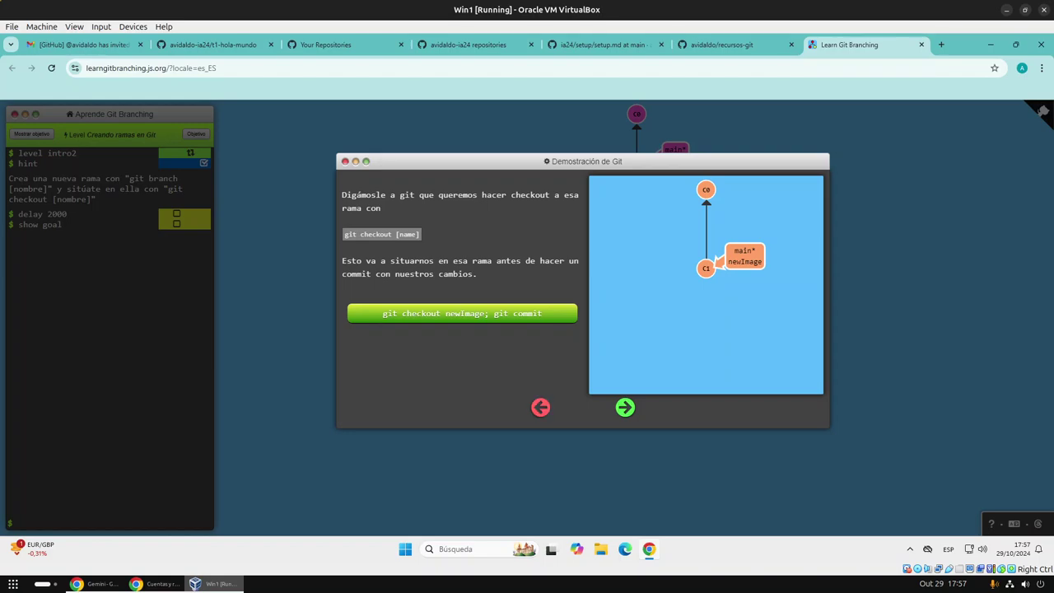
{"action": "key", "text": "Right"}
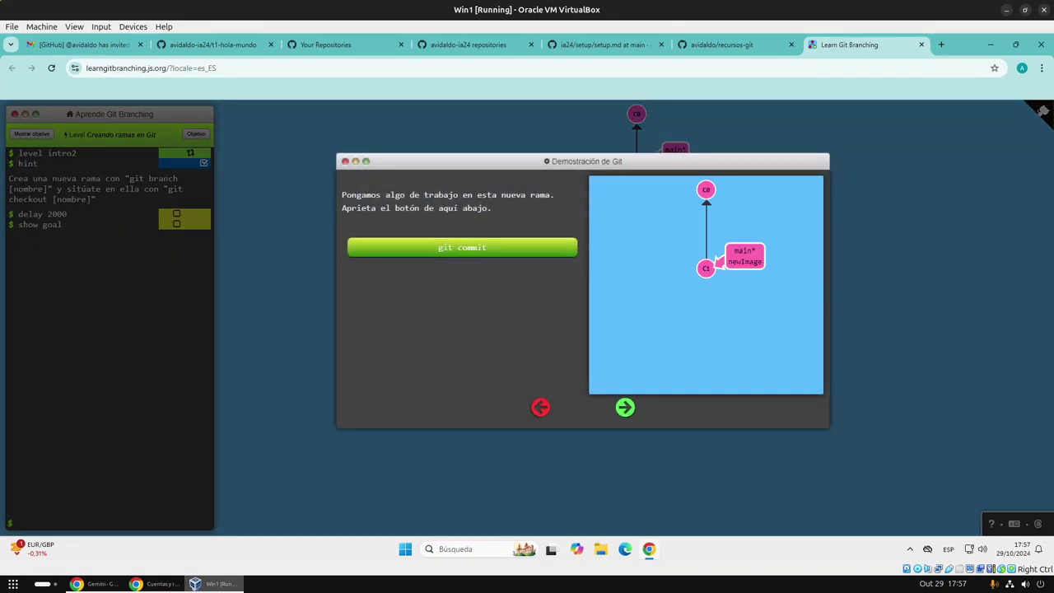
{"action": "key", "text": "Return"}
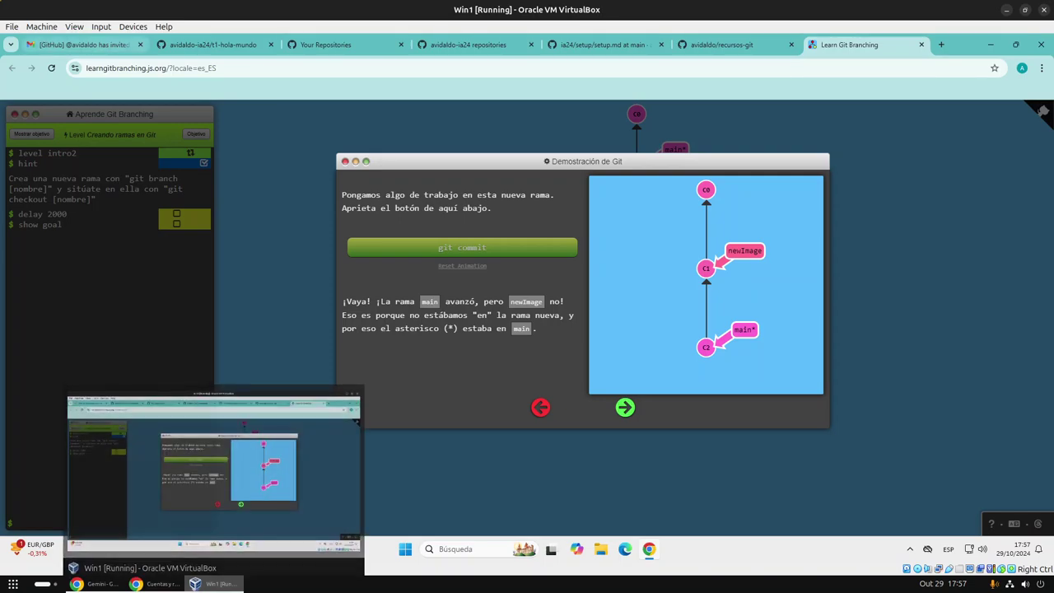
{"action": "left_click", "coordinate": [213, 45]}
{"action": "scroll", "coordinate": [528, 330], "scroll_direction": "down", "scroll_amount": 5}
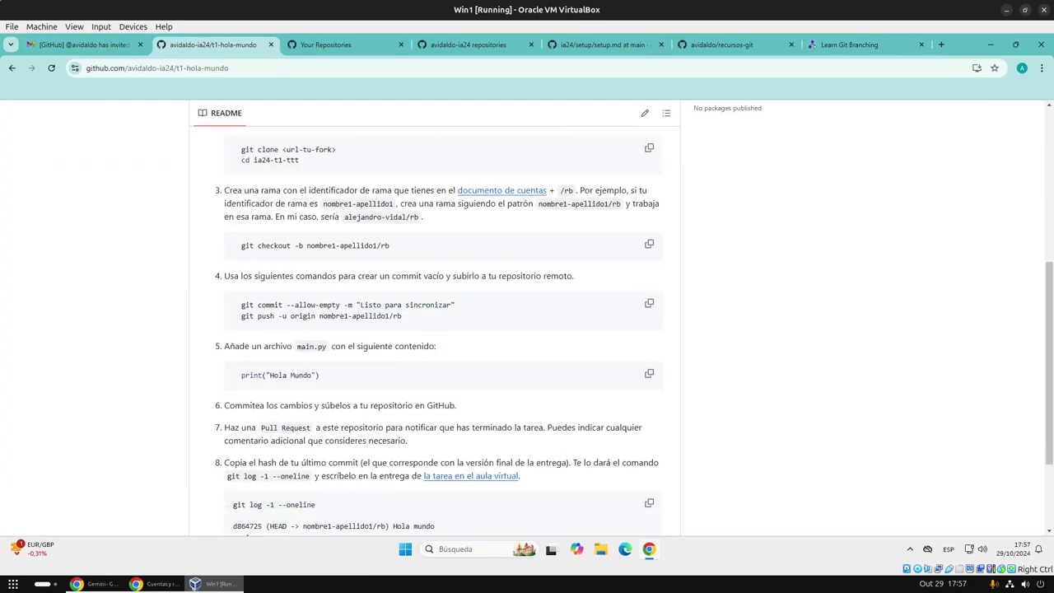
{"action": "scroll", "coordinate": [390, 301], "scroll_direction": "up", "scroll_amount": 1}
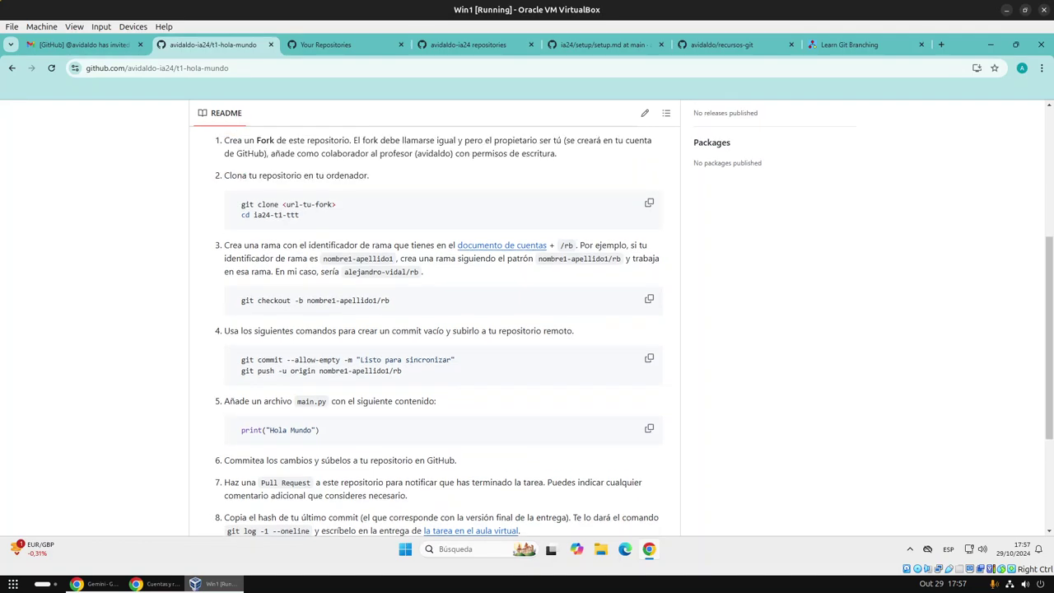
{"action": "left_click_drag", "start_coordinate": [389, 301], "coordinate": [233, 301]}
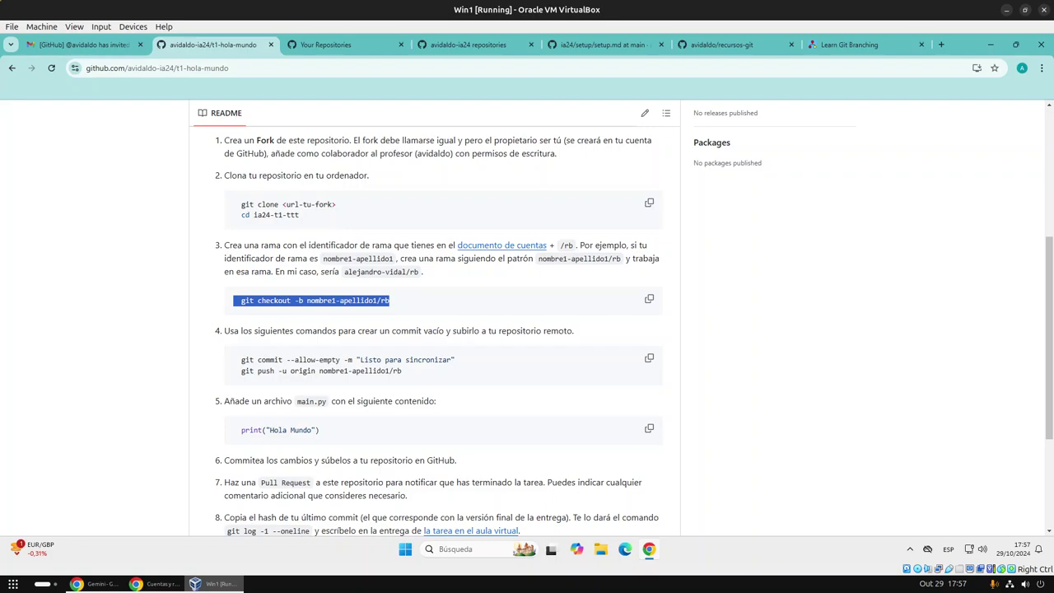
{"action": "left_click", "coordinate": [857, 44]}
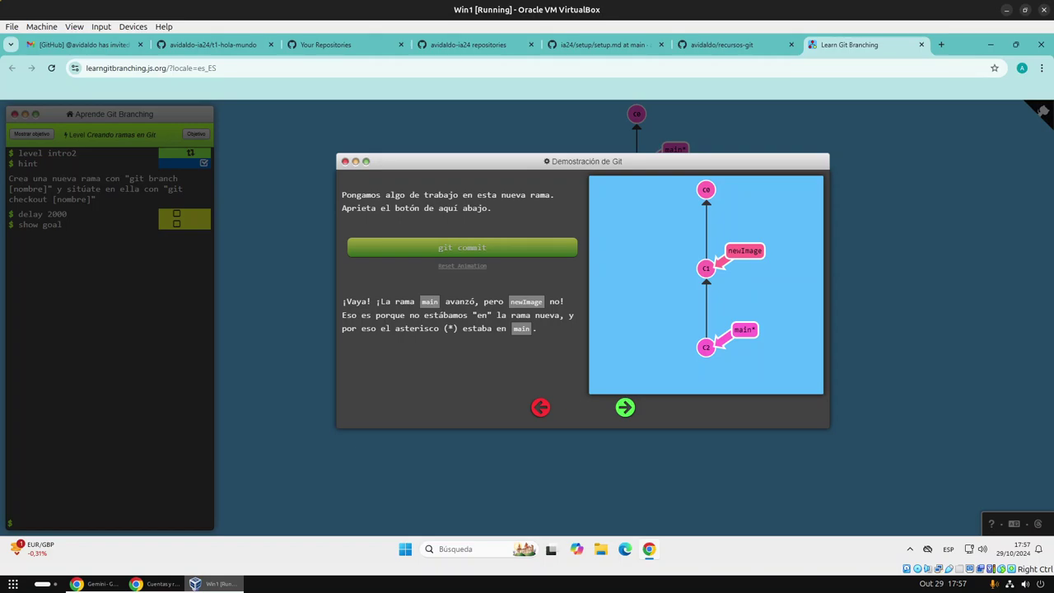
Step: Run the checkout-and-commit demo on newImage, then close the lesson and objective dialogs
{"action": "key", "text": "Right"}
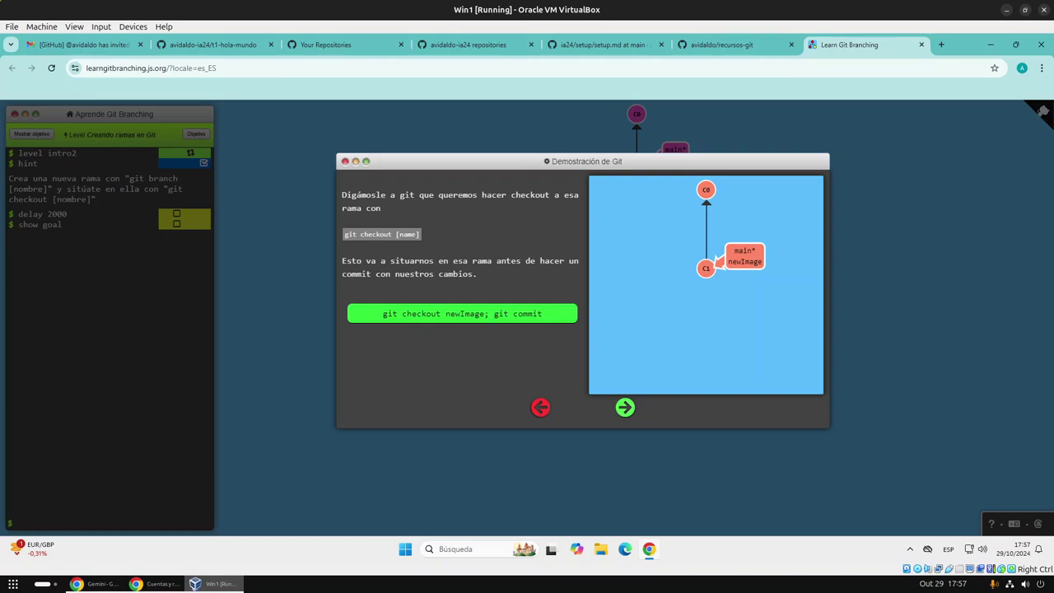
{"action": "key", "text": "Return"}
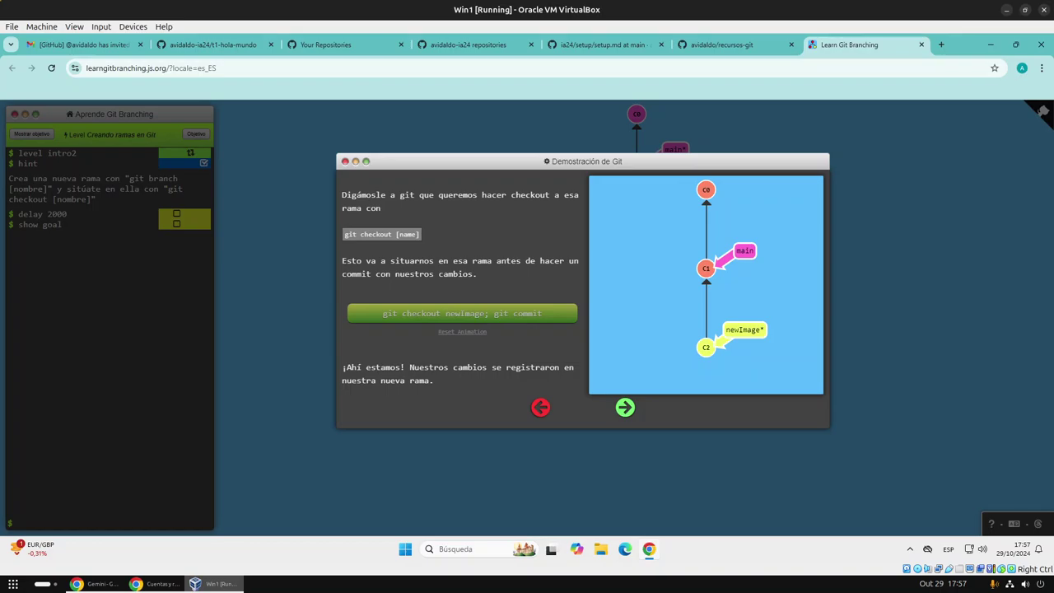
{"action": "key", "text": "Return"}
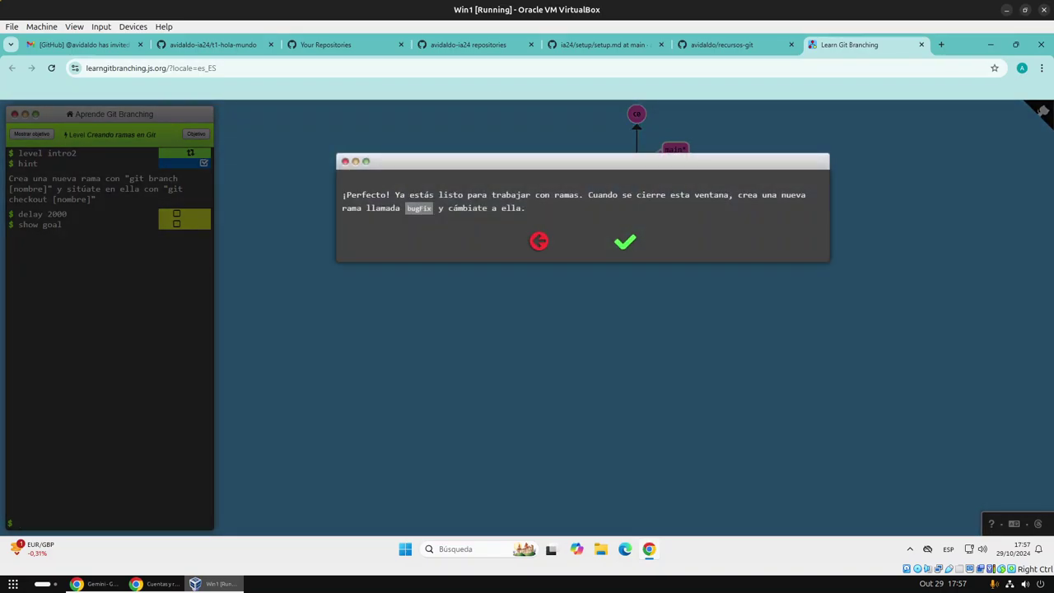
{"action": "key", "text": "Return"}
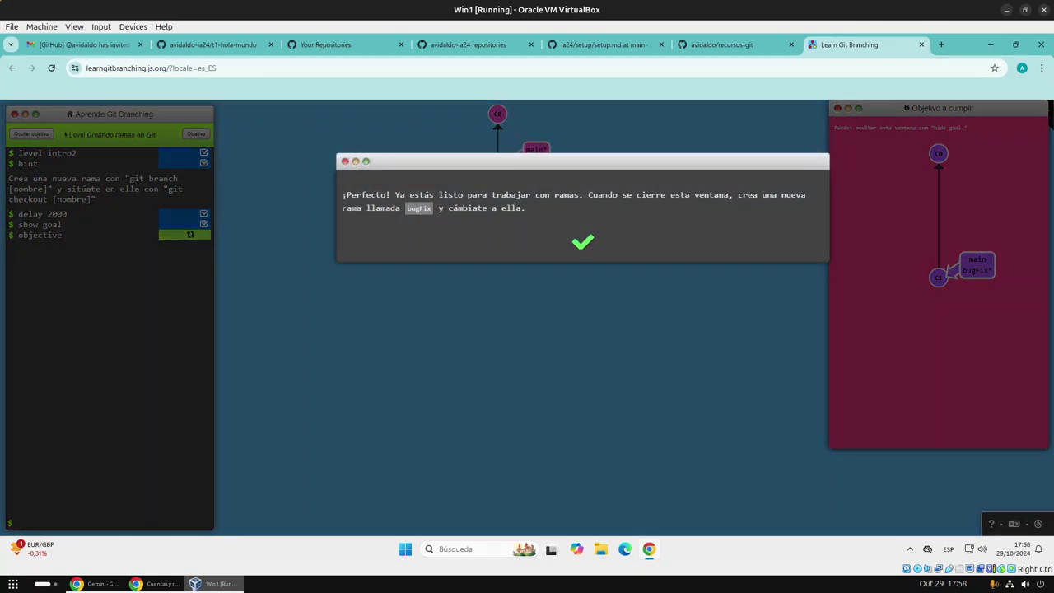
{"action": "key", "text": "Return"}
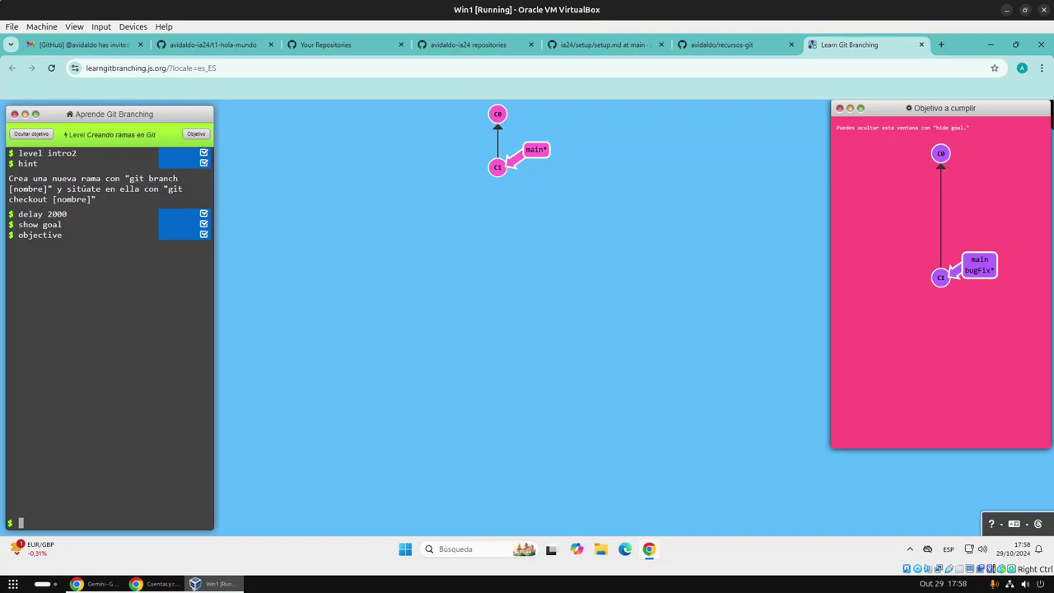
Step: Create the branch nueva with 'git checkout -b nueva'
{"action": "type", "text": "git "}
{"action": "type", "text": "checkout -"}
{"action": "type", "text": "b"}
{"action": "type", "text": "nu"}
{"action": "type", "text": "eva"}
{"action": "key", "text": "Return"}
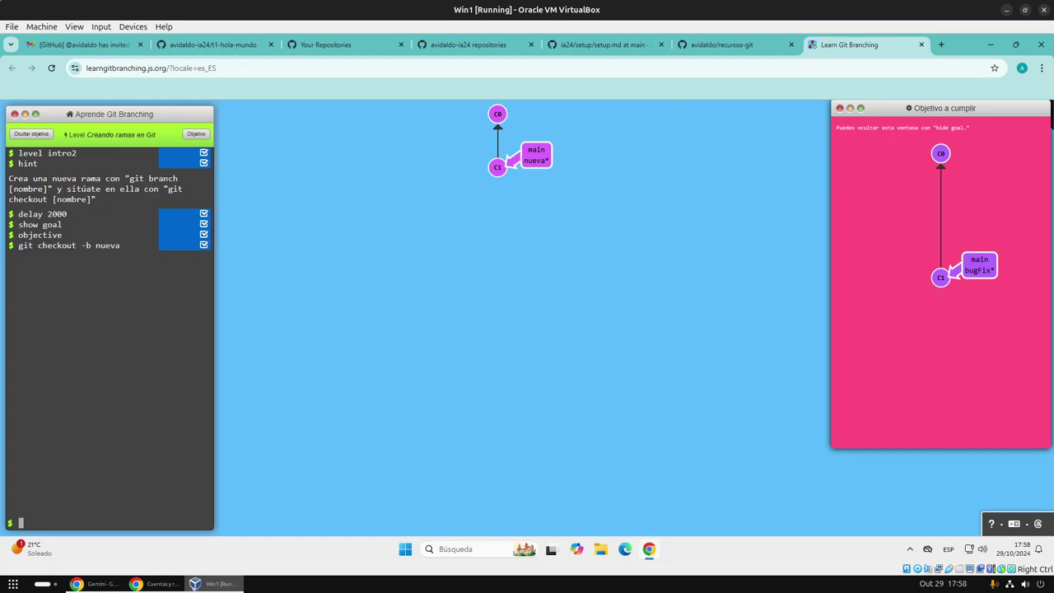
Step: Create and switch to branch bugFix with 'git checkout -b bugFix'
{"action": "key", "text": "Up"}
{"action": "key", "text": "BackSpace"}
{"action": "key", "text": "BackSpace"}
{"action": "key", "text": "BackSpace"}
{"action": "key", "text": "BackSpace"}
{"action": "key", "text": "BackSpace"}
{"action": "type", "text": "bugFi"}
{"action": "type", "text": "x"}
{"action": "key", "text": "Return"}
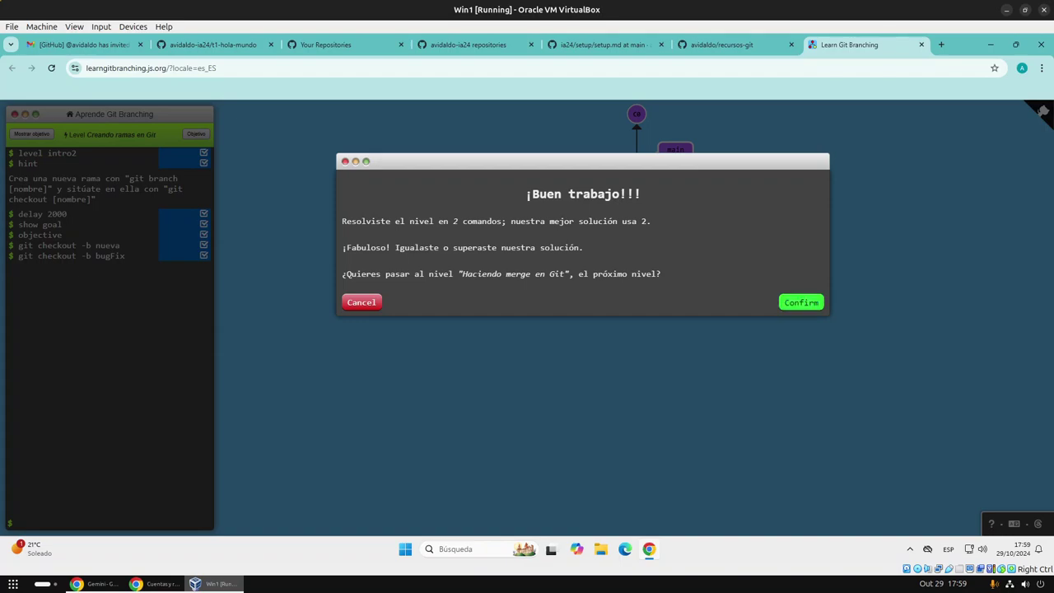
Step: Accept the next level 'Haciendo merge en Git' and advance to its Demostración de Git page
{"action": "key", "text": "Return"}
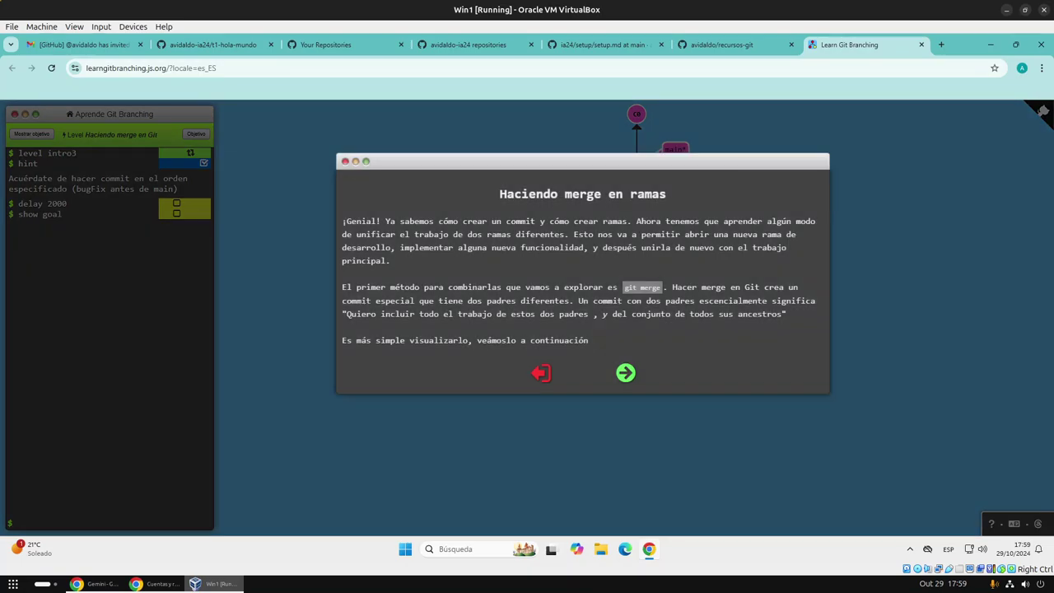
{"action": "key", "text": "Return"}
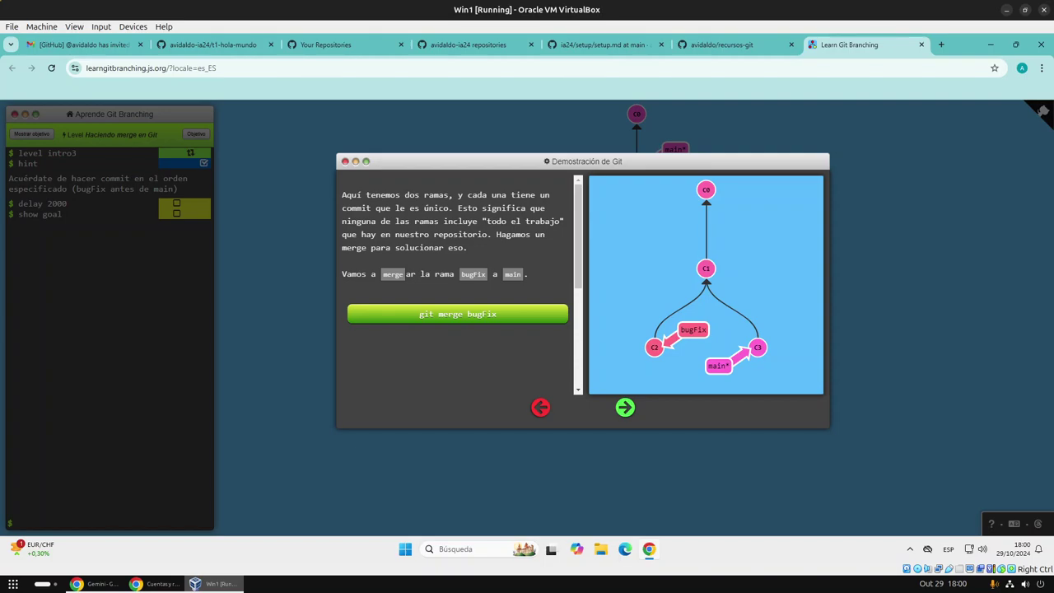
{"action": "key", "text": "Return"}
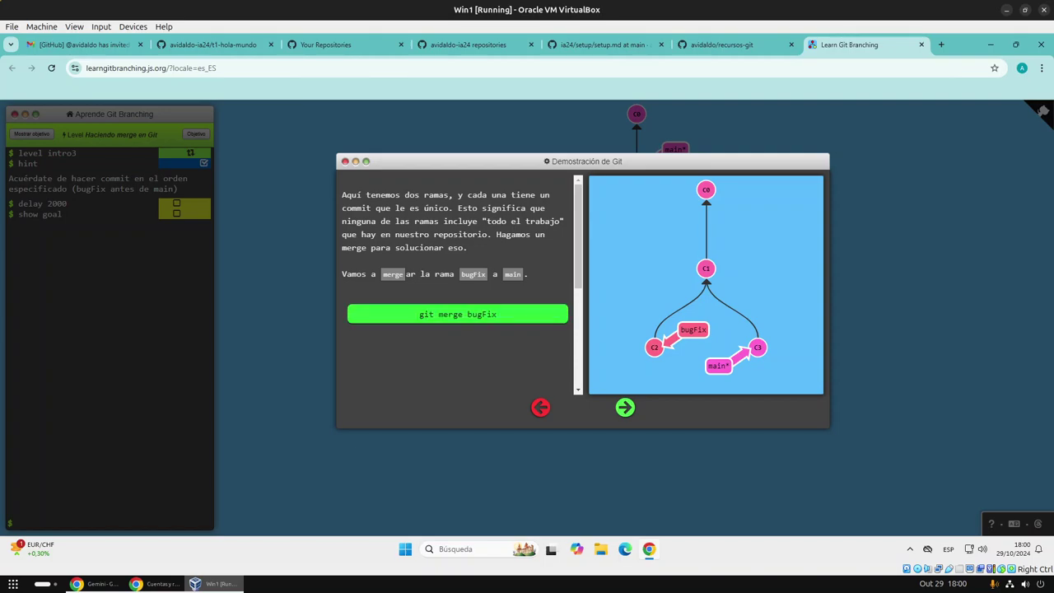
{"action": "key", "text": "Return"}
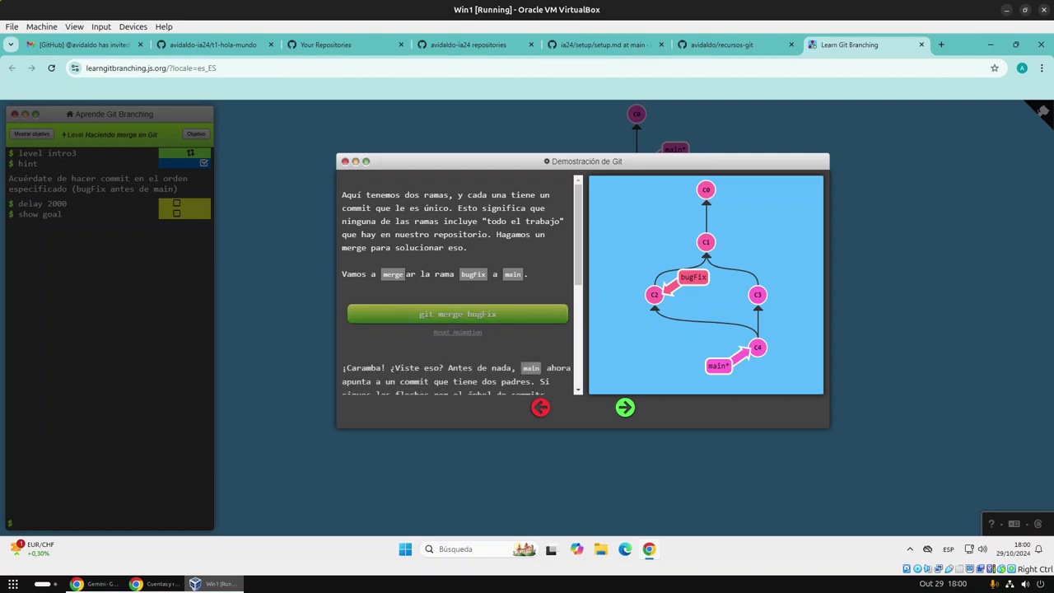
{"action": "key", "text": "Left"}
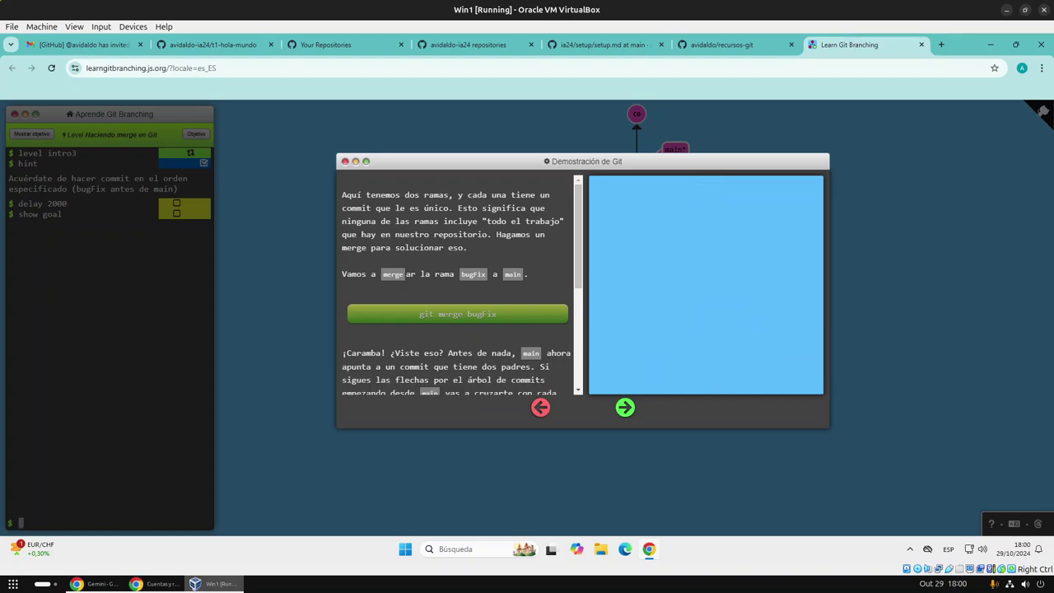
{"action": "key", "text": "Right"}
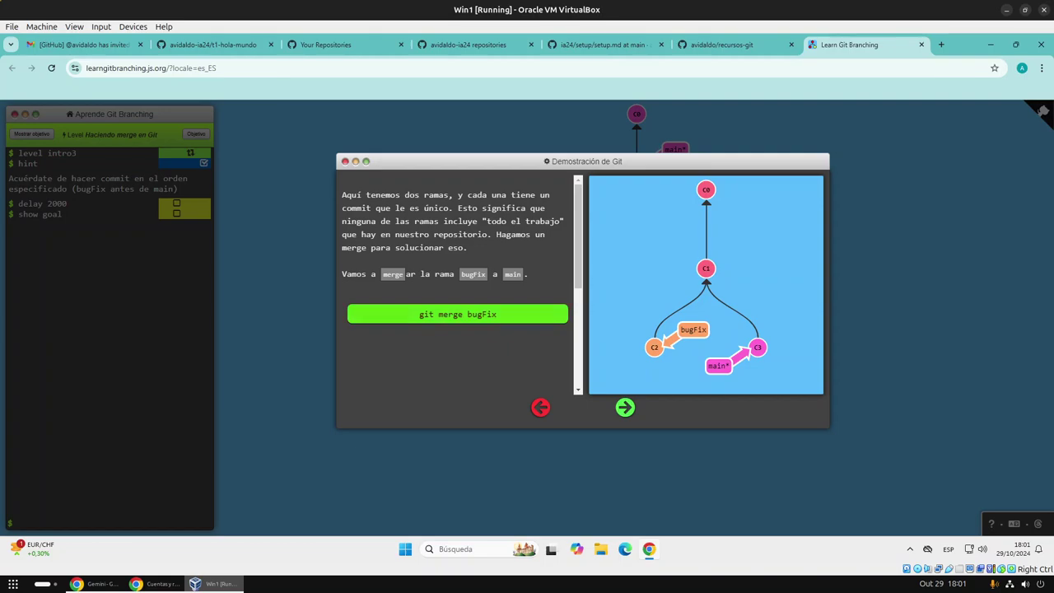
Step: Replay the 'git merge bugFix' demo, creating merge commit C4 with main* on it
{"action": "key", "text": "Return"}
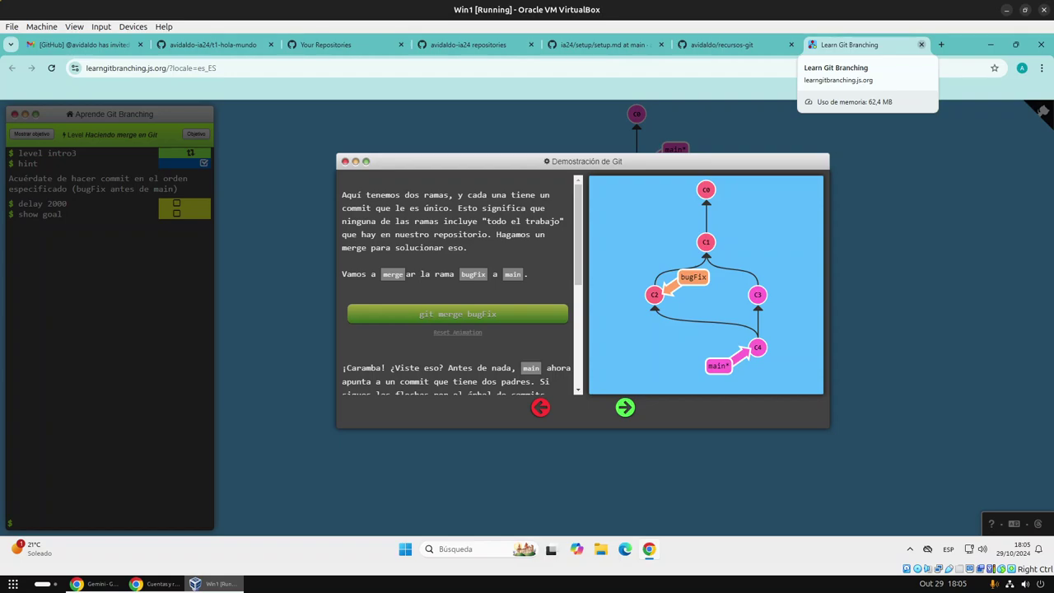
Step: Close the Learn Git Branching tab with Ctrl+W and bring up Windows search
{"action": "key", "text": "ctrl+w"}
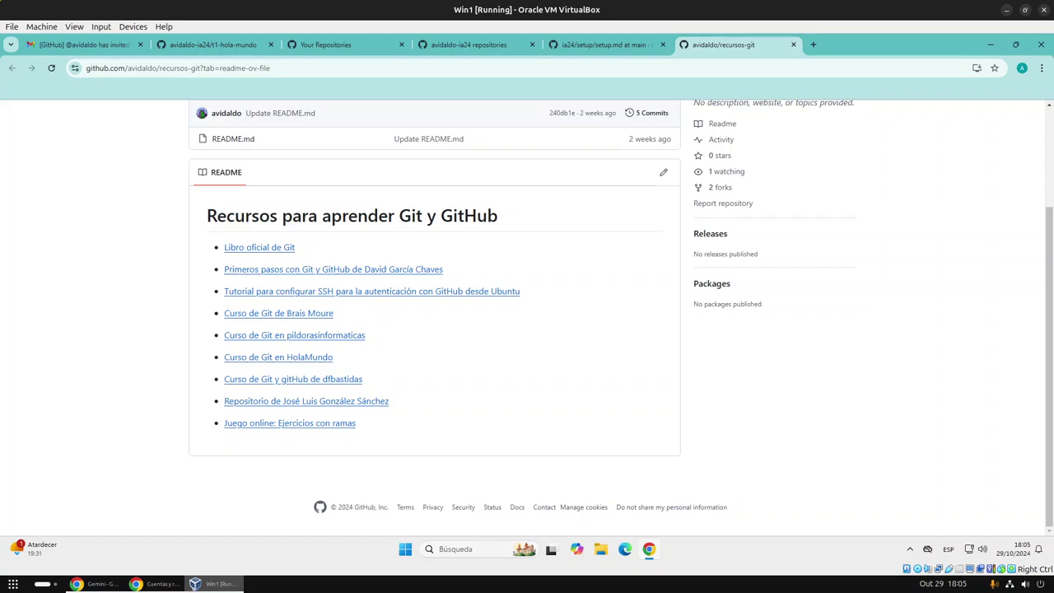
{"action": "left_click", "coordinate": [455, 549]}
Step: Search Windows for 'git', then dismiss the search panel to reveal the recursos-git README
{"action": "type", "text": "g"}
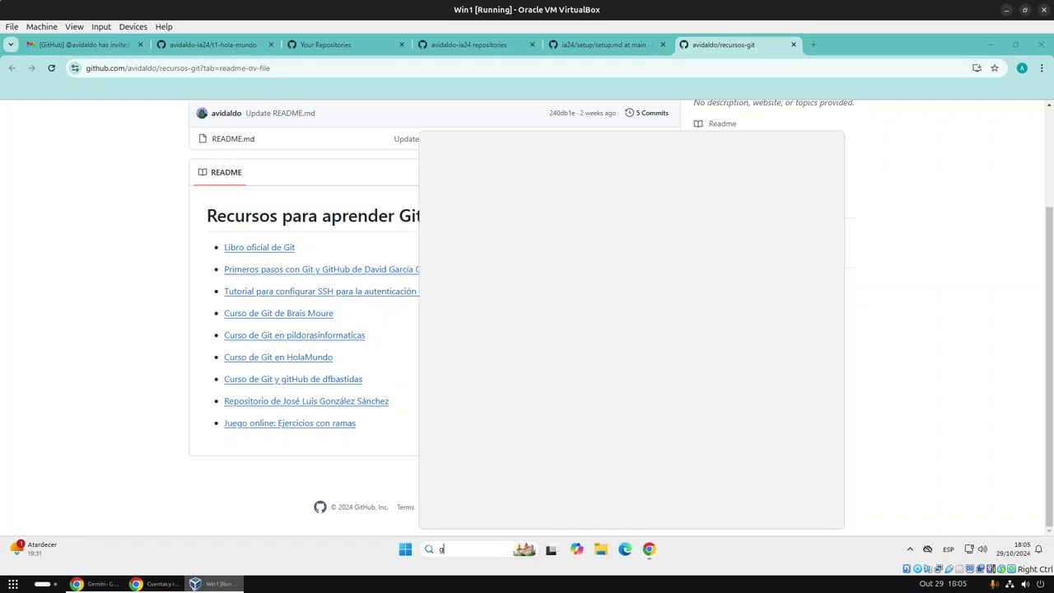
{"action": "type", "text": "it"}
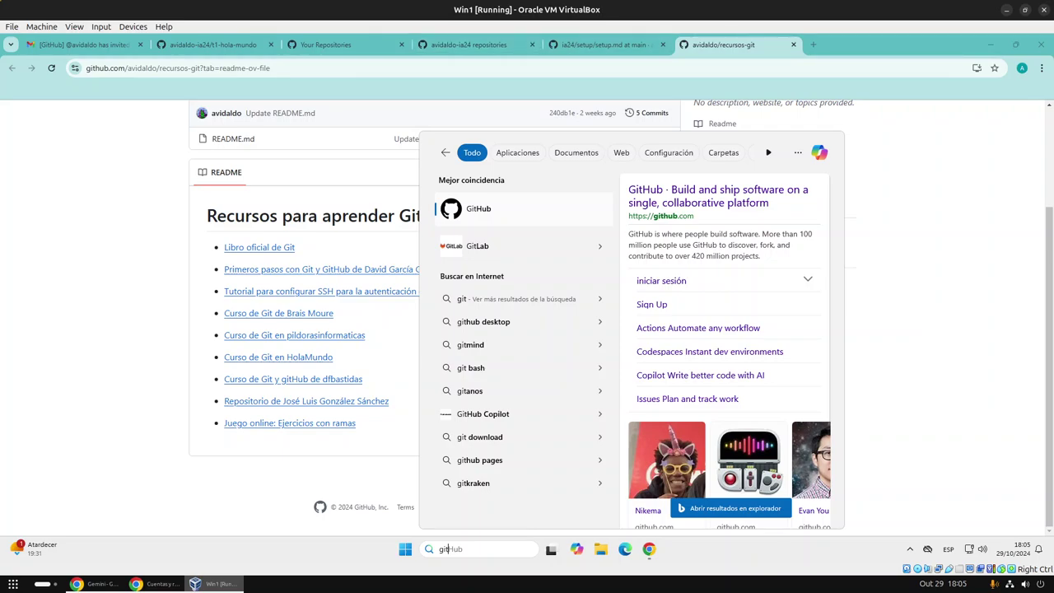
{"action": "key", "text": "Escape"}
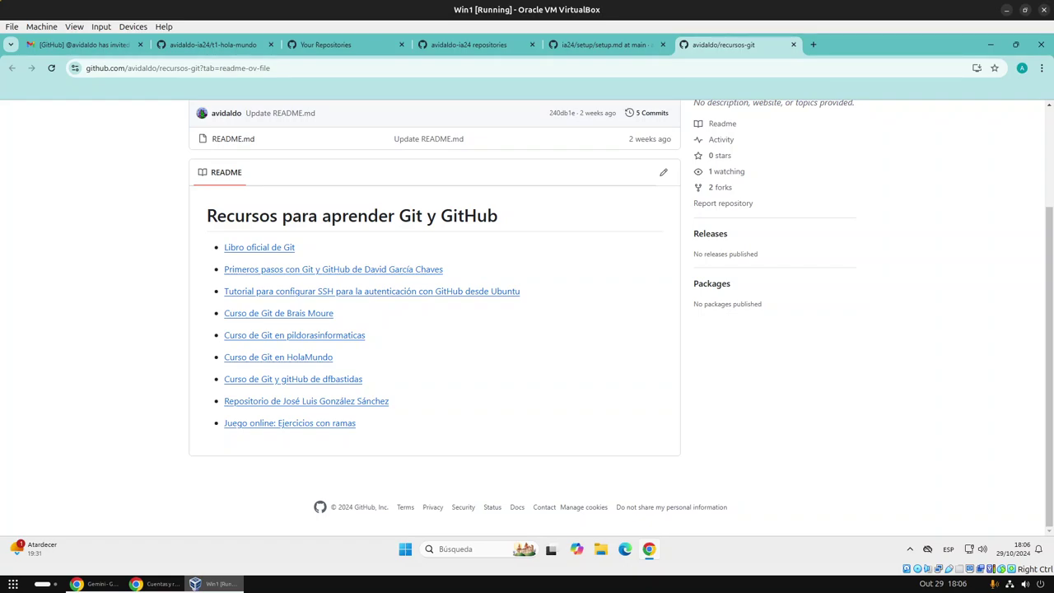
Step: Open a new tab, then review the top of the t1-hola-mundo Tarea 1: Hola Mundo instructions
{"action": "left_click", "coordinate": [813, 45]}
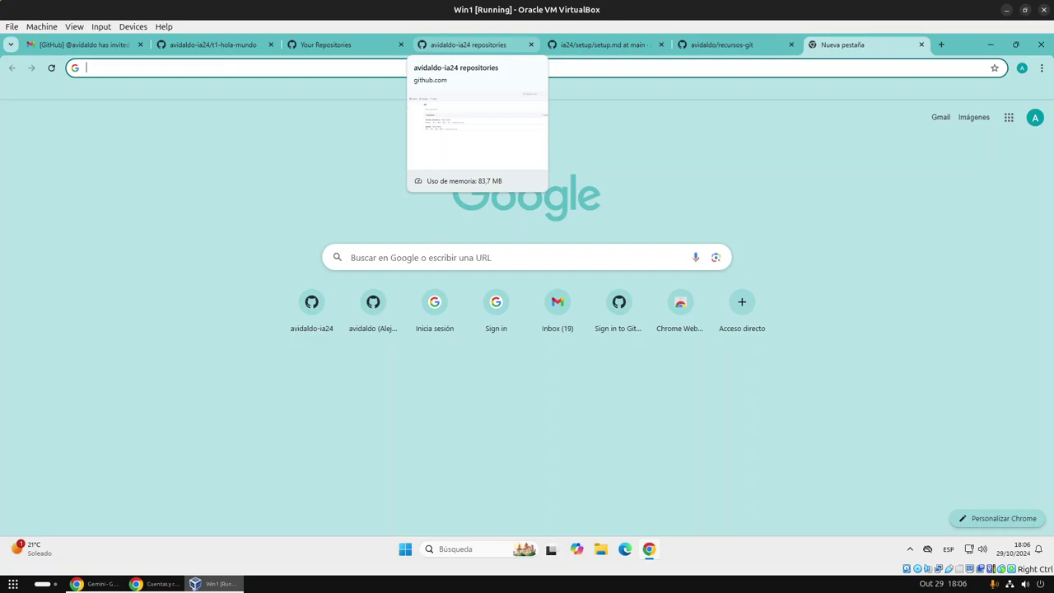
{"action": "left_click", "coordinate": [467, 45]}
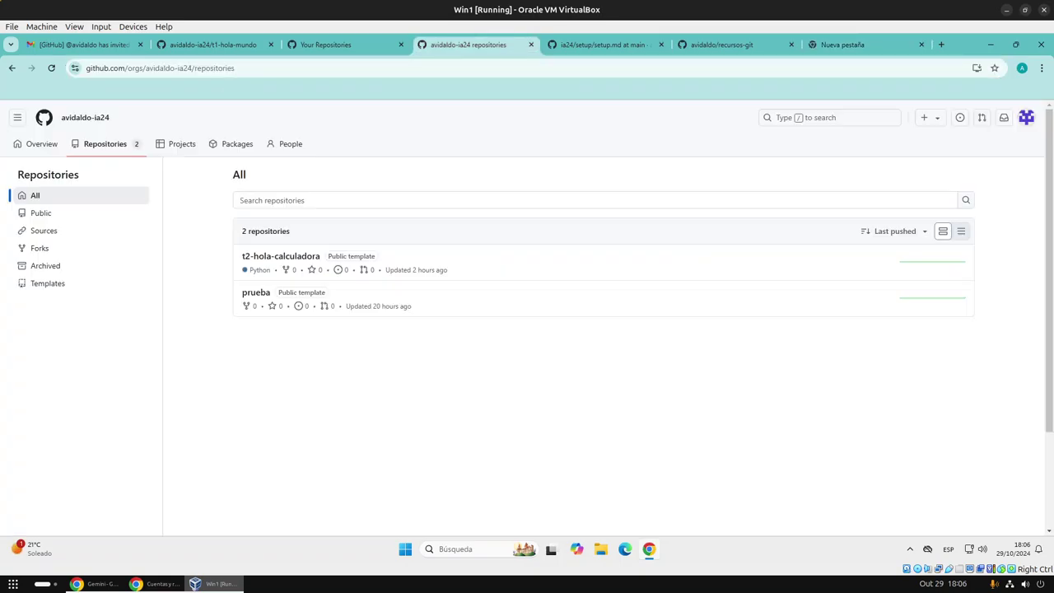
{"action": "left_click", "coordinate": [213, 45]}
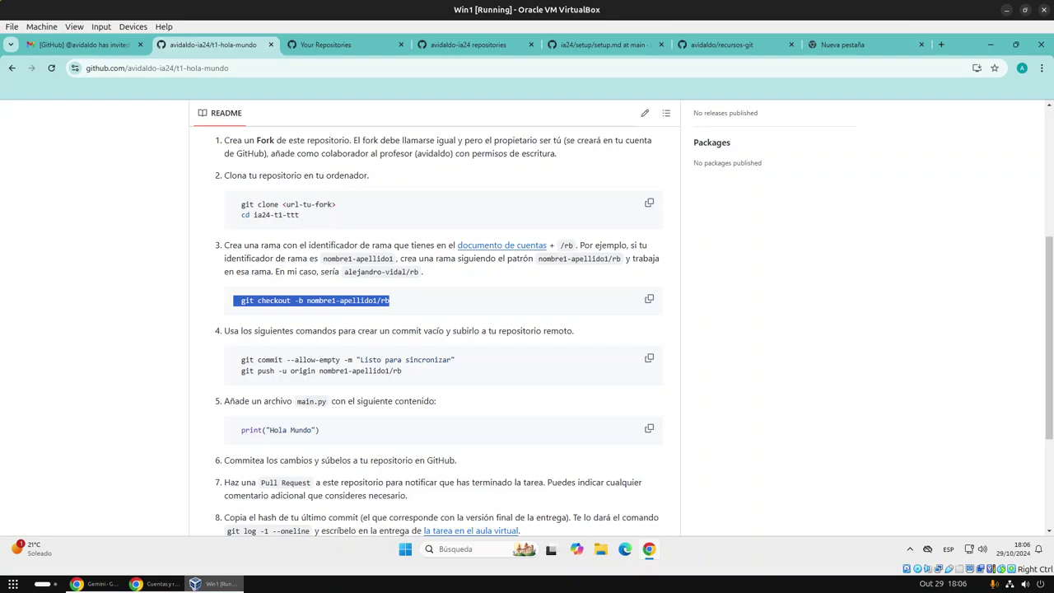
{"action": "scroll", "coordinate": [436, 329], "scroll_direction": "up", "scroll_amount": 1}
{"action": "scroll", "coordinate": [436, 330], "scroll_direction": "up", "scroll_amount": 1}
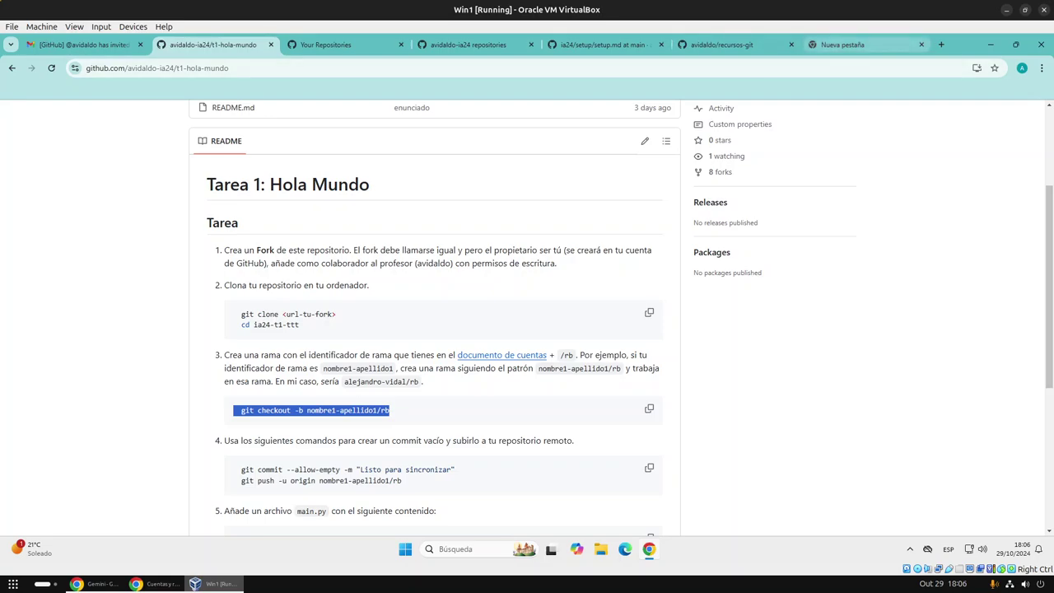
Step: Bring the browser window with the Moodle course page forward
{"action": "mouse_move", "coordinate": [157, 584]}
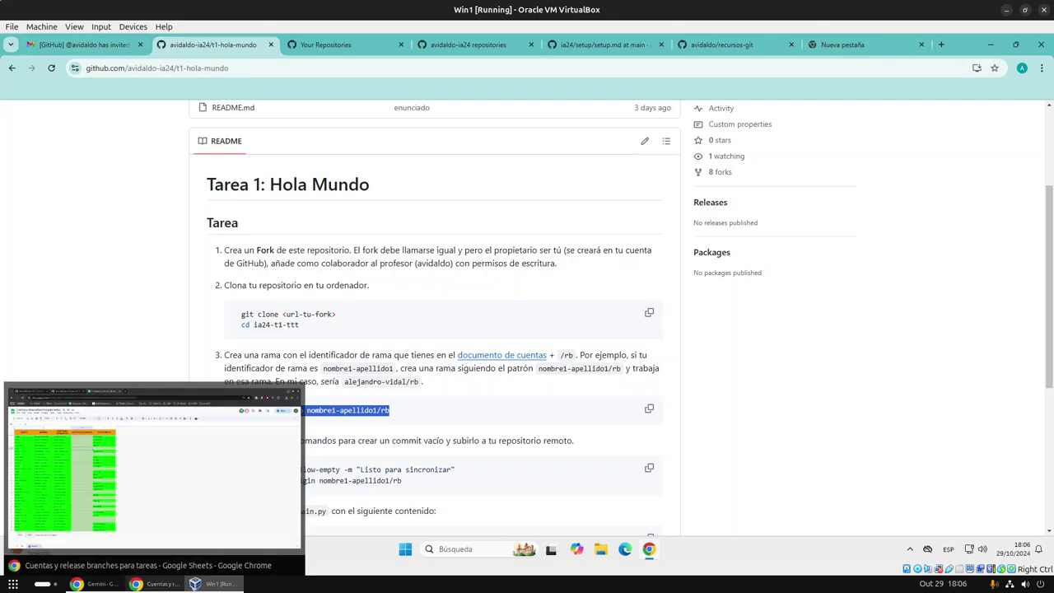
{"action": "left_click", "coordinate": [156, 584]}
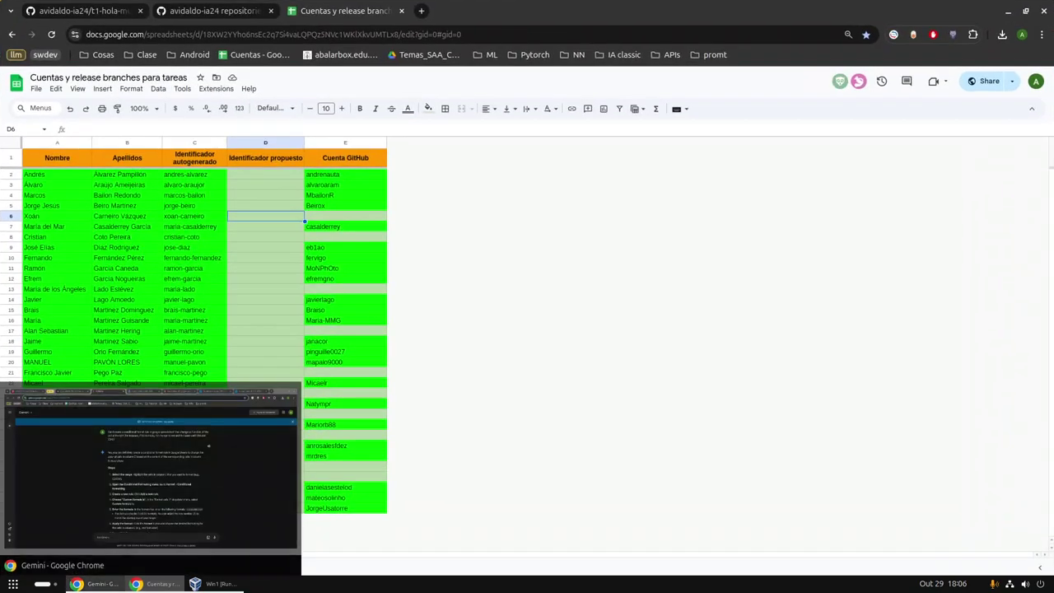
{"action": "left_click", "coordinate": [94, 584]}
Step: On the Moodle course page, open the Tarea 1: Hola mundo assignment in a new tab
{"action": "key", "text": "ctrl+9"}
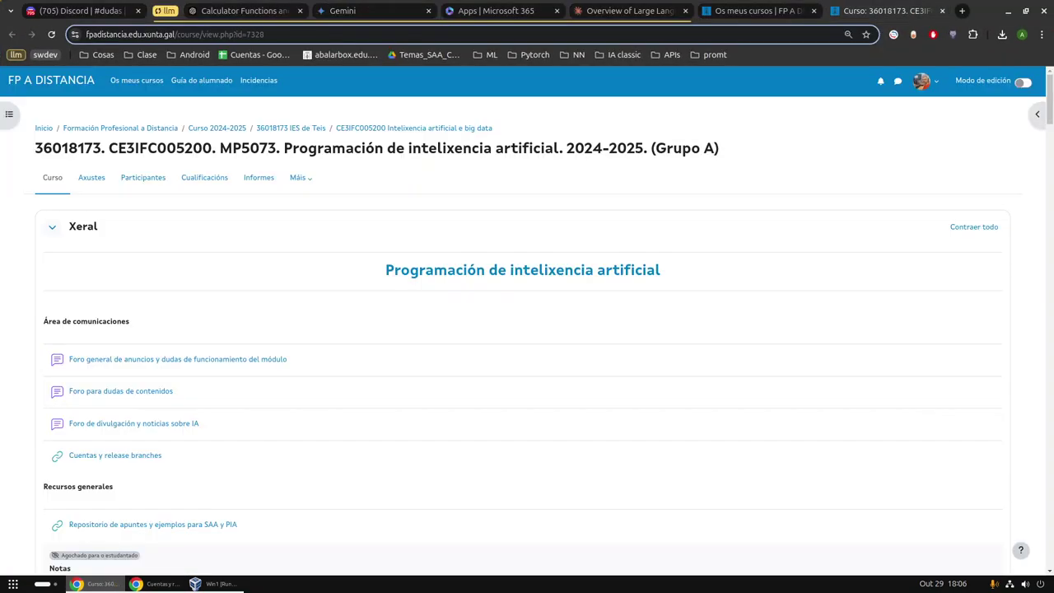
{"action": "scroll", "coordinate": [527, 329], "scroll_direction": "down", "scroll_amount": 1}
{"action": "scroll", "coordinate": [527, 329], "scroll_direction": "down", "scroll_amount": 3}
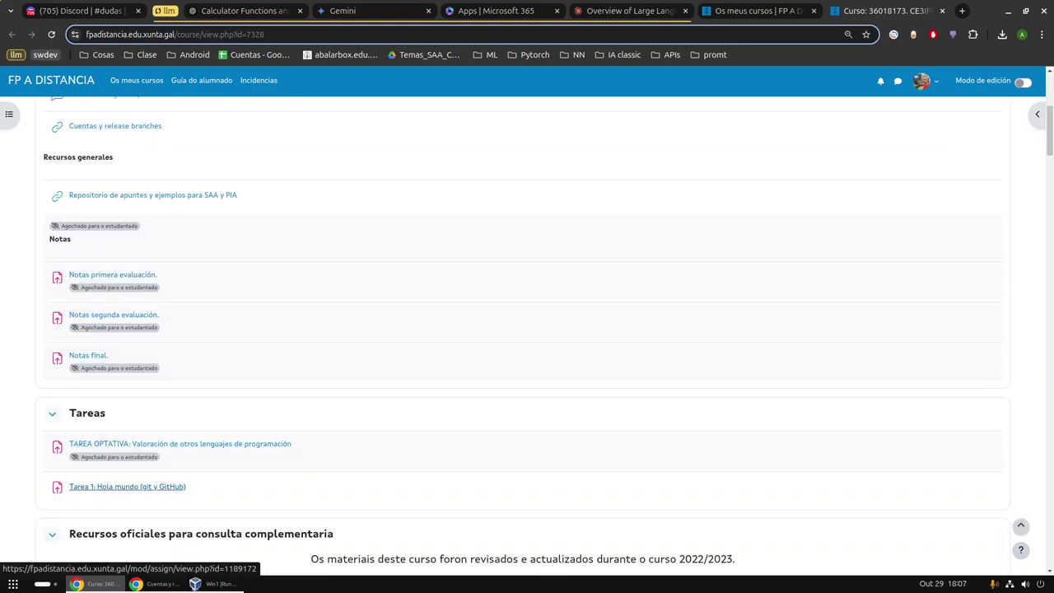
{"action": "middle_click", "coordinate": [128, 486]}
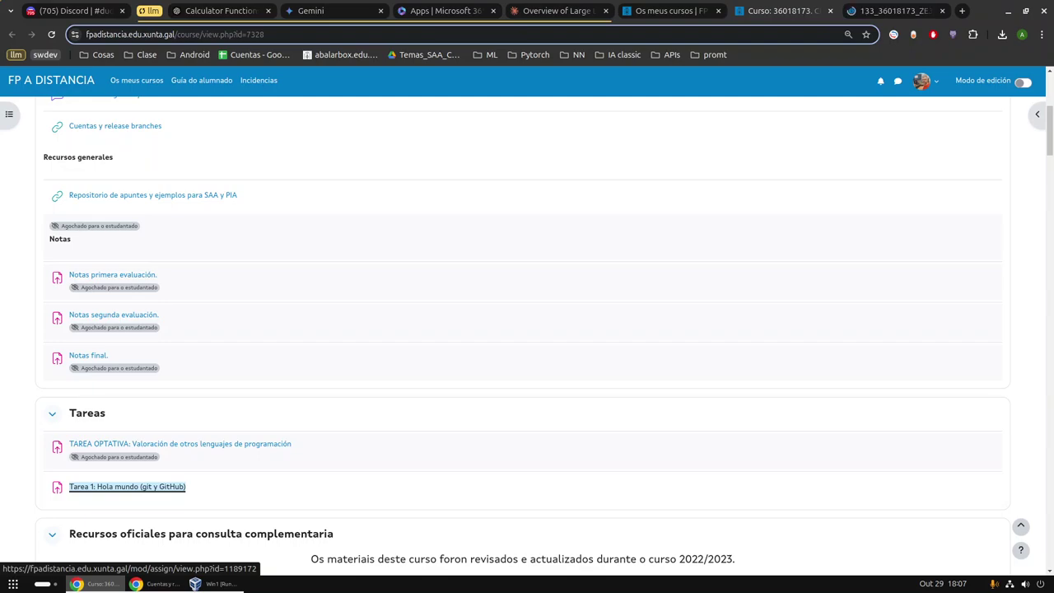
Step: Open the 'Foro general de anuncios y dudas' forum in a new tab and view it
{"action": "scroll", "coordinate": [527, 329], "scroll_direction": "up", "scroll_amount": 4}
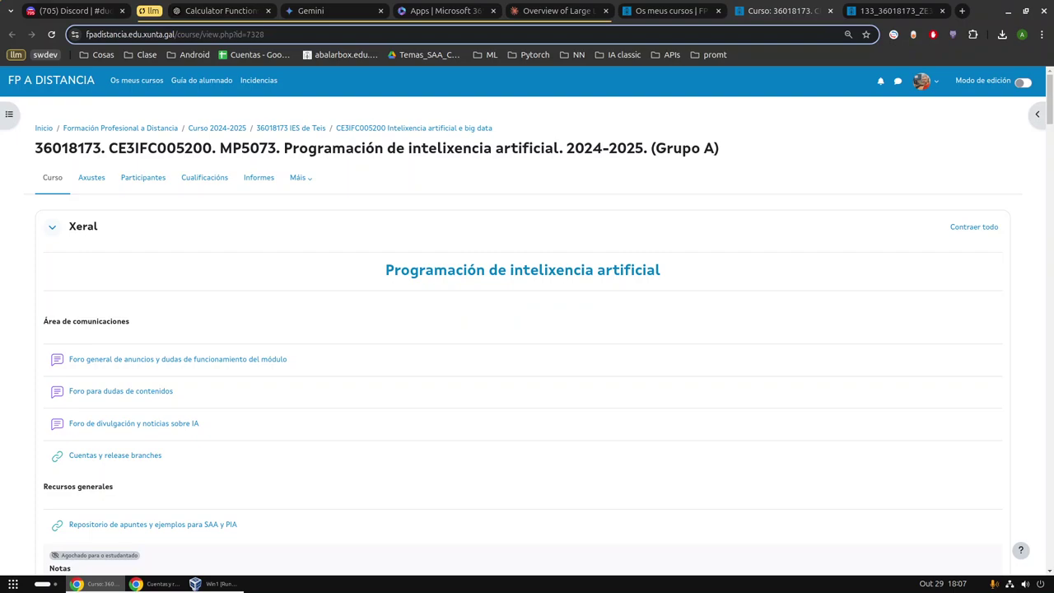
{"action": "middle_click", "coordinate": [178, 360]}
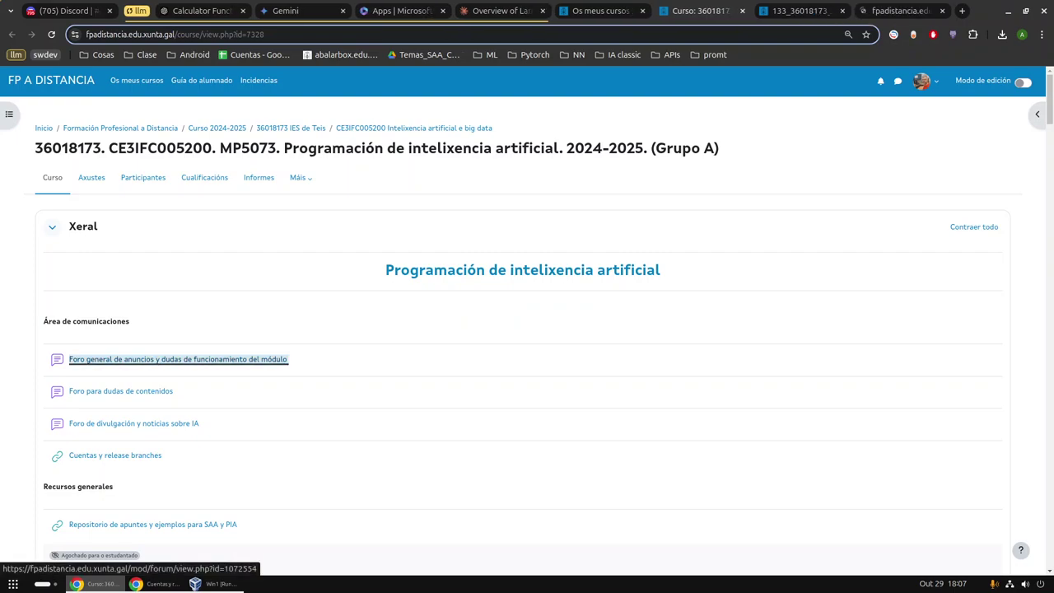
{"action": "key", "text": "ctrl+9"}
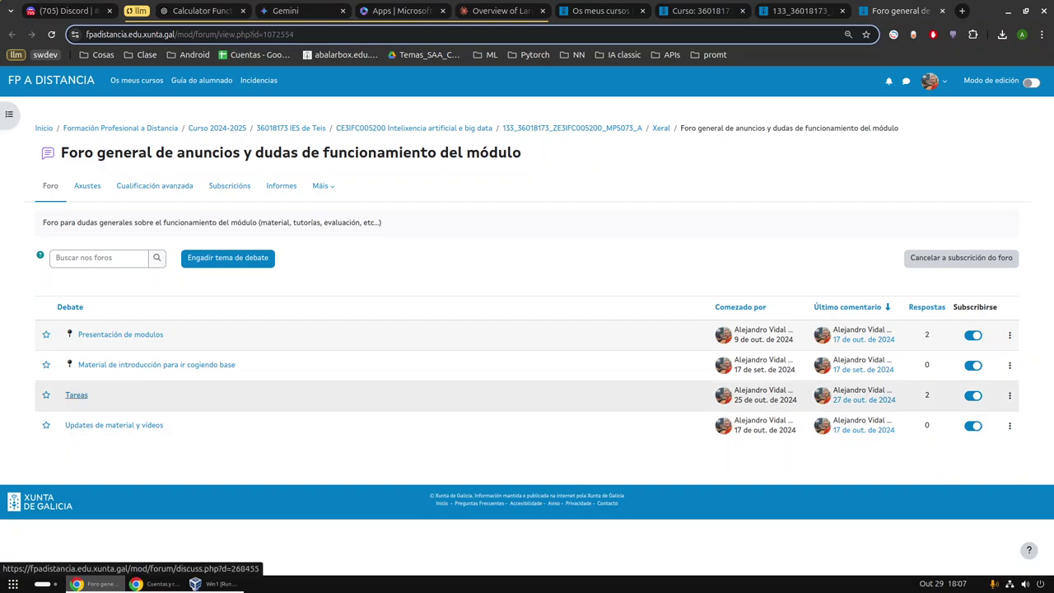
Step: Open the Tareas discussion, highlight the video sentence, and open the Git and GitHub video link in a new tab
{"action": "left_click", "coordinate": [77, 395]}
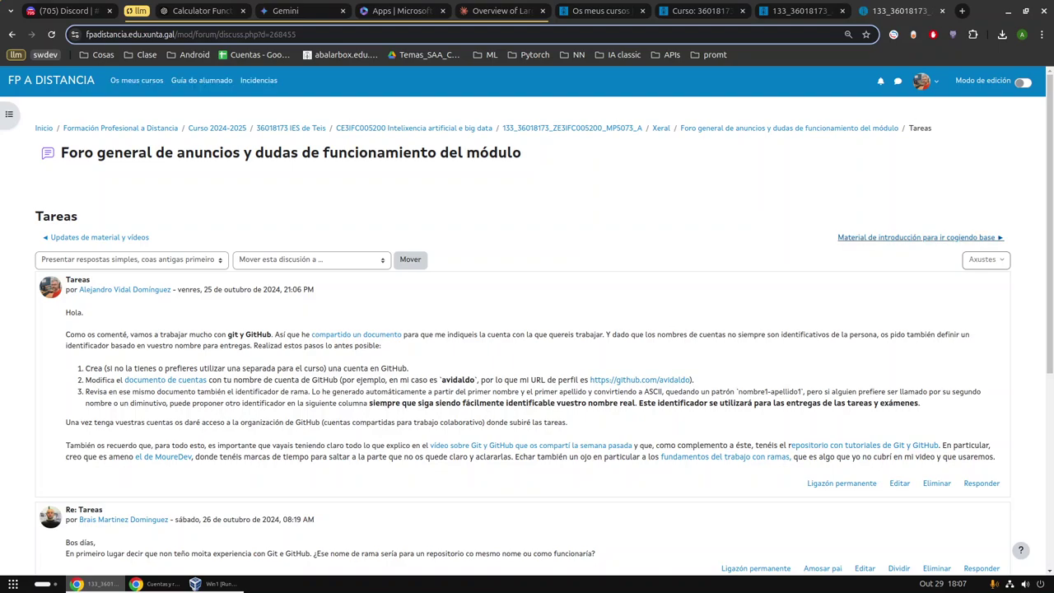
{"action": "key", "text": "alt+Left"}
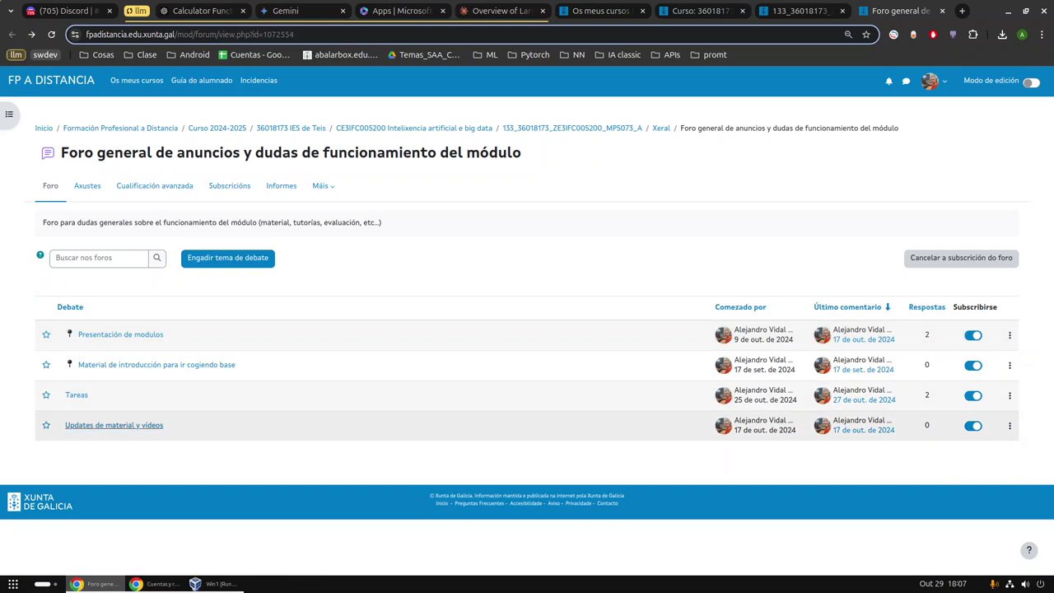
{"action": "left_click", "coordinate": [76, 396]}
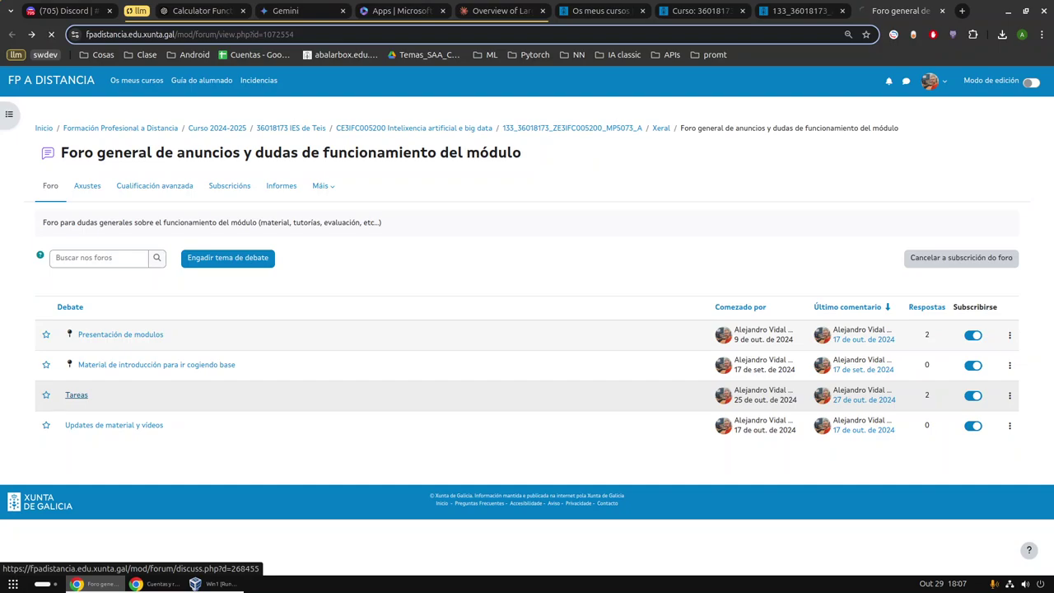
{"action": "scroll", "coordinate": [527, 329], "scroll_direction": "down", "scroll_amount": 3}
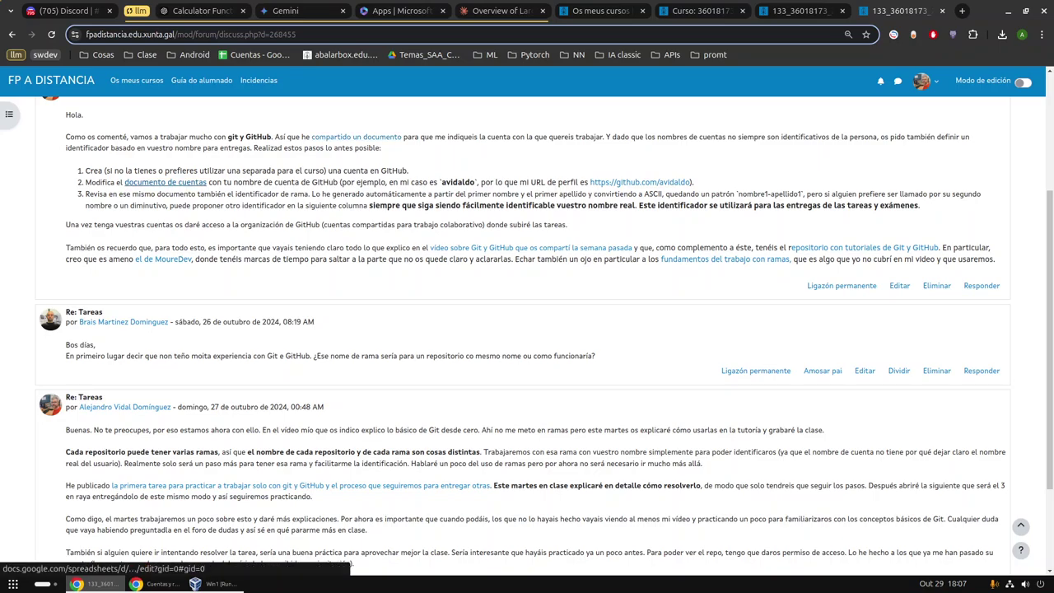
{"action": "left_click_drag", "start_coordinate": [69, 247], "coordinate": [632, 248]}
{"action": "middle_click", "coordinate": [563, 240]}
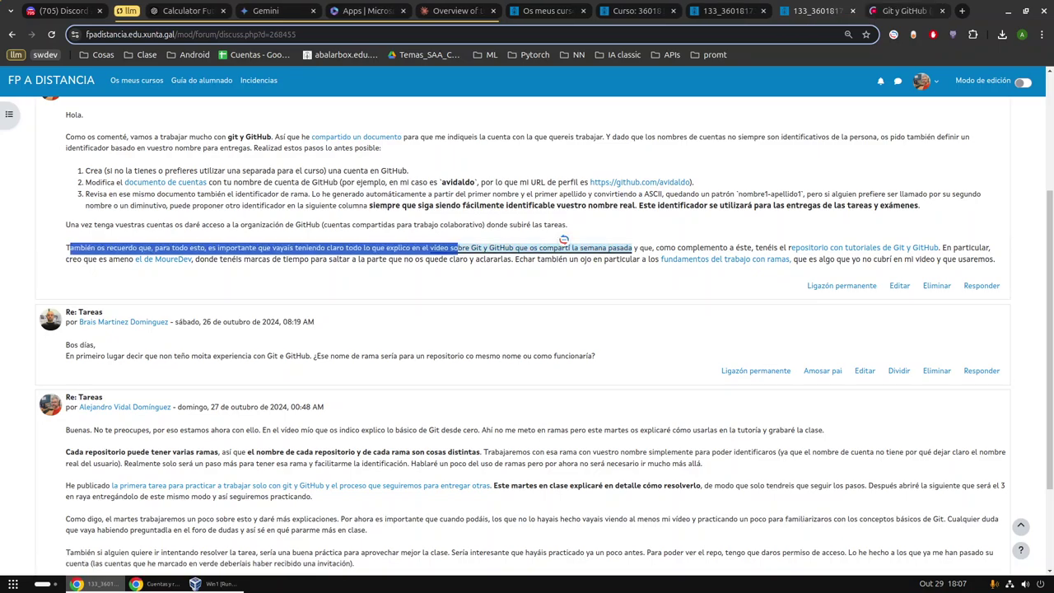
Step: View and pause the Git and GitHub video, then return to the Tareas discussion
{"action": "key", "text": "ctrl+Tab"}
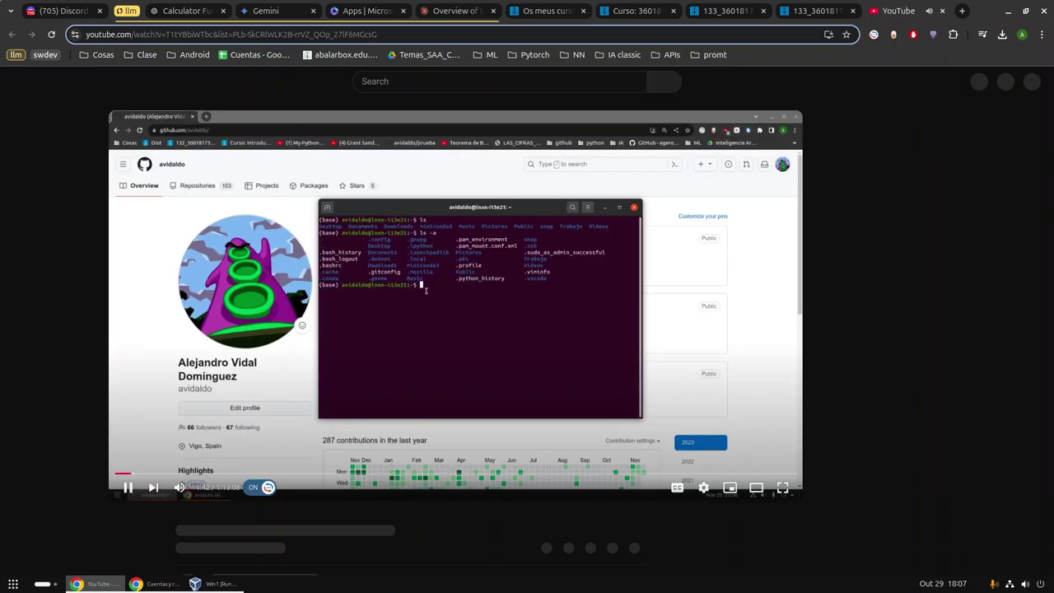
{"action": "key", "text": "k"}
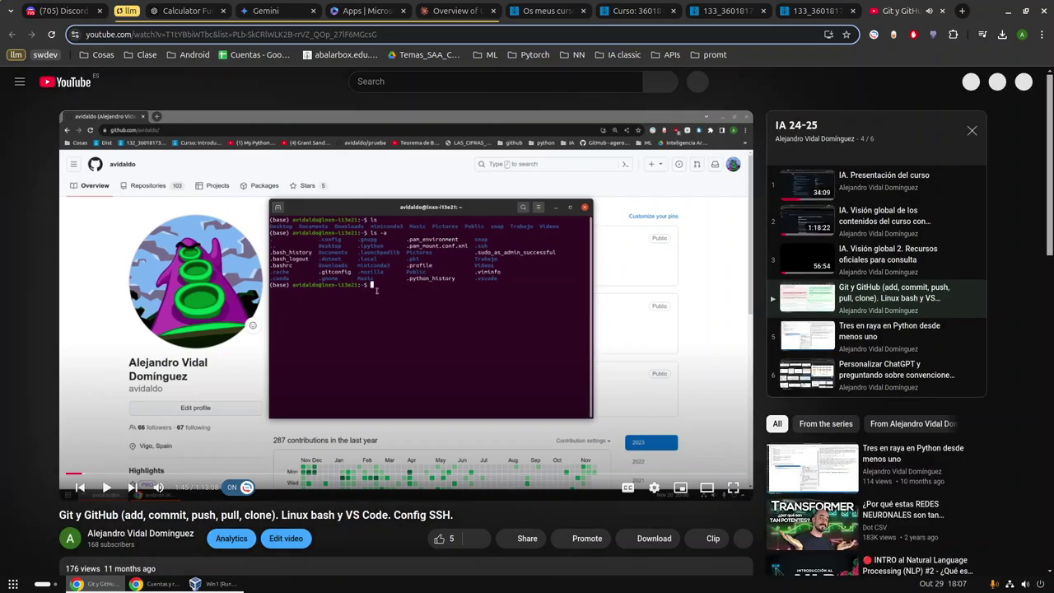
{"action": "key", "text": "ctrl+shift+Tab"}
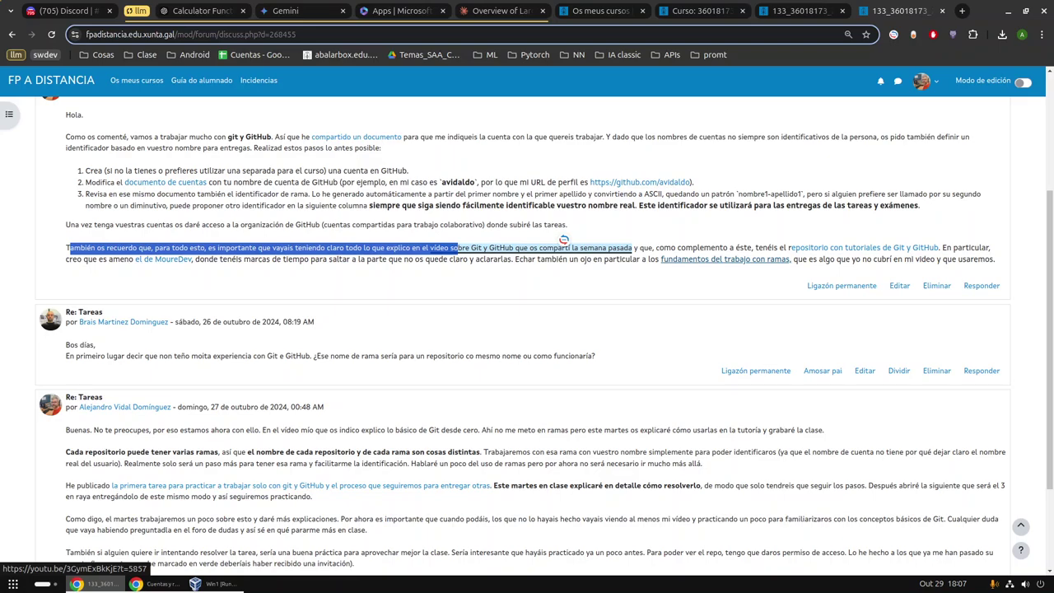
Step: Preview the MoureDev Git course video, close it, and return to the t1-hola-mundo README steps 4–8
{"action": "left_click", "coordinate": [562, 244]}
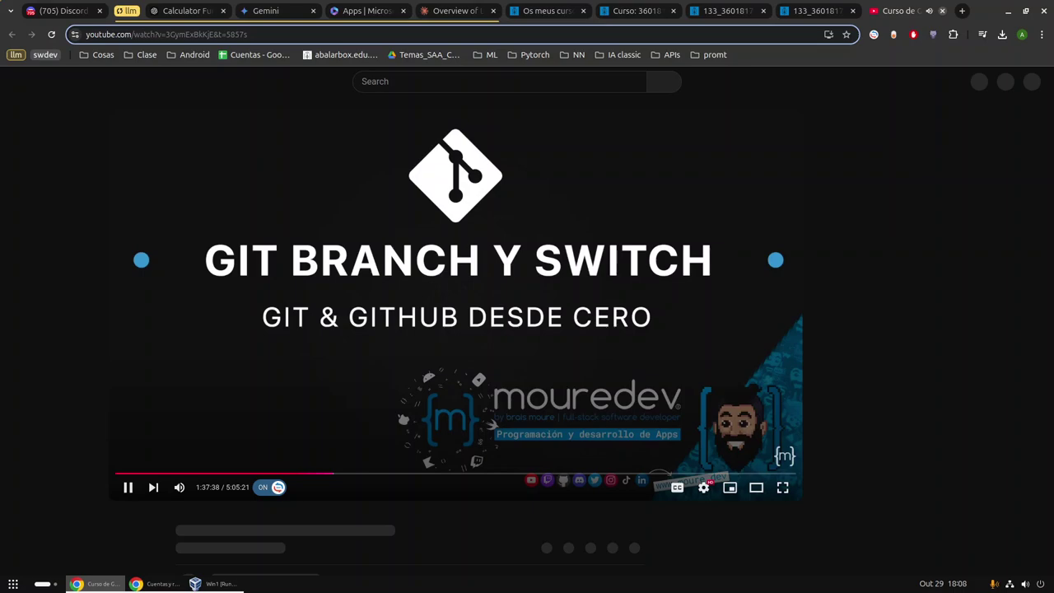
{"action": "left_click", "coordinate": [942, 10]}
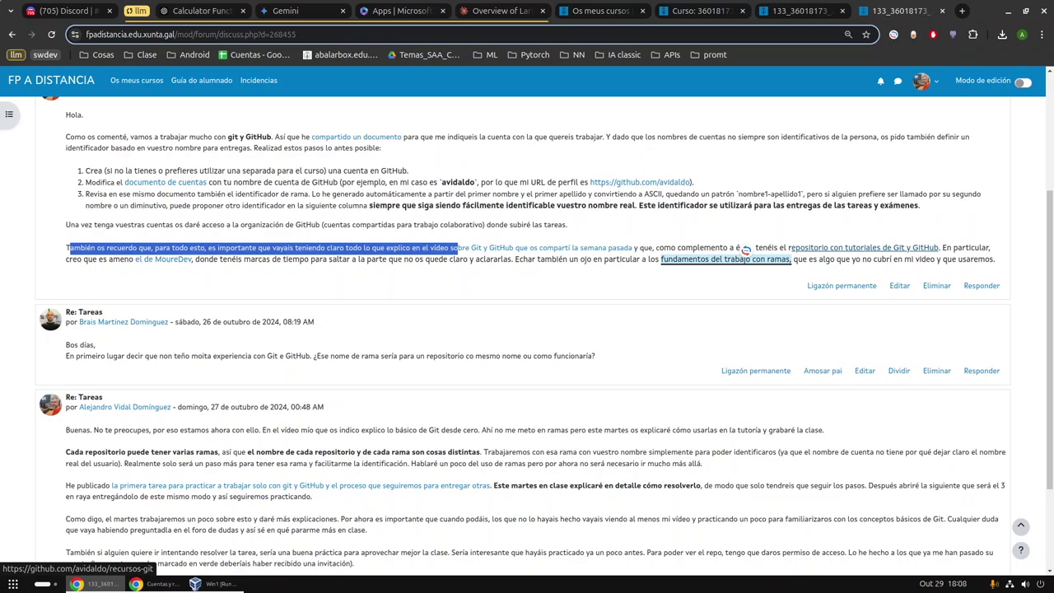
{"action": "scroll", "coordinate": [745, 249], "scroll_direction": "down", "scroll_amount": 3}
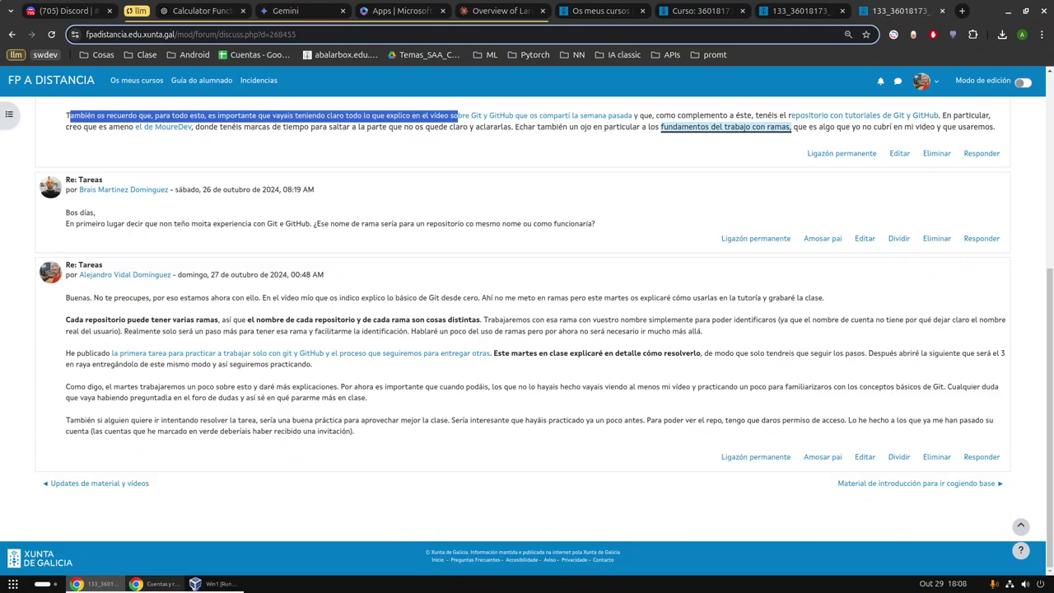
{"action": "key", "text": "alt+Tab"}
{"action": "scroll", "coordinate": [320, 531], "scroll_direction": "down", "scroll_amount": 3}
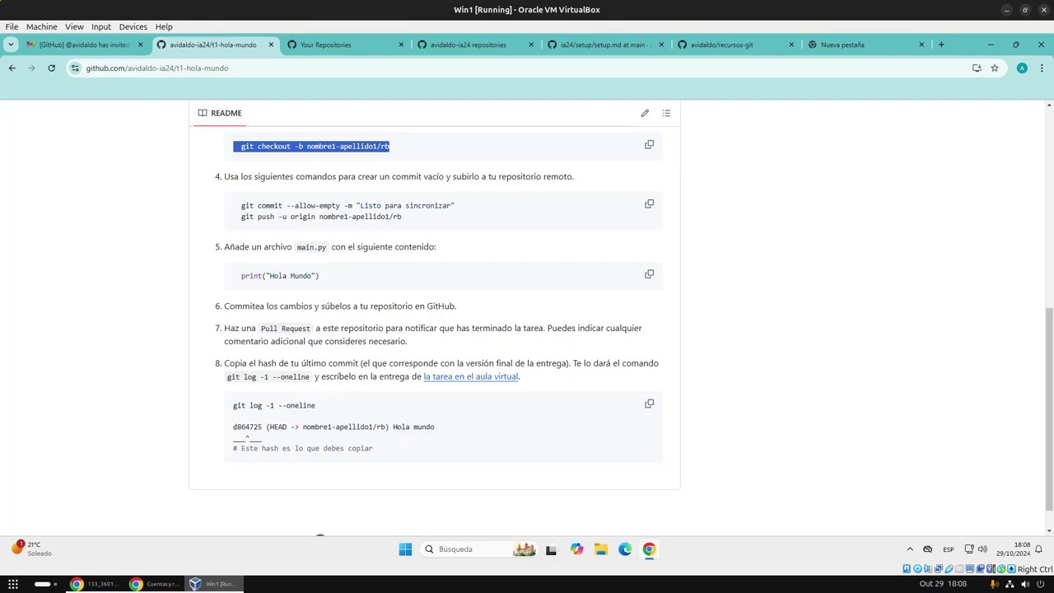
{"action": "scroll", "coordinate": [319, 531], "scroll_direction": "up", "scroll_amount": 2}
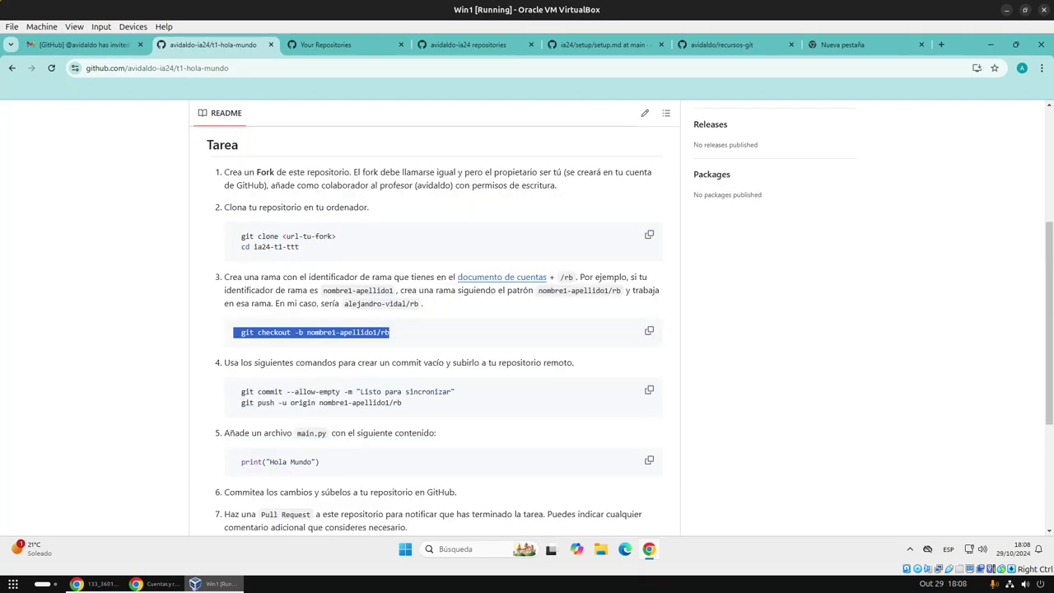
{"action": "scroll", "coordinate": [435, 329], "scroll_direction": "up", "scroll_amount": 1}
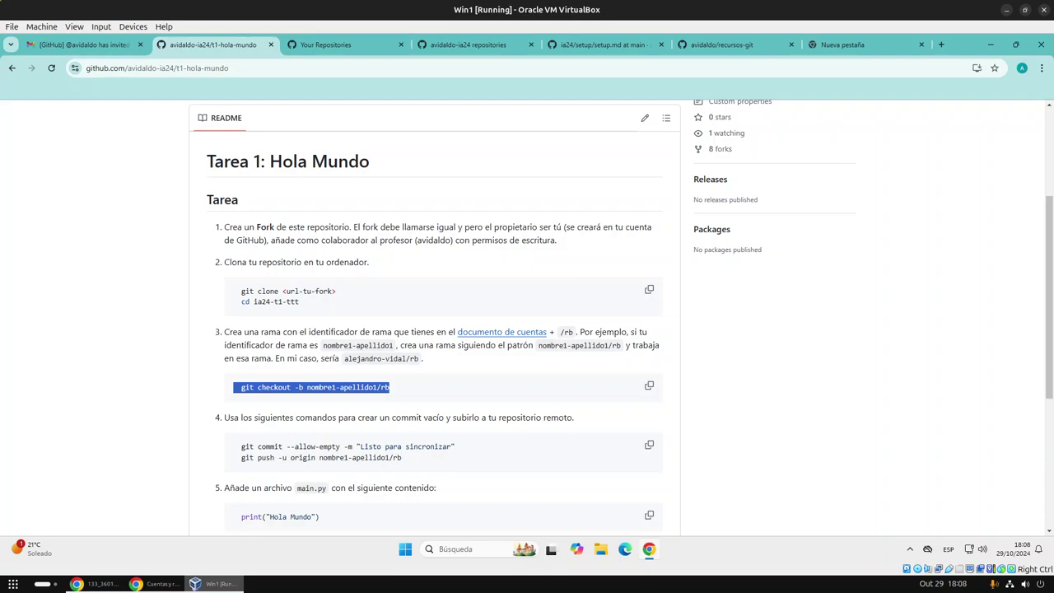
{"action": "scroll", "coordinate": [435, 329], "scroll_direction": "up", "scroll_amount": 2}
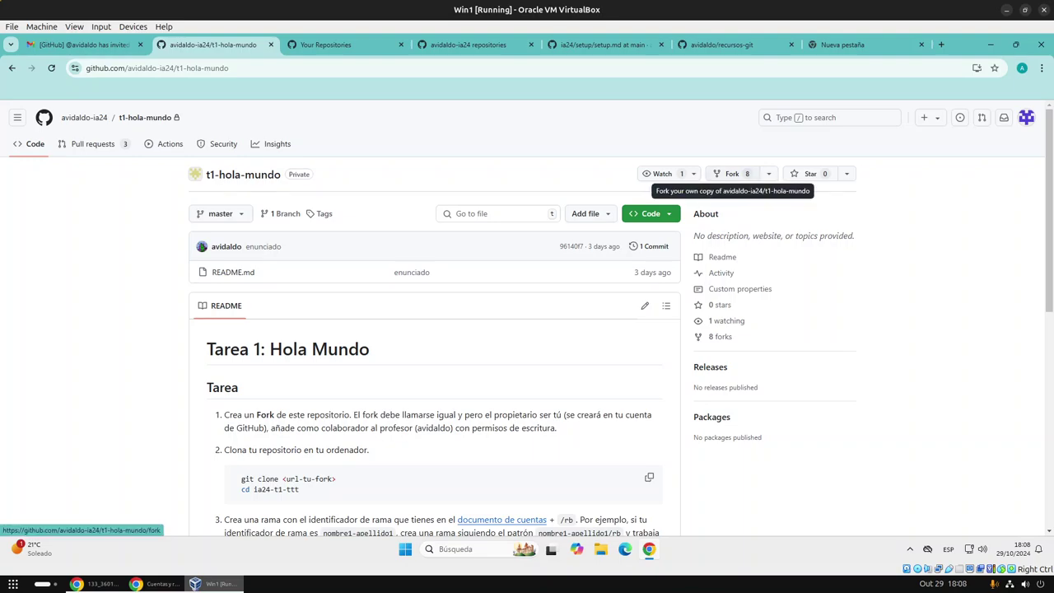
Step: Fork t1-hola-mundo and open the Owner dropdown on the Create a new fork page
{"action": "left_click", "coordinate": [733, 173]}
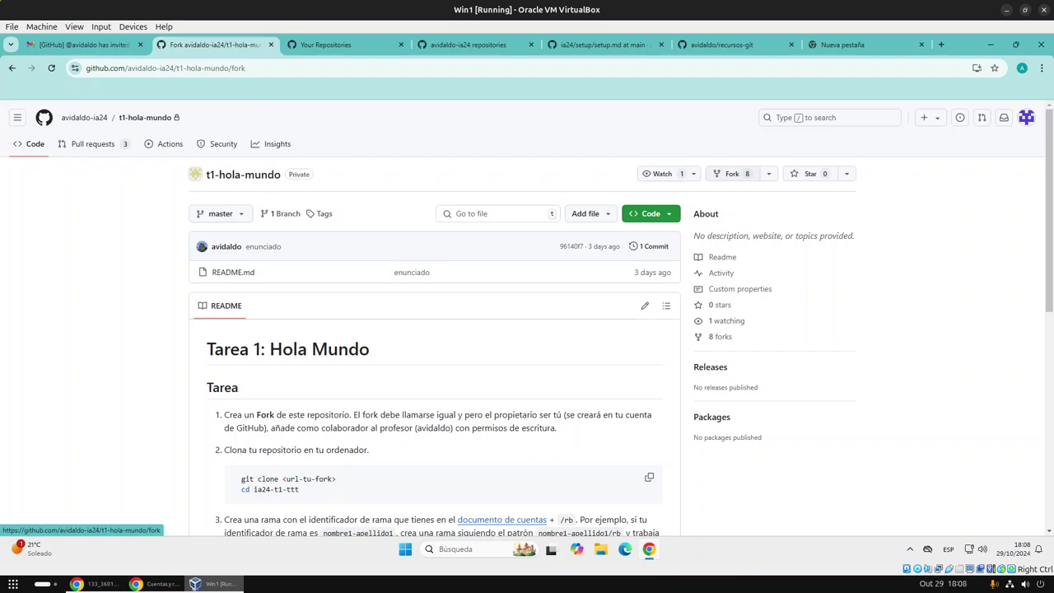
{"action": "left_click", "coordinate": [383, 278]}
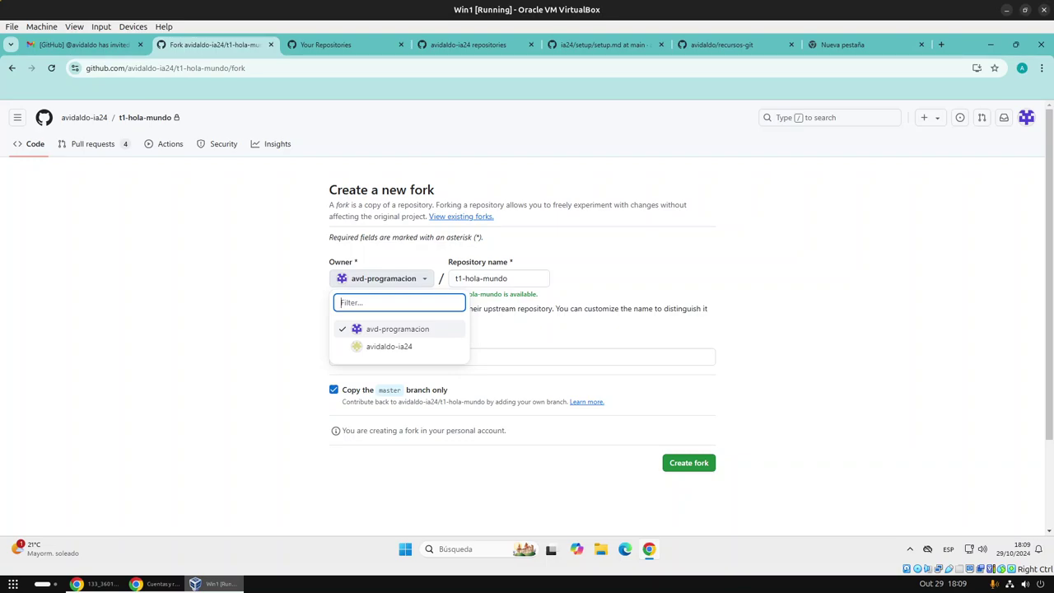
Step: Keep the personal account as owner and name t1-hola-mundo, with 'Copy the master branch only' enabled
{"action": "key", "text": "Escape"}
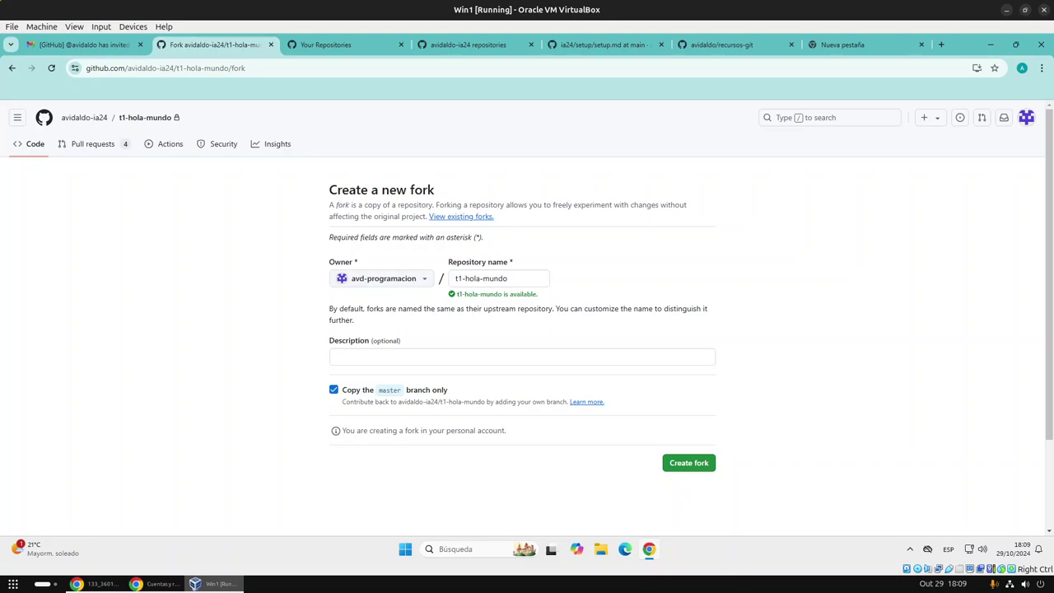
{"action": "key", "text": "Tab"}
{"action": "left_click_drag", "start_coordinate": [464, 402], "coordinate": [343, 390]}
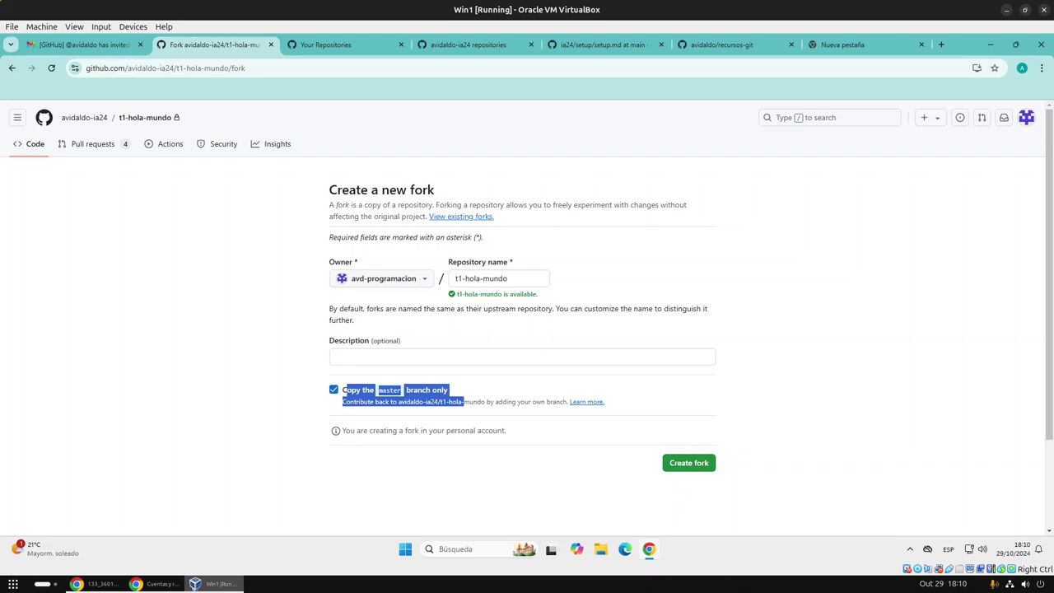
{"action": "left_click", "coordinate": [334, 389]}
{"action": "left_click", "coordinate": [333, 389]}
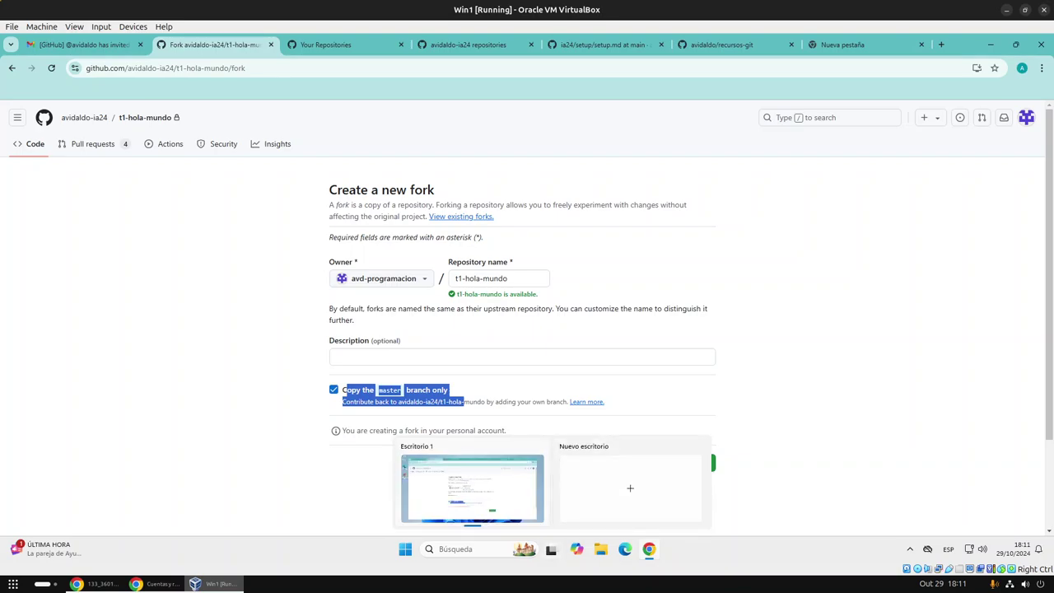
{"action": "left_click", "coordinate": [511, 495]}
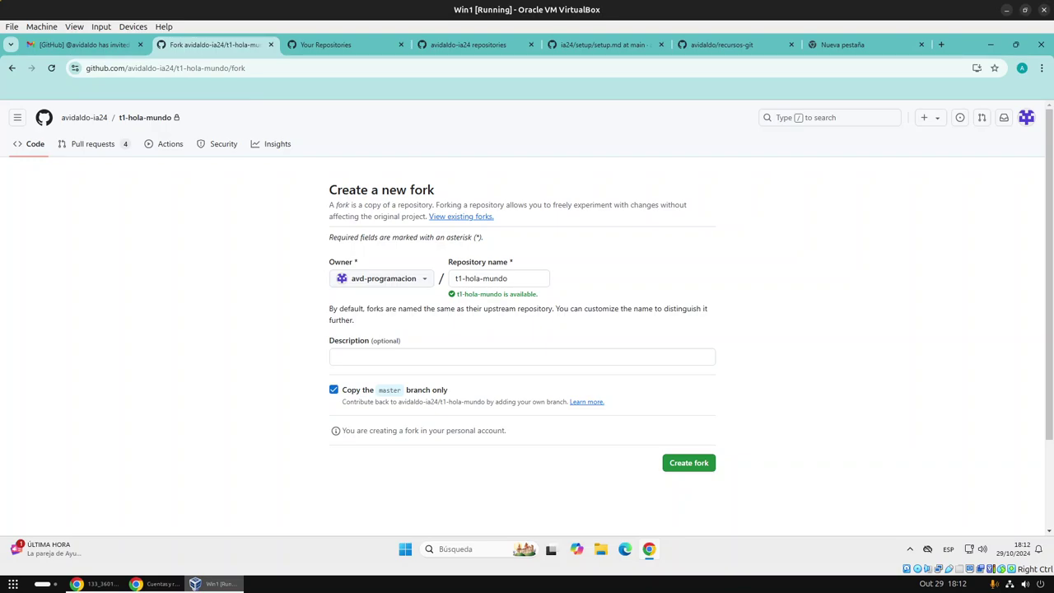
Step: Create the private fork of t1-hola-mundo and select its 'forked from' origin line
{"action": "left_click", "coordinate": [689, 462]}
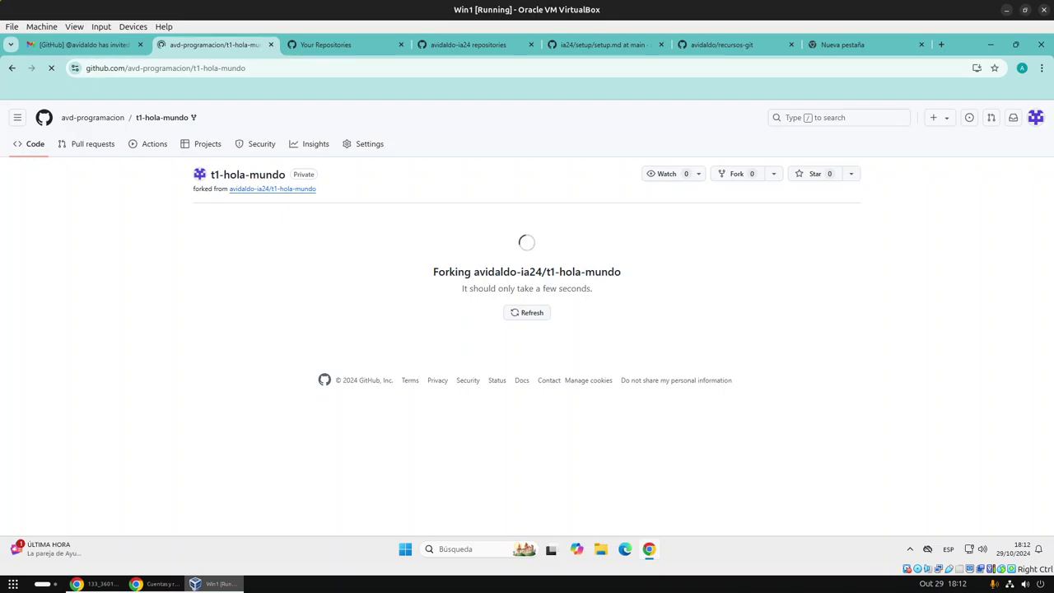
{"action": "triple_click", "coordinate": [249, 189]}
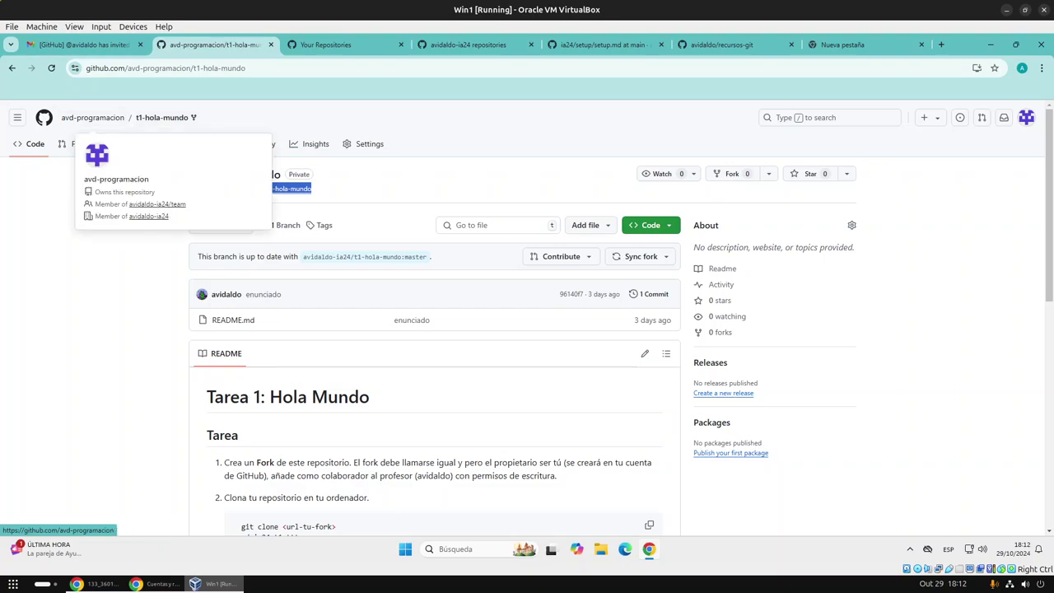
{"action": "left_click_drag", "start_coordinate": [188, 189], "coordinate": [312, 189]}
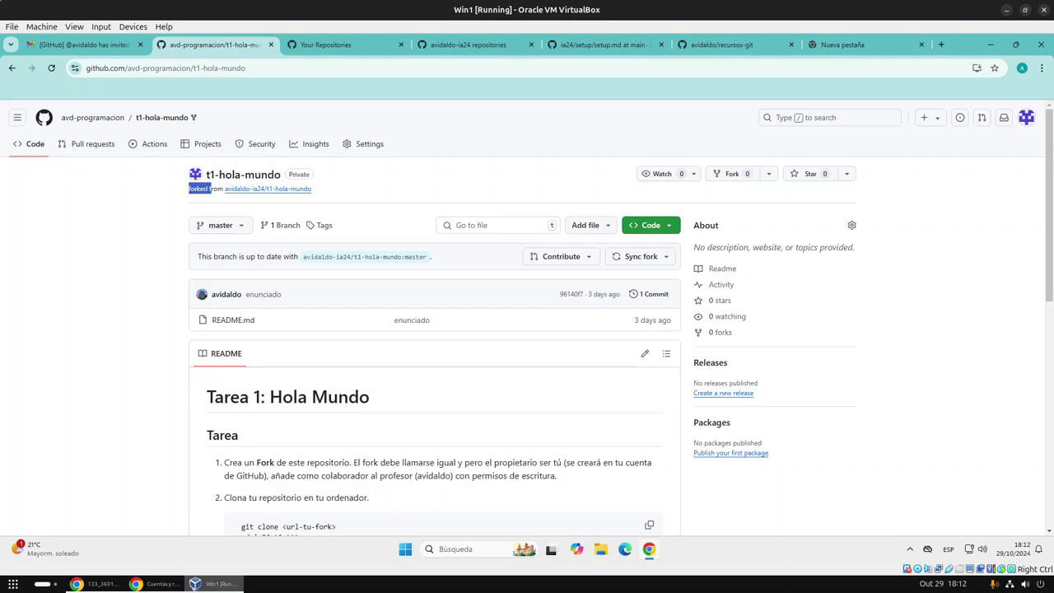
{"action": "triple_click", "coordinate": [250, 189]}
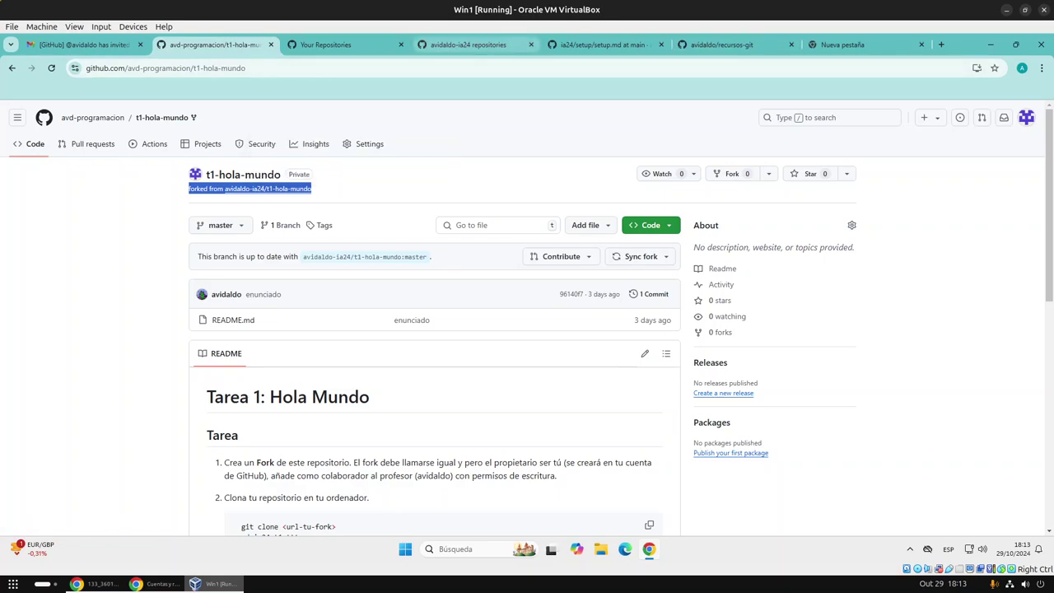
Step: Switch to the organisation repositories tab listing t2-hola-calculadora and prueba
{"action": "left_click", "coordinate": [468, 45]}
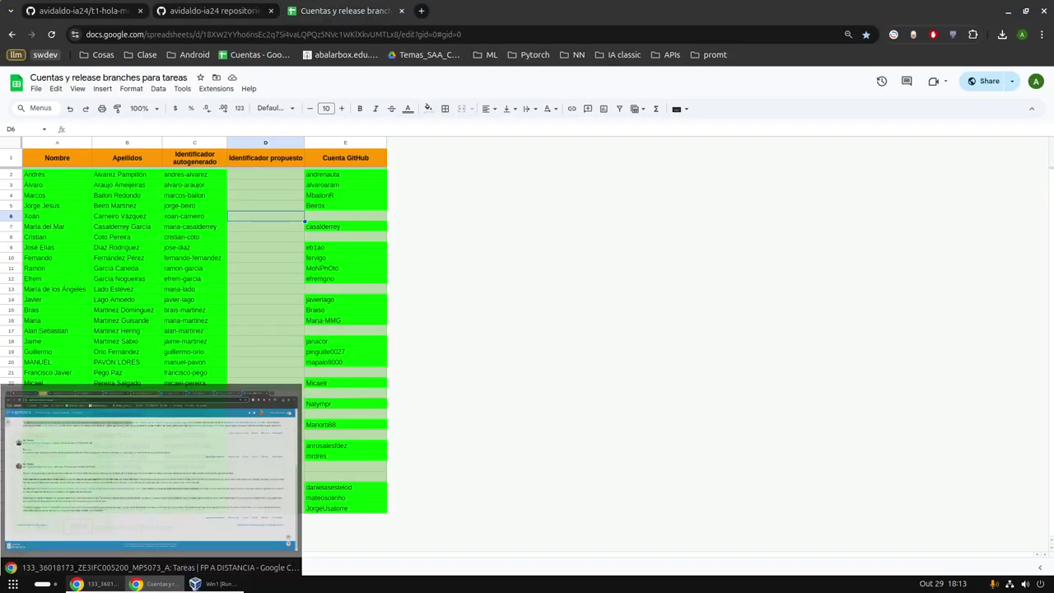
Step: In the host Chrome window, go to the original t1-hola-mundo repository tab
{"action": "left_click", "coordinate": [95, 584]}
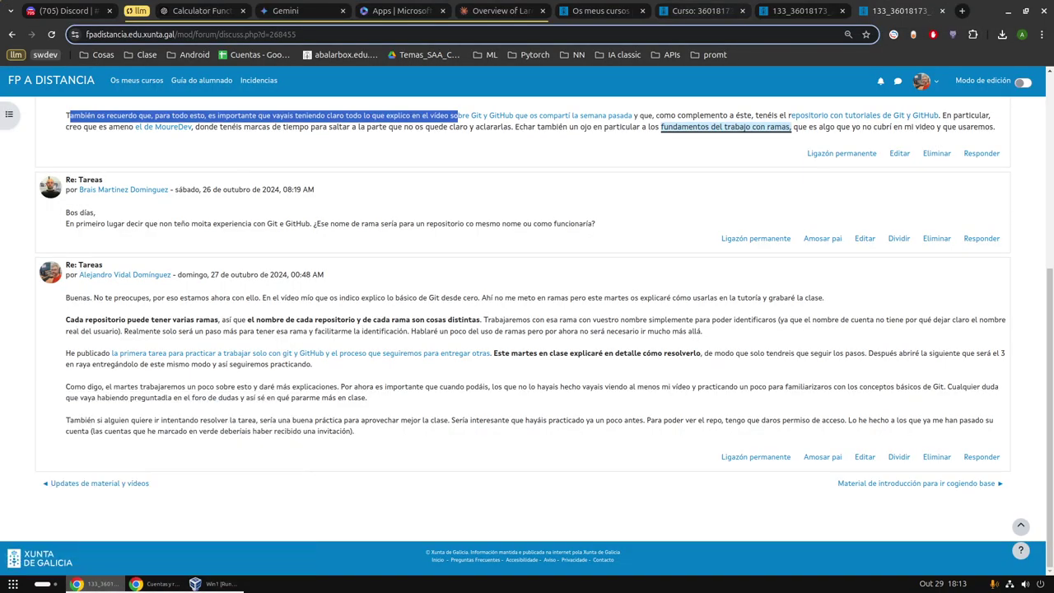
{"action": "left_click", "coordinate": [156, 584]}
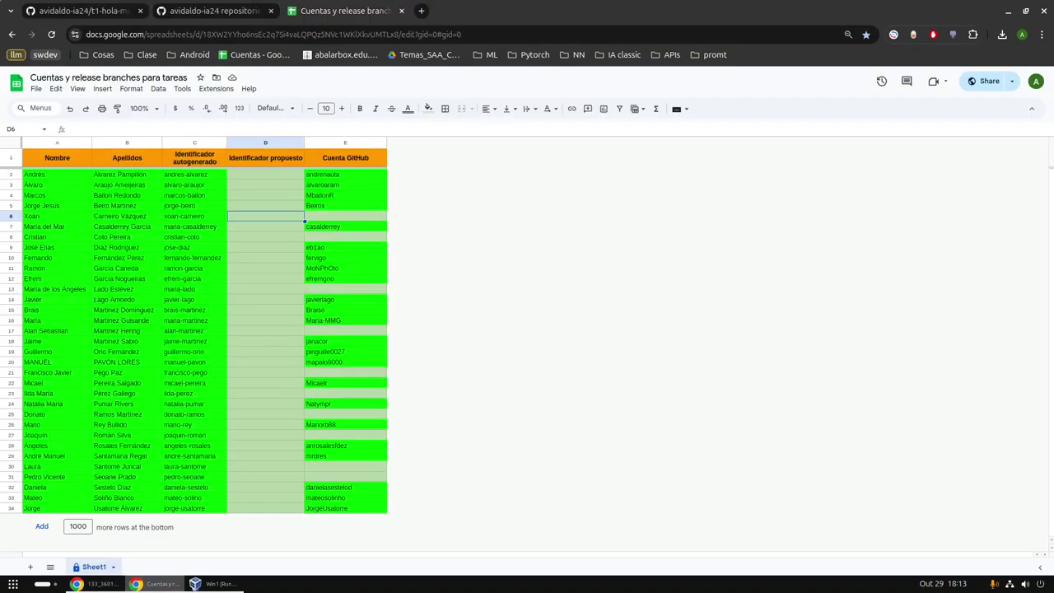
{"action": "left_click", "coordinate": [213, 11]}
{"action": "key", "text": "ctrl+Page_Up"}
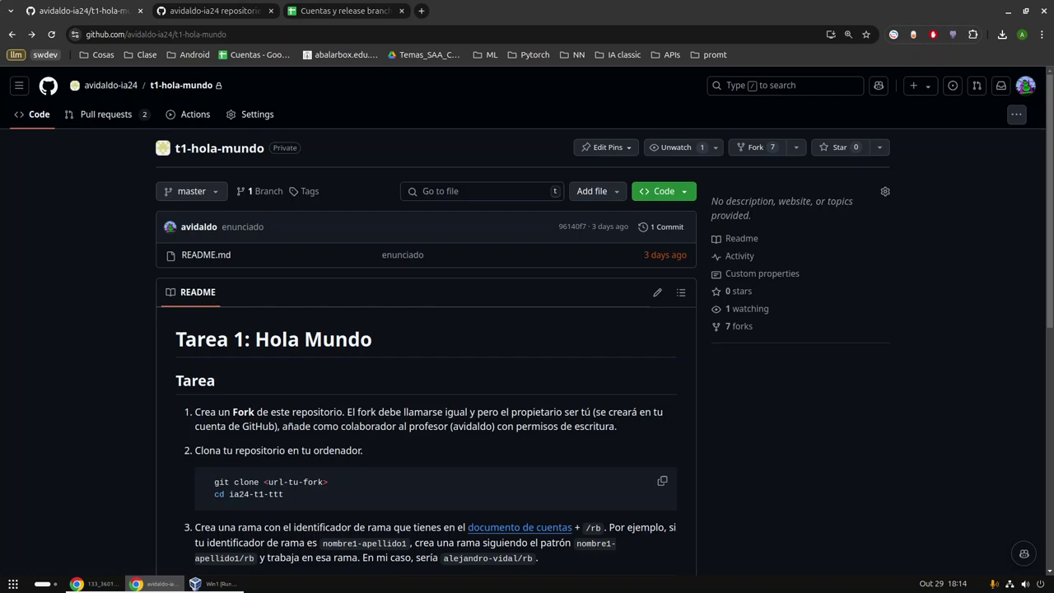
Step: Open Your repositories in a new tab and scroll to the ia24 README
{"action": "left_click", "coordinate": [1026, 84]}
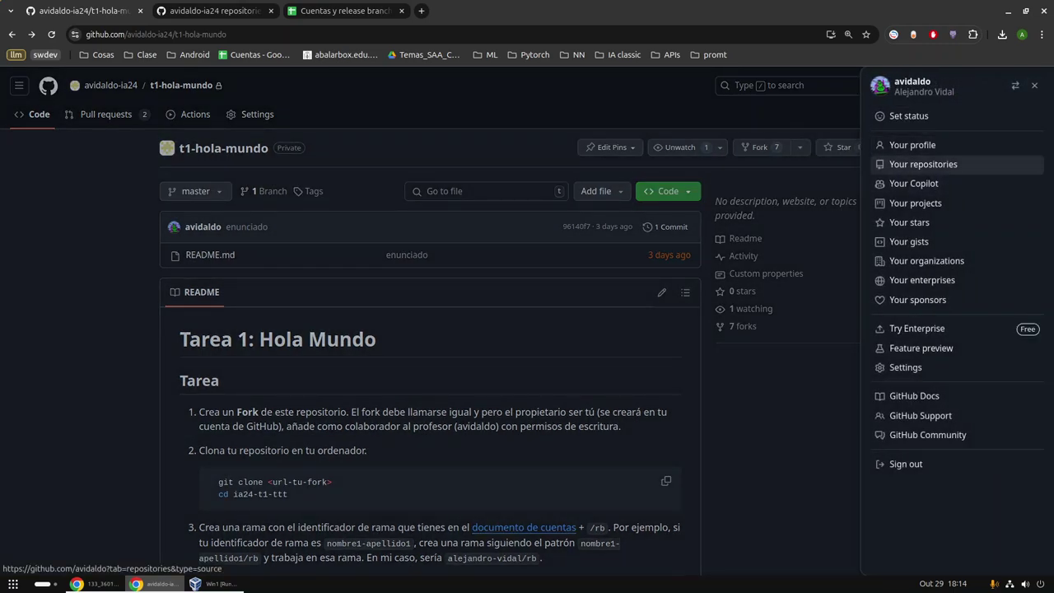
{"action": "middle_click", "coordinate": [923, 164]}
{"action": "key", "text": "ctrl+Tab"}
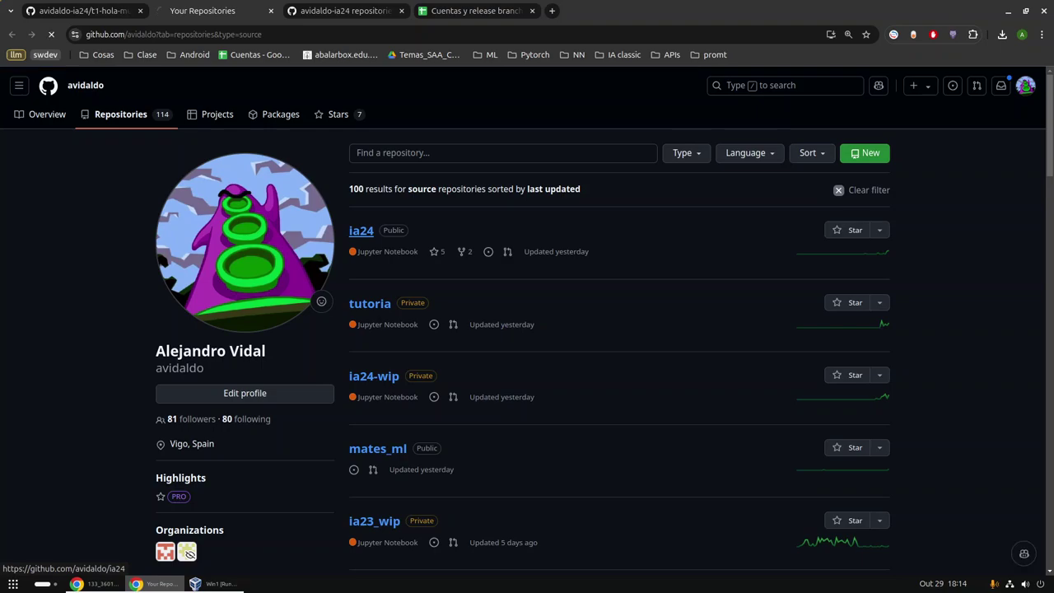
{"action": "left_click", "coordinate": [360, 231]}
{"action": "scroll", "coordinate": [361, 231], "scroll_direction": "down", "scroll_amount": 5}
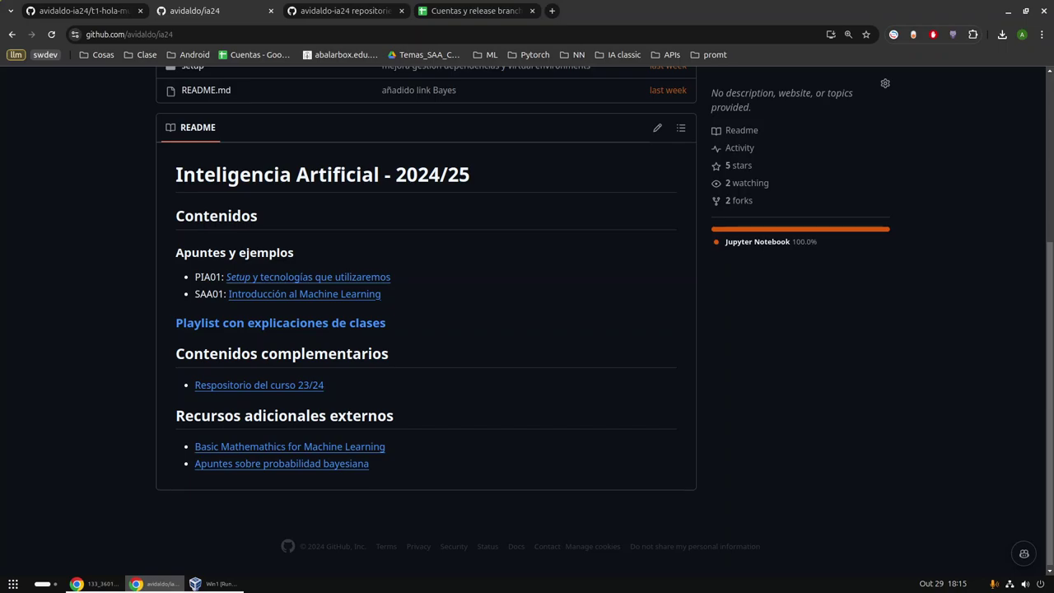
Step: Back in the VM browser, close the recursos-git page and the empty new tab
{"action": "left_click", "coordinate": [216, 583]}
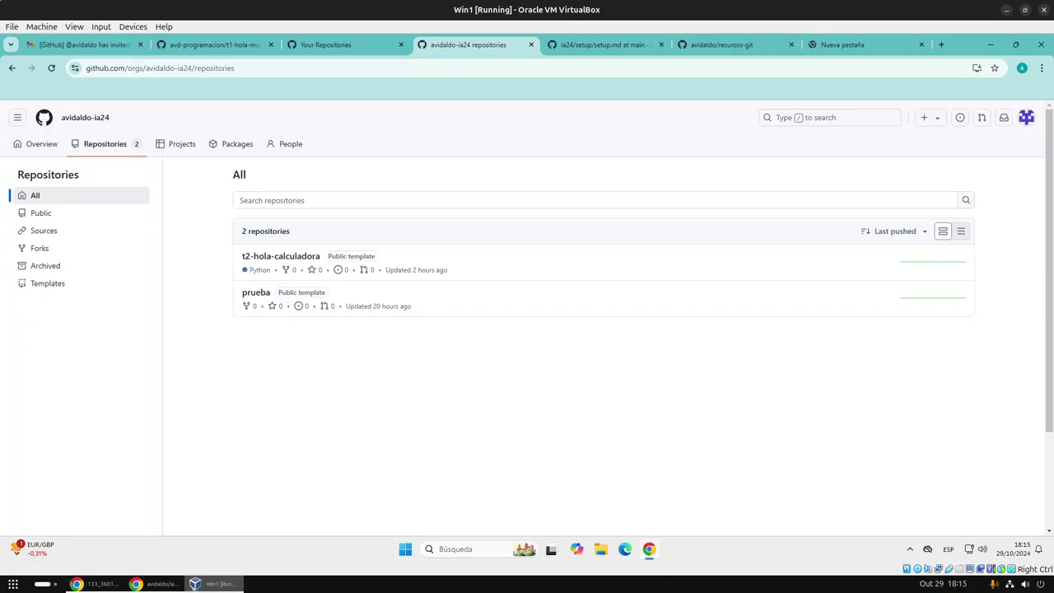
{"action": "left_click", "coordinate": [721, 44]}
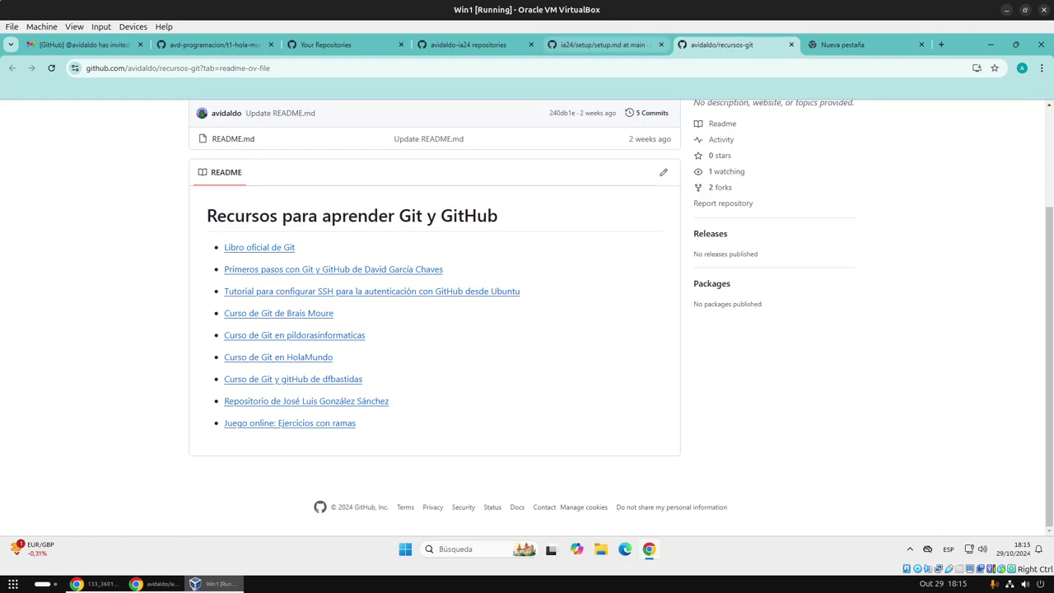
{"action": "left_click", "coordinate": [601, 45]}
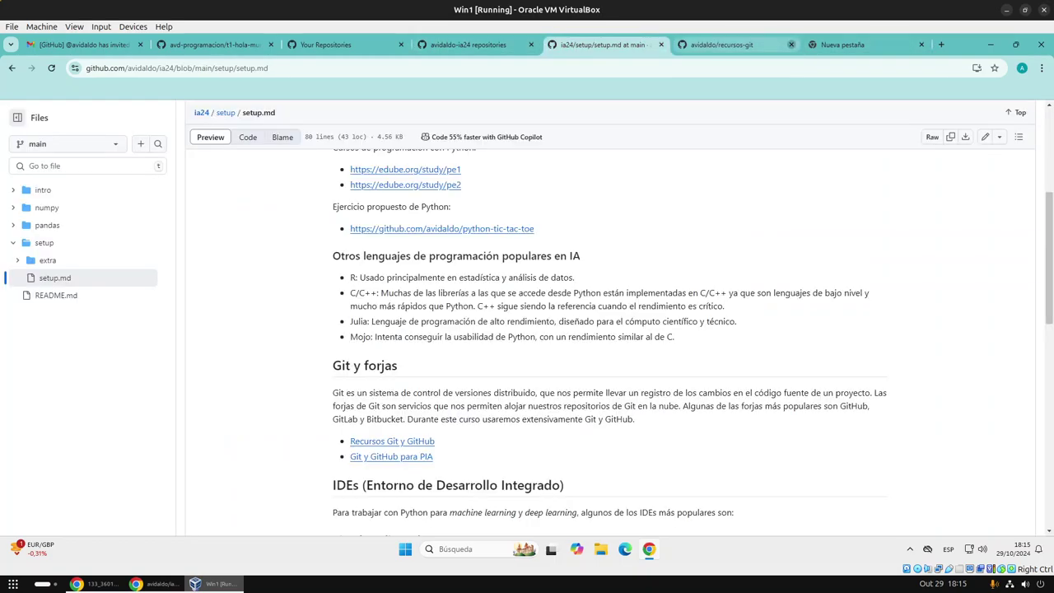
{"action": "left_click", "coordinate": [792, 45]}
{"action": "left_click", "coordinate": [791, 45]}
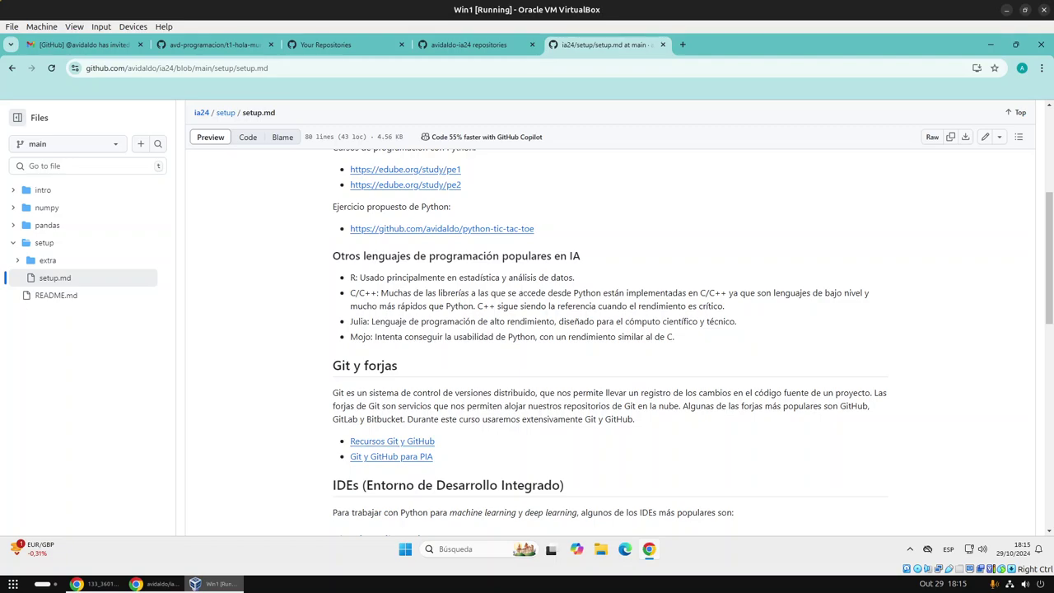
{"action": "scroll", "coordinate": [609, 329], "scroll_direction": "up", "scroll_amount": 4}
Step: Close the organisation and Your Repositories lists, returning to the t1-hola-mundo fork
{"action": "left_click", "coordinate": [468, 44]}
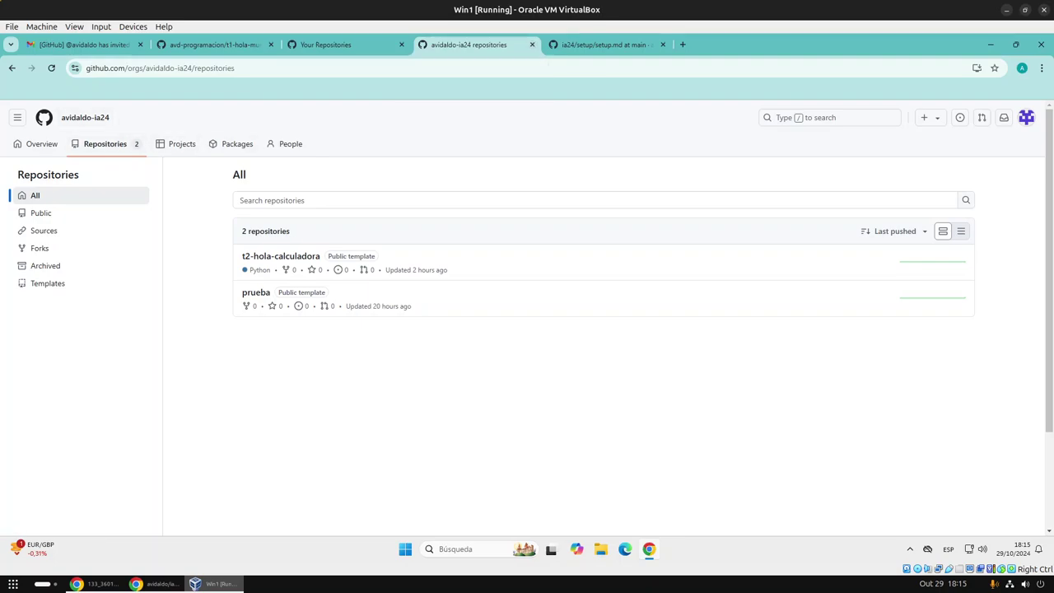
{"action": "left_click", "coordinate": [51, 67]}
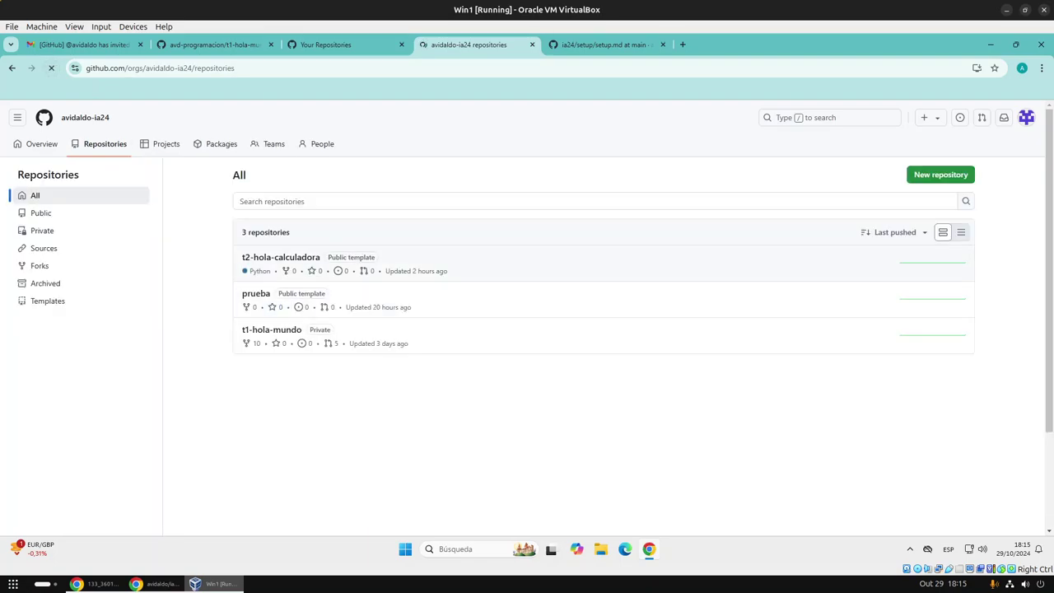
{"action": "left_click", "coordinate": [532, 44]}
{"action": "left_click", "coordinate": [354, 44]}
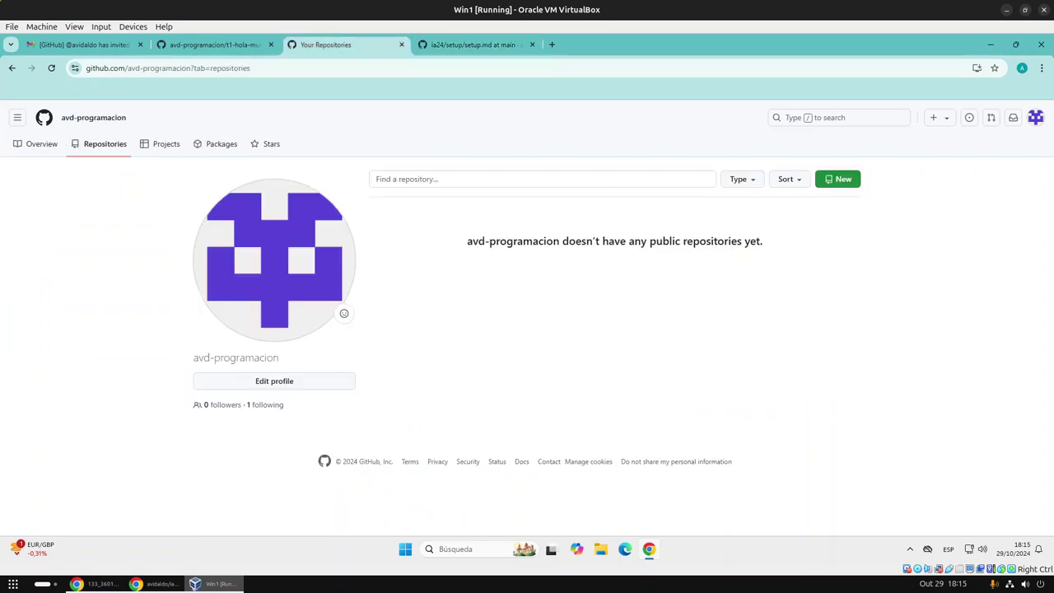
{"action": "left_click", "coordinate": [401, 44]}
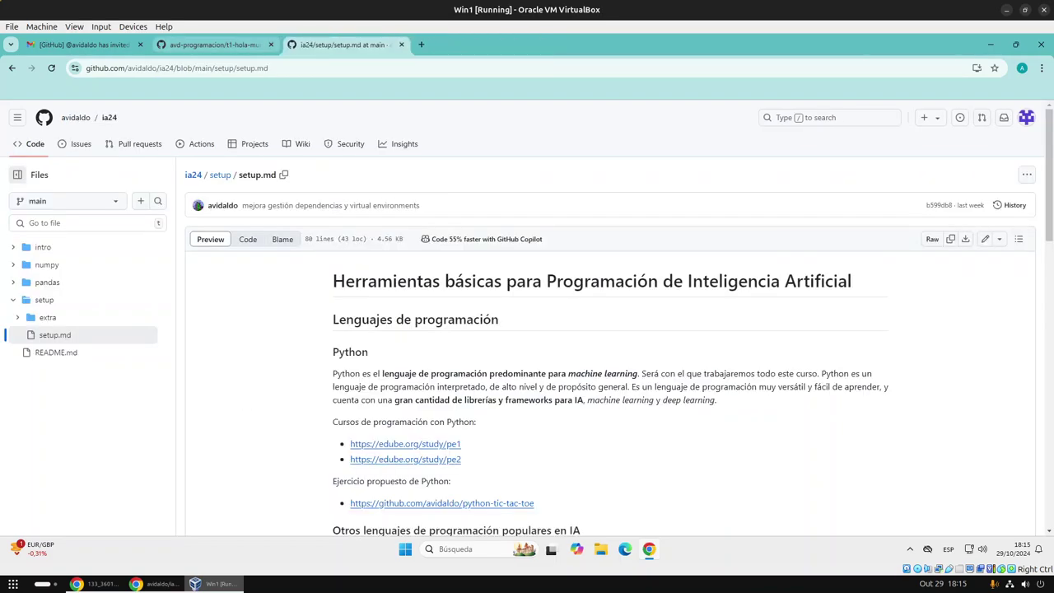
{"action": "left_click", "coordinate": [213, 45]}
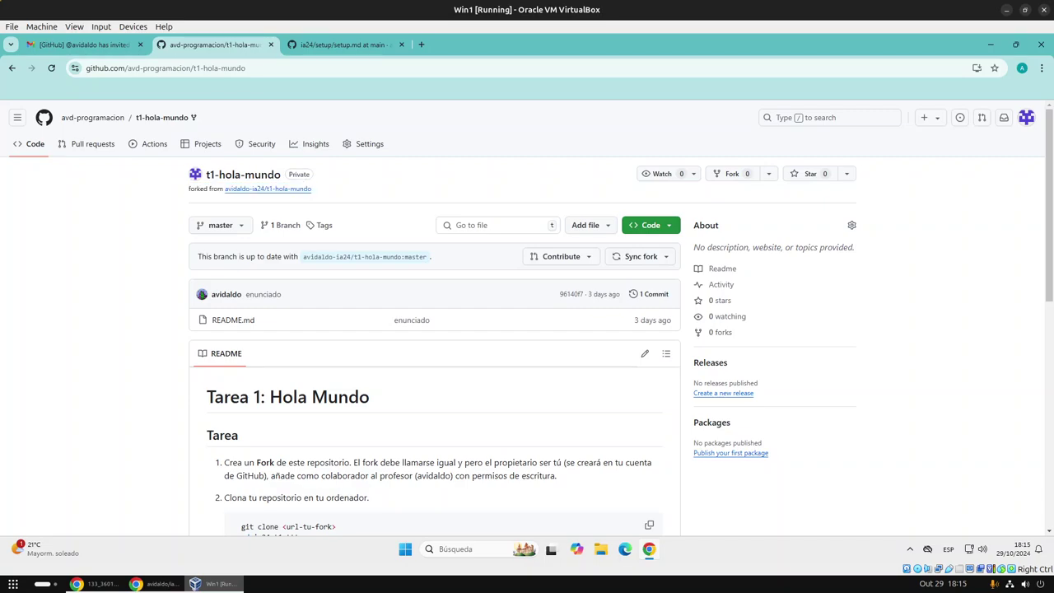
{"action": "left_click_drag", "start_coordinate": [313, 189], "coordinate": [188, 169]}
{"action": "left_click_drag", "start_coordinate": [213, 256], "coordinate": [296, 256]}
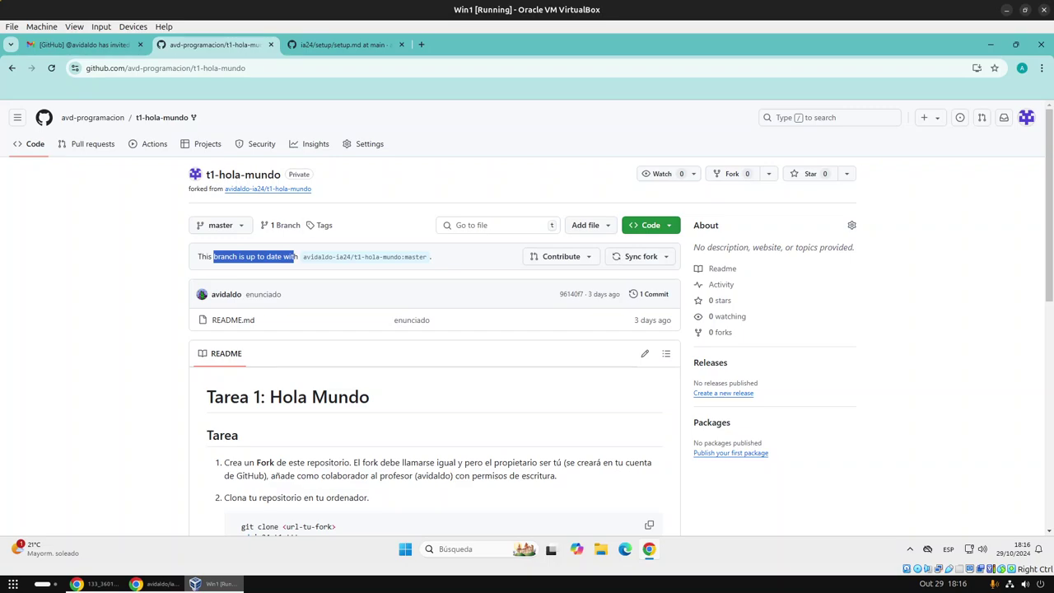
{"action": "left_click", "coordinate": [295, 256]}
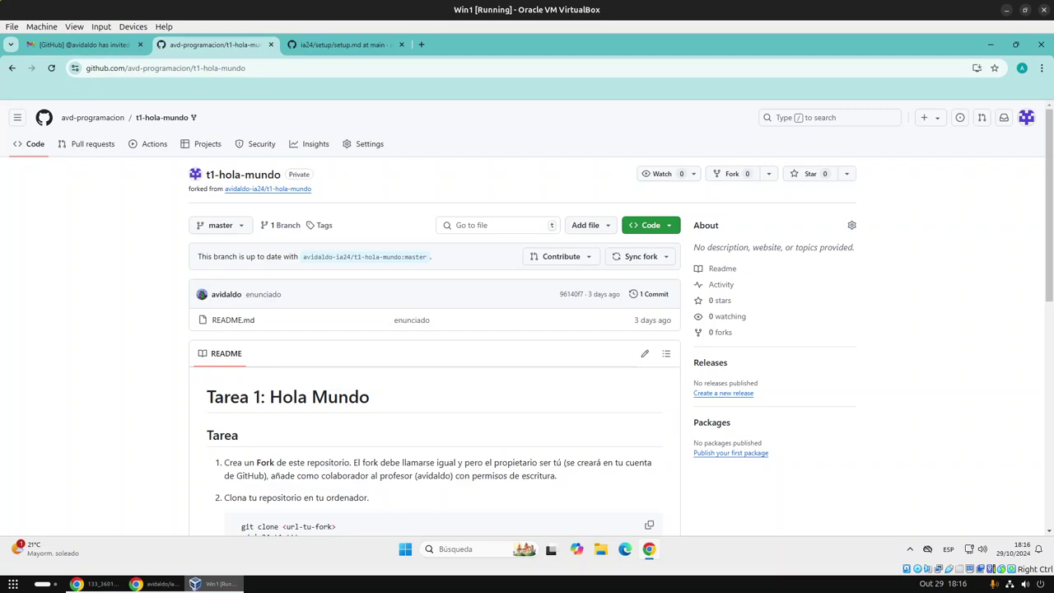
{"action": "double_click", "coordinate": [225, 256]}
{"action": "left_click", "coordinate": [220, 225]}
{"action": "left_click", "coordinate": [240, 225]}
{"action": "mouse_move", "coordinate": [354, 256]}
{"action": "left_mouse_down"}
{"action": "mouse_move", "coordinate": [402, 256]}
{"action": "mouse_move", "coordinate": [303, 256]}
{"action": "left_mouse_up"}
{"action": "left_click", "coordinate": [402, 256]}
{"action": "left_click", "coordinate": [352, 256]}
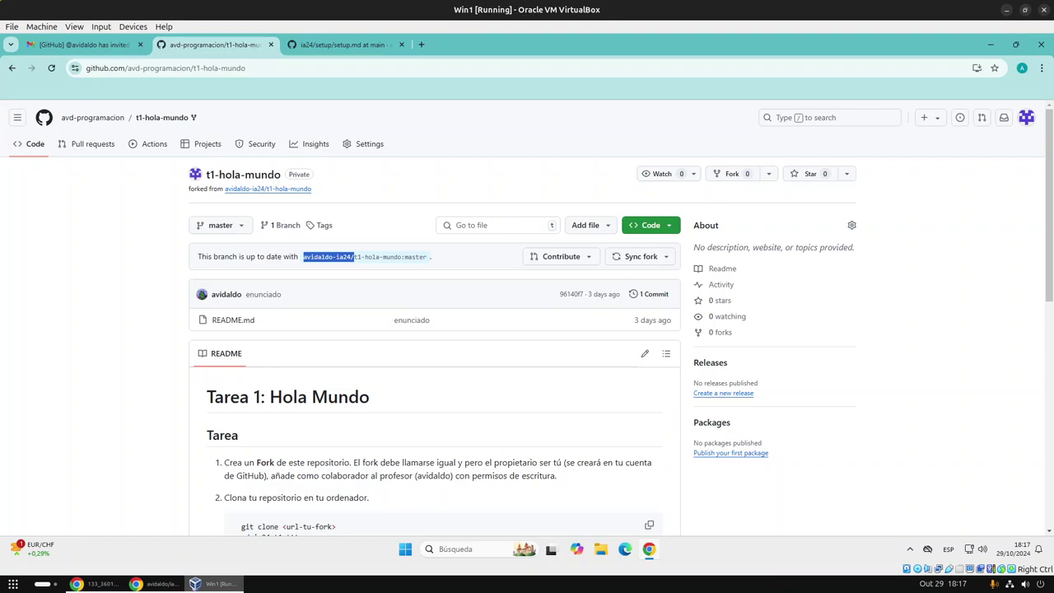
Step: In the host browser, show the original t1-hola-mundo repository's Pull requests list
{"action": "left_click", "coordinate": [346, 45]}
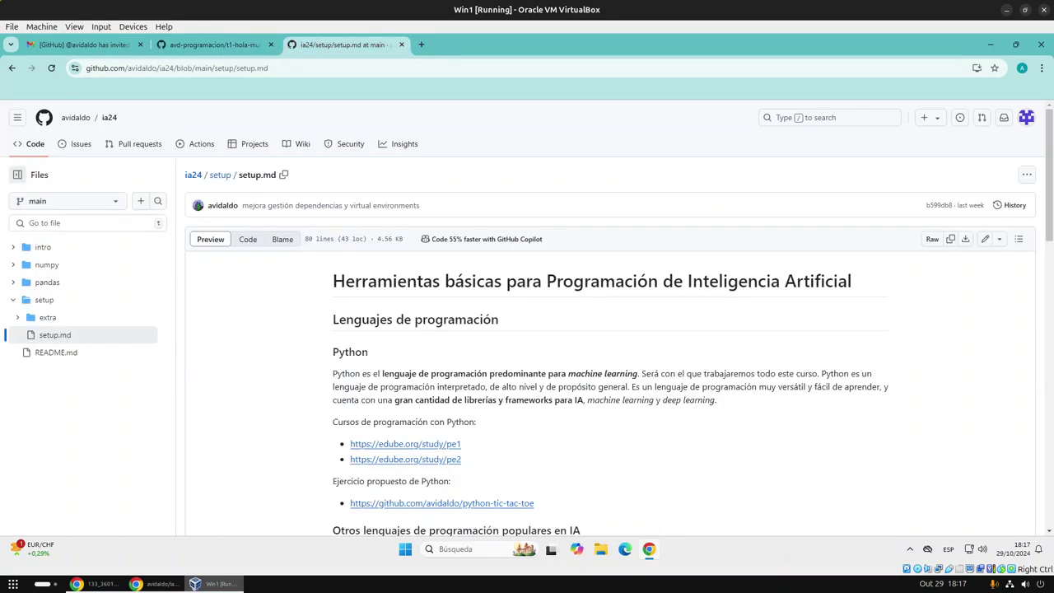
{"action": "left_click", "coordinate": [214, 44]}
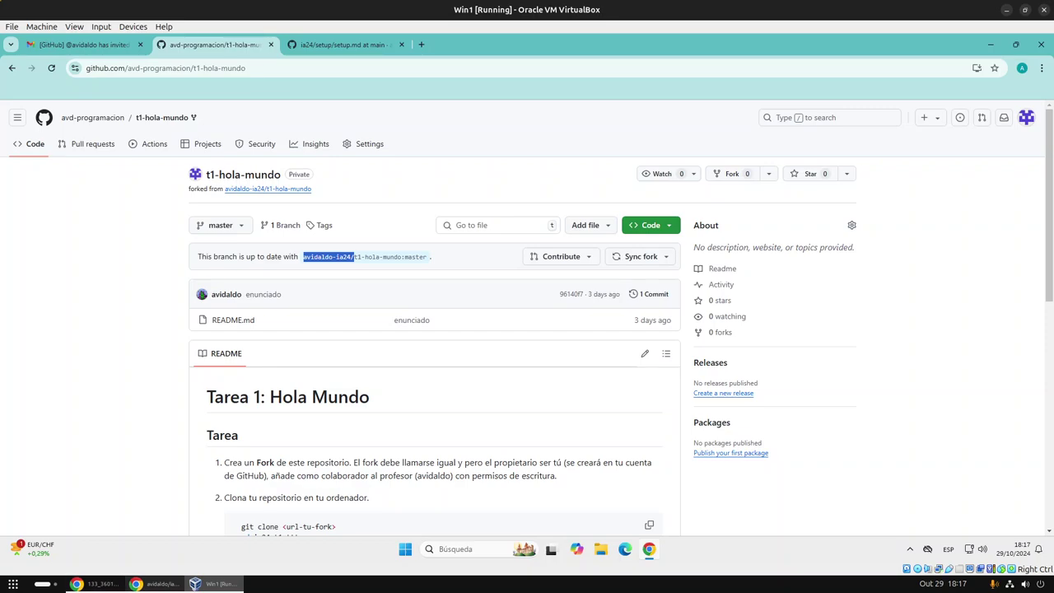
{"action": "left_click", "coordinate": [157, 584]}
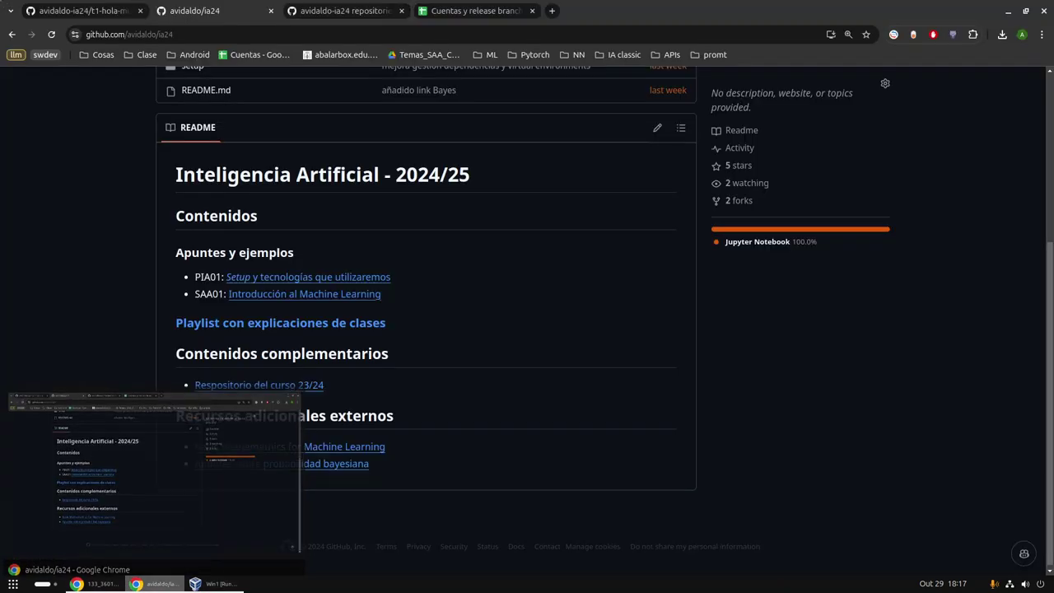
{"action": "left_click", "coordinate": [123, 11]}
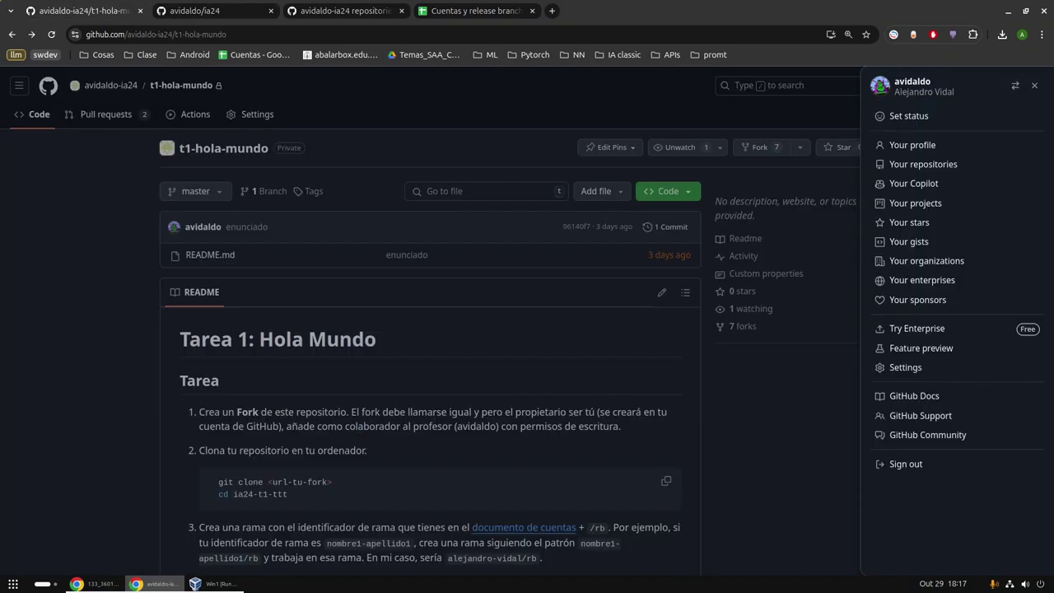
{"action": "left_click", "coordinate": [106, 114]}
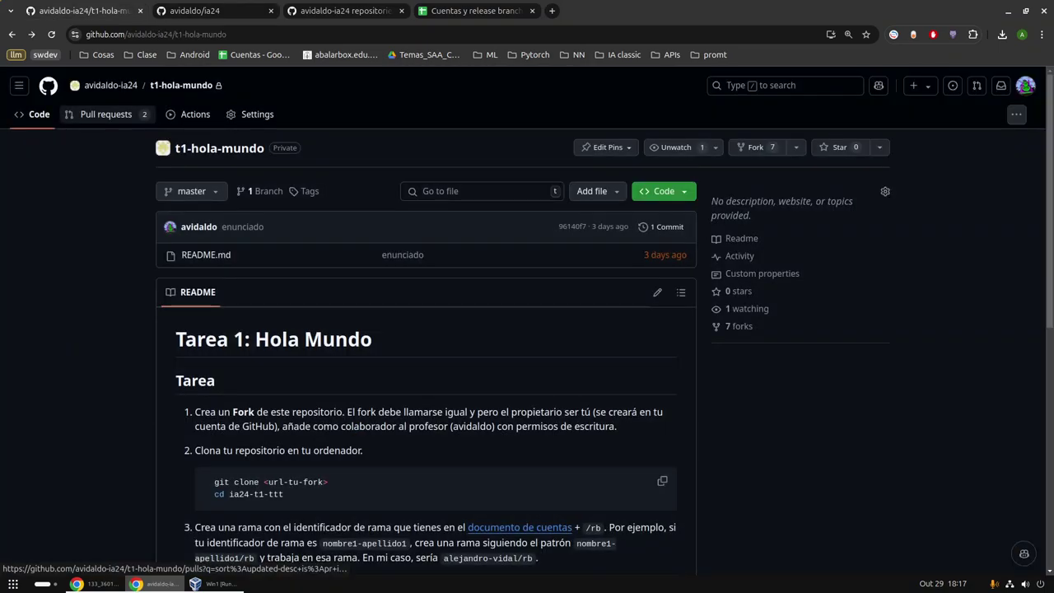
{"action": "left_click", "coordinate": [106, 114]}
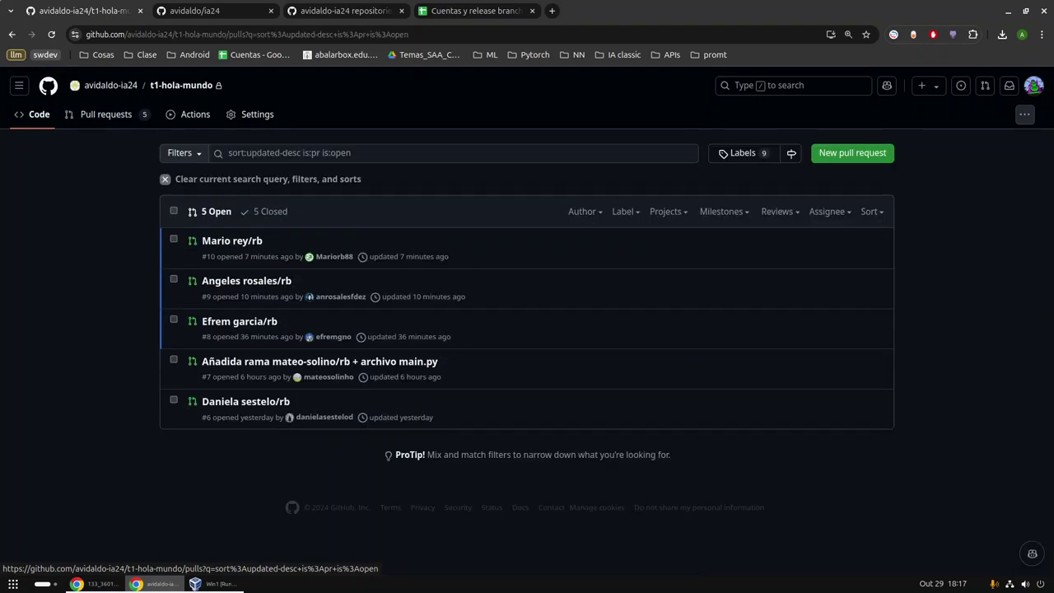
{"action": "mouse_move", "coordinate": [247, 282]}
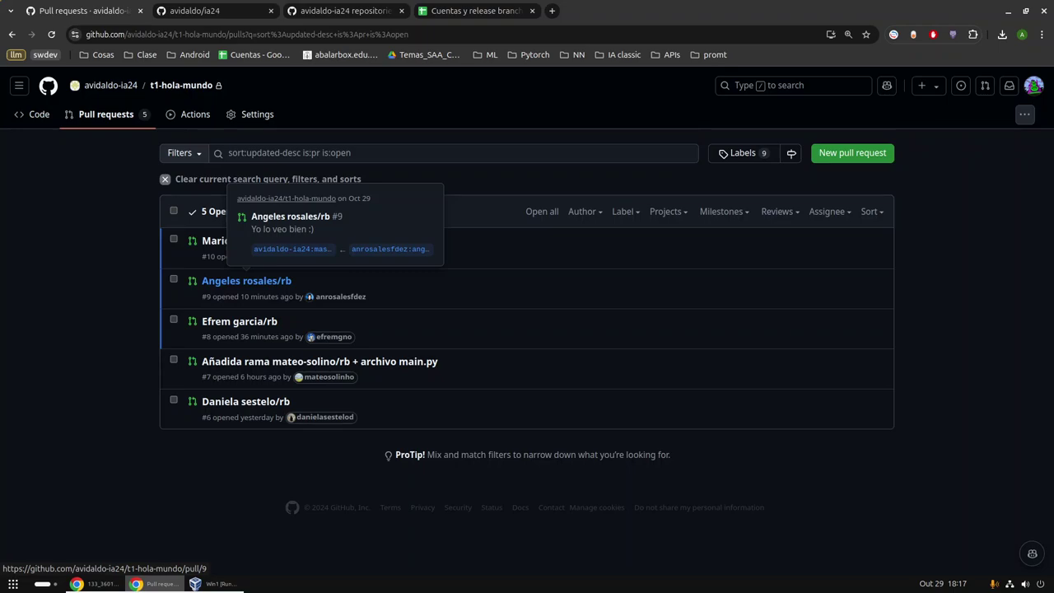
Step: Read pull request #9 Angeles rosales/rb, then highlight the fork README's git clone instructions
{"action": "left_click", "coordinate": [247, 281]}
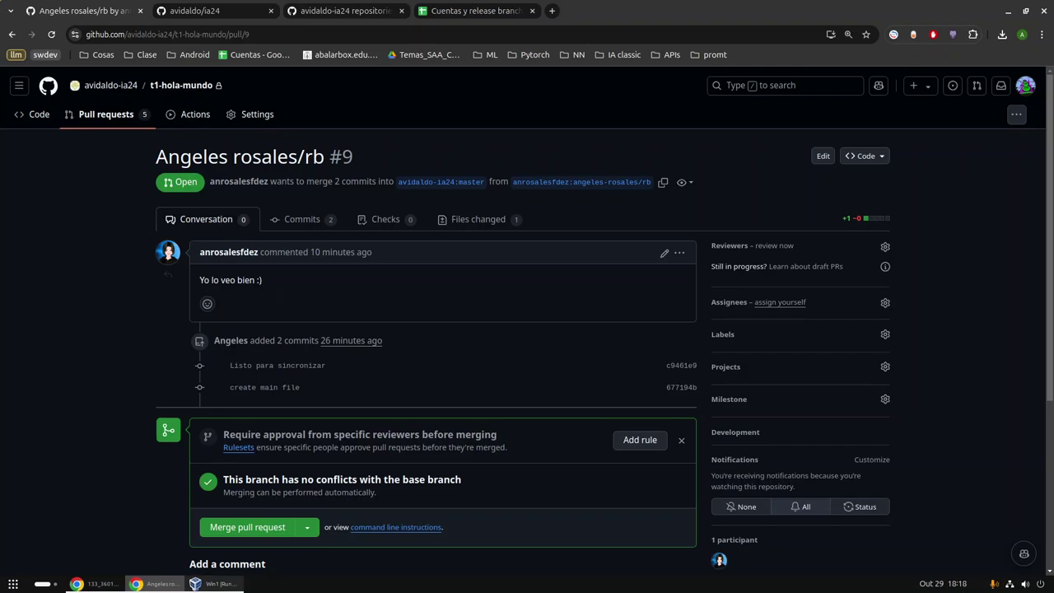
{"action": "scroll", "coordinate": [247, 527], "scroll_direction": "down", "scroll_amount": 3}
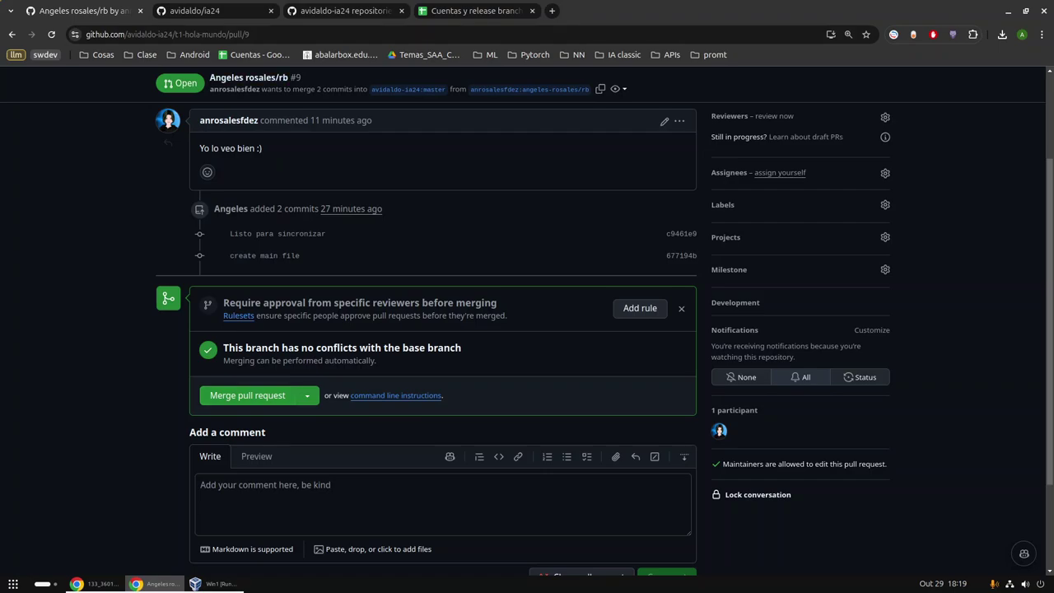
{"action": "left_click", "coordinate": [214, 583]}
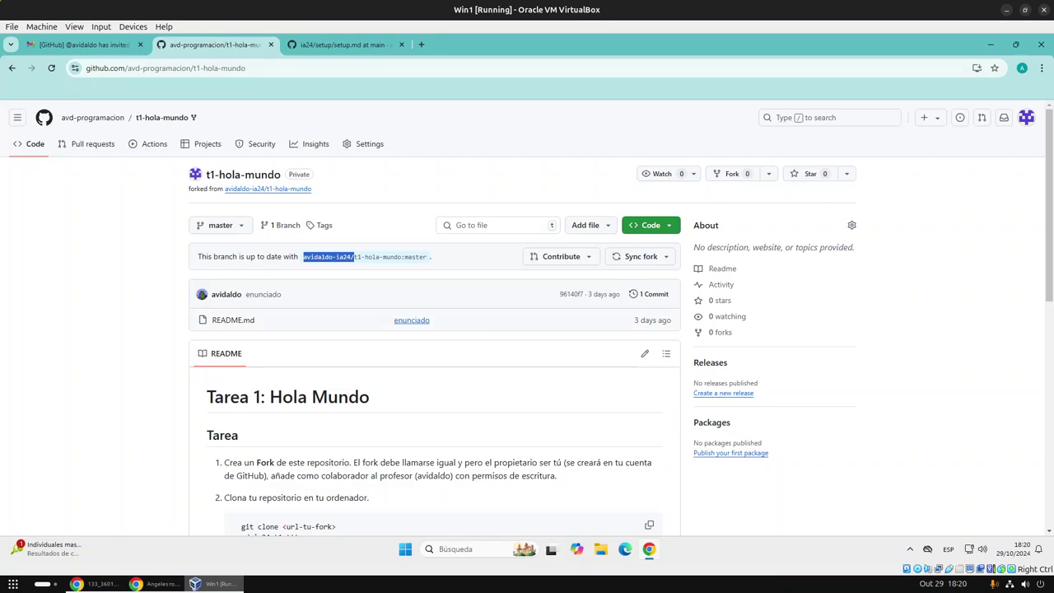
{"action": "scroll", "coordinate": [268, 164], "scroll_direction": "down", "scroll_amount": 1}
{"action": "scroll", "coordinate": [267, 139], "scroll_direction": "up", "scroll_amount": 1}
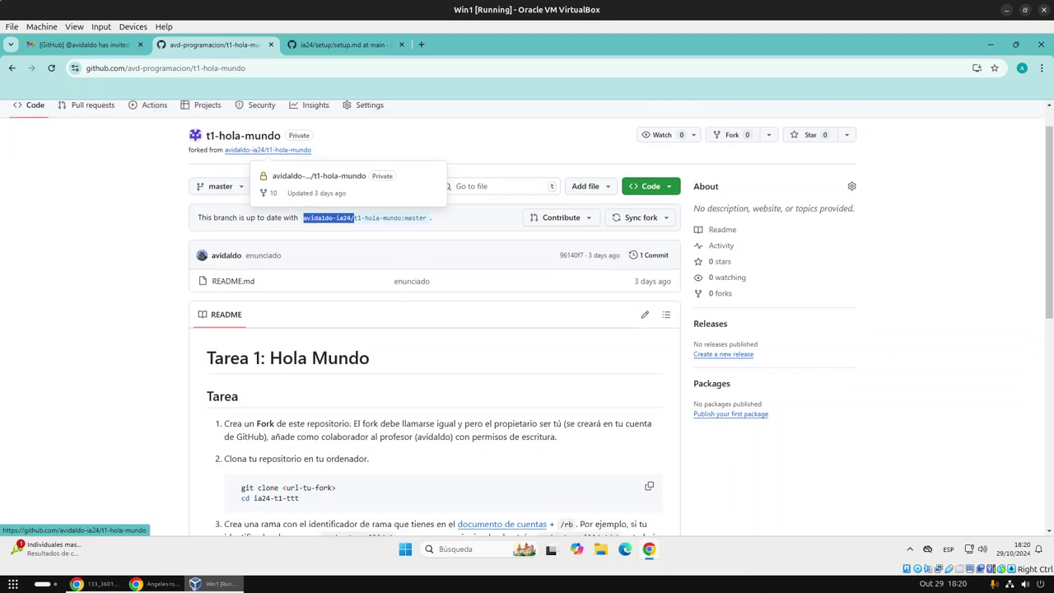
{"action": "scroll", "coordinate": [268, 140], "scroll_direction": "down", "scroll_amount": 2}
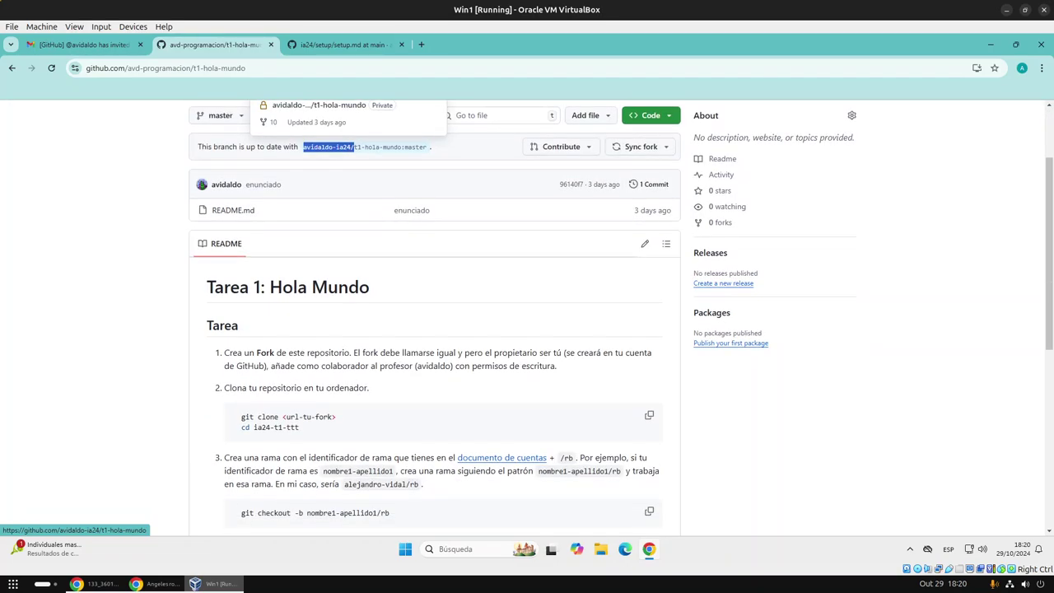
{"action": "left_click_drag", "start_coordinate": [232, 388], "coordinate": [369, 387]}
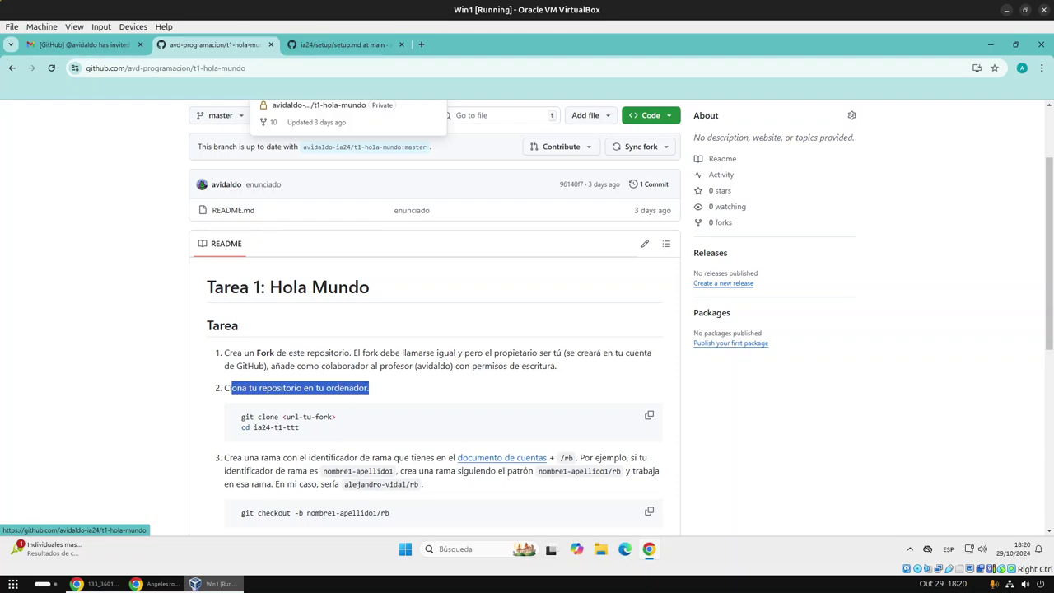
{"action": "left_click_drag", "start_coordinate": [237, 417], "coordinate": [290, 417]}
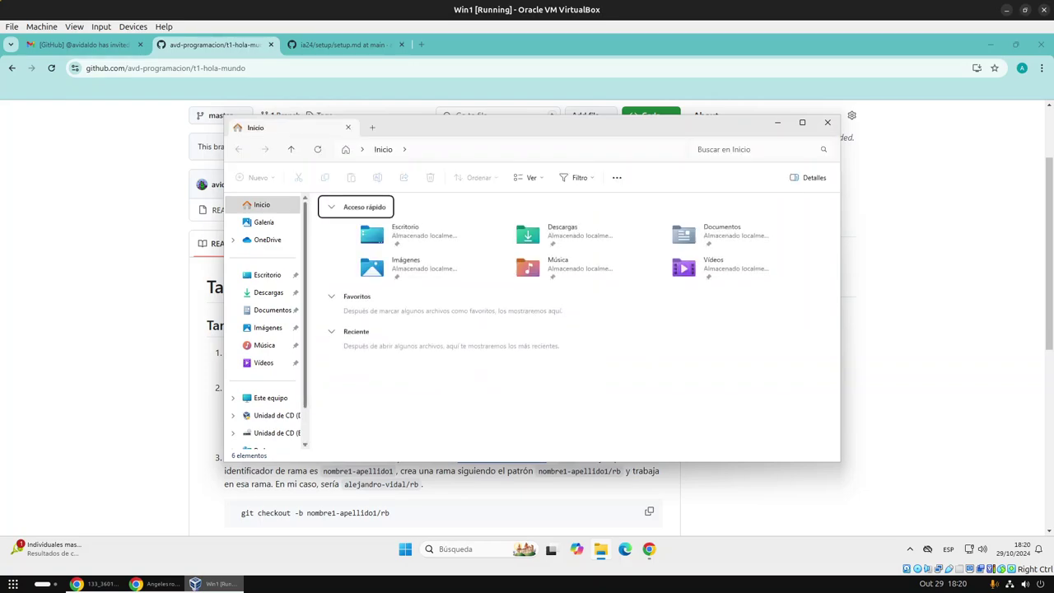
Step: Create a new folder named IA in Escritorio and open it
{"action": "left_click", "coordinate": [269, 292]}
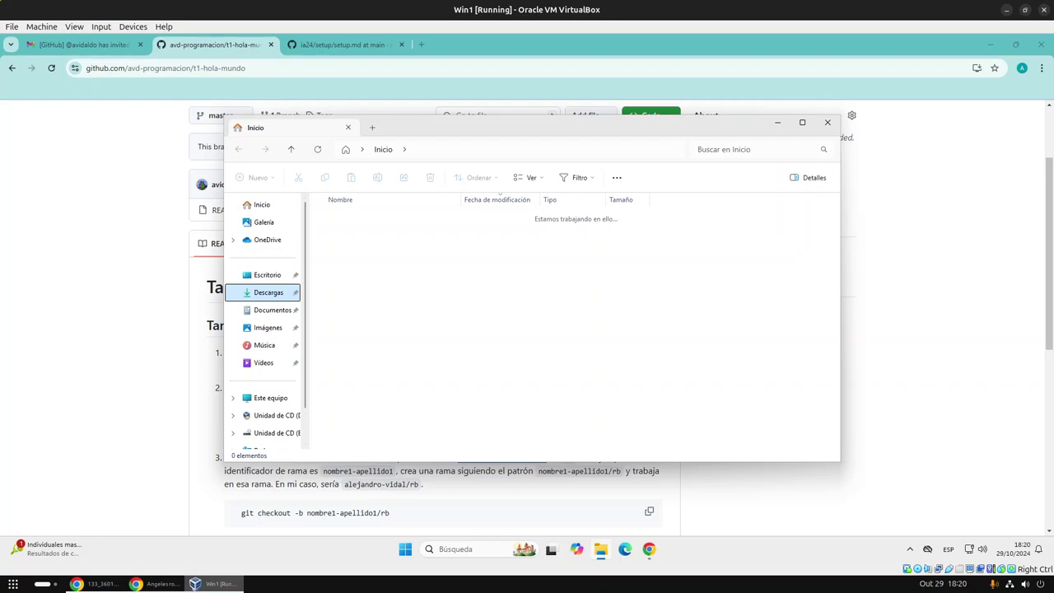
{"action": "left_click", "coordinate": [267, 274]}
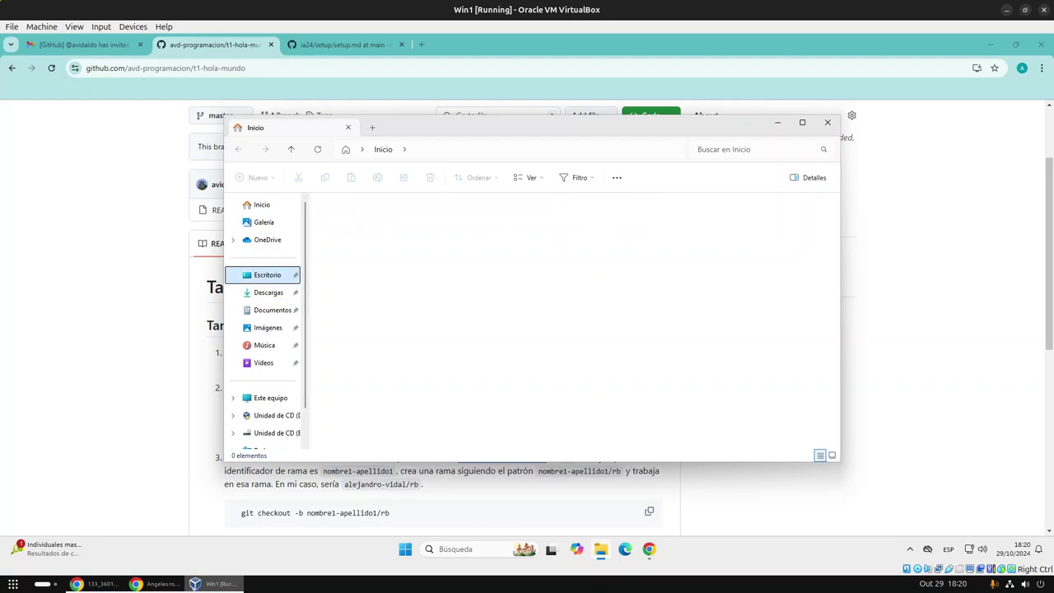
{"action": "right_click", "coordinate": [437, 239]}
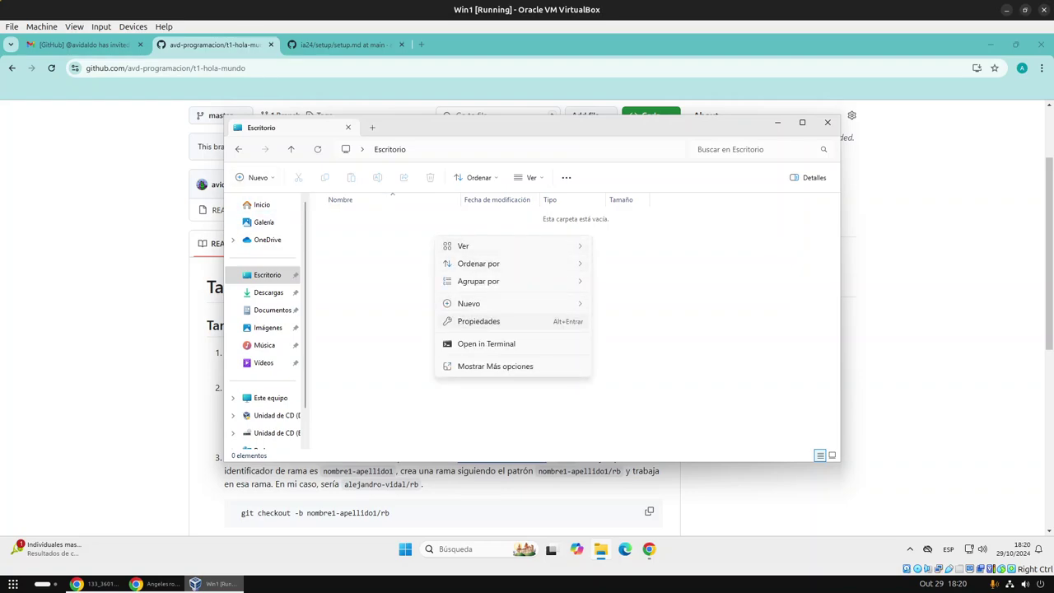
{"action": "mouse_move", "coordinate": [495, 303]}
{"action": "left_click", "coordinate": [642, 304]}
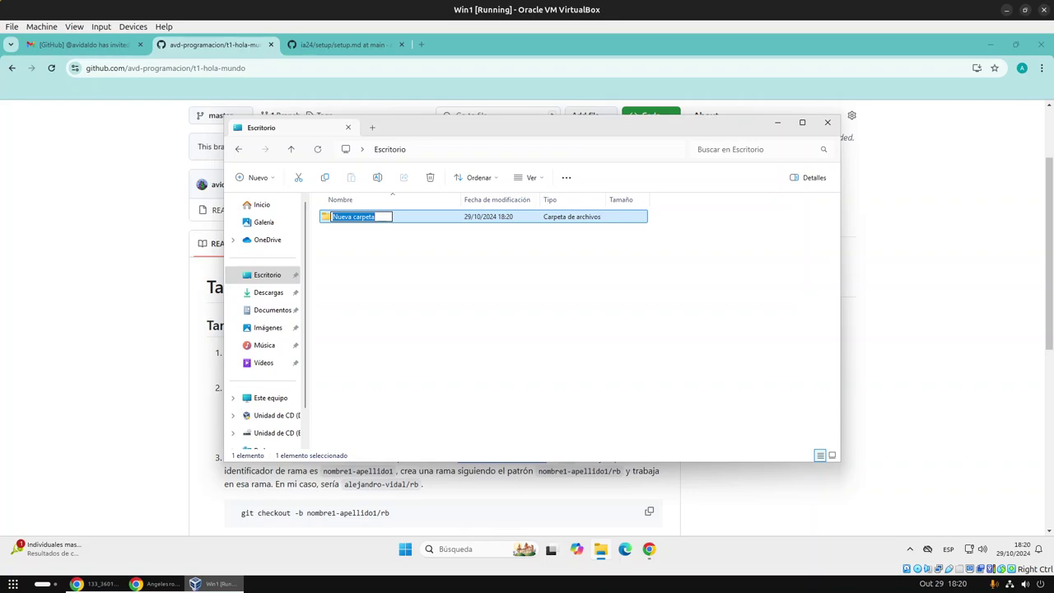
{"action": "type", "text": "IA"}
{"action": "key", "text": "Return"}
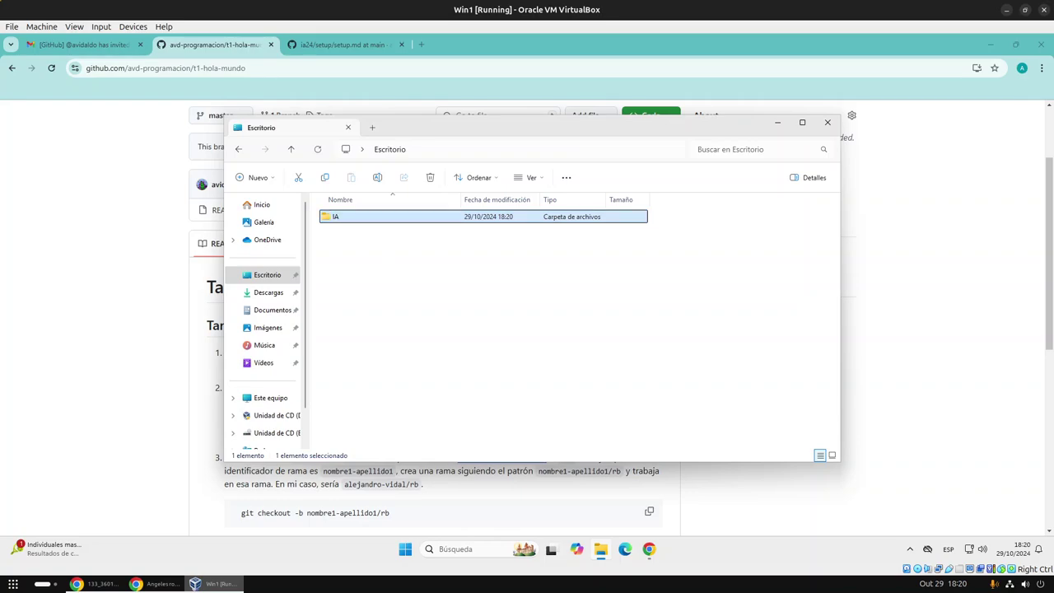
{"action": "key", "text": "Return"}
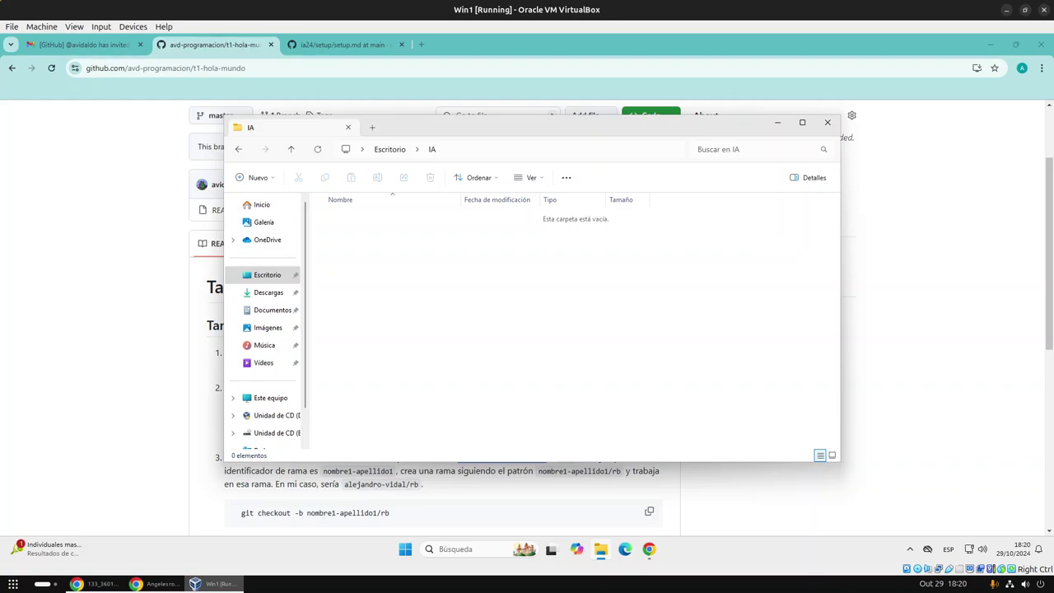
{"action": "right_click", "coordinate": [509, 256]}
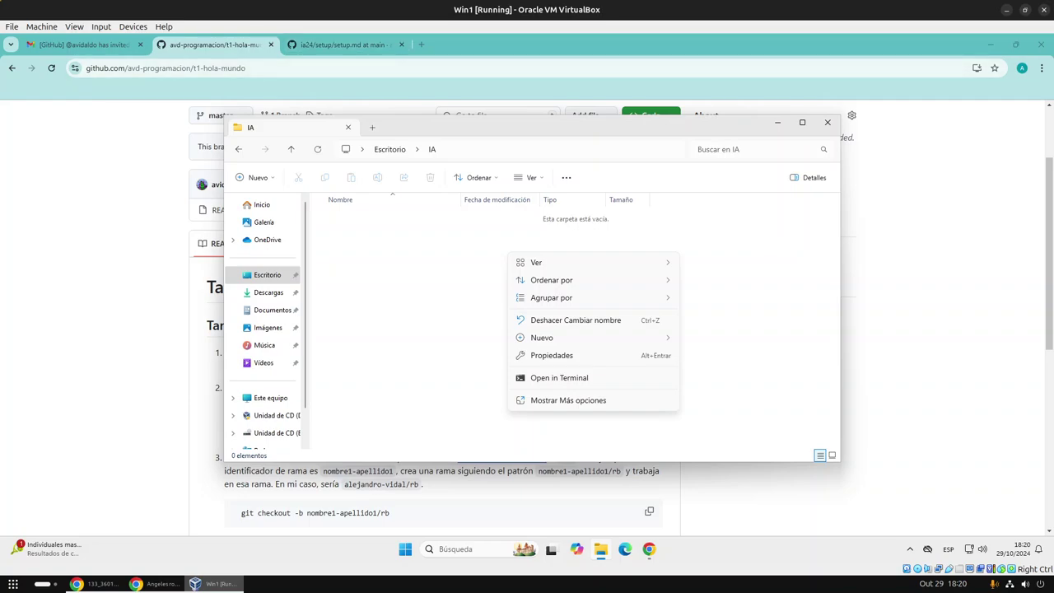
{"action": "left_click", "coordinate": [421, 45]}
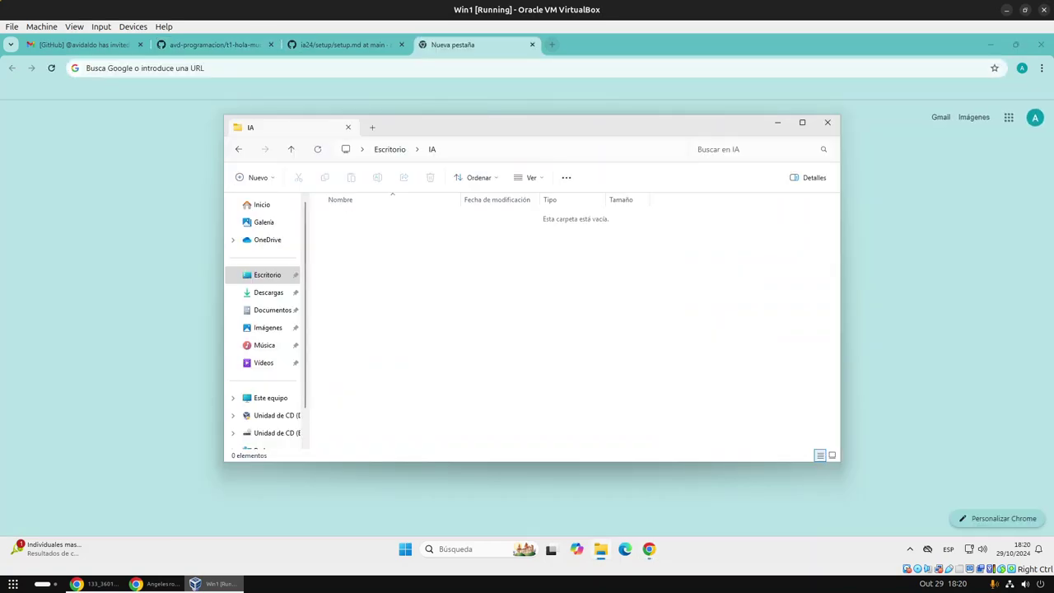
Step: Search for git and get the 64-bit Git for Windows Setup from git-scm.com
{"action": "left_click", "coordinate": [132, 68]}
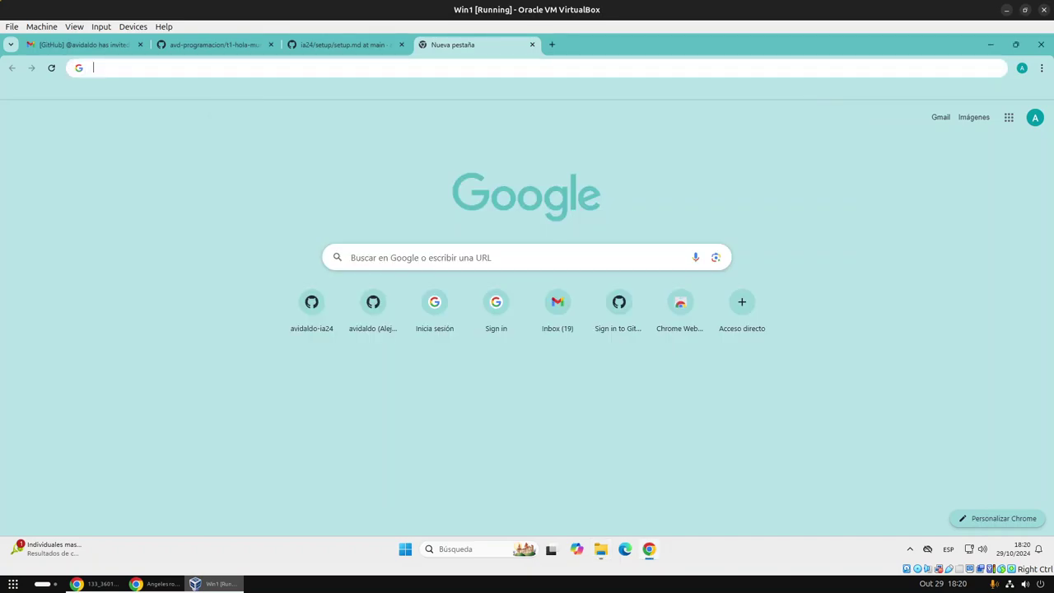
{"action": "type", "text": "gi"}
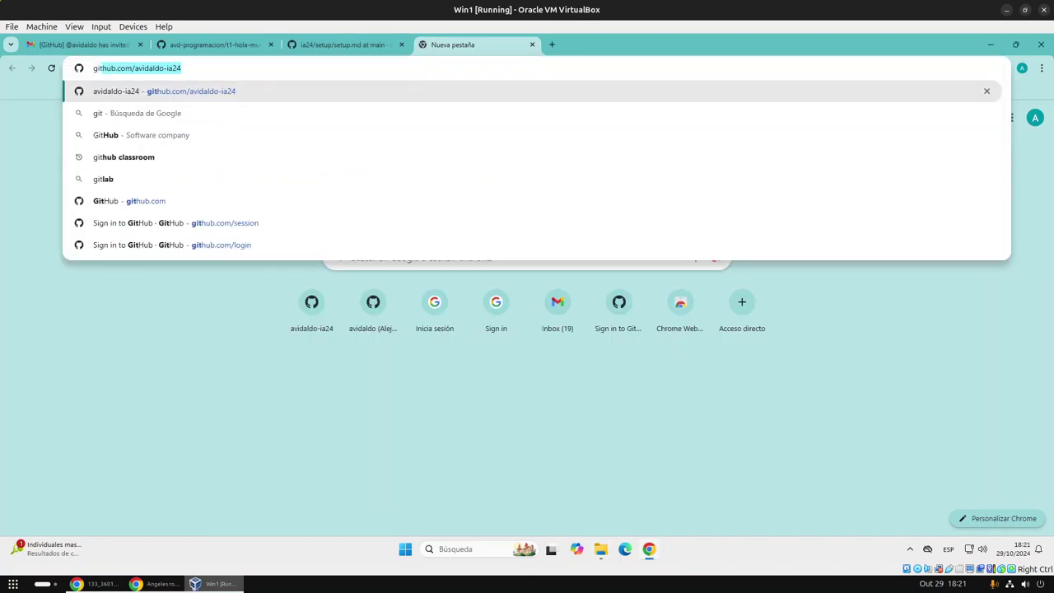
{"action": "type", "text": "t"}
{"action": "key", "text": "Return"}
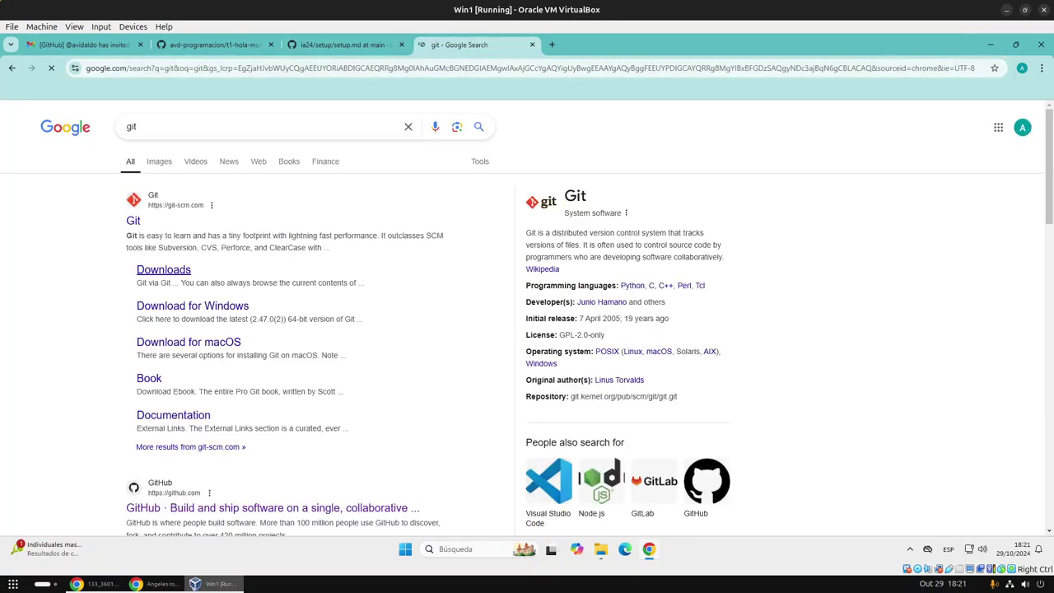
{"action": "left_click", "coordinate": [163, 269]}
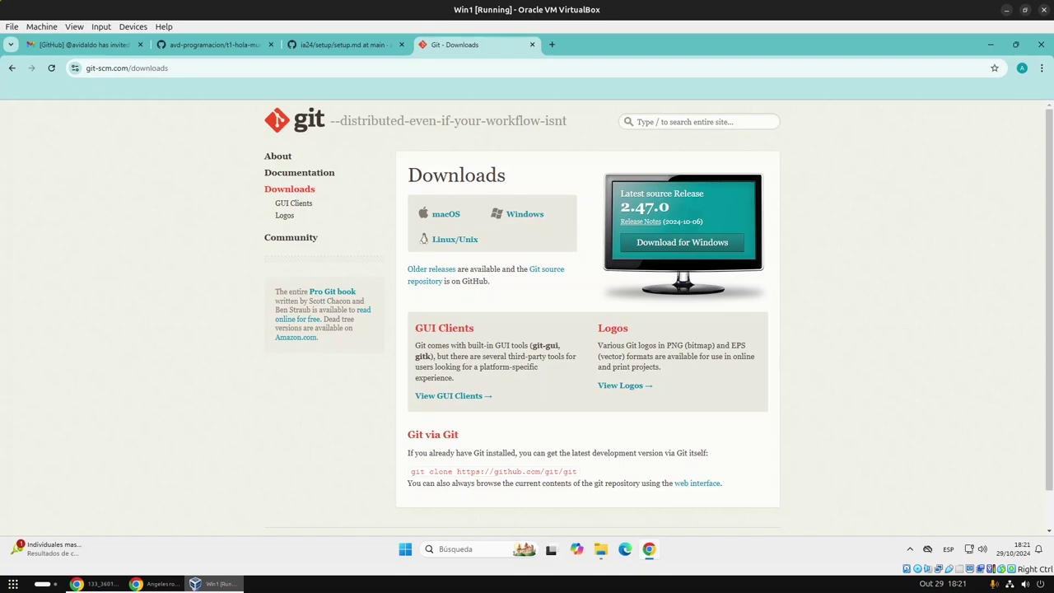
{"action": "left_click", "coordinate": [682, 242]}
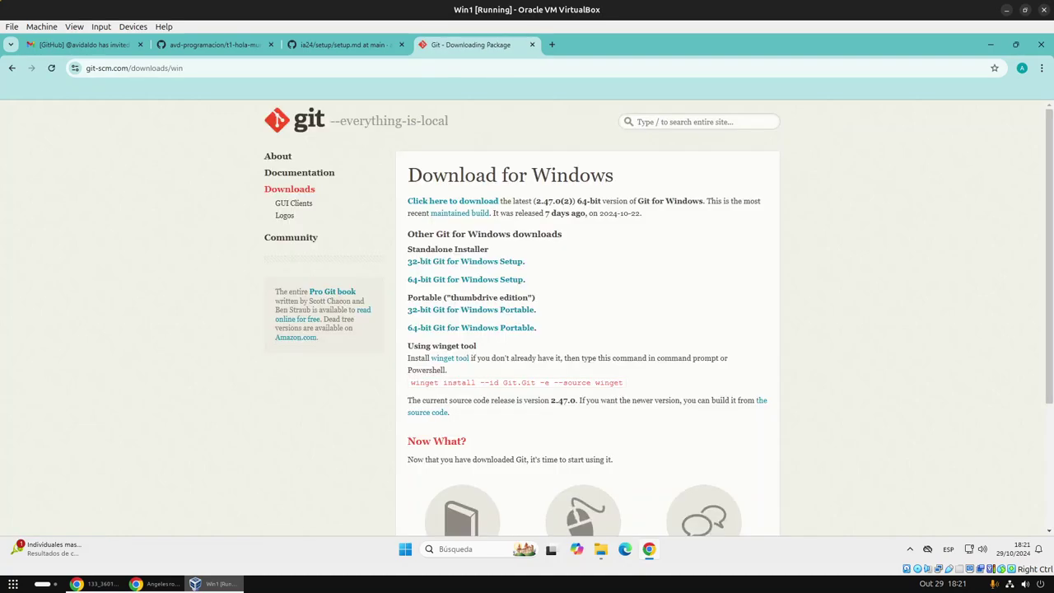
{"action": "left_click", "coordinate": [11, 67]}
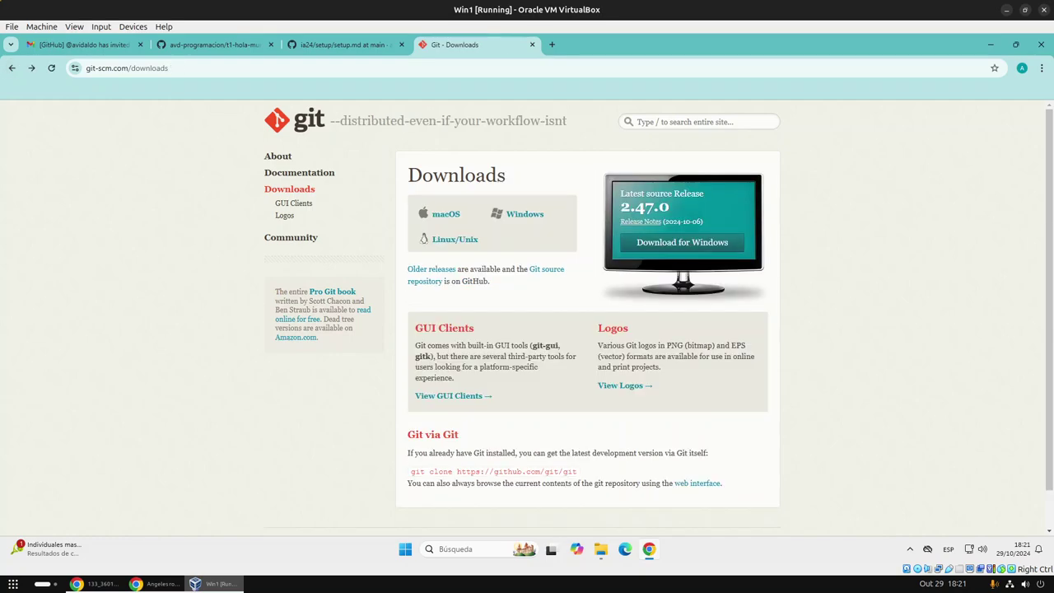
{"action": "left_click", "coordinate": [682, 242]}
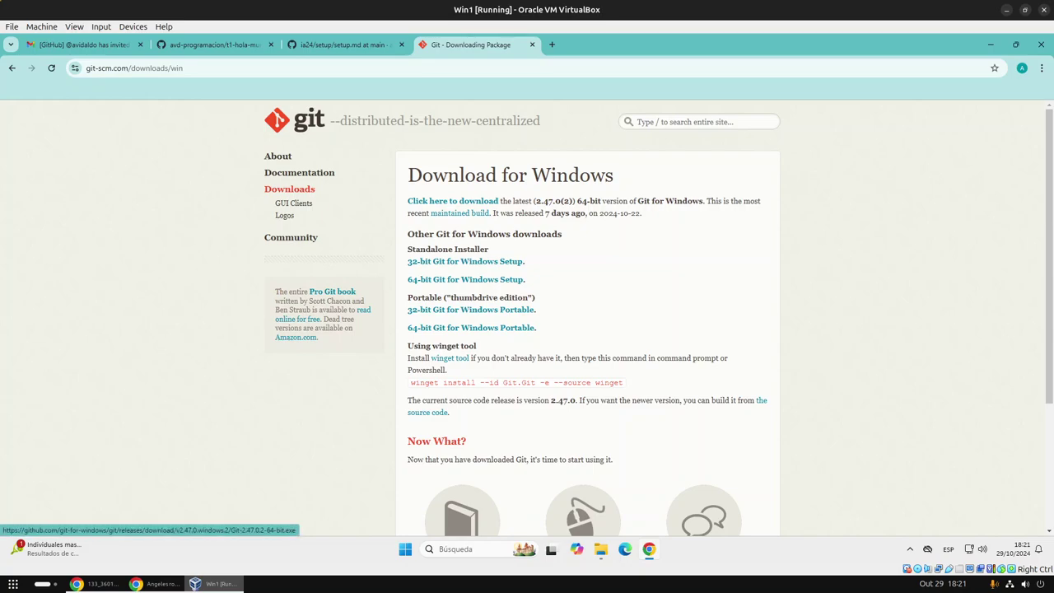
{"action": "left_click_drag", "start_coordinate": [527, 280], "coordinate": [408, 279]}
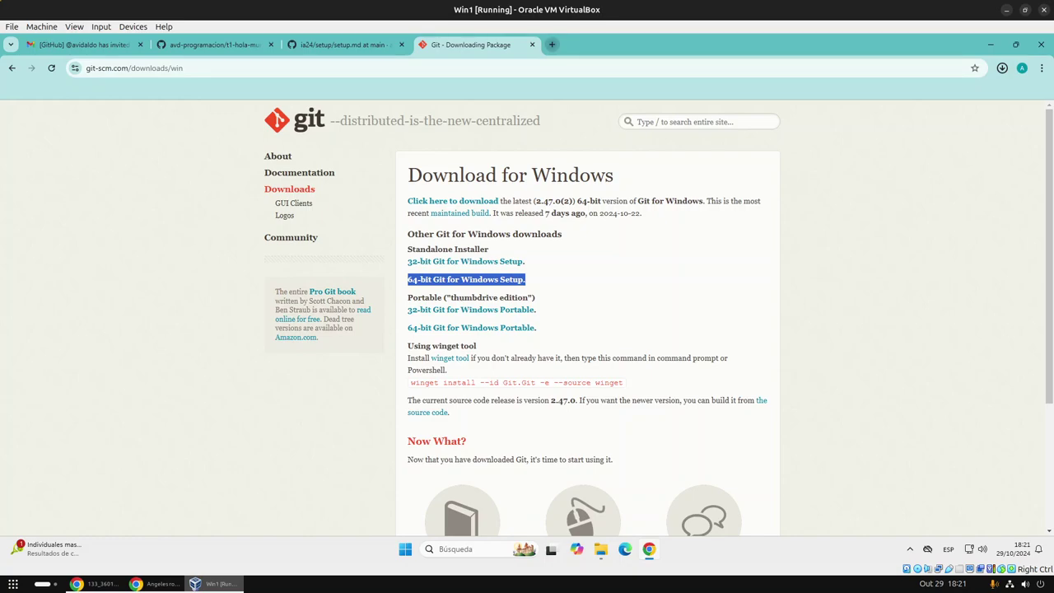
{"action": "left_click", "coordinate": [551, 44]}
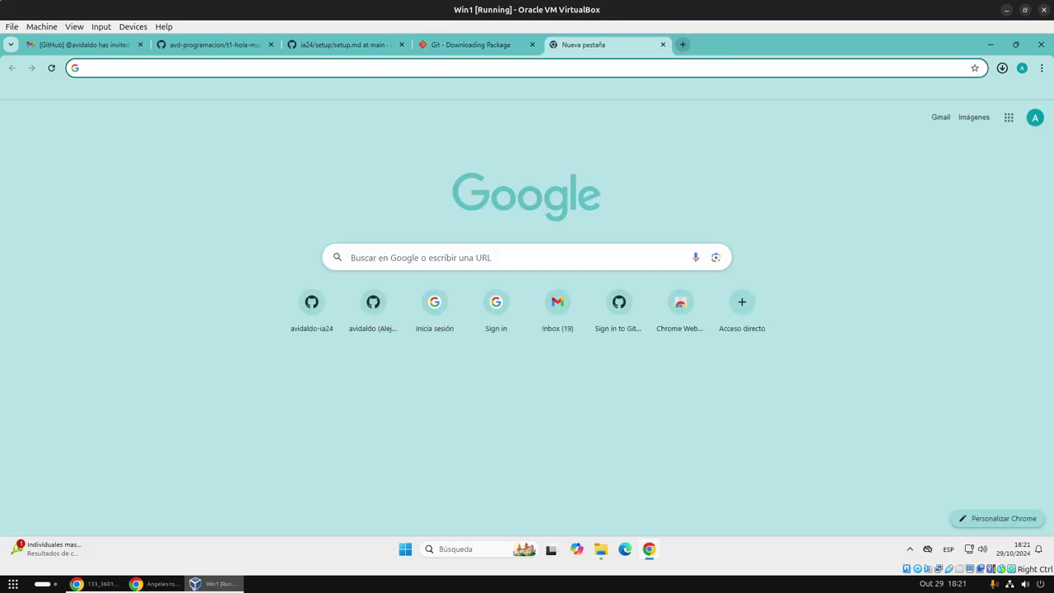
Step: Search vscode and download VS Code's Windows User Installer x64, accepting the site's cookies
{"action": "type", "text": "vs"}
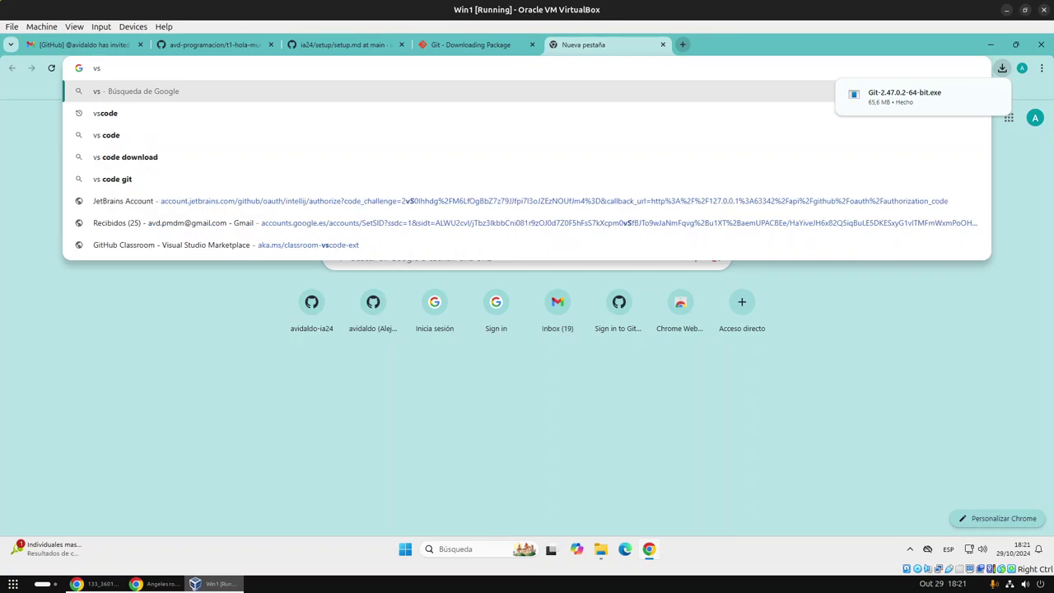
{"action": "key", "text": "Down"}
{"action": "key", "text": "Return"}
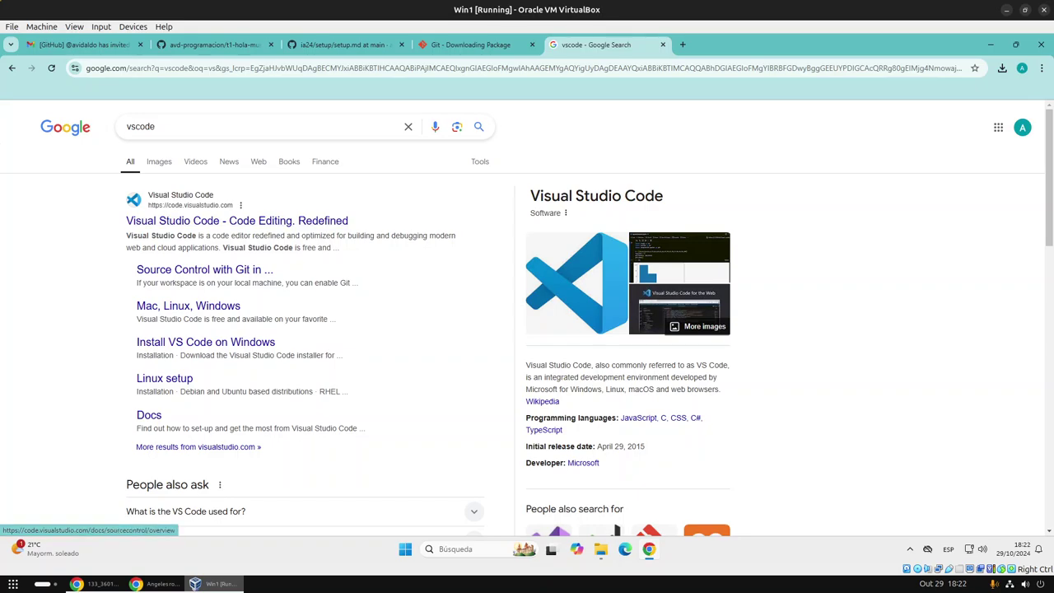
{"action": "left_click", "coordinate": [206, 342]}
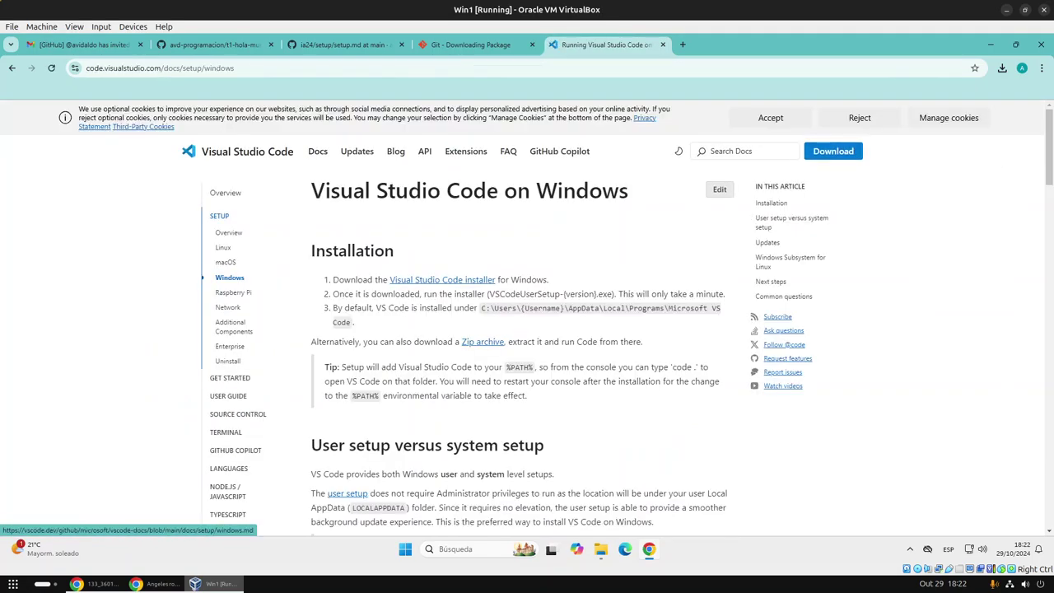
{"action": "left_click", "coordinate": [834, 150]}
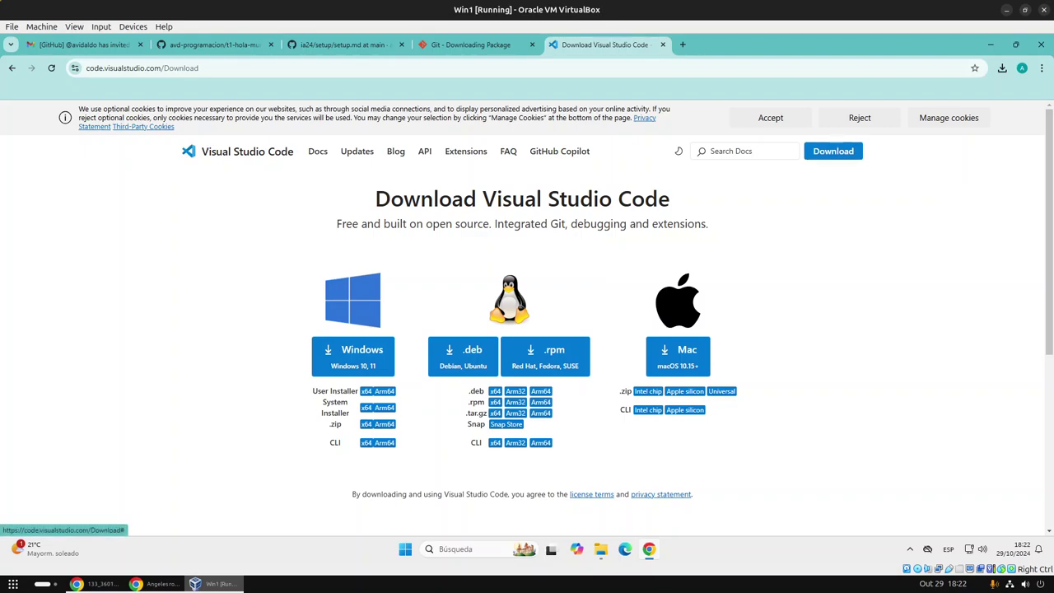
{"action": "left_click", "coordinate": [352, 356]}
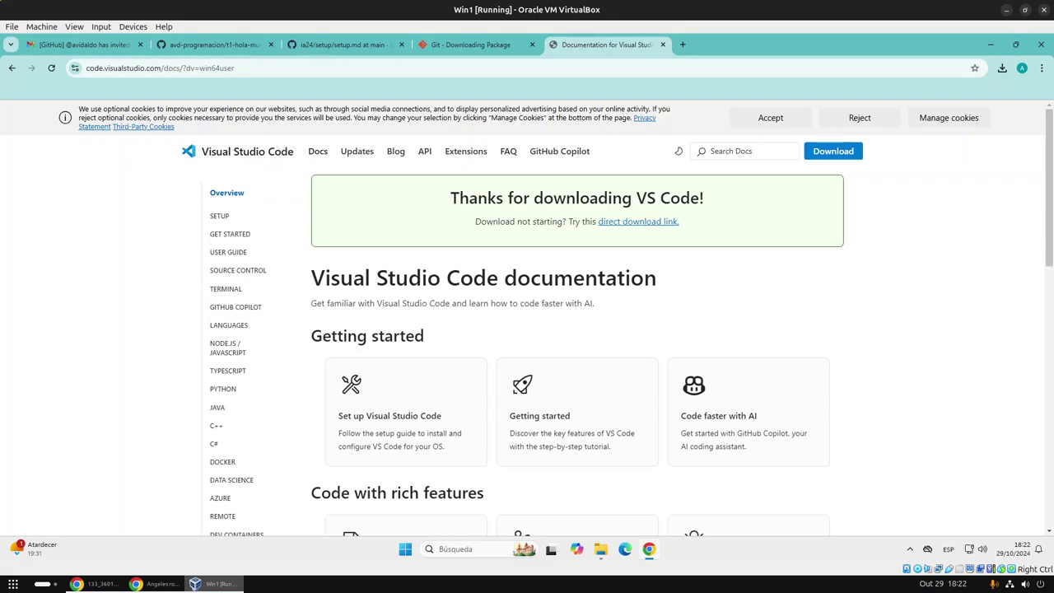
{"action": "left_click", "coordinate": [771, 118]}
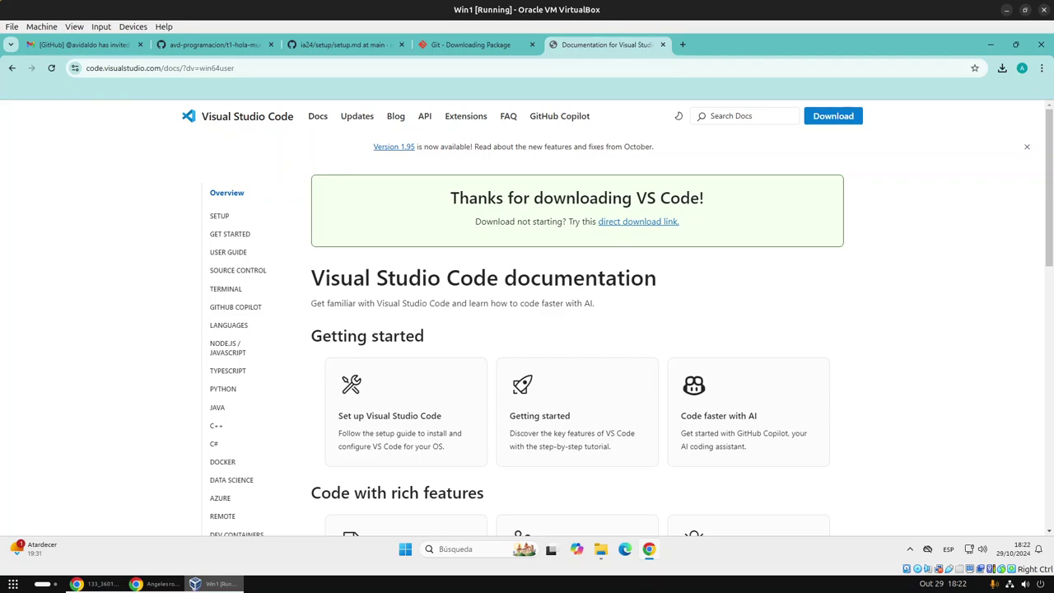
{"action": "left_click", "coordinate": [991, 45]}
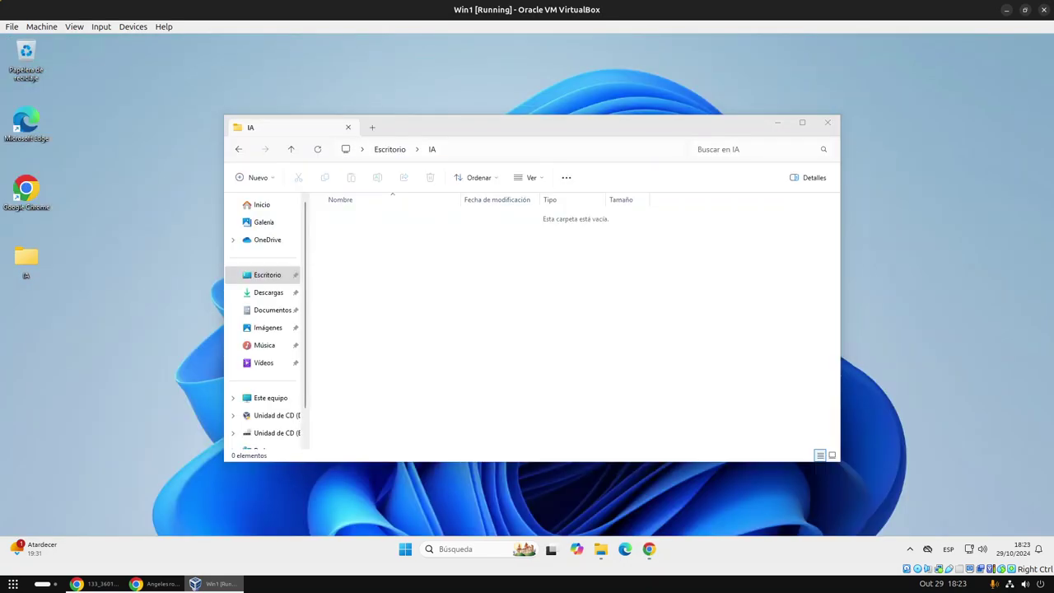
Step: Run VSCodeUserSetup from Chrome's Downloads panel to start the VS Code installer
{"action": "left_click", "coordinate": [649, 548]}
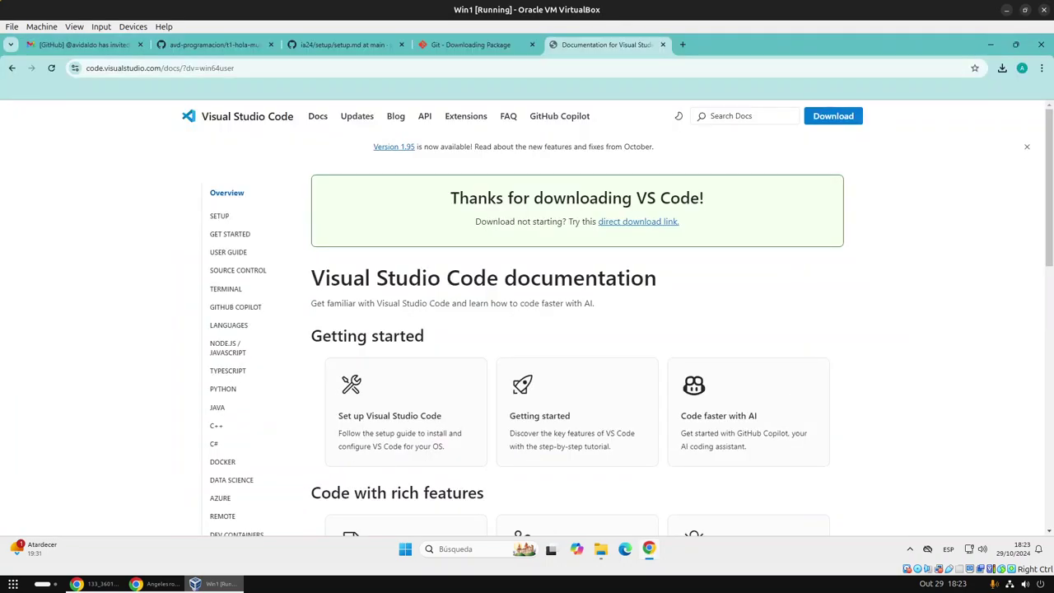
{"action": "left_click", "coordinate": [1003, 68]}
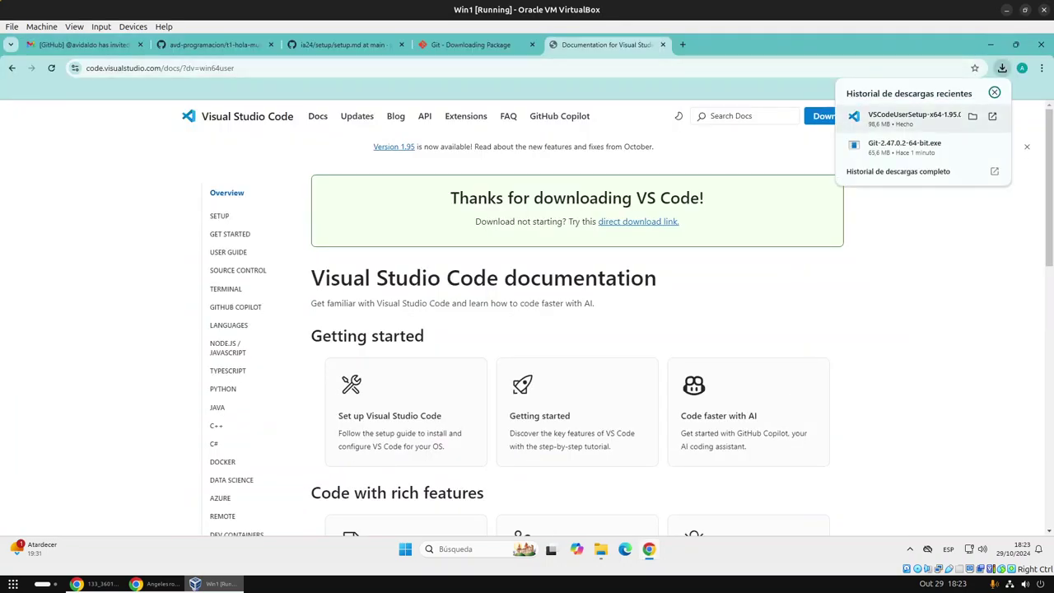
{"action": "left_click", "coordinate": [906, 119]}
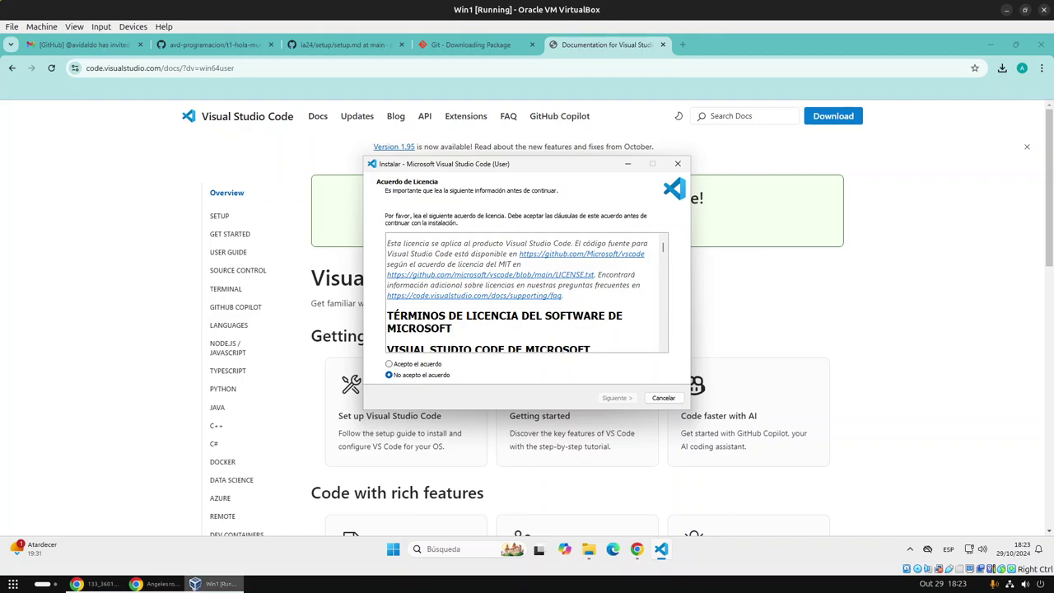
Step: Choose 'Acepto el acuerdo' and keep the default Carpeta de Destino and Start menu folder
{"action": "left_click", "coordinate": [390, 363]}
{"action": "key", "text": "Return"}
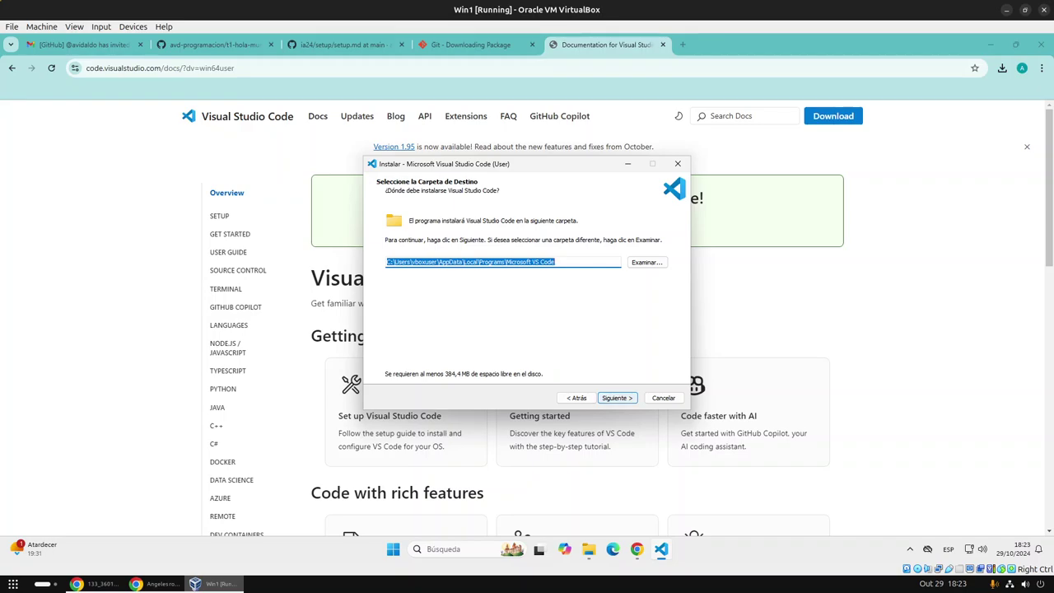
{"action": "key", "text": "Return"}
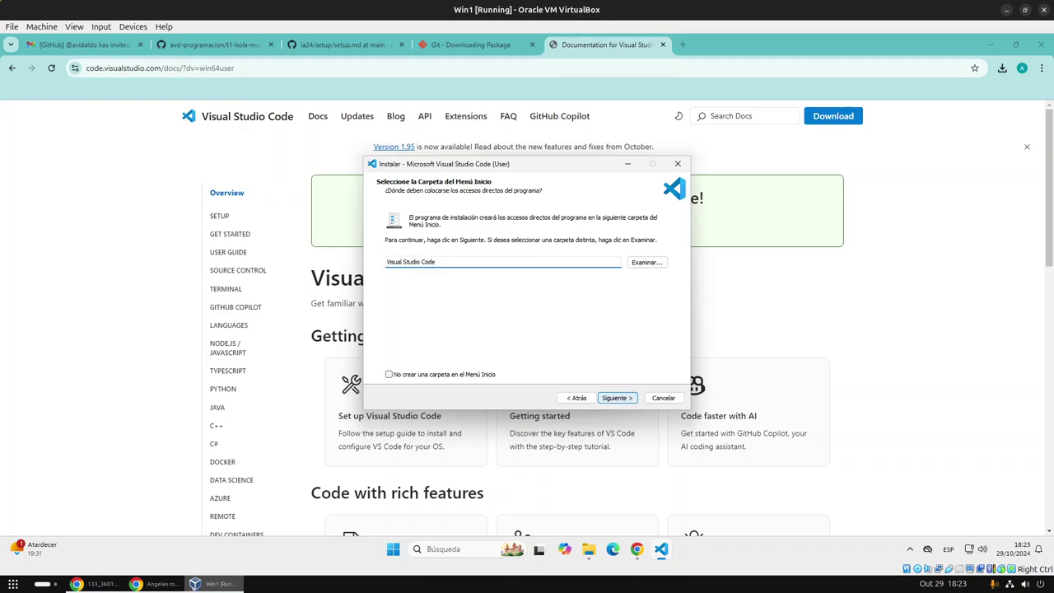
{"action": "key", "text": "Return"}
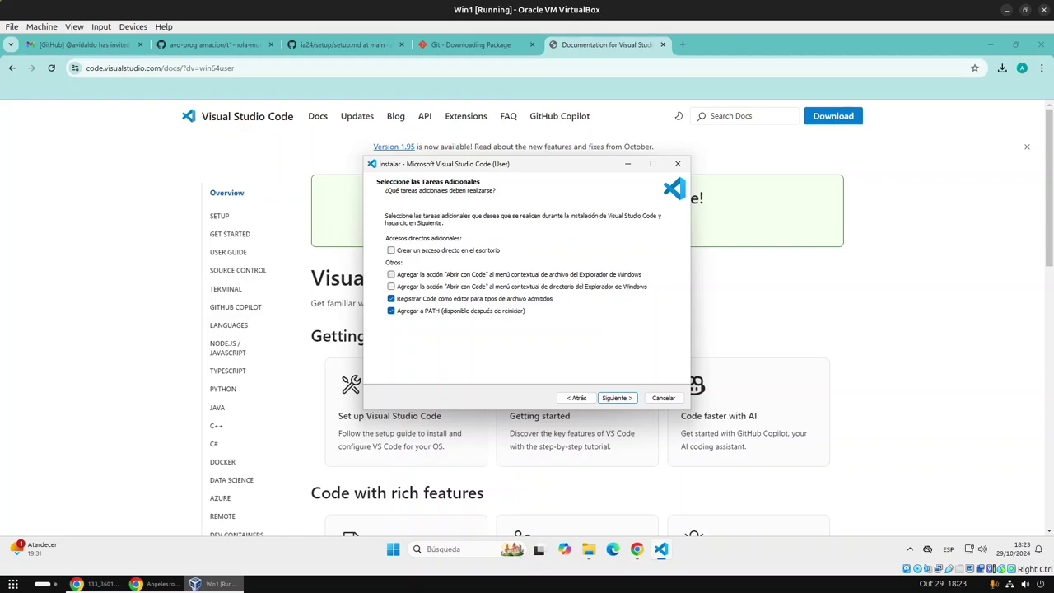
Step: Enable 'Abrir con Code' for files, then bring up the IA folder's context menu on Escritorio
{"action": "left_click", "coordinate": [390, 275]}
{"action": "left_click", "coordinate": [588, 549]}
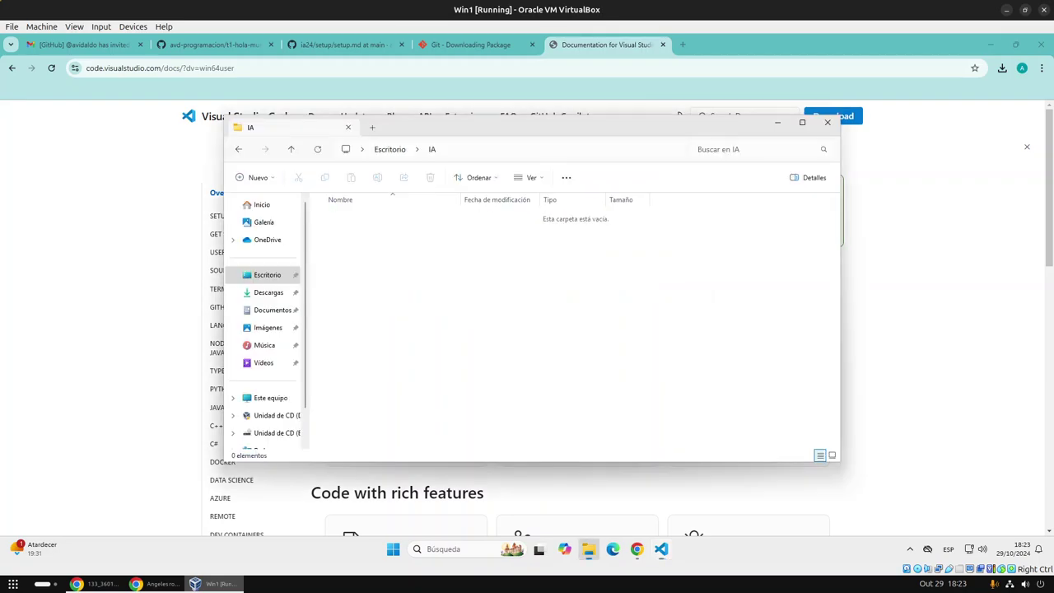
{"action": "key", "text": "alt+Up"}
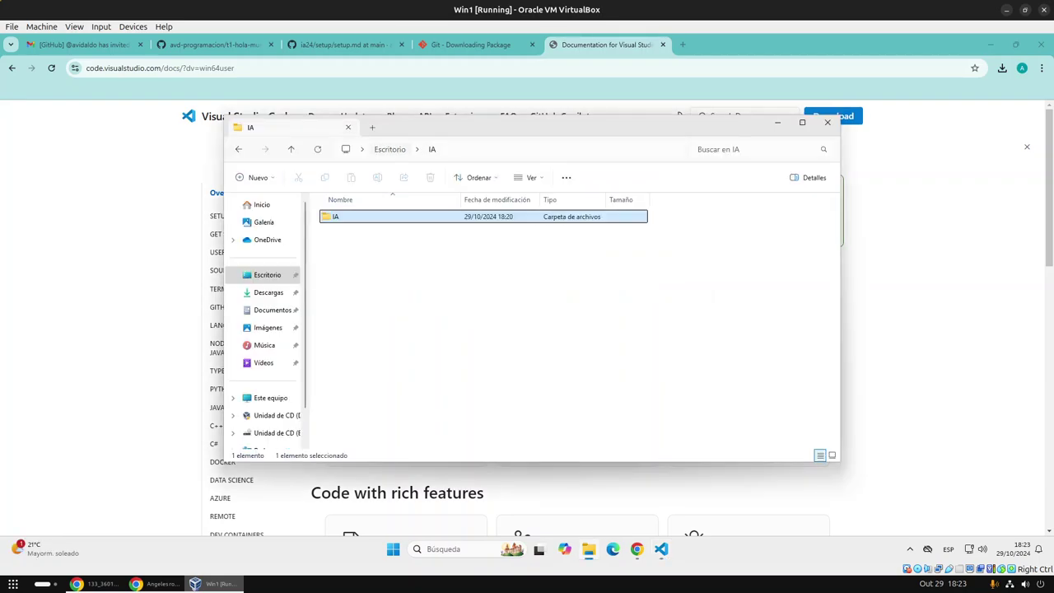
{"action": "right_click", "coordinate": [340, 218]}
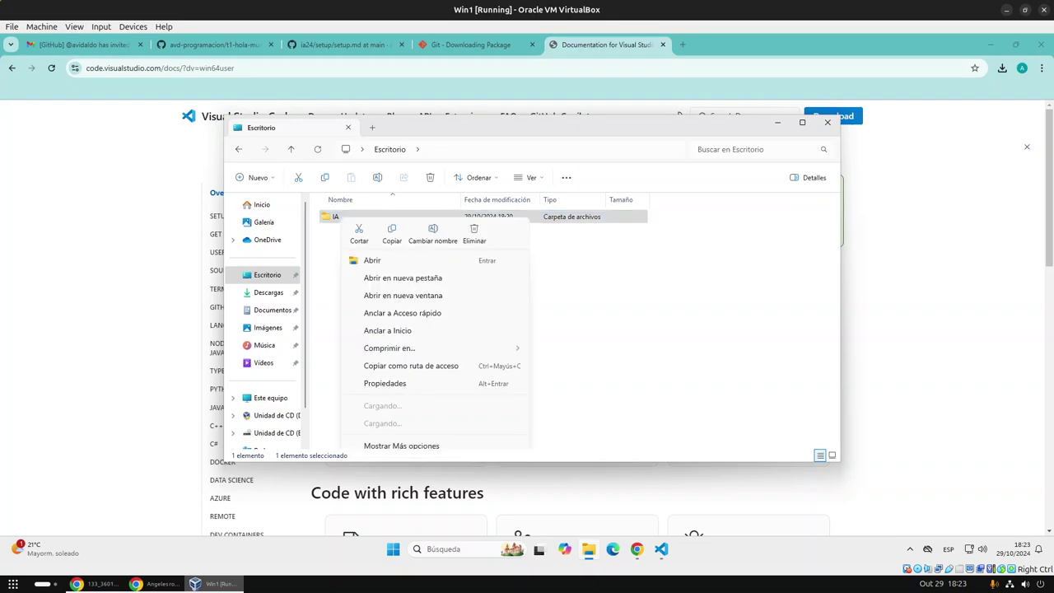
{"action": "mouse_move", "coordinate": [412, 347]}
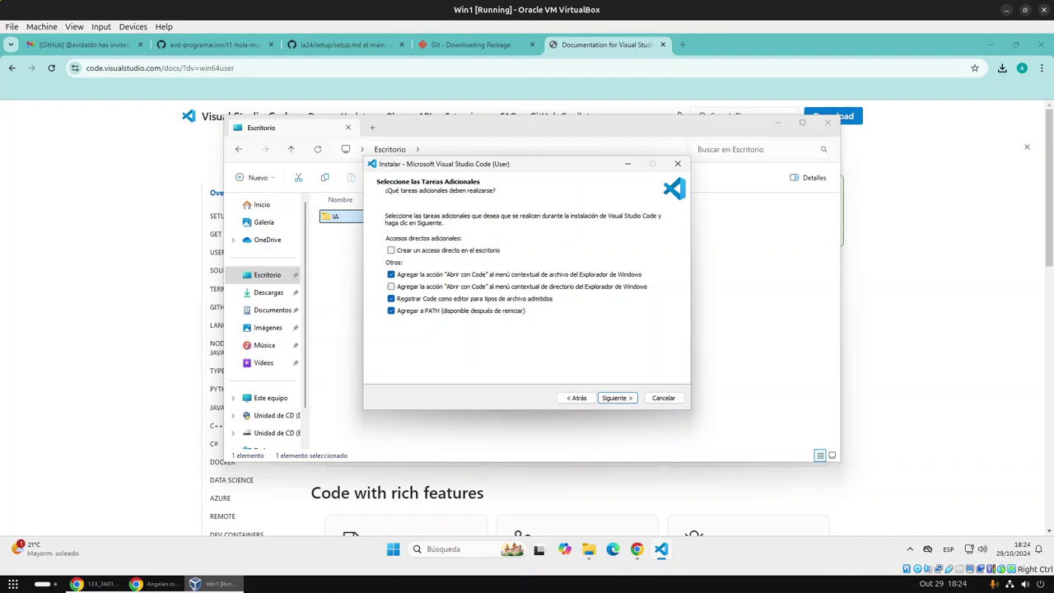
Step: Enable 'Abrir con Code' for folders, install VS Code, and finish with 'Ejecutar Visual Studio Code' ticked
{"action": "left_click", "coordinate": [391, 286]}
{"action": "left_click", "coordinate": [617, 398]}
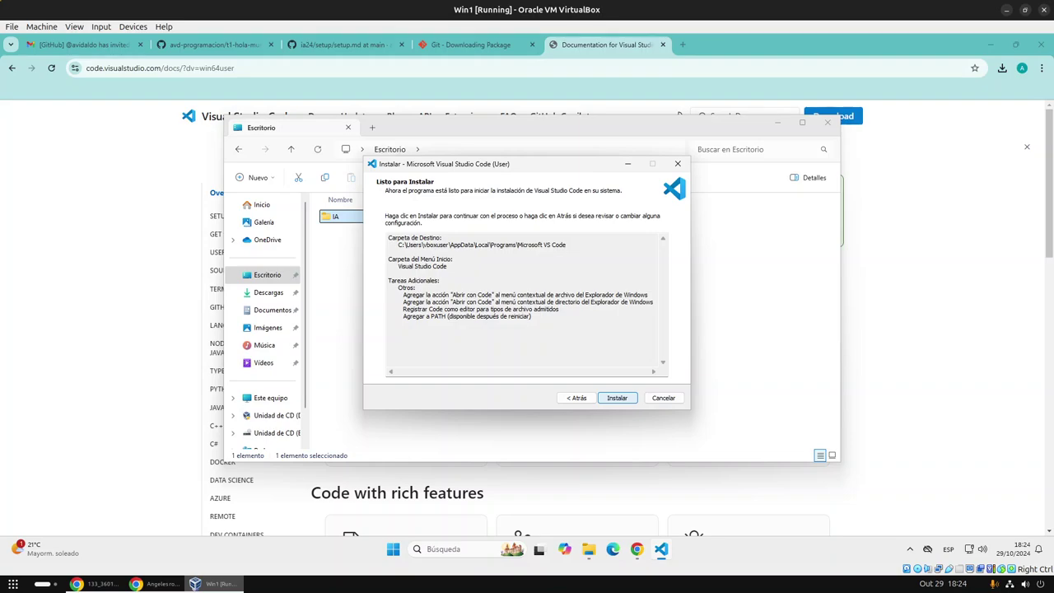
{"action": "left_click", "coordinate": [617, 398]}
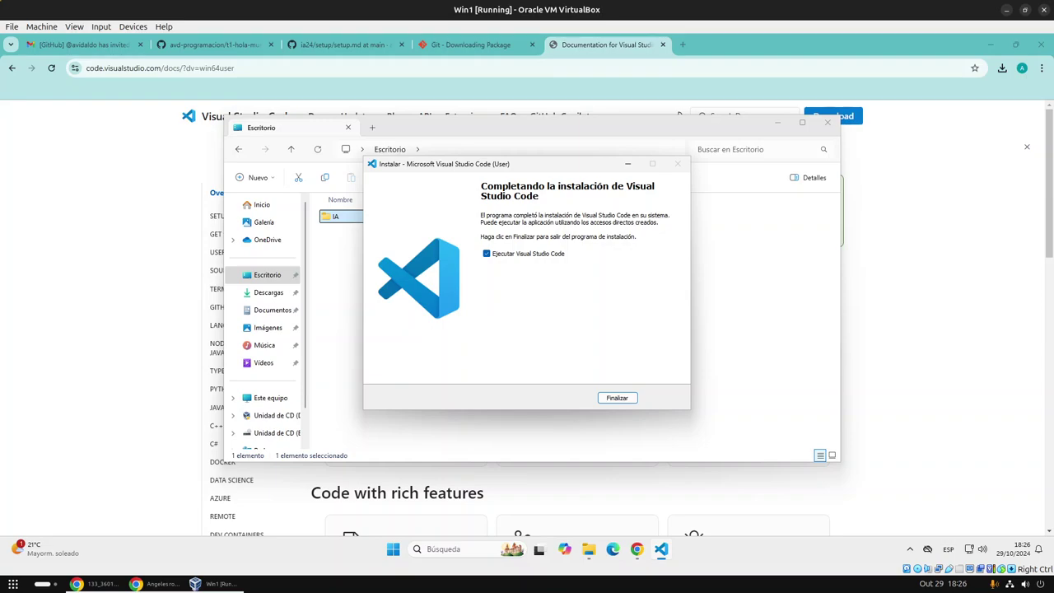
{"action": "key", "text": "Return"}
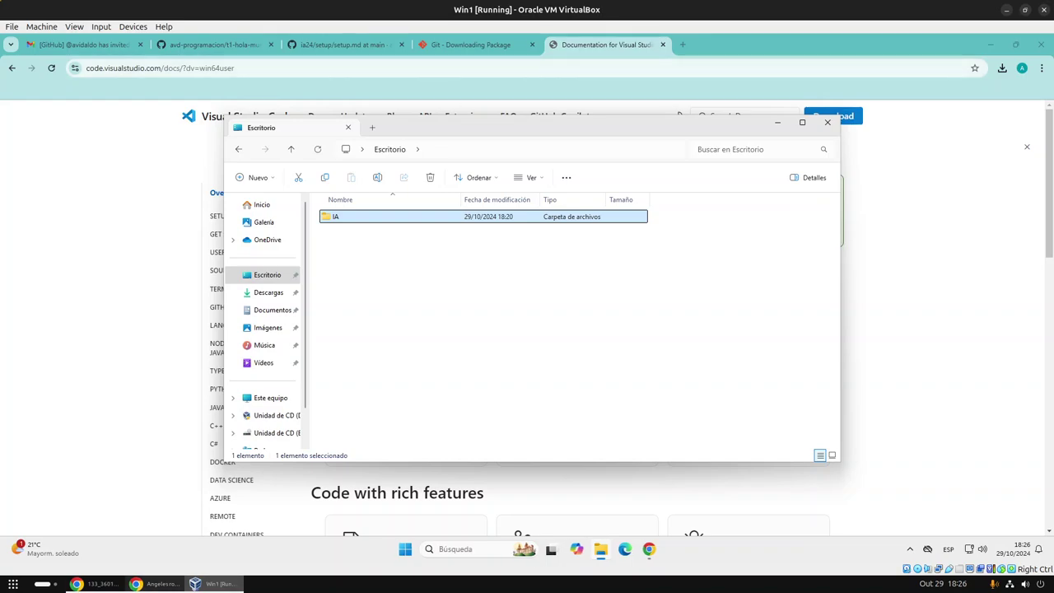
Step: Maximize VS Code, apply the Light Modern theme, and close the Setup VS Code walkthrough tab
{"action": "mouse_move", "coordinate": [155, 584]}
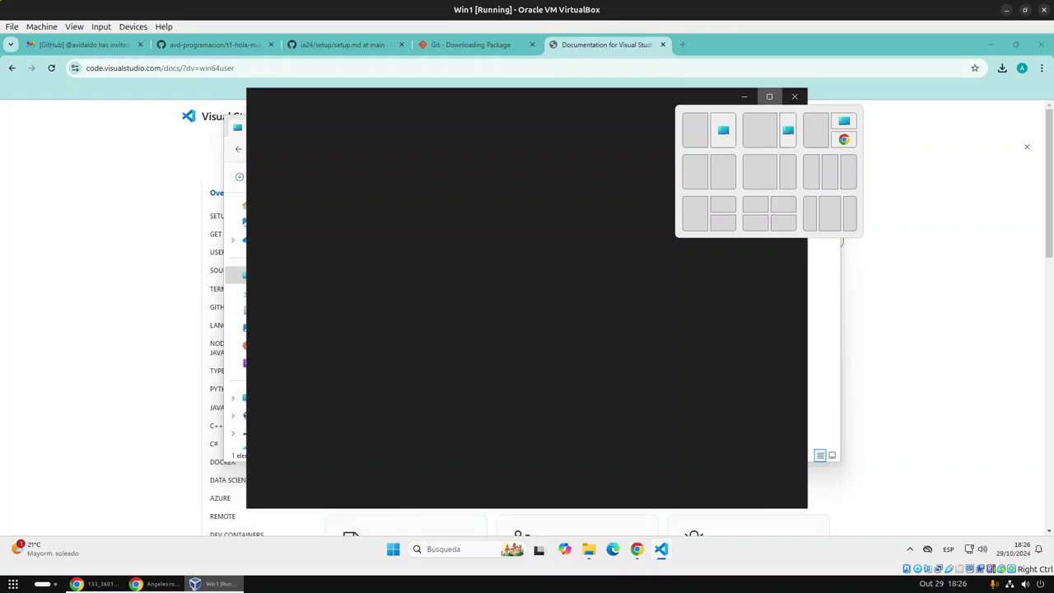
{"action": "left_click", "coordinate": [769, 96]}
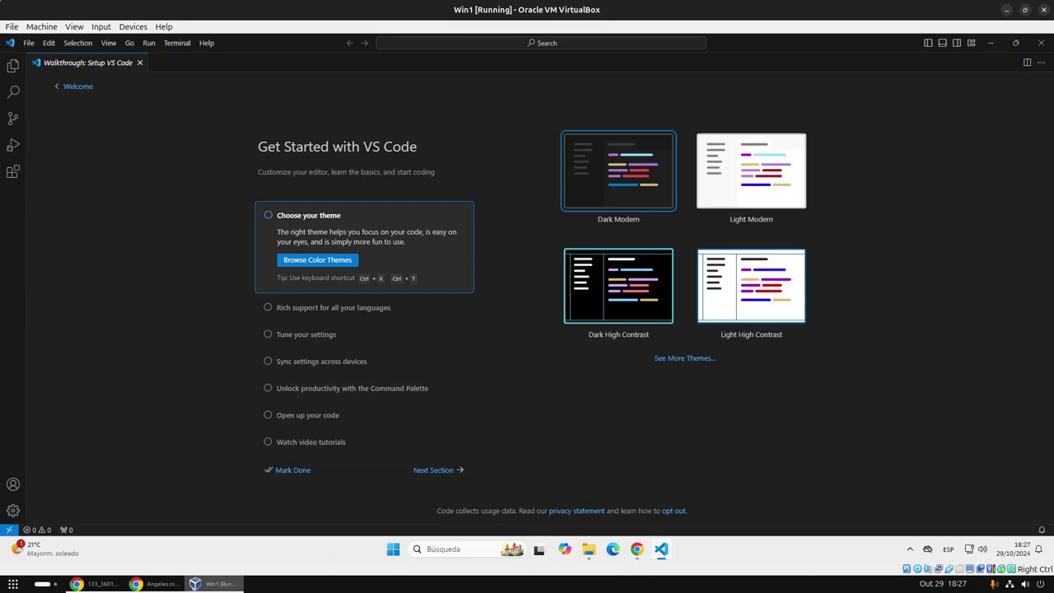
{"action": "left_click", "coordinate": [751, 171]}
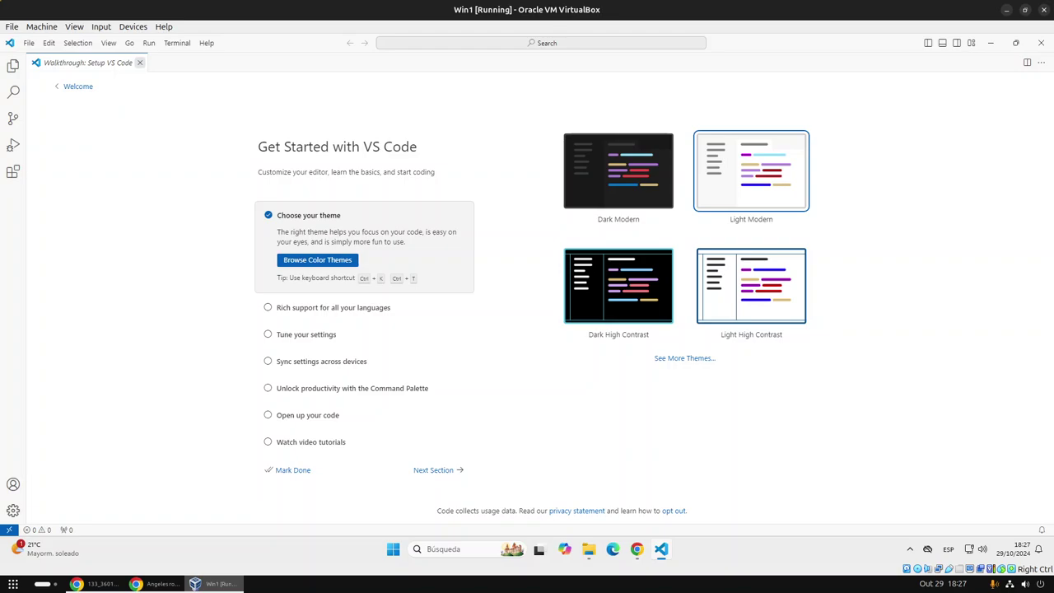
{"action": "left_click", "coordinate": [139, 62]}
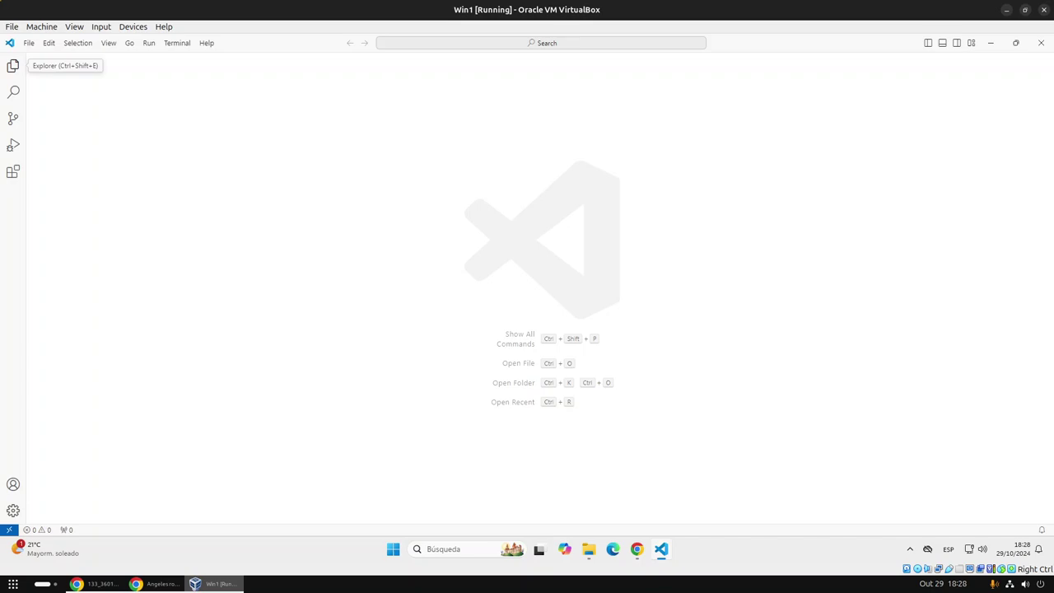
{"action": "left_click", "coordinate": [14, 66]}
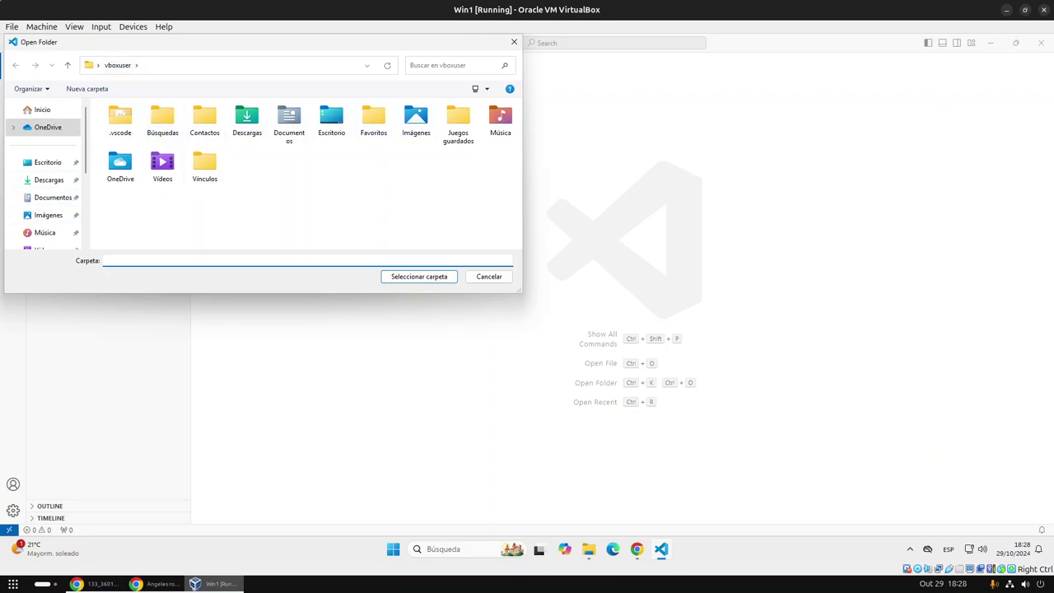
{"action": "left_click", "coordinate": [48, 163]}
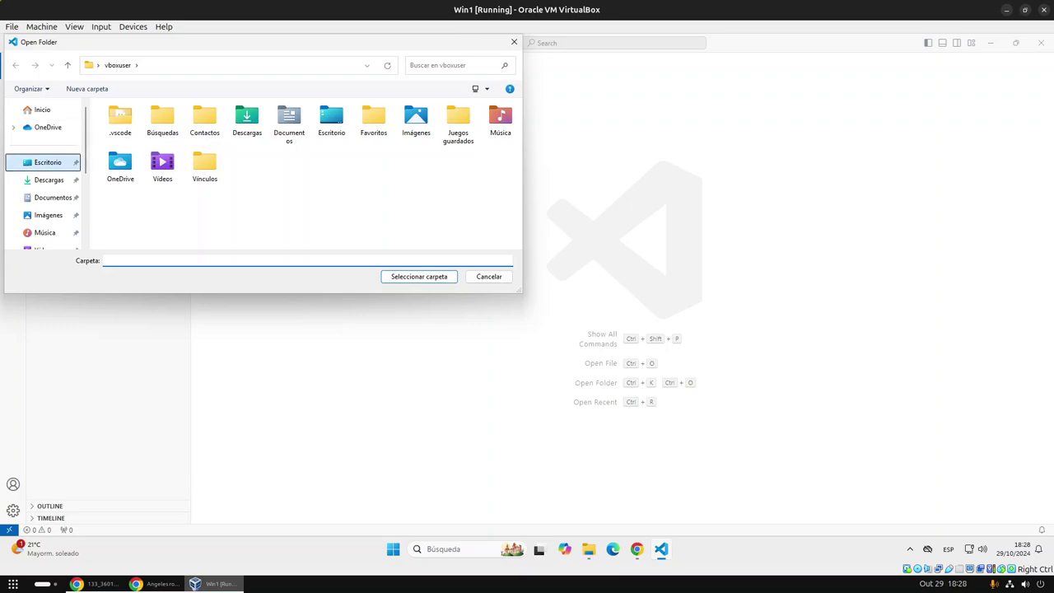
{"action": "left_click", "coordinate": [115, 122]}
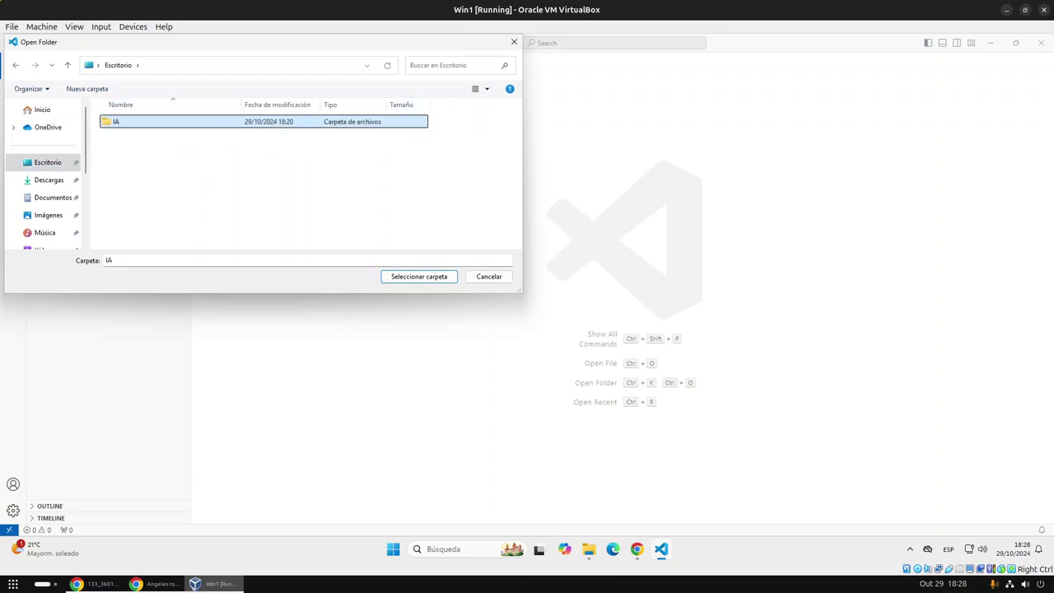
{"action": "left_click", "coordinate": [514, 41]}
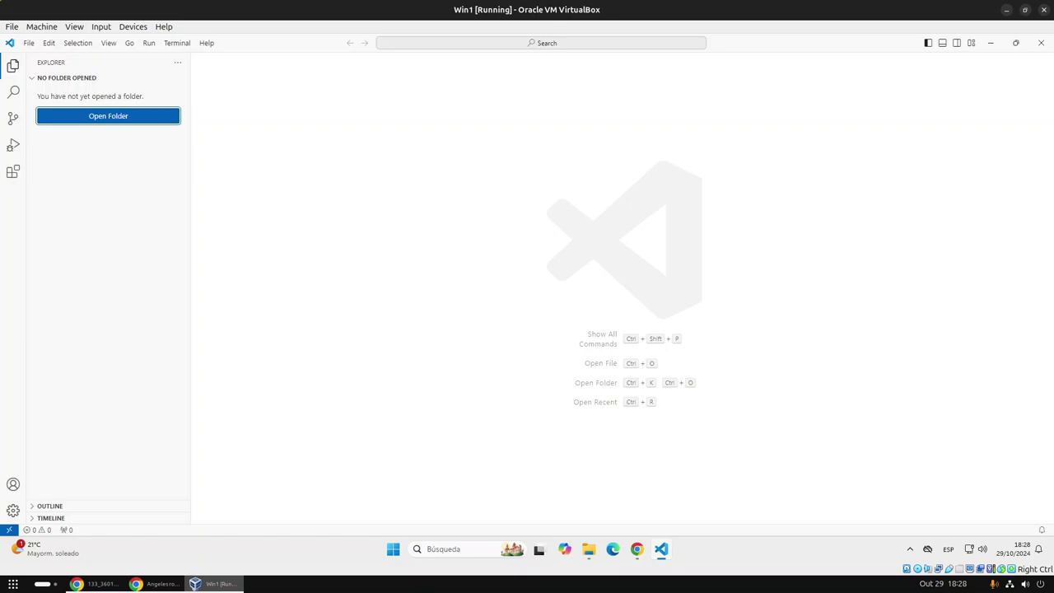
{"action": "left_click", "coordinate": [1043, 9]}
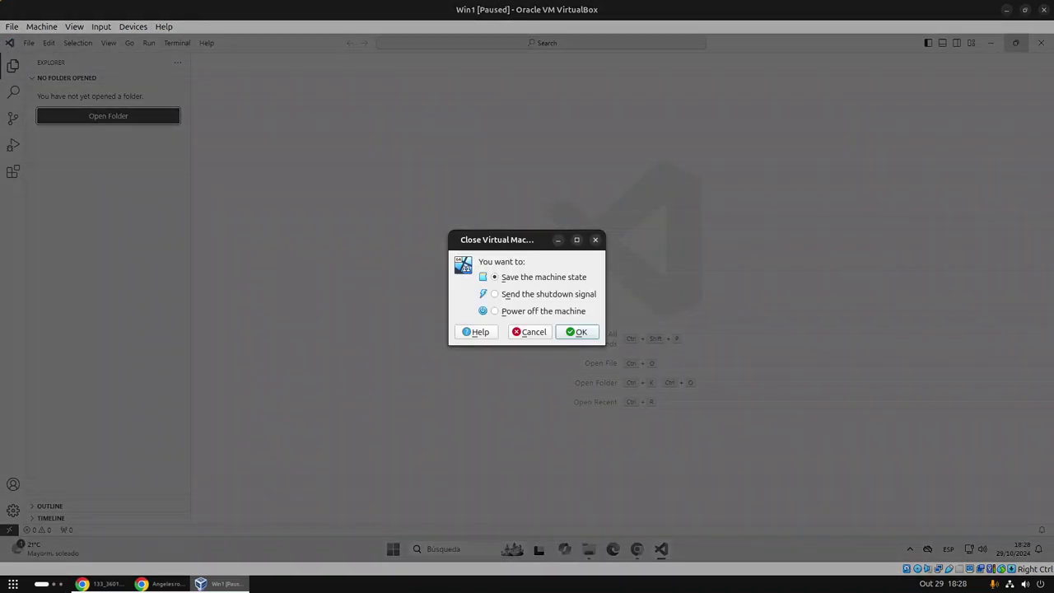
{"action": "key", "text": "Escape"}
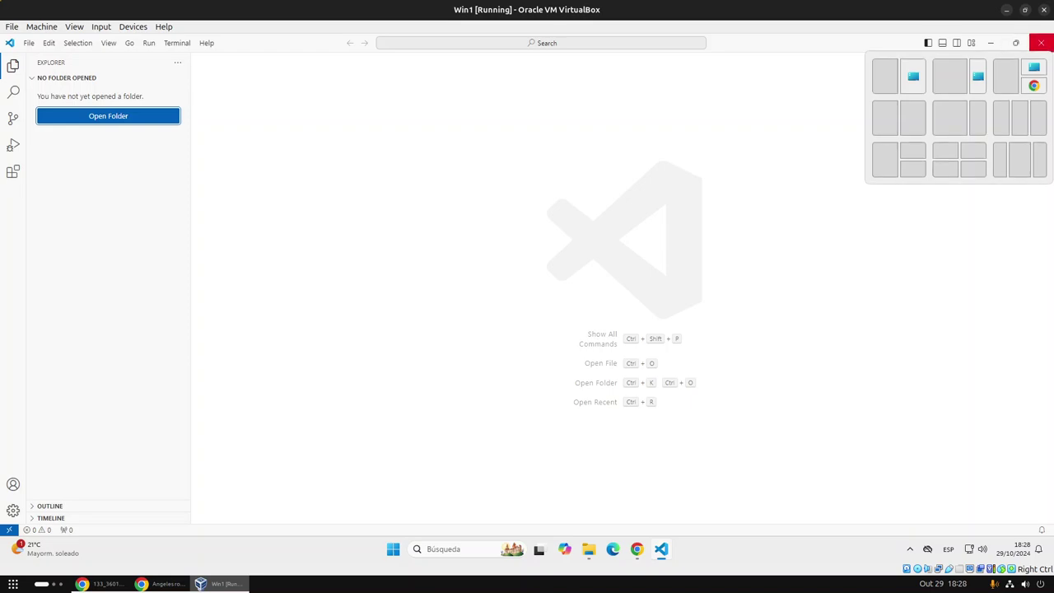
Step: Close VS Code and open the desktop IA folder through Mostrar más opciones > Abrir con Code
{"action": "left_click", "coordinate": [1041, 43]}
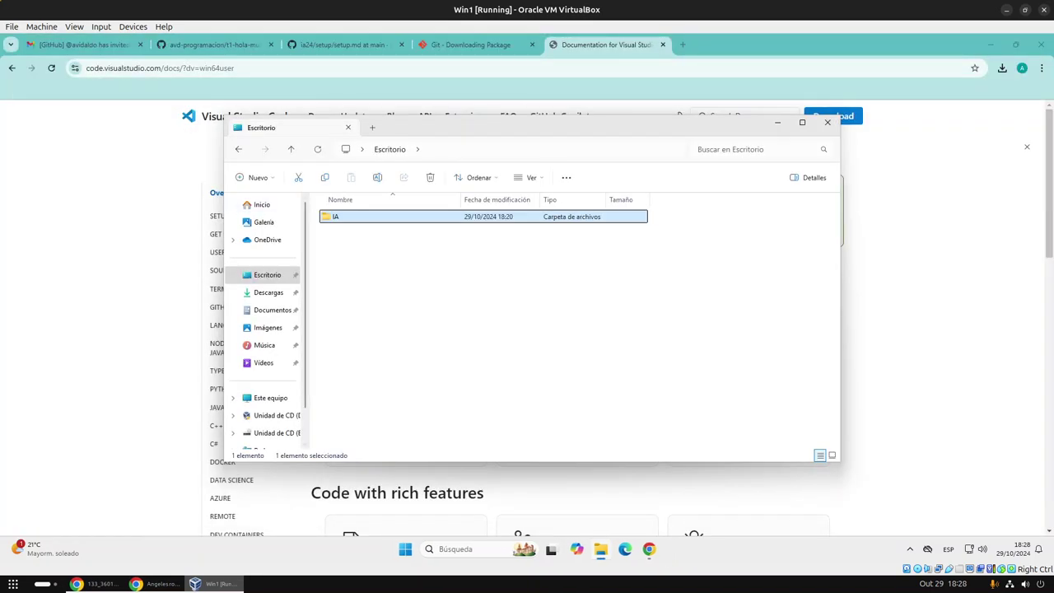
{"action": "right_click", "coordinate": [333, 217]}
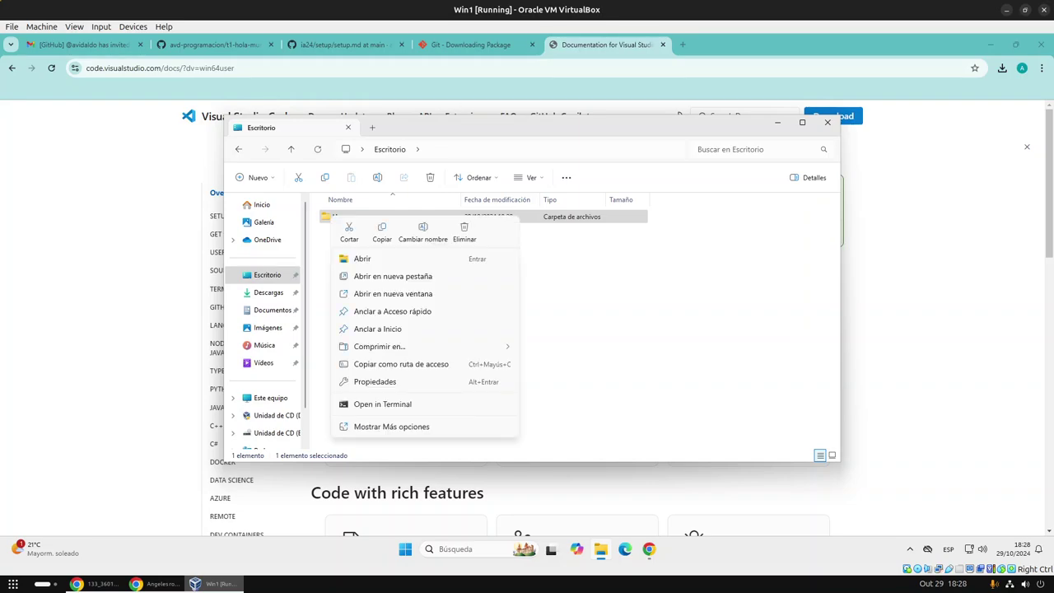
{"action": "key", "text": "Escape"}
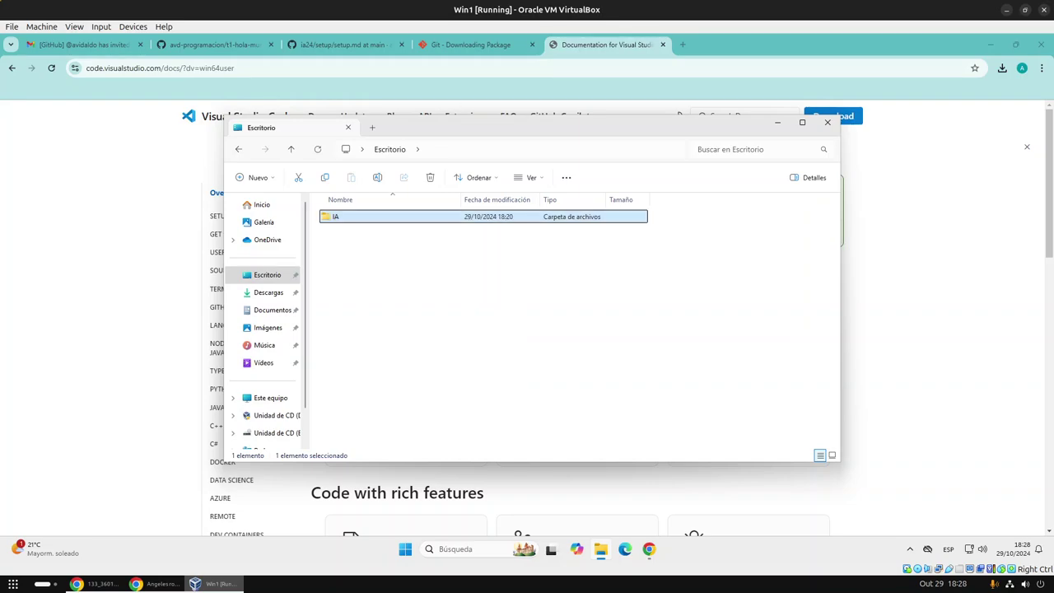
{"action": "right_click", "coordinate": [332, 216]}
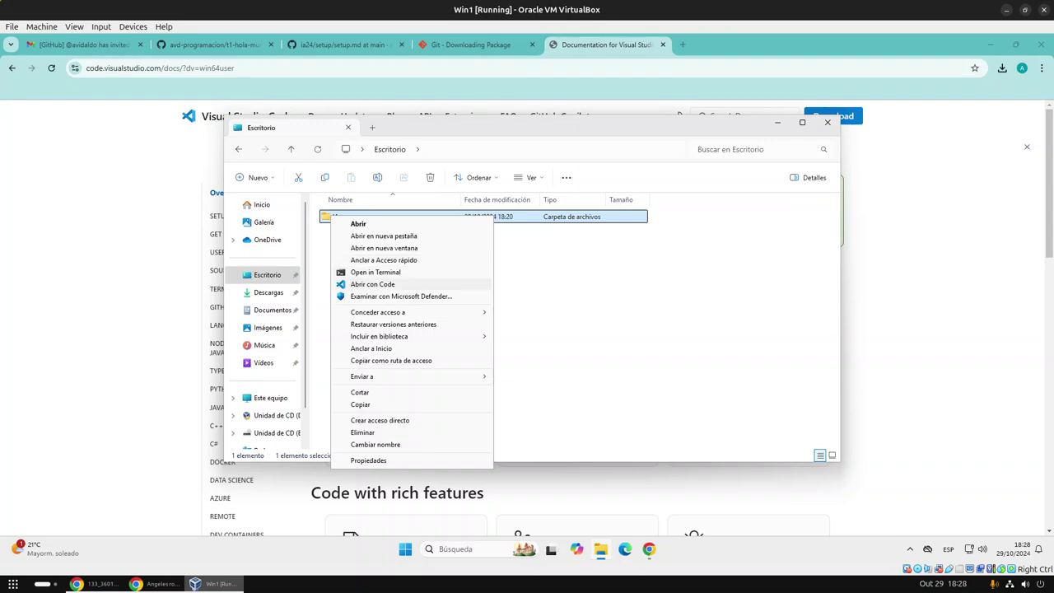
{"action": "left_click", "coordinate": [372, 285]}
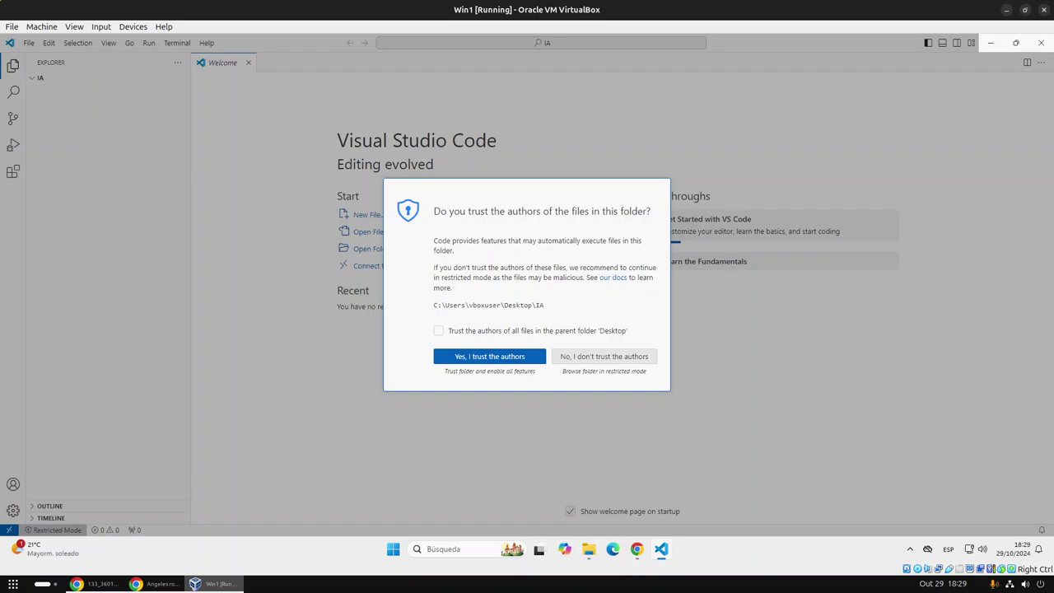
Step: Trust the authors of the IA folder and its parent Desktop folder
{"action": "left_click_drag", "start_coordinate": [532, 304], "coordinate": [504, 304]}
{"action": "left_click", "coordinate": [438, 330]}
{"action": "left_click", "coordinate": [490, 356]}
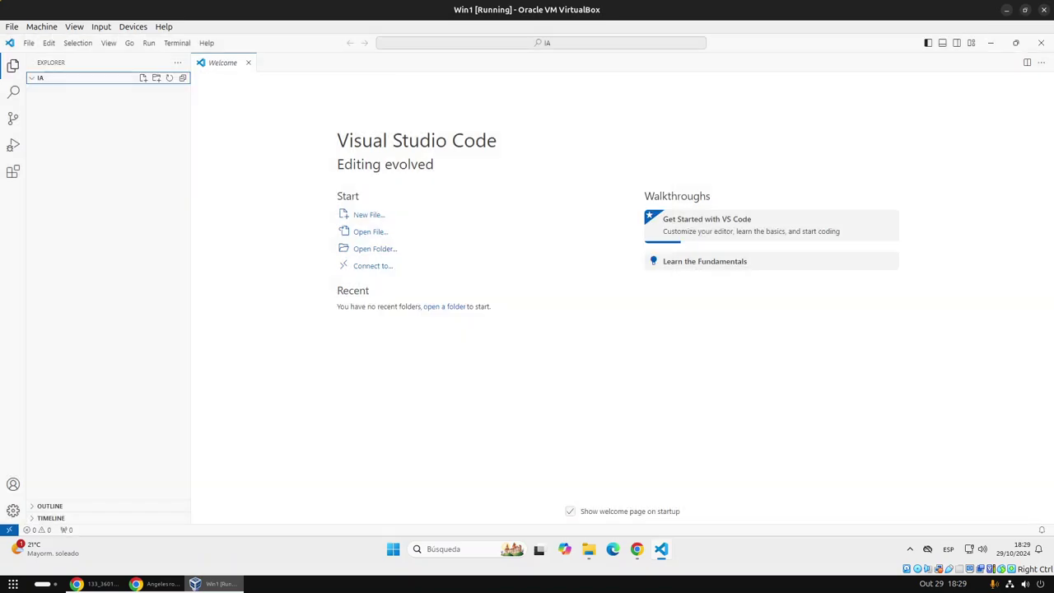
{"action": "left_click", "coordinate": [144, 78]}
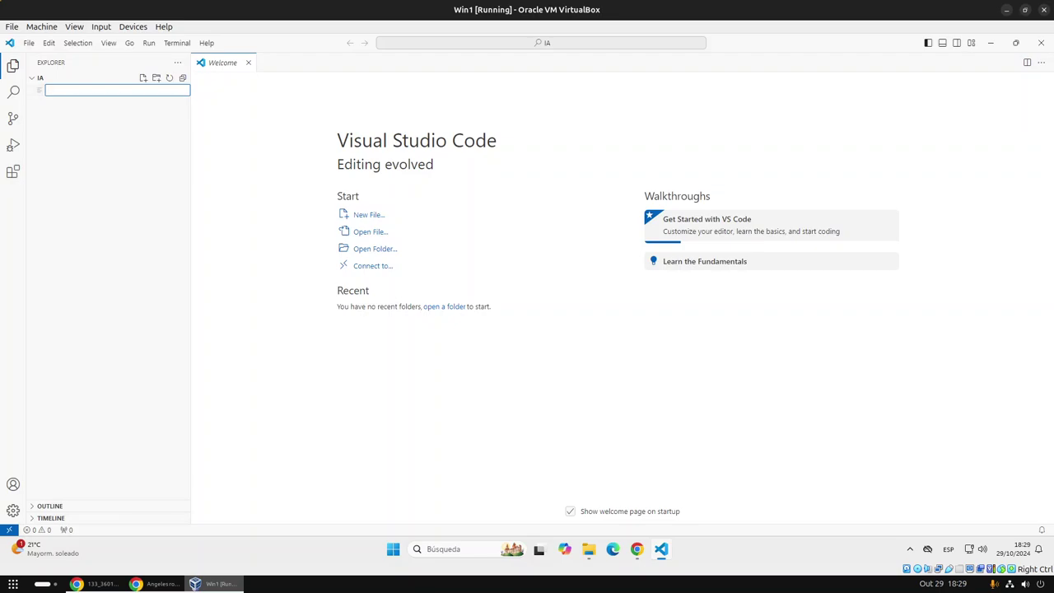
{"action": "key", "text": "Escape"}
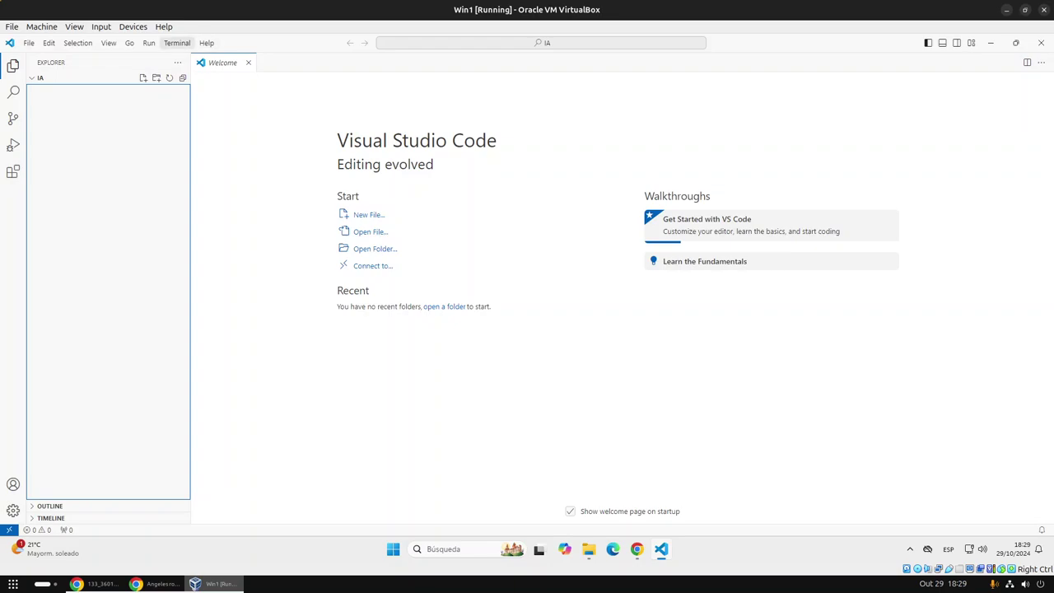
Step: Open a new PowerShell terminal in VS Code, then return to File Explorer's IA folder
{"action": "left_click", "coordinate": [178, 43]}
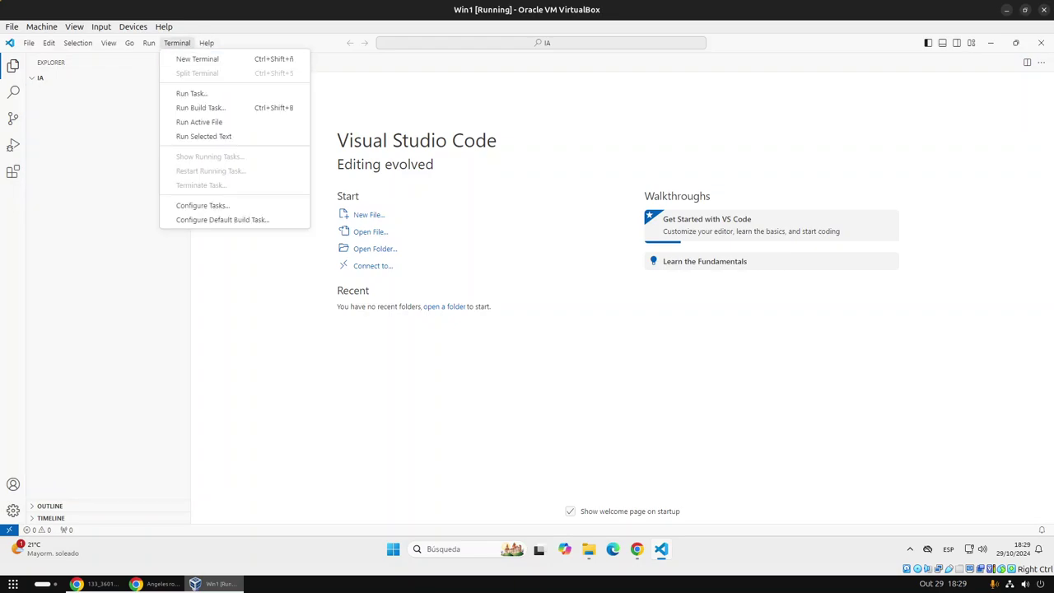
{"action": "left_click", "coordinate": [198, 59]}
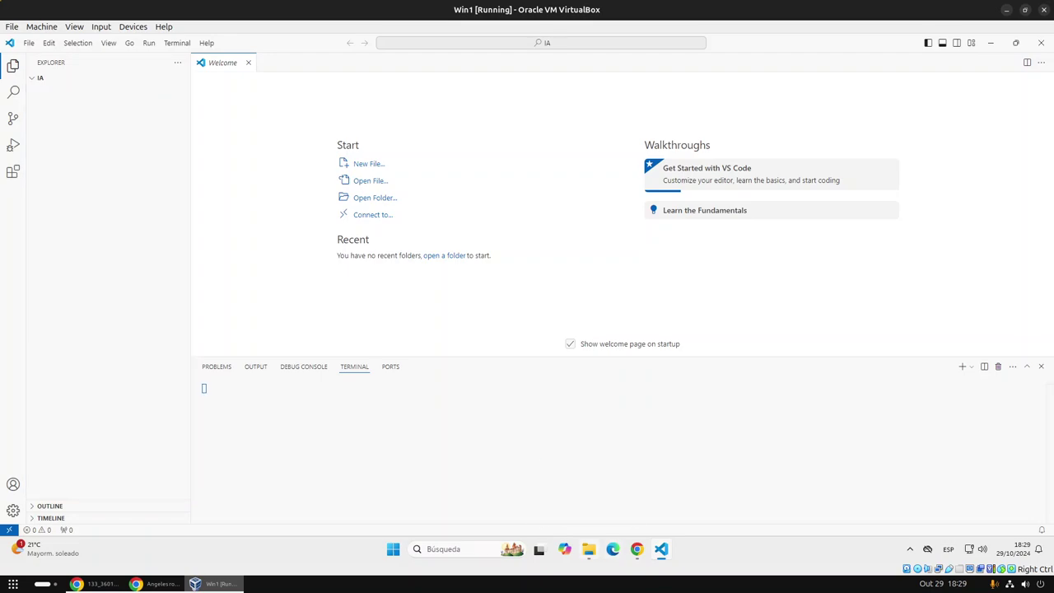
{"action": "key", "text": "shift+alt+r"}
{"action": "key", "text": "shift+F10"}
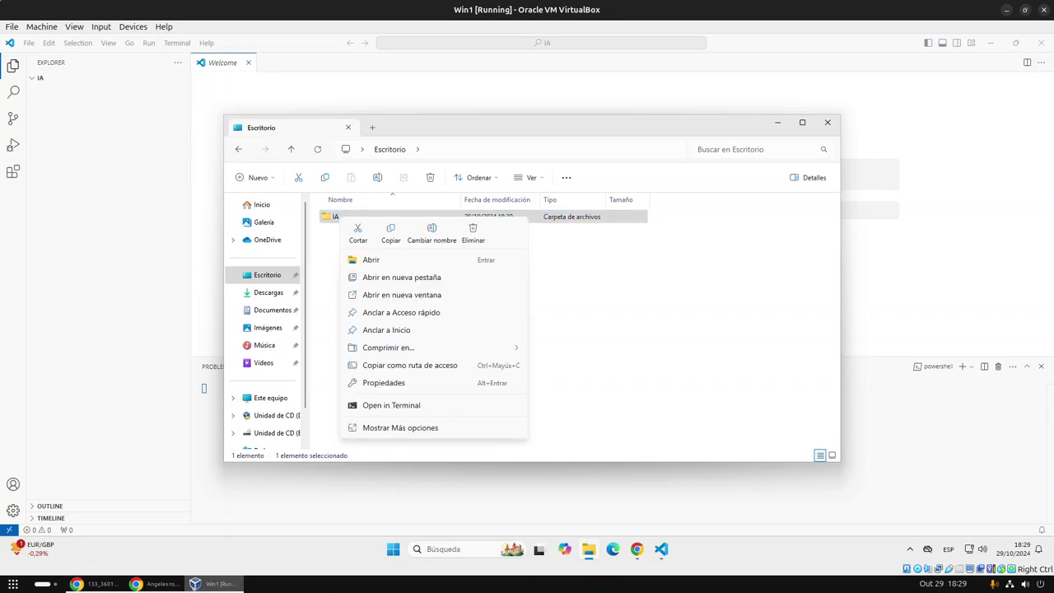
Step: Enter the empty IA folder and open a terminal there from its context menu
{"action": "key", "text": "Escape"}
{"action": "key", "text": "Delete"}
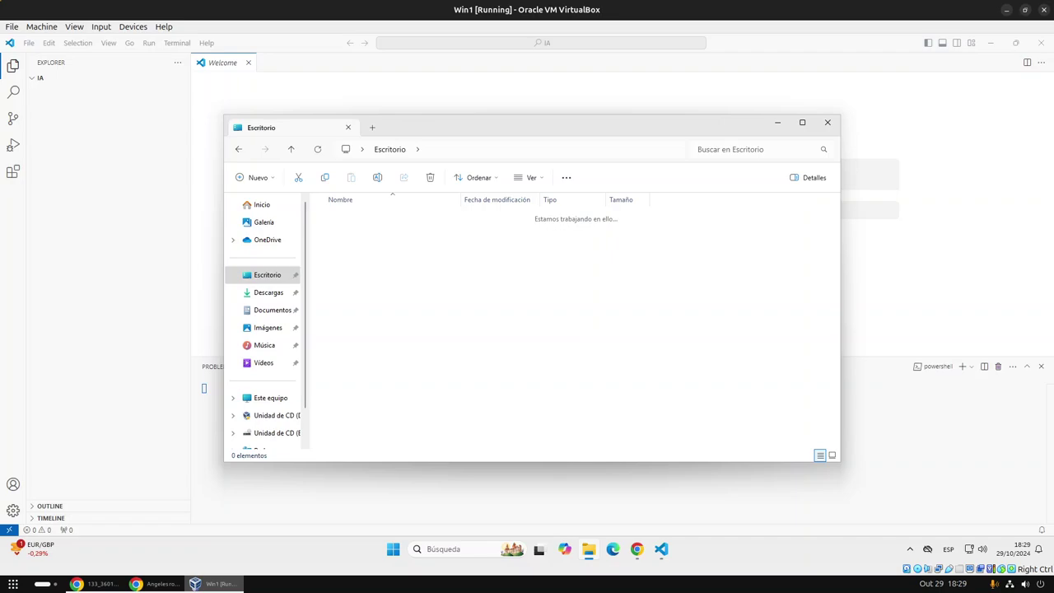
{"action": "key", "text": "shift+F10"}
{"action": "key", "text": "Up"}
{"action": "key", "text": "Up"}
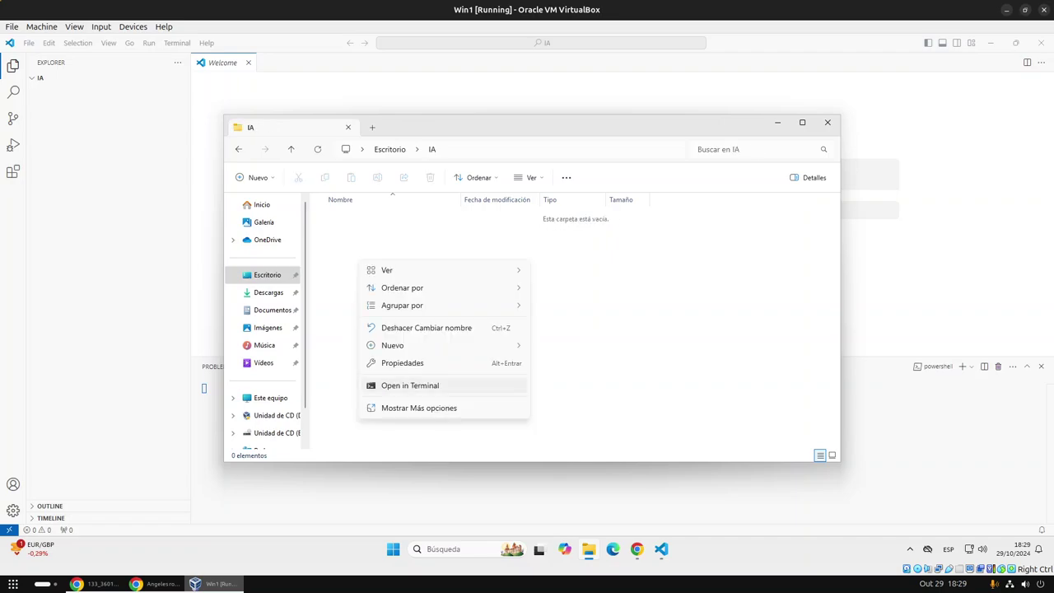
{"action": "key", "text": "Return"}
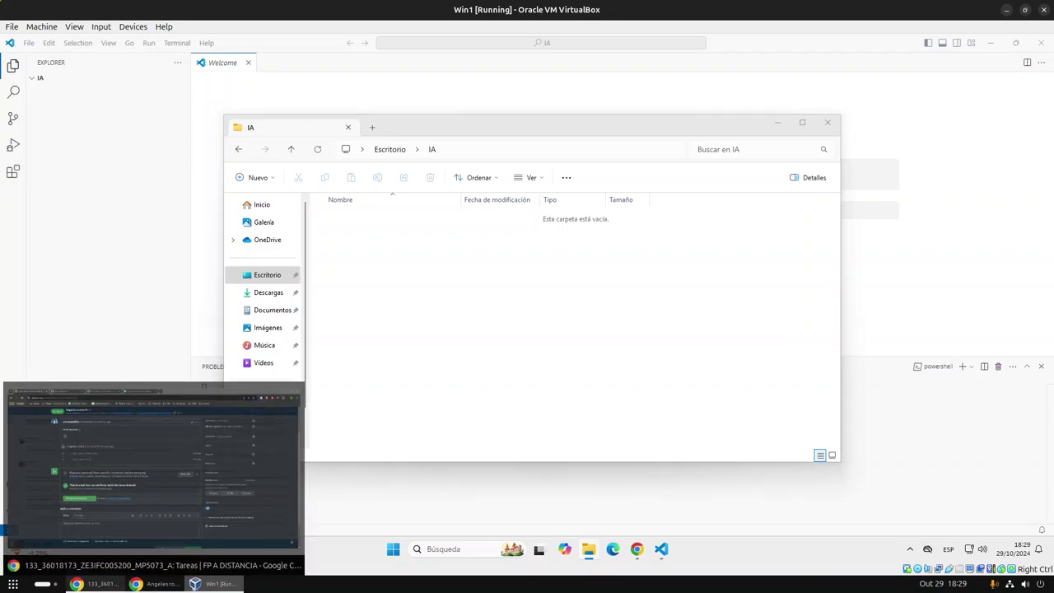
{"action": "left_click", "coordinate": [95, 583]}
Step: Switch from the host browser back to the t1-hola-mundo repository page inside the VM
{"action": "left_click", "coordinate": [158, 583]}
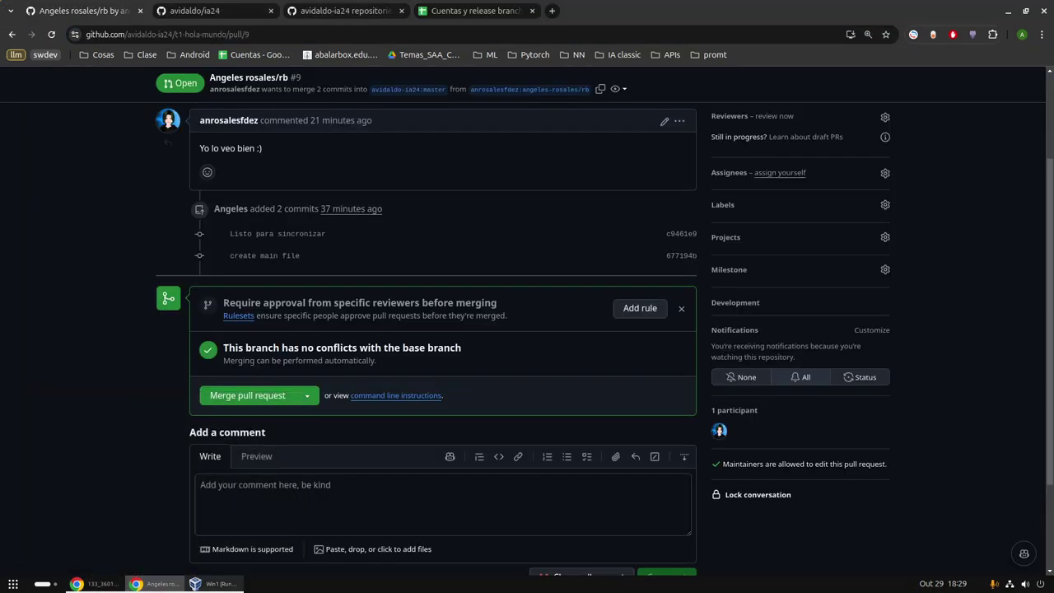
{"action": "left_click", "coordinate": [216, 583]}
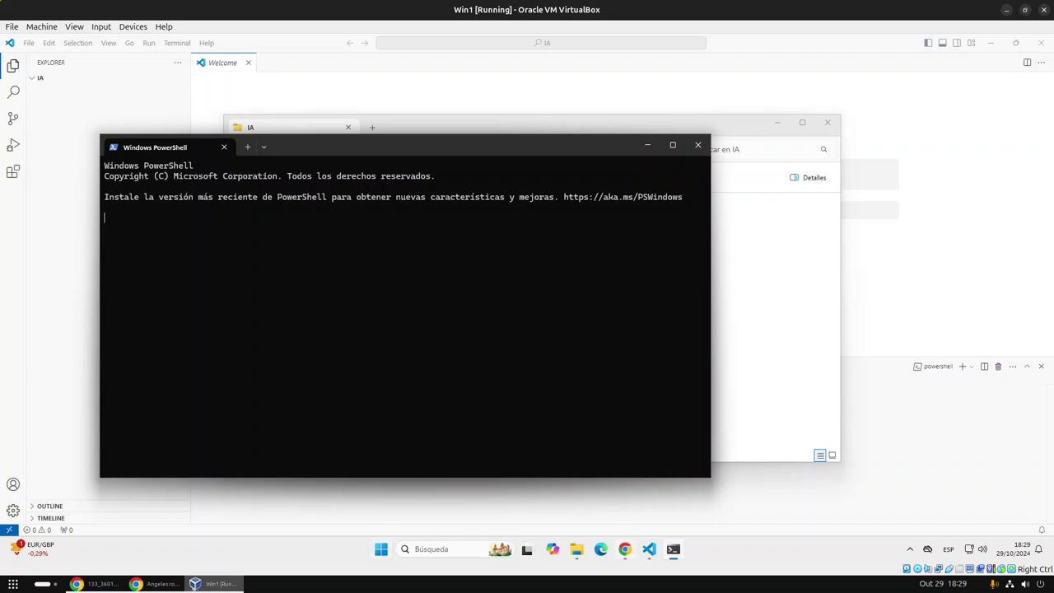
{"action": "key", "text": "alt+Tab"}
{"action": "key", "text": "ctrl+shift+Tab"}
{"action": "key", "text": "ctrl+shift+Tab"}
{"action": "key", "text": "ctrl+shift+Tab"}
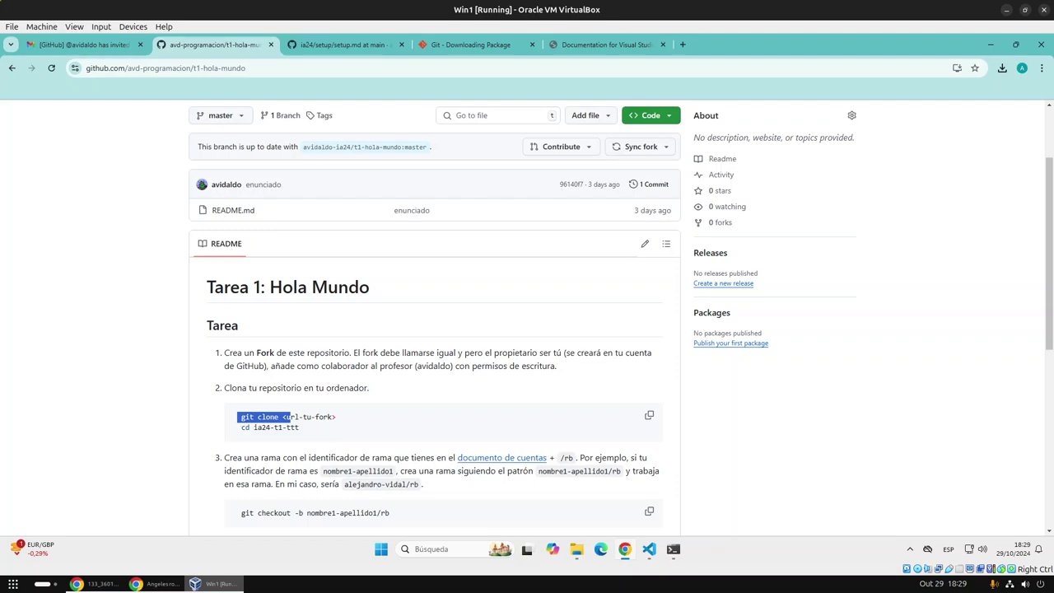
{"action": "key", "text": "ctrl+l"}
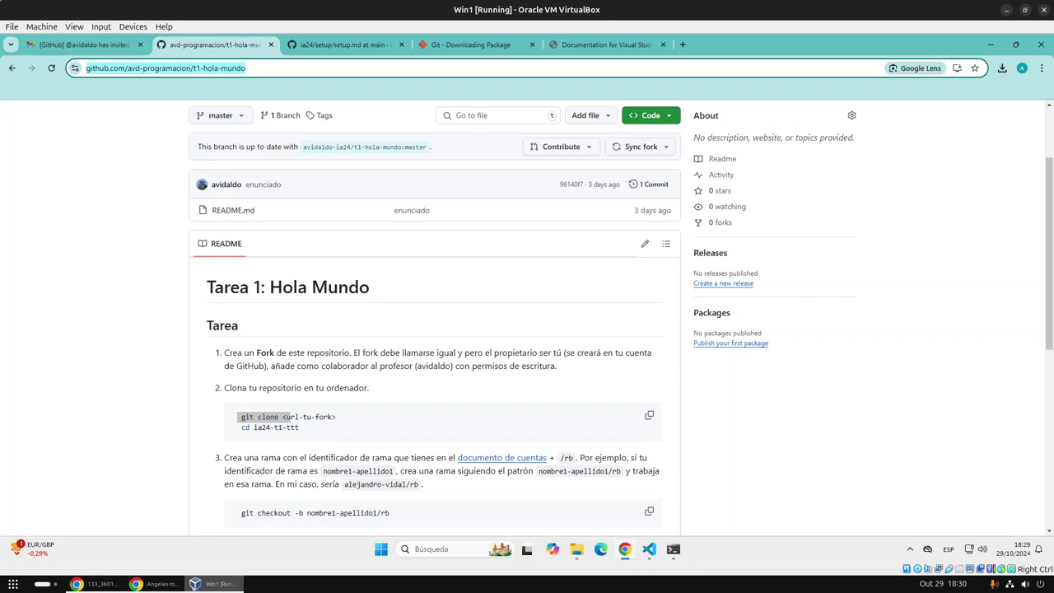
Step: Copy the repository's HTTPS clone URL and bring the PowerShell window to the front
{"action": "left_click", "coordinate": [651, 116]}
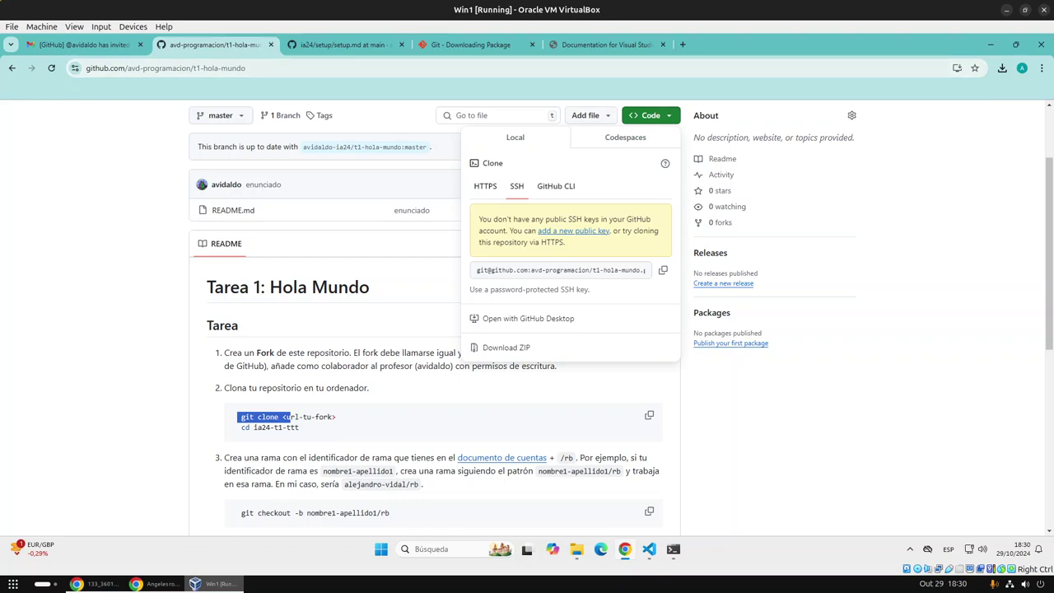
{"action": "left_click", "coordinate": [485, 186]}
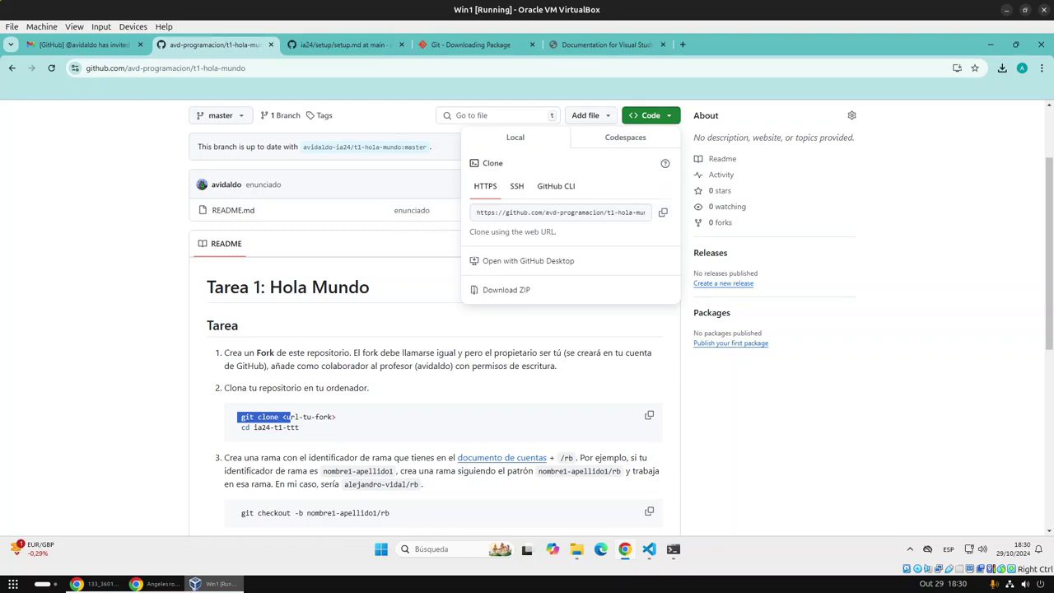
{"action": "key", "text": "ctrl+l"}
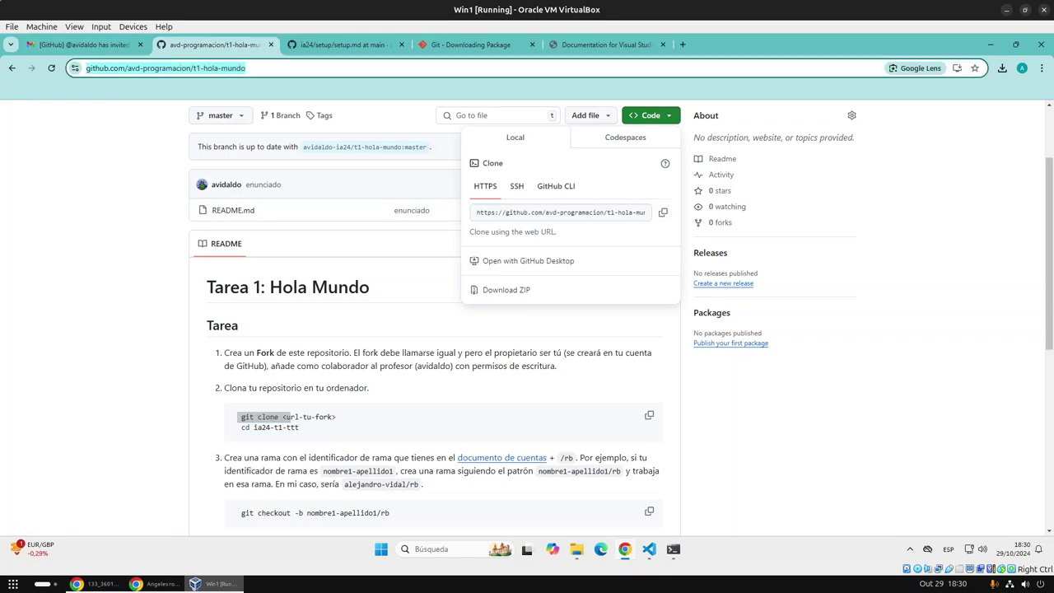
{"action": "left_click", "coordinate": [663, 212]}
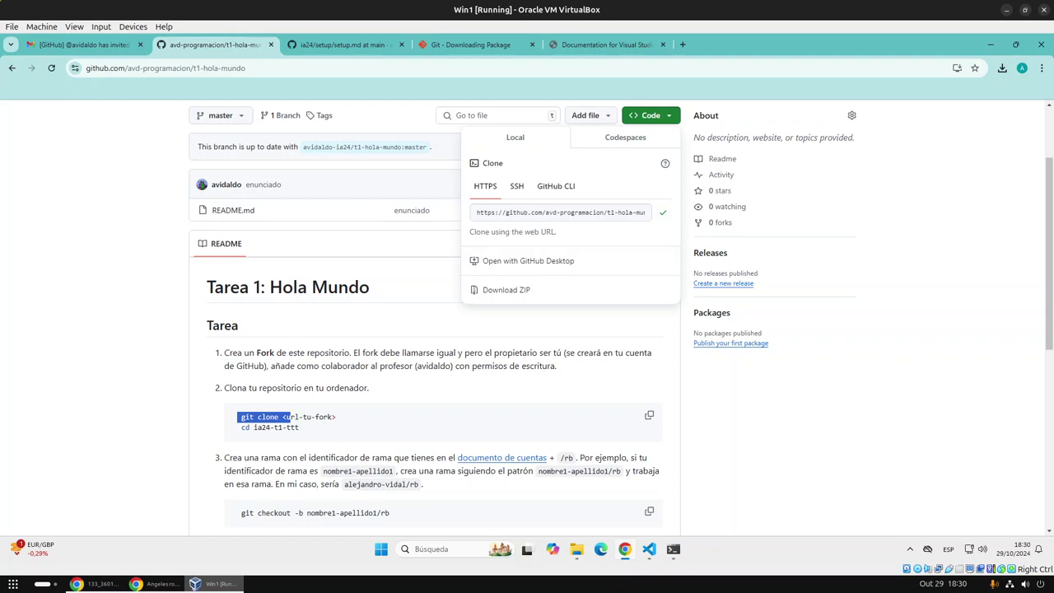
{"action": "left_click", "coordinate": [673, 546]}
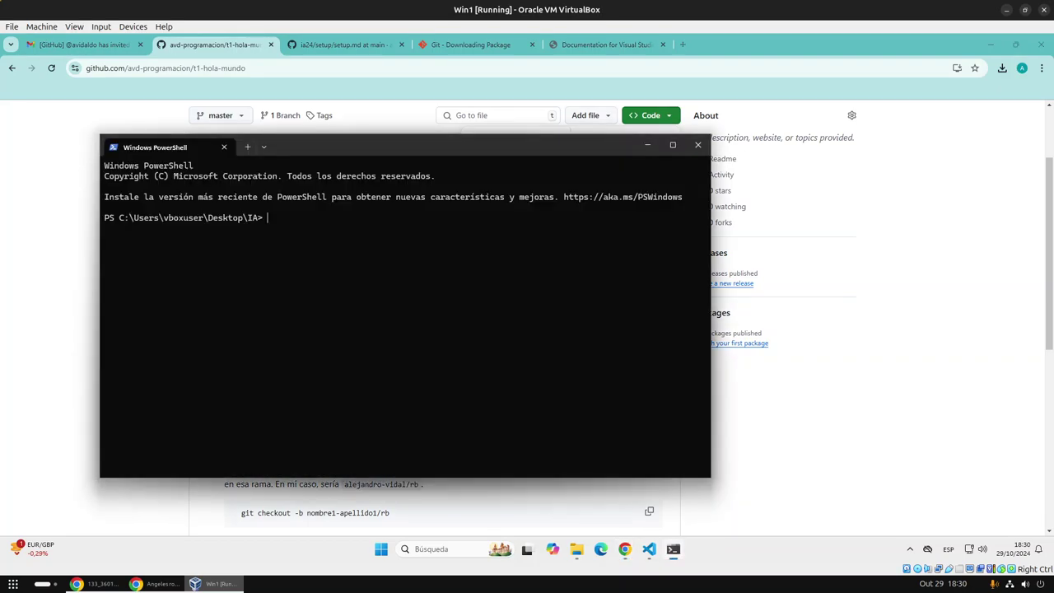
Step: Run 'git clone' with the pasted URL in PowerShell, then copy the failed command line
{"action": "left_click", "coordinate": [649, 549]}
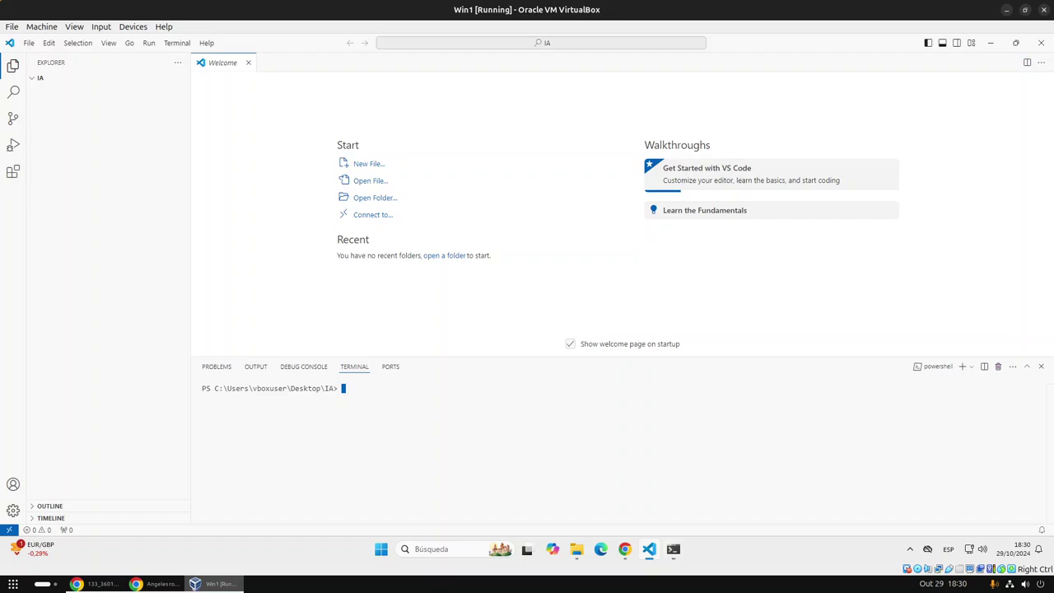
{"action": "left_click", "coordinate": [672, 536]}
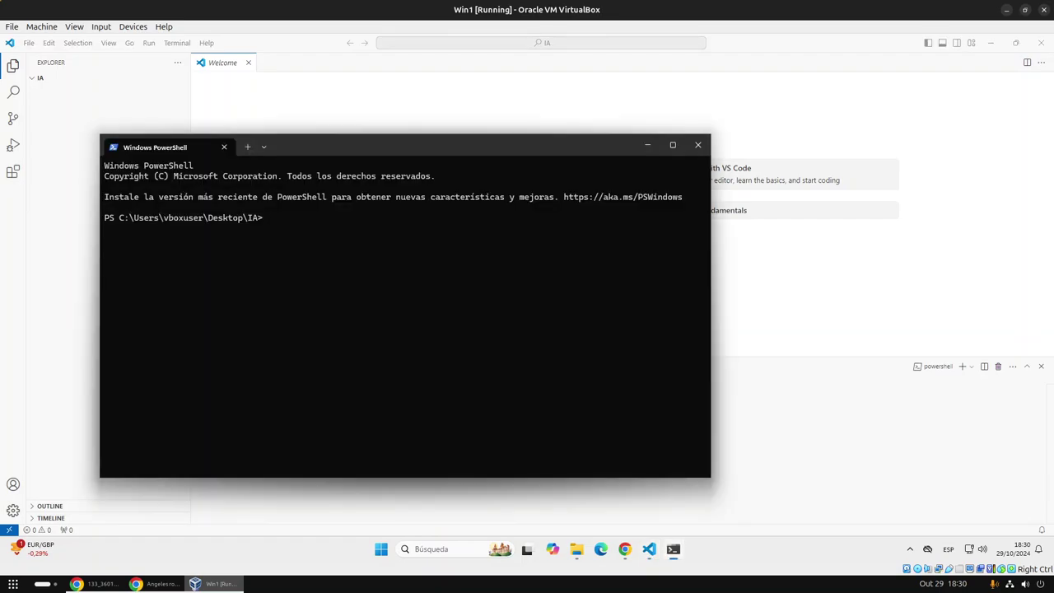
{"action": "type", "text": "git"}
{"action": "type", "text": " clone"}
{"action": "key", "text": "ctrl+v"}
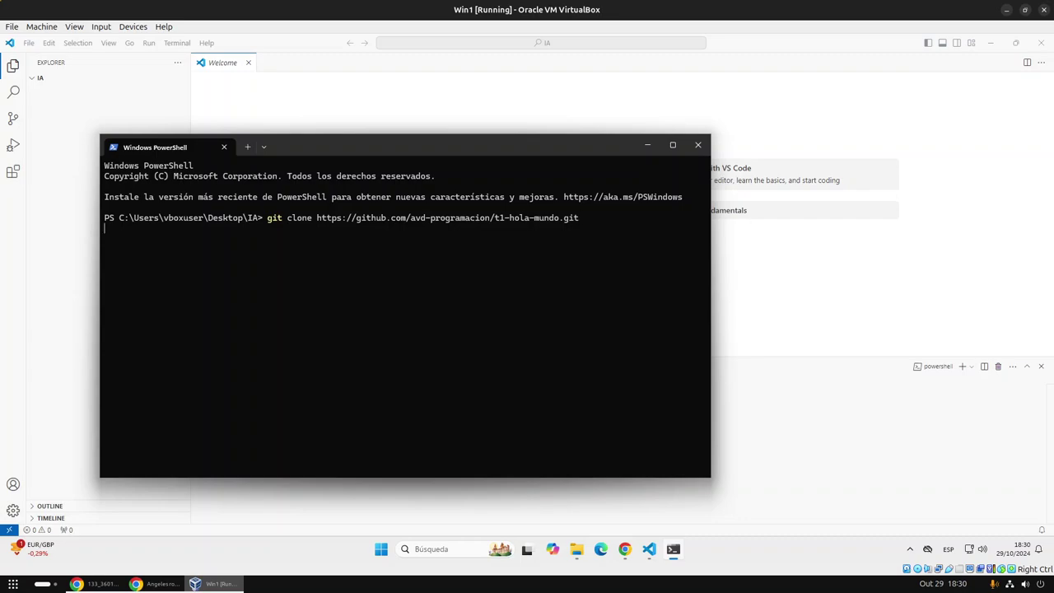
{"action": "key", "text": "Return"}
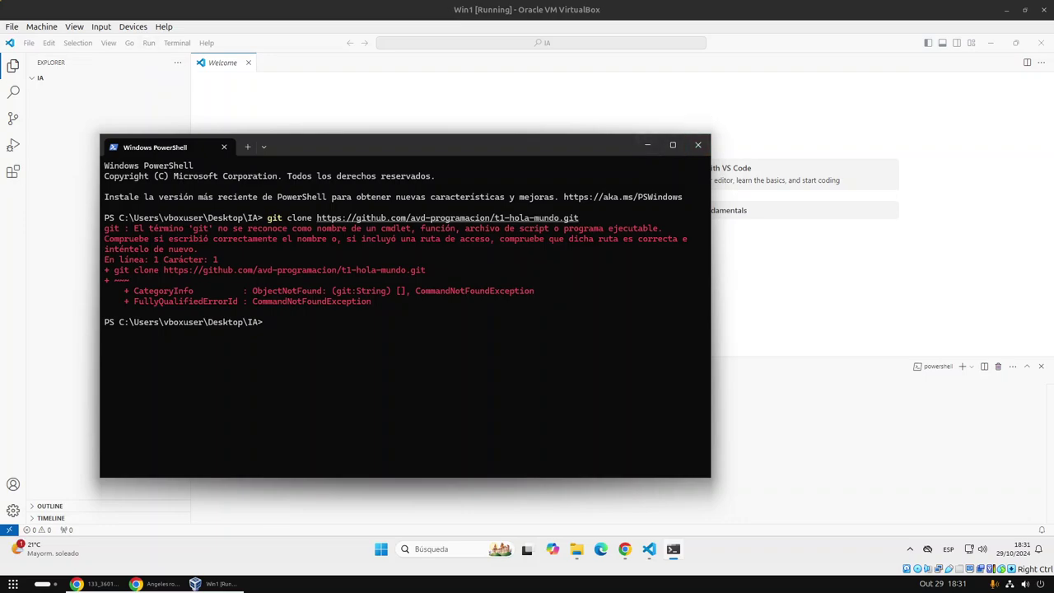
{"action": "left_click_drag", "start_coordinate": [590, 218], "coordinate": [269, 218]}
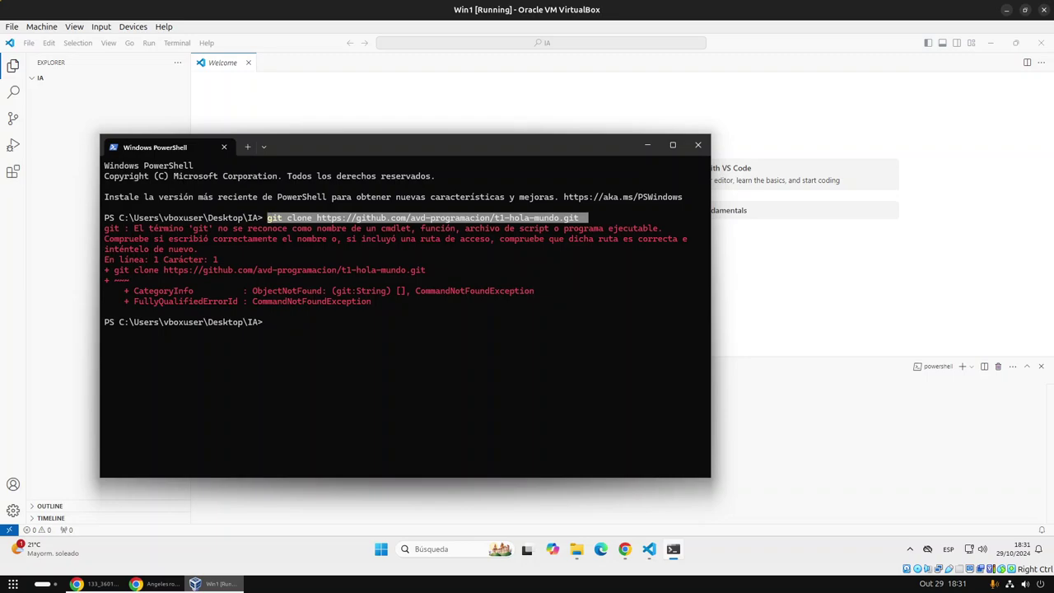
{"action": "key", "text": "ctrl+c"}
Step: Close PowerShell, rerun the git clone command in VS Code's terminal, then kill that terminal
{"action": "left_click", "coordinate": [698, 145]}
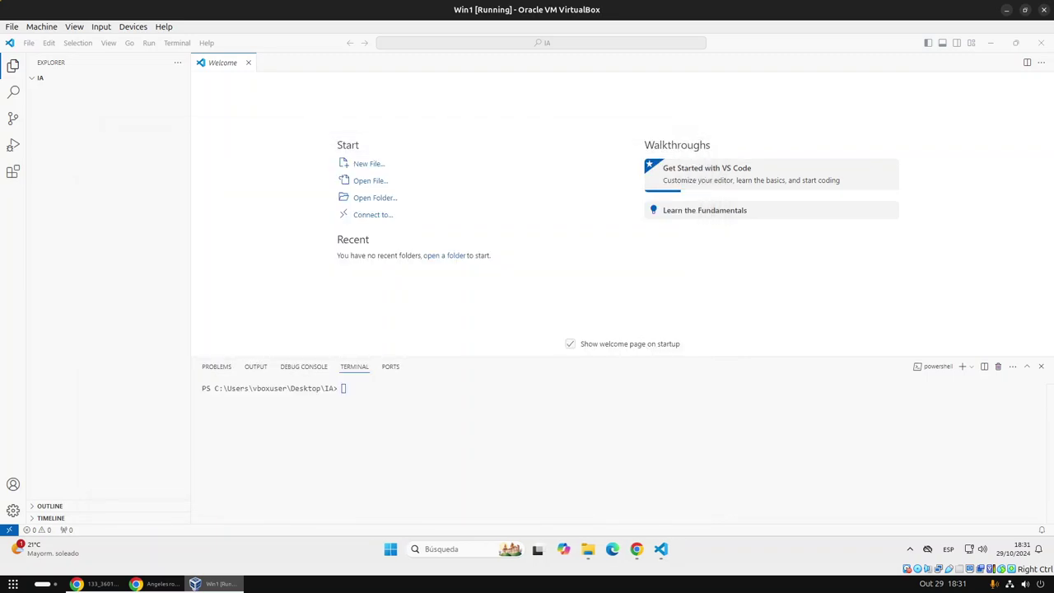
{"action": "key", "text": "ctrl+v"}
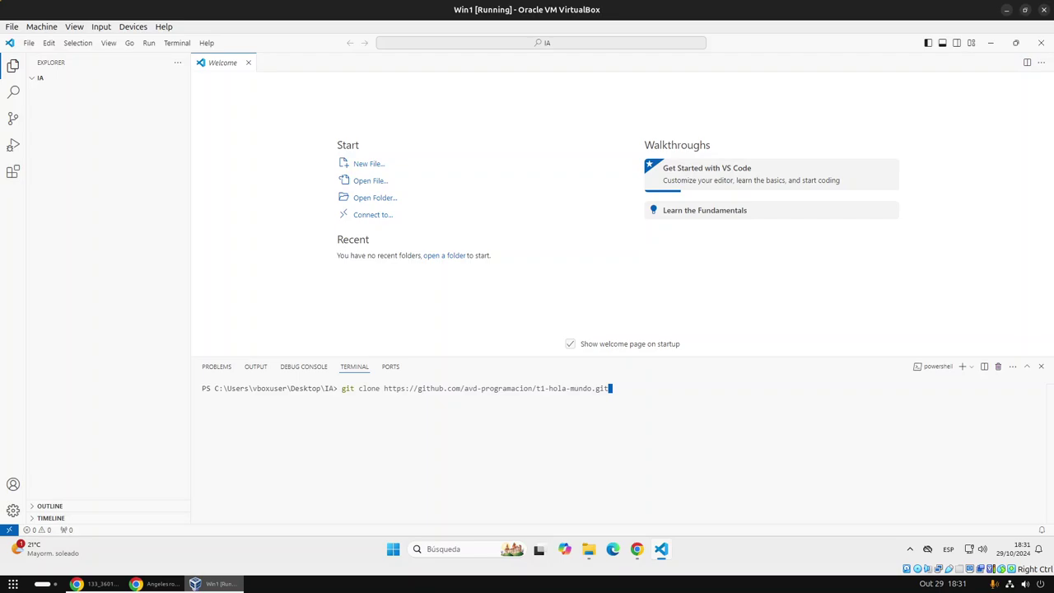
{"action": "key", "text": "Return"}
{"action": "mouse_move", "coordinate": [935, 367]}
{"action": "left_click", "coordinate": [999, 367]}
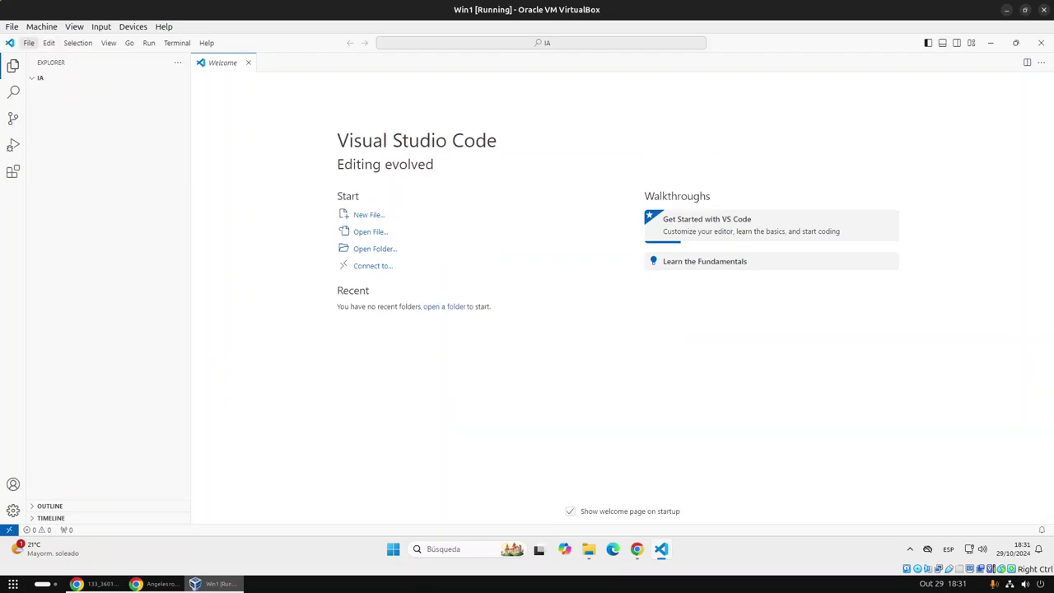
Step: Close the IA folder and open the Git for Windows download page from Source Control
{"action": "left_click", "coordinate": [29, 43]}
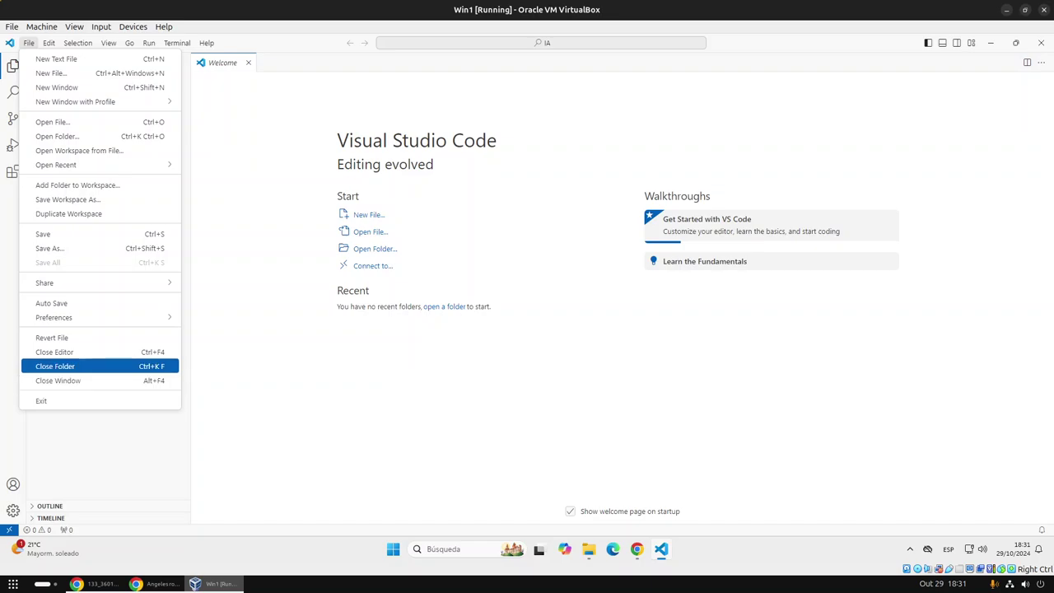
{"action": "left_click", "coordinate": [55, 366]}
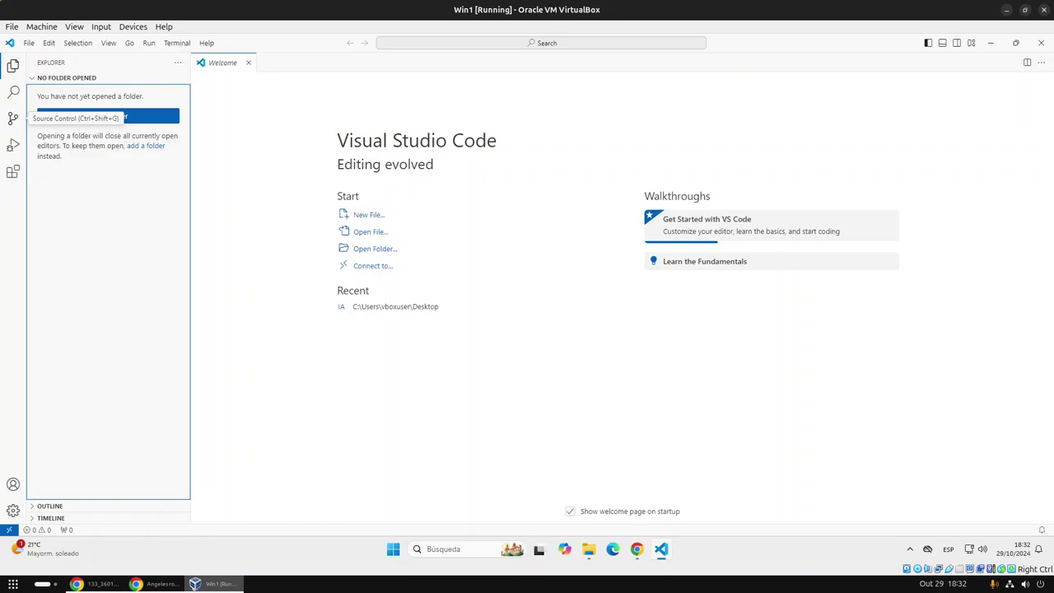
{"action": "left_click", "coordinate": [12, 117]}
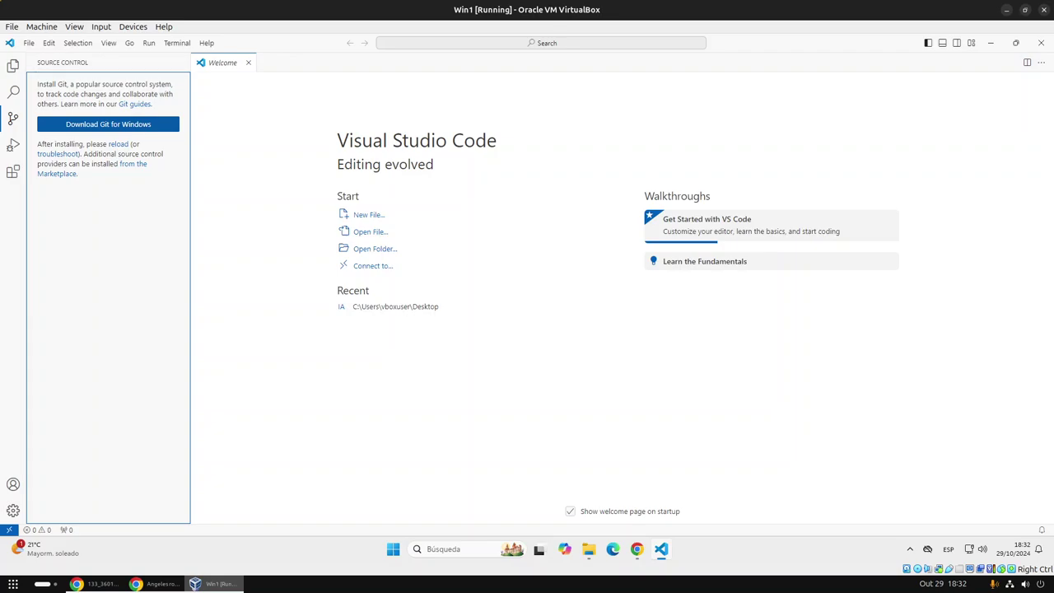
{"action": "left_click", "coordinate": [108, 123]}
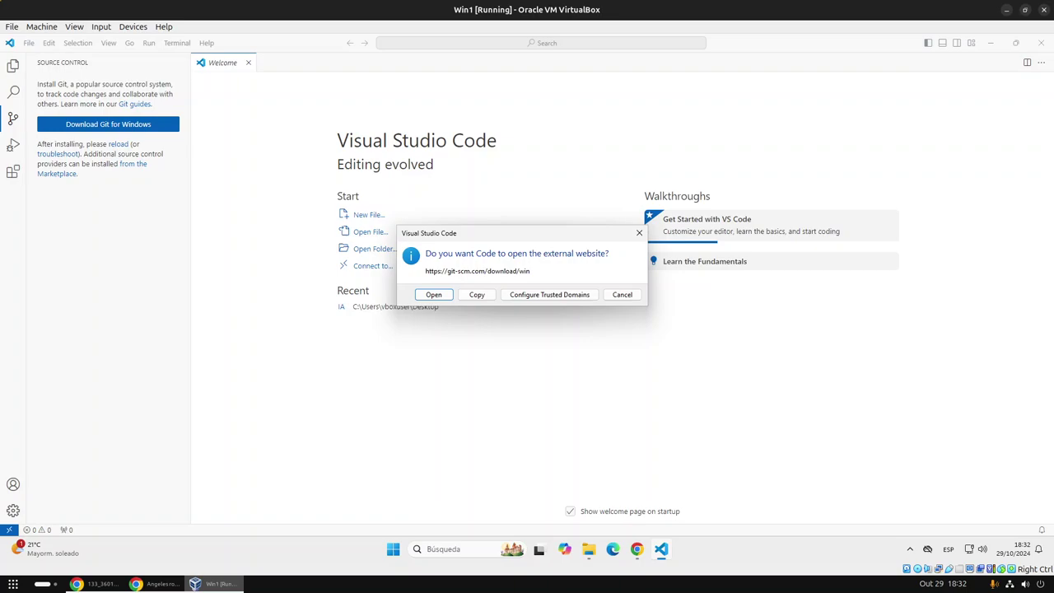
{"action": "key", "text": "Tab"}
{"action": "key", "text": "Tab"}
{"action": "key", "text": "Tab"}
{"action": "key", "text": "Tab"}
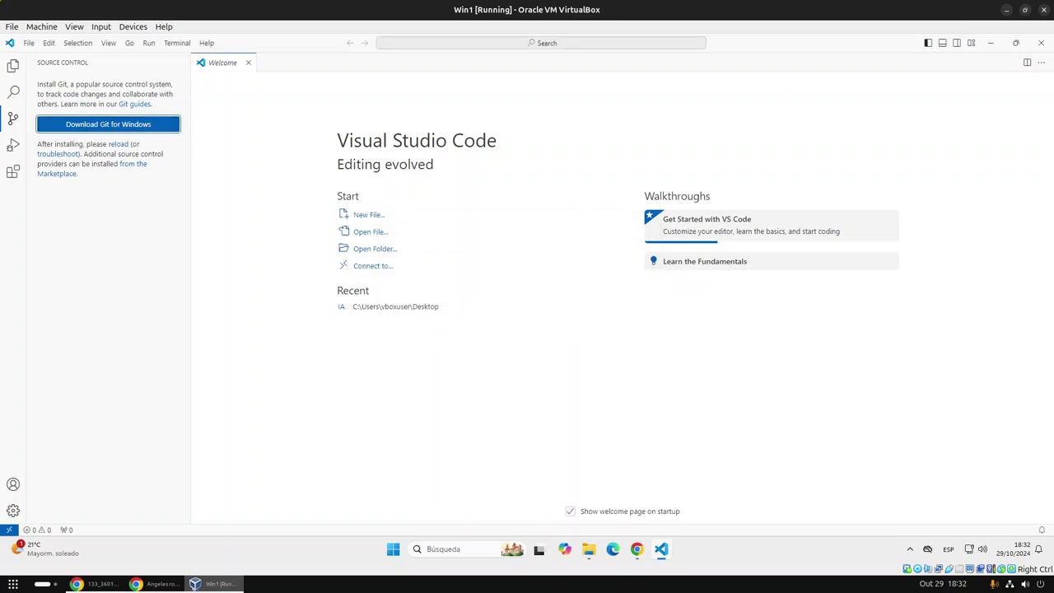
{"action": "key", "text": "Return"}
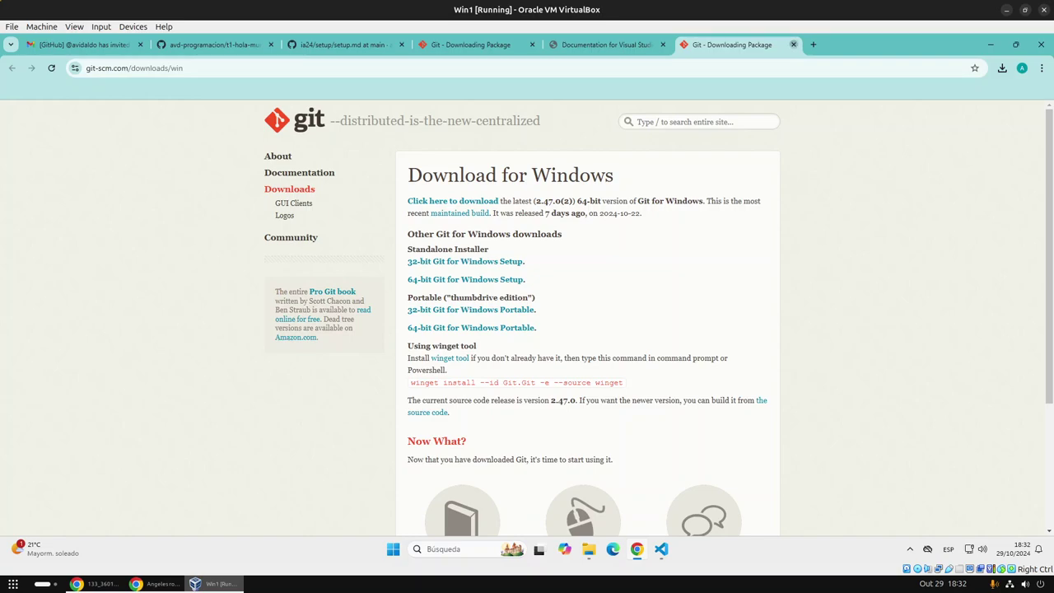
Step: Run Git-2.47.0.2-64-bit.exe from Chrome's downloads, approve the UAC prompt, and select 'GNU' on the licence page
{"action": "left_click", "coordinate": [793, 45]}
{"action": "left_click", "coordinate": [1002, 67]}
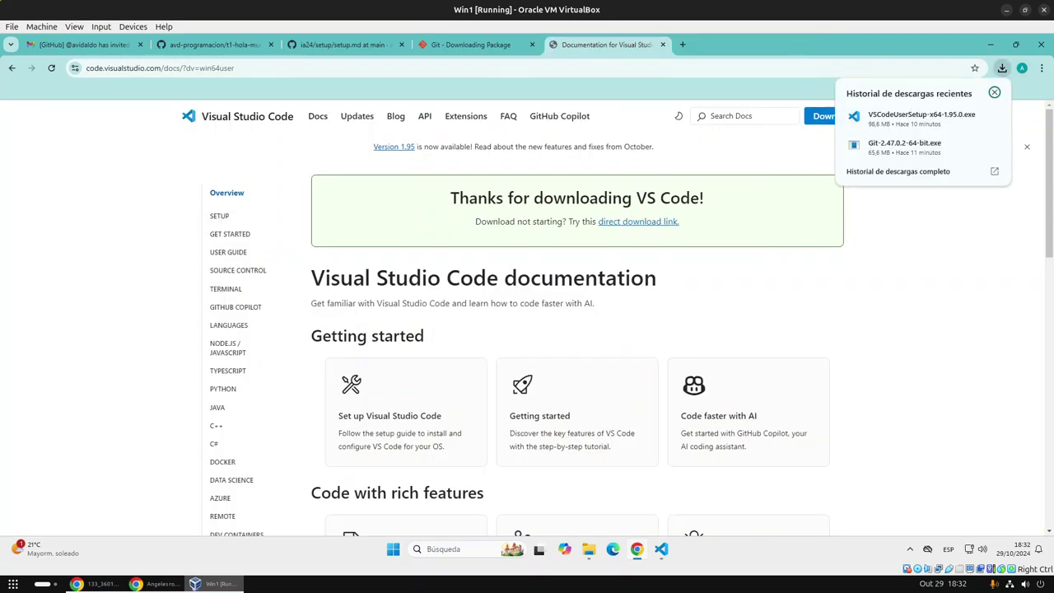
{"action": "left_click", "coordinate": [904, 147]}
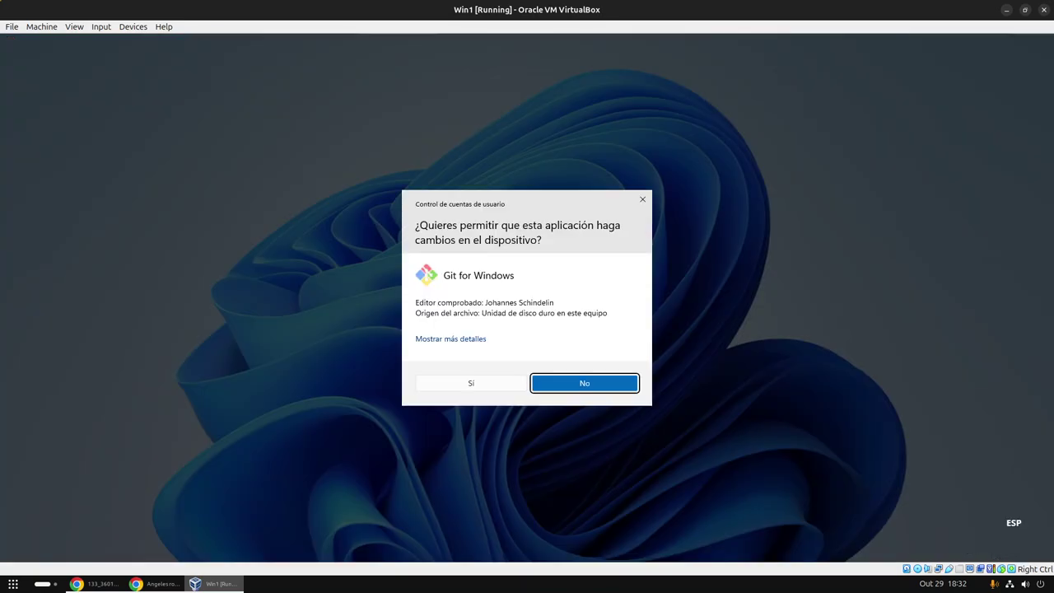
{"action": "left_click", "coordinate": [471, 383]}
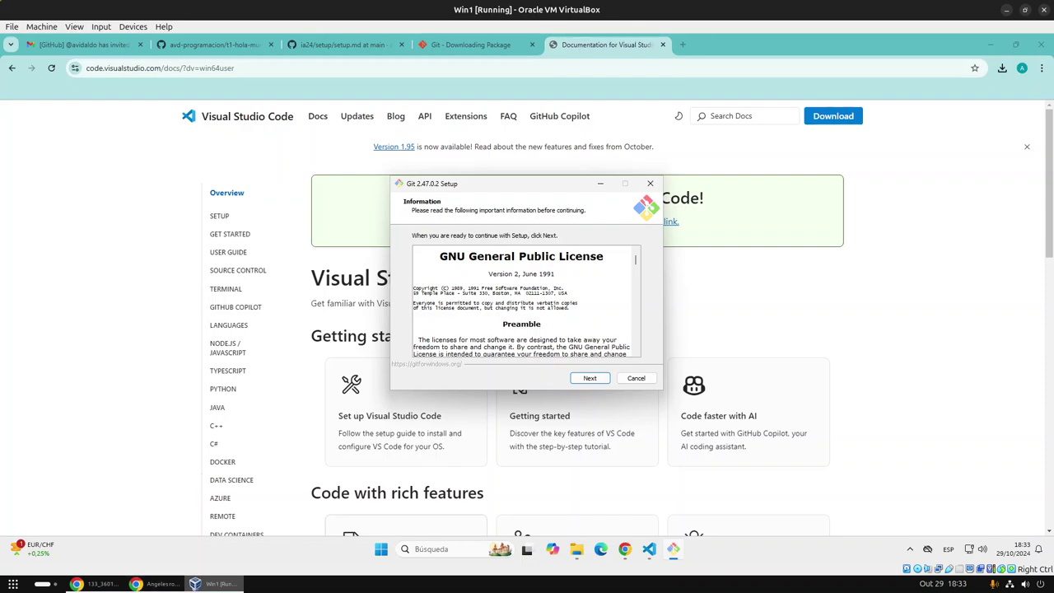
{"action": "double_click", "coordinate": [452, 256]}
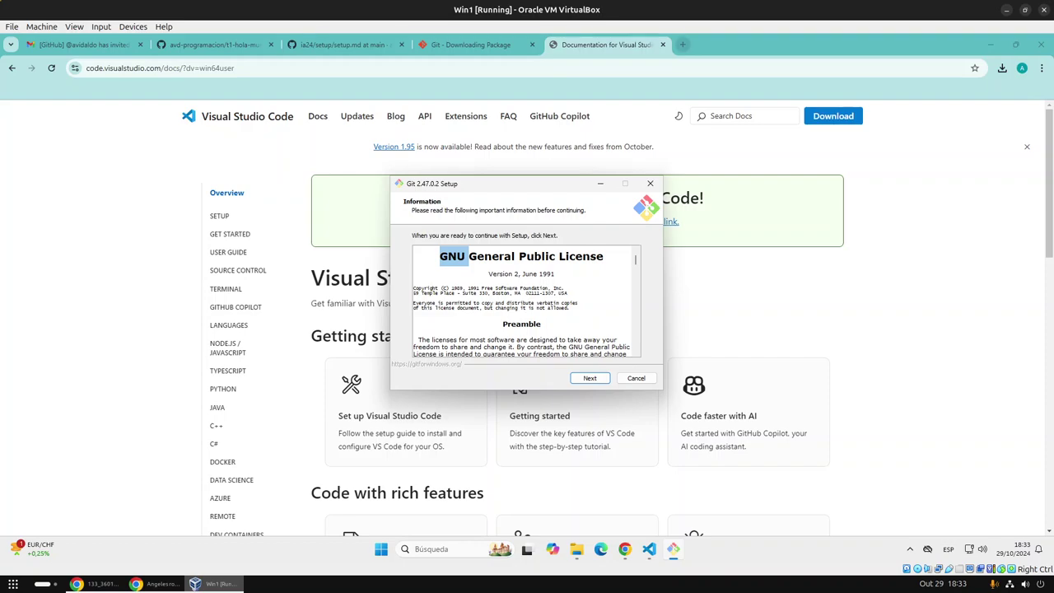
{"action": "left_click", "coordinate": [682, 44]}
Step: Search Google for GNU at 110% zoom and read the Wikipedia article's 'GNU's Not Unix' name explanation
{"action": "type", "text": "GNU"}
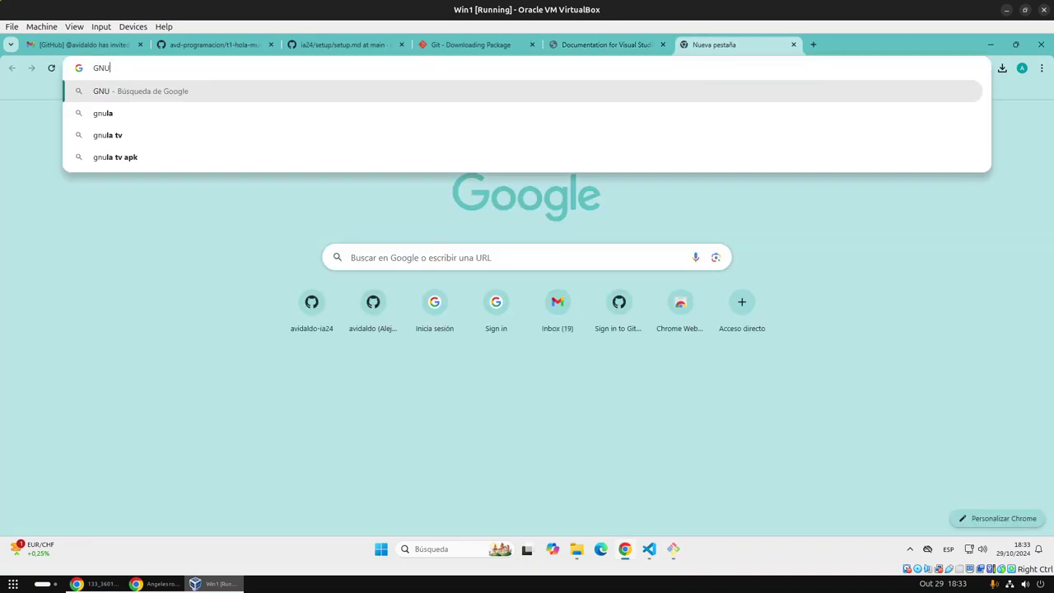
{"action": "key", "text": "Return"}
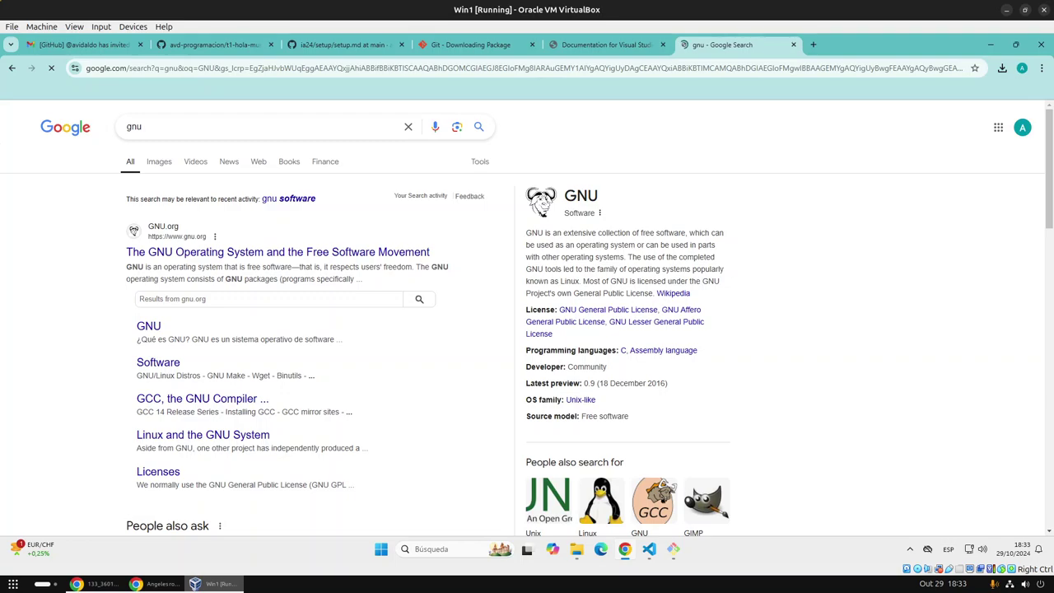
{"action": "key", "text": "ctrl+plus"}
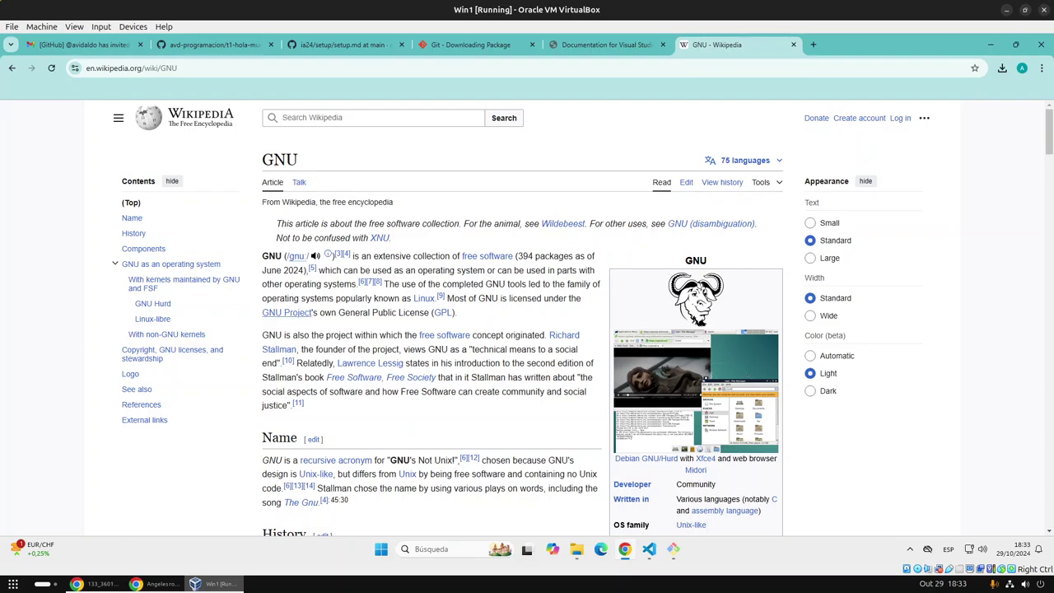
{"action": "mouse_move", "coordinate": [284, 313]}
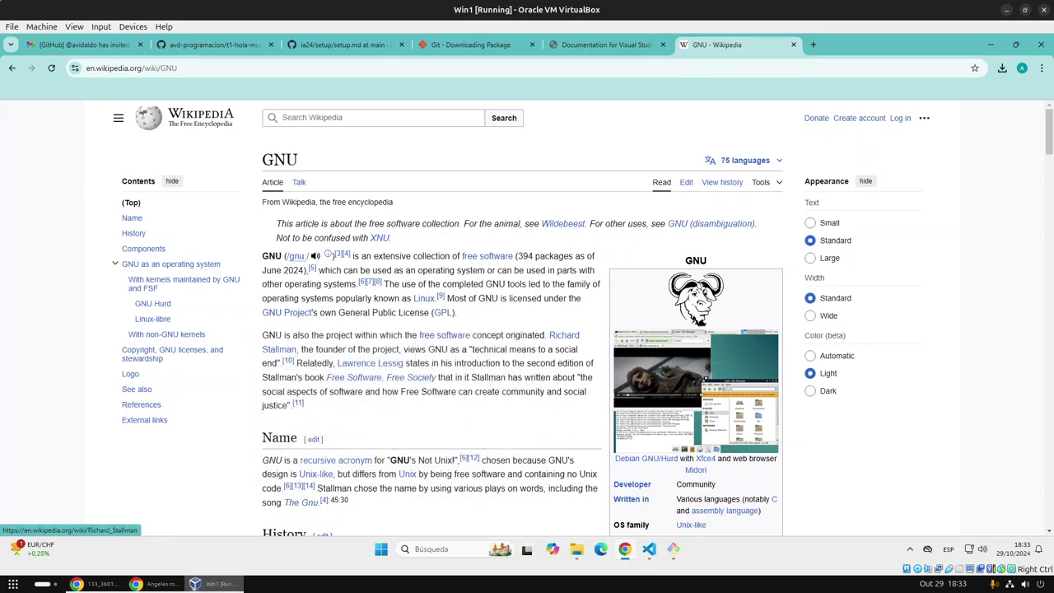
{"action": "scroll", "coordinate": [511, 330], "scroll_direction": "down", "scroll_amount": 2}
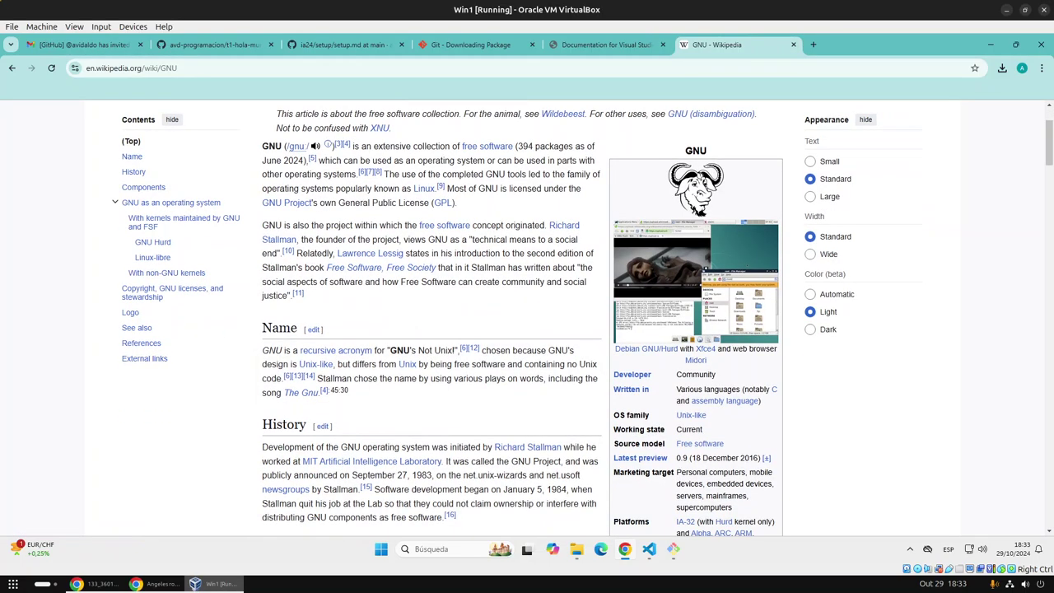
{"action": "left_click_drag", "start_coordinate": [390, 350], "coordinate": [455, 350]}
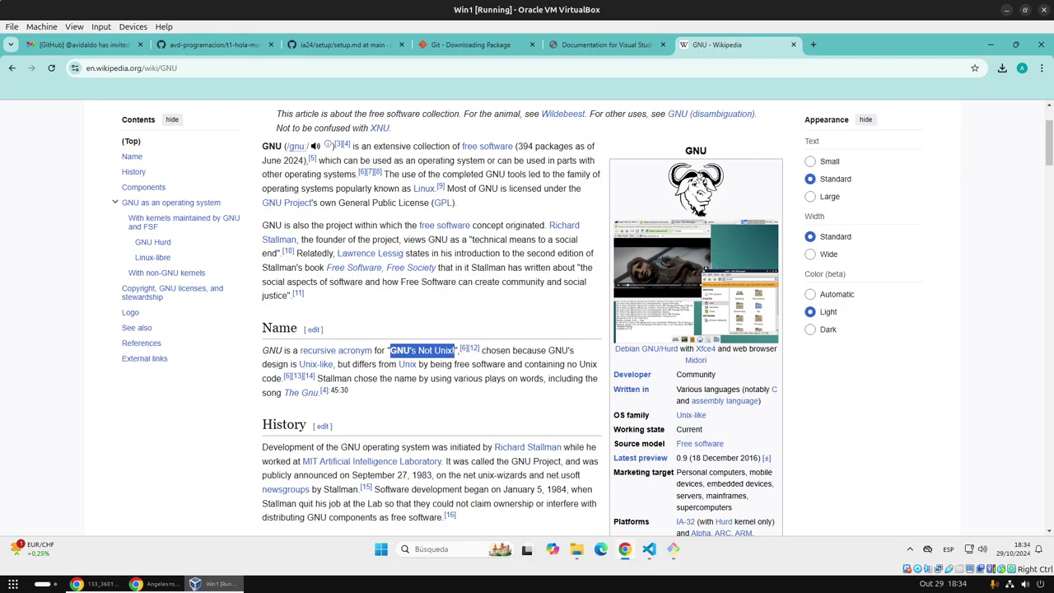
{"action": "left_click", "coordinate": [422, 350]}
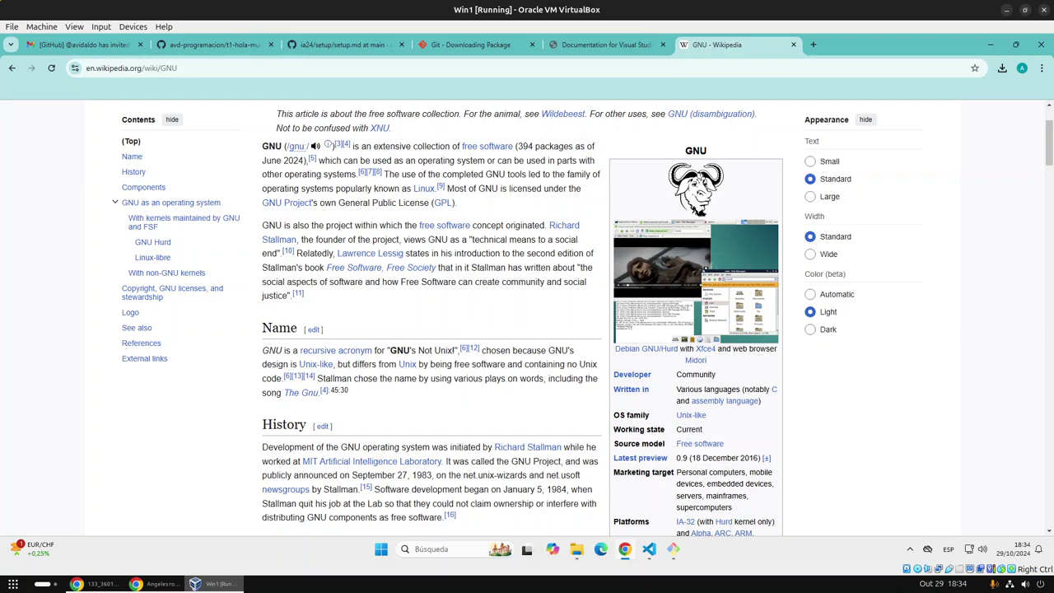
{"action": "scroll", "coordinate": [523, 319], "scroll_direction": "up", "scroll_amount": 2}
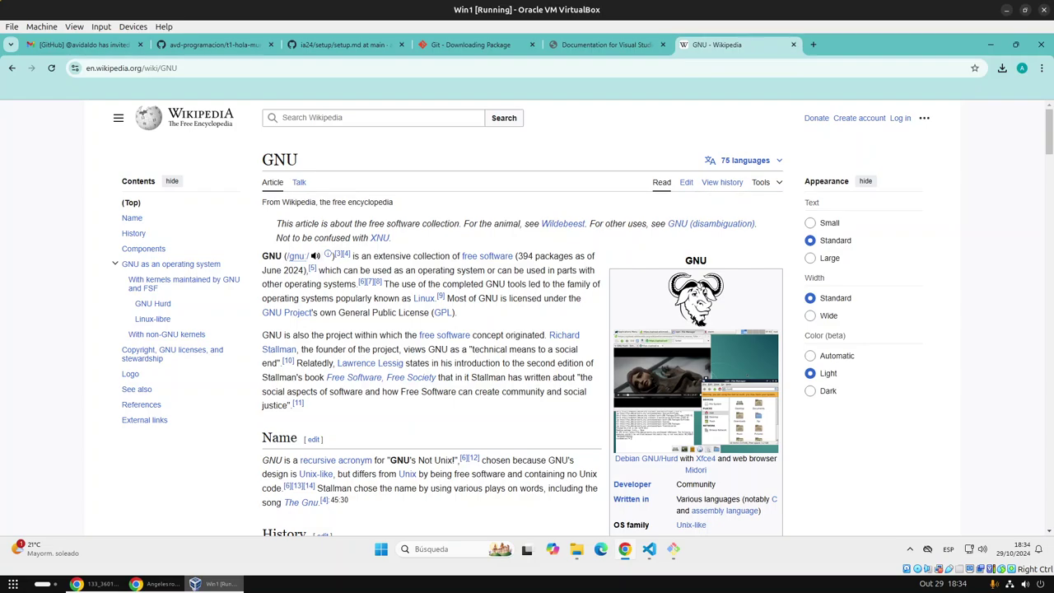
{"action": "mouse_move", "coordinate": [280, 313]}
{"action": "mouse_move", "coordinate": [424, 300]}
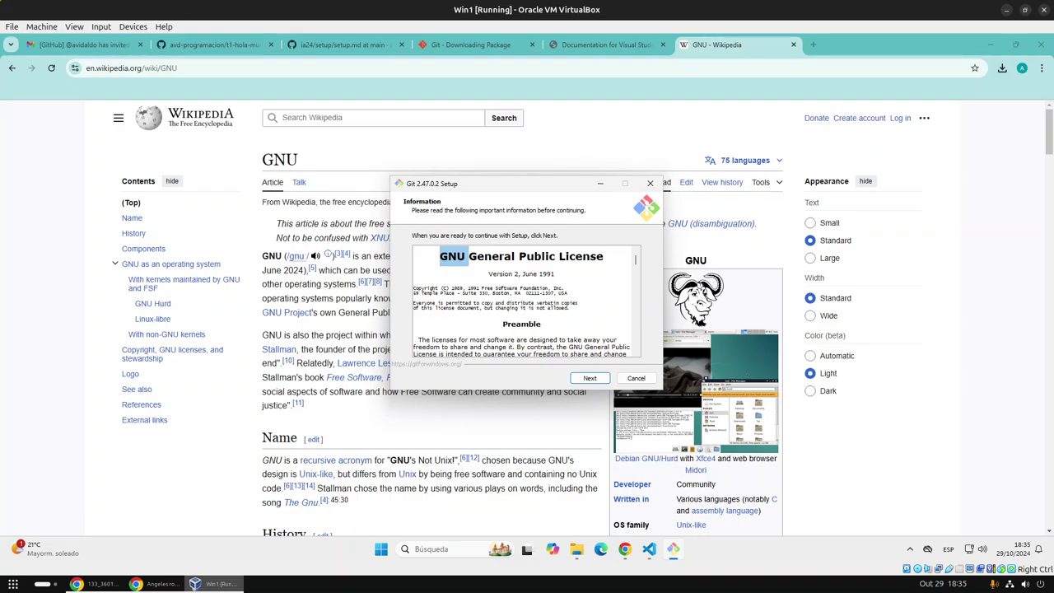
Step: Accept the GNU licence and keep the default C:\Program Files\Git install folder
{"action": "key", "text": "Return"}
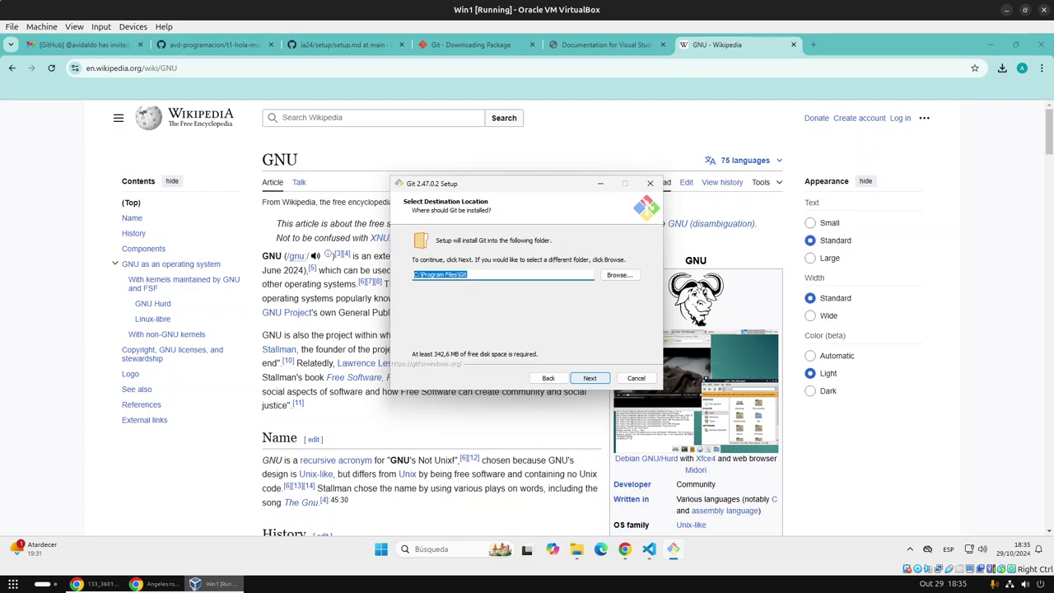
{"action": "key", "text": "Return"}
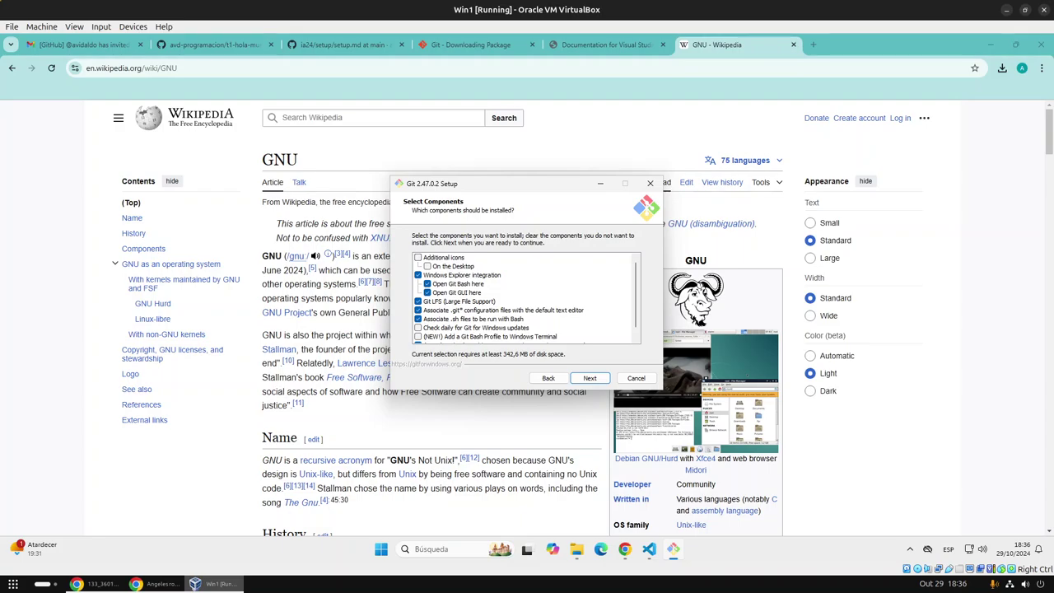
{"action": "scroll", "coordinate": [526, 297], "scroll_direction": "down", "scroll_amount": 1}
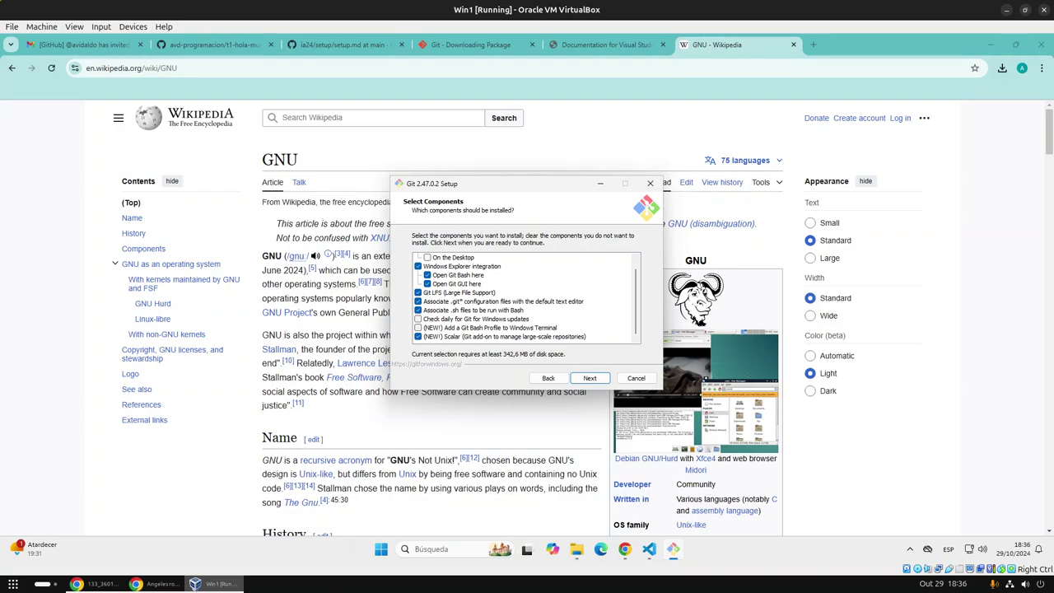
Step: Keep the default components and Start Menu folder, then open a fresh Chrome tab
{"action": "key", "text": "Return"}
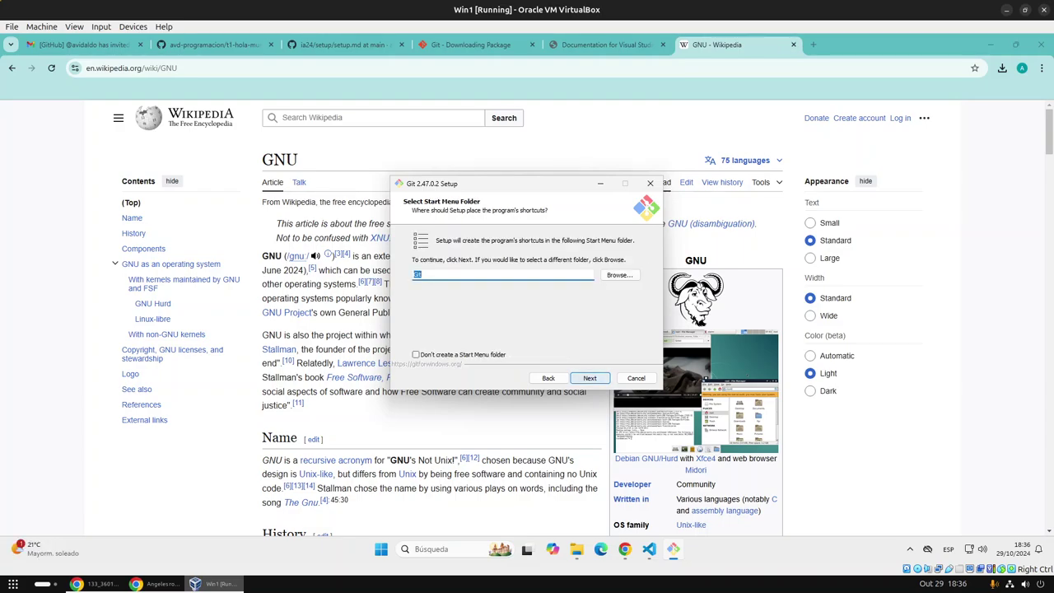
{"action": "key", "text": "Return"}
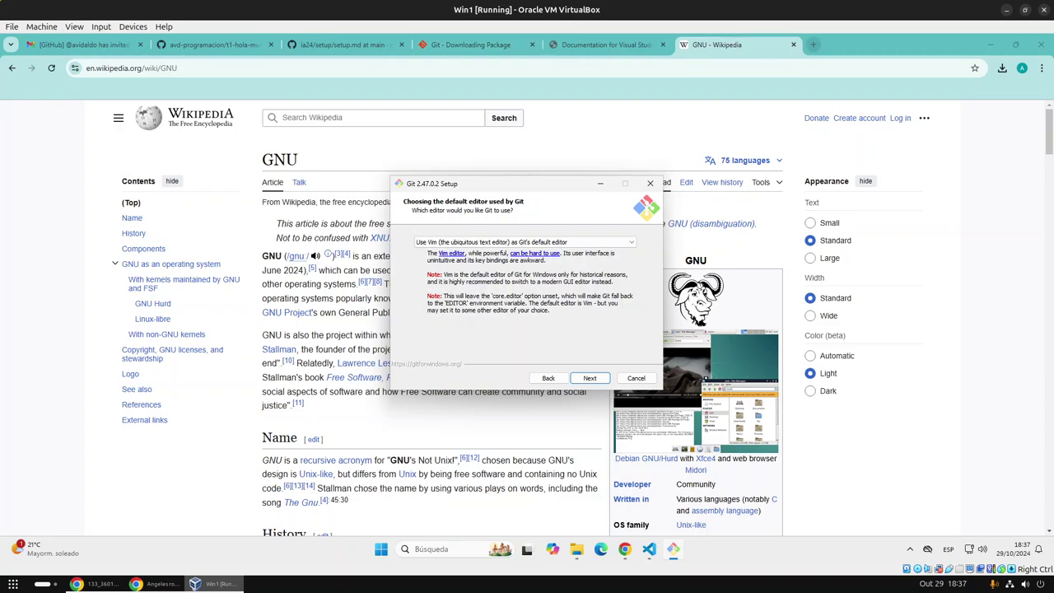
{"action": "key", "text": "alt+Tab"}
{"action": "key", "text": "ctrl+t"}
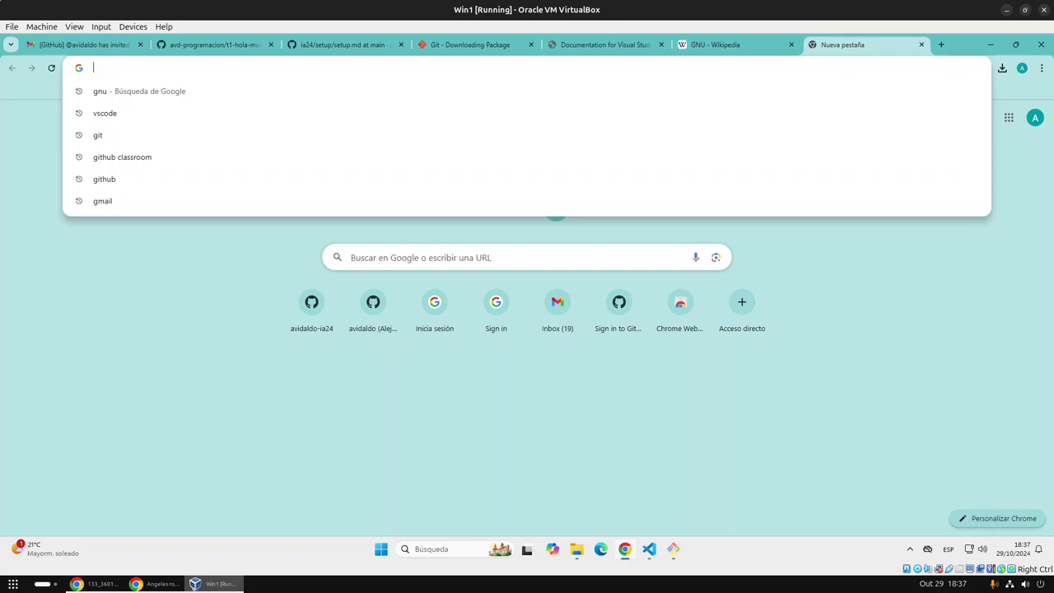
Step: Search 'get out of vim' and open Stack Overflow's 'How do I exit Vim?' question, accepting cookies
{"action": "type", "text": "get out of vim"}
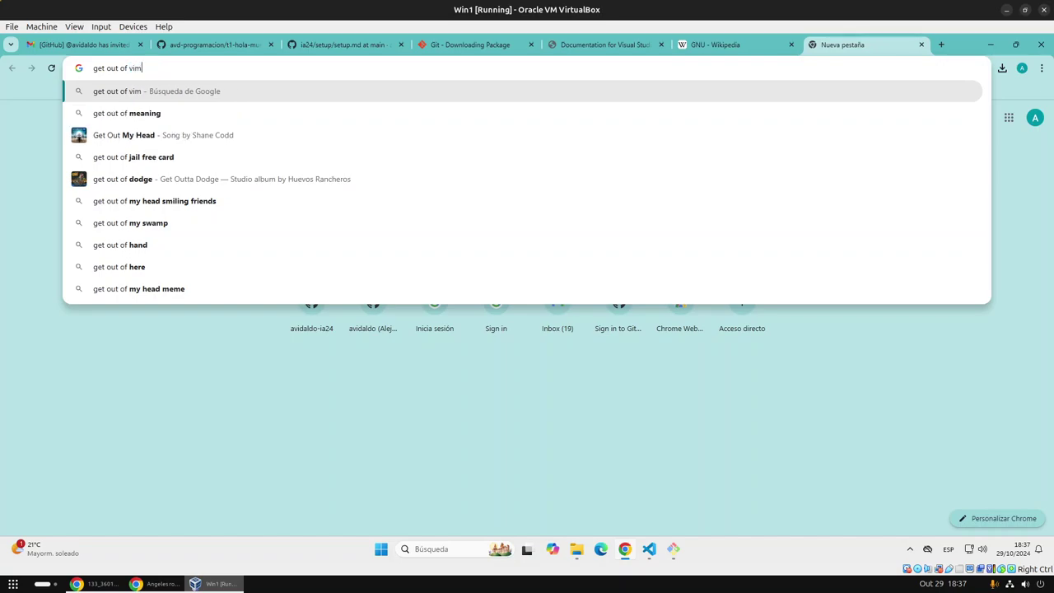
{"action": "key", "text": "Return"}
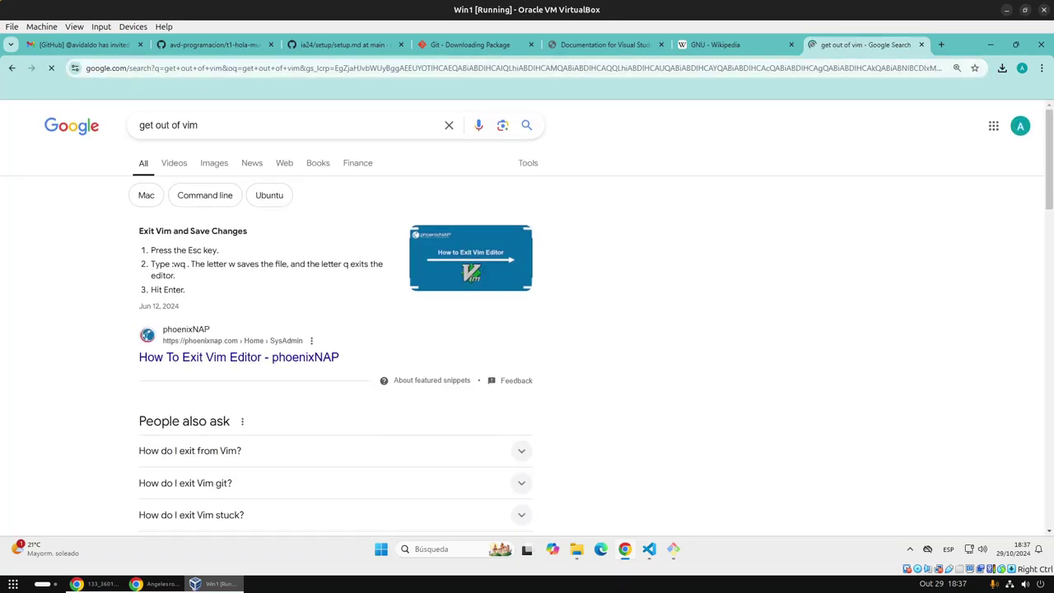
{"action": "scroll", "coordinate": [527, 330], "scroll_direction": "down", "scroll_amount": 2}
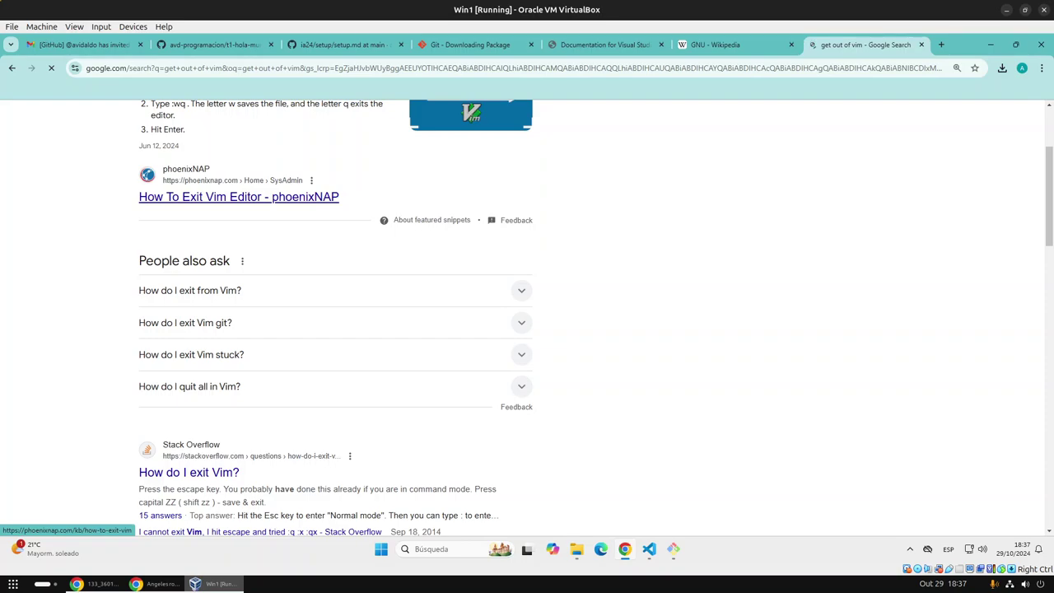
{"action": "scroll", "coordinate": [527, 330], "scroll_direction": "down", "scroll_amount": 3}
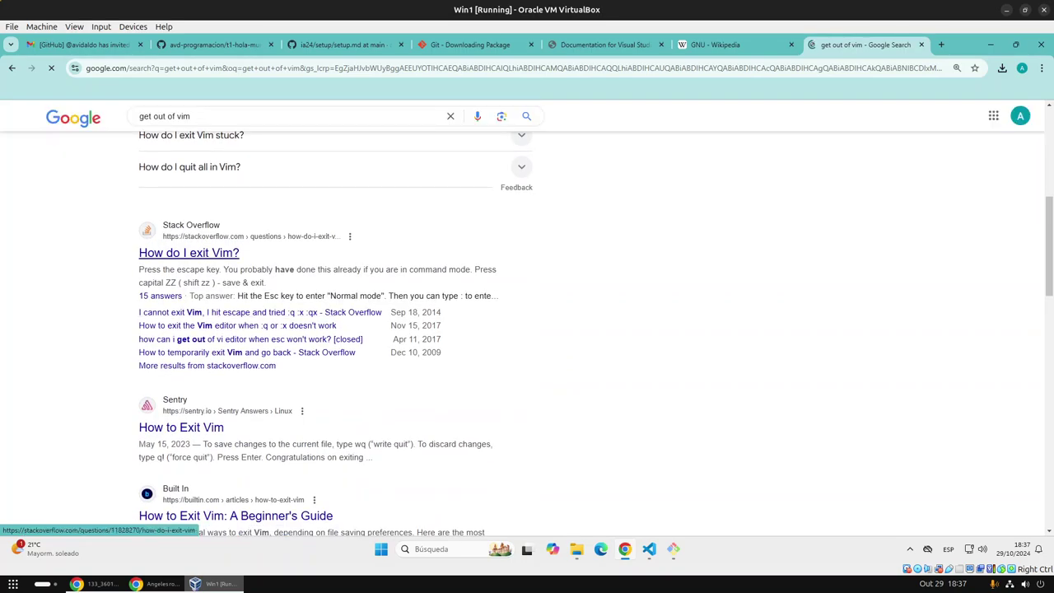
{"action": "middle_click", "coordinate": [189, 253]}
{"action": "left_click", "coordinate": [873, 44]}
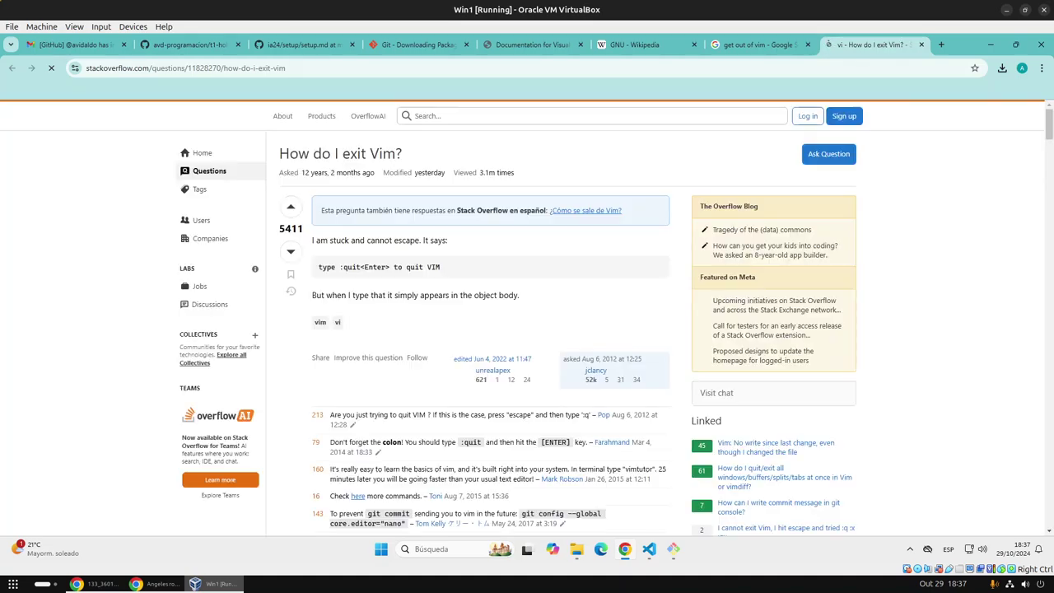
{"action": "left_click_drag", "start_coordinate": [285, 228], "coordinate": [303, 229]}
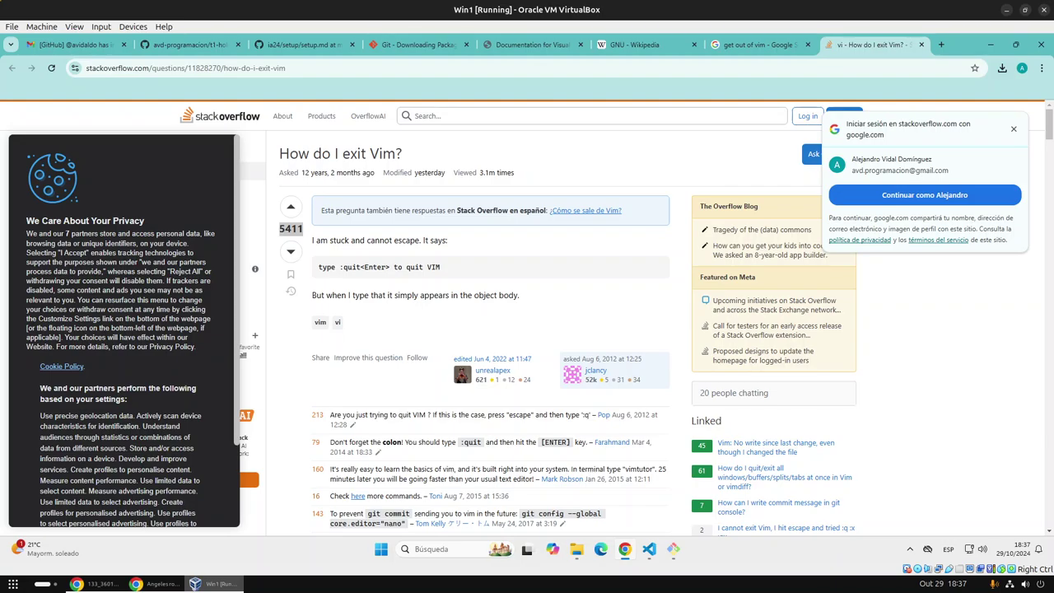
{"action": "scroll", "coordinate": [123, 370], "scroll_direction": "down", "scroll_amount": 3}
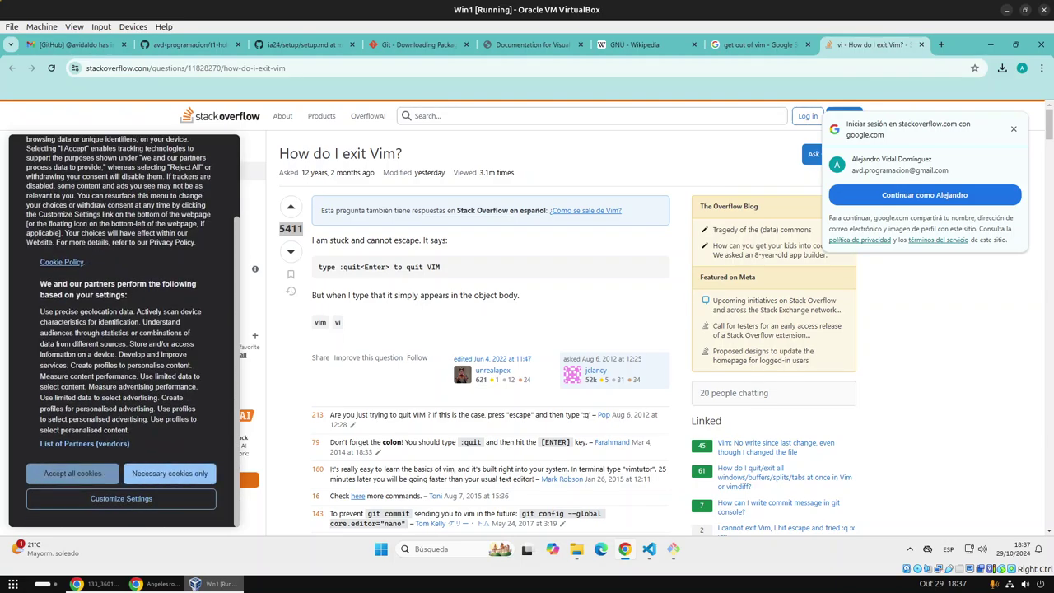
{"action": "left_click", "coordinate": [72, 474]}
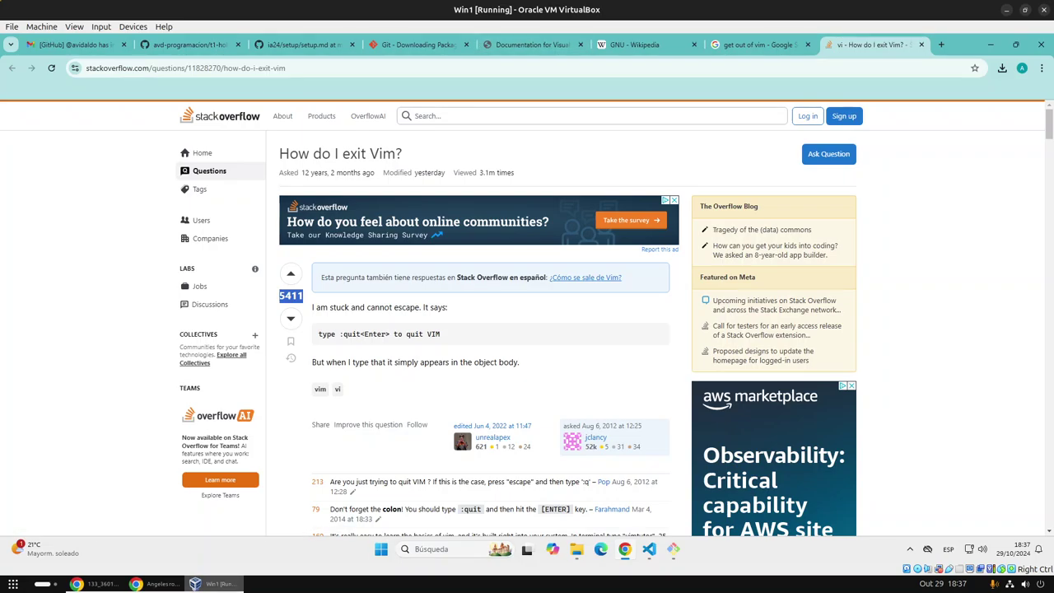
{"action": "key", "text": "alt+Tab"}
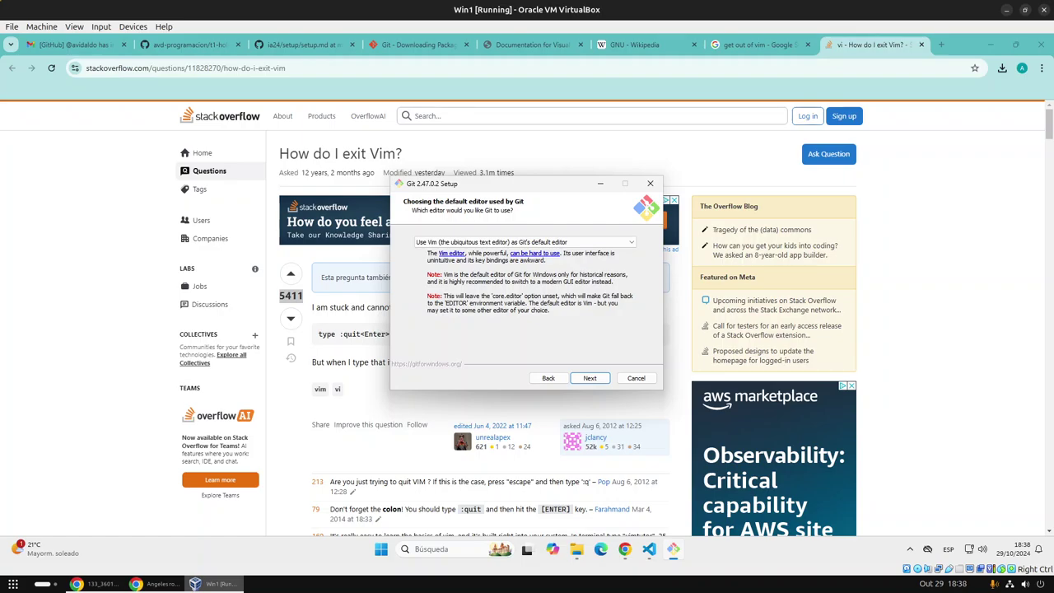
Step: Compare the editor options, then set Visual Studio Code as Git's default editor and continue
{"action": "left_click", "coordinate": [523, 242]}
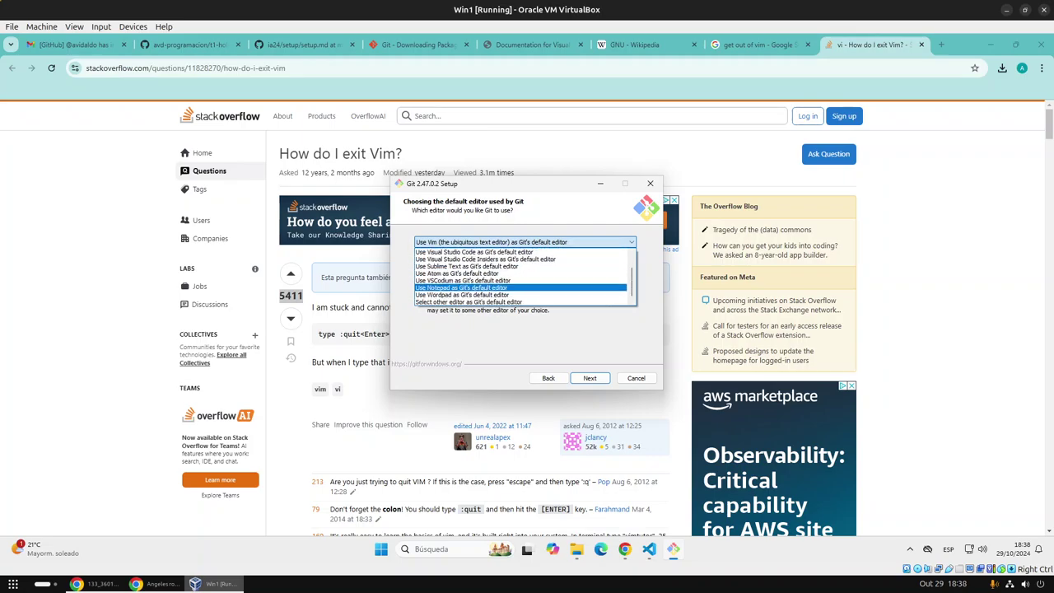
{"action": "scroll", "coordinate": [520, 276], "scroll_direction": "up", "scroll_amount": 1}
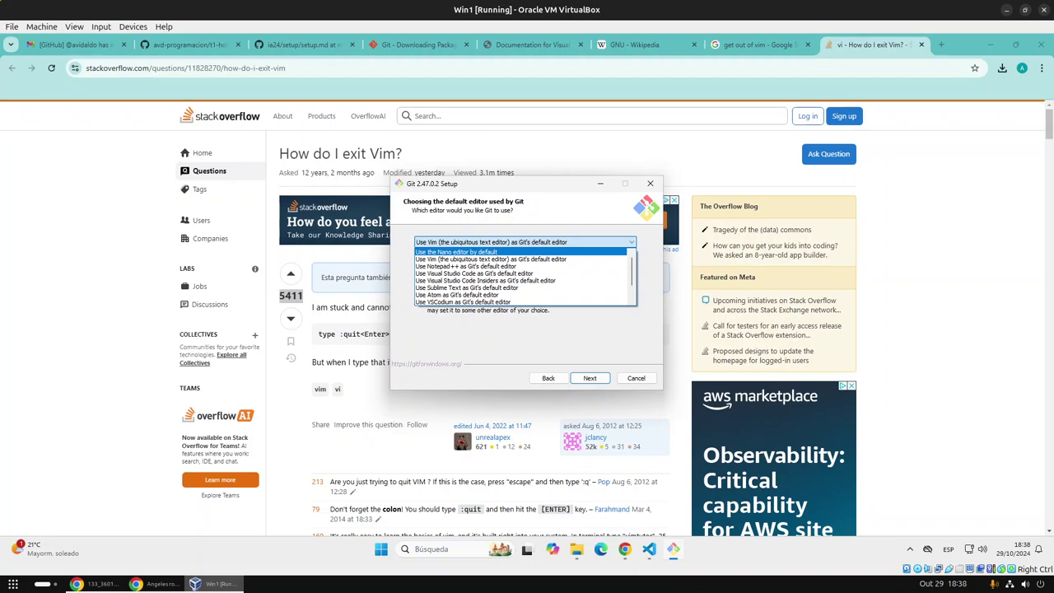
{"action": "key", "text": "Down"}
{"action": "key", "text": "Down"}
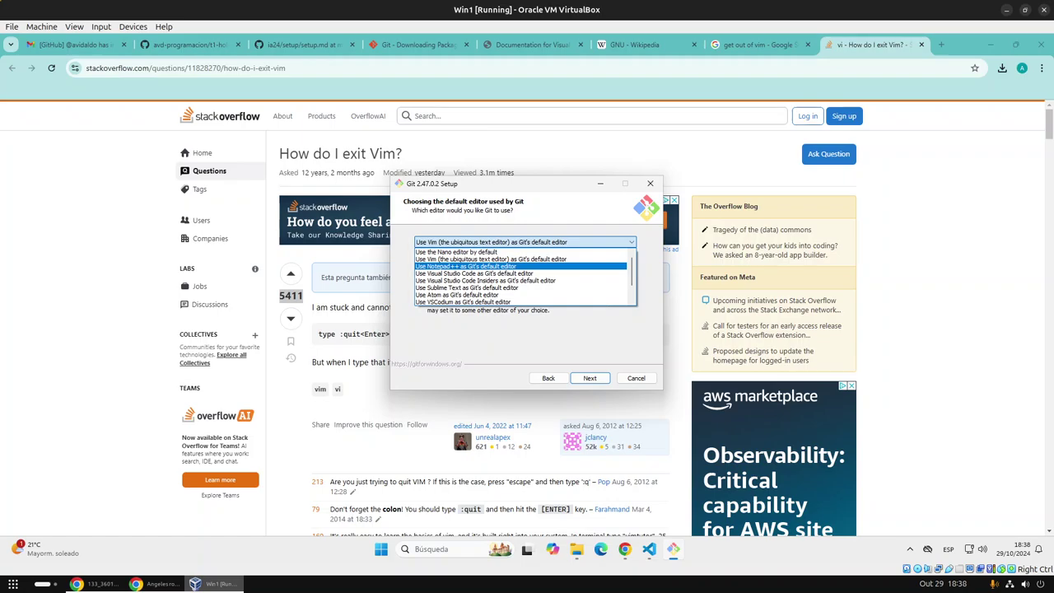
{"action": "key", "text": "Down"}
{"action": "key", "text": "Down"}
{"action": "key", "text": "Down"}
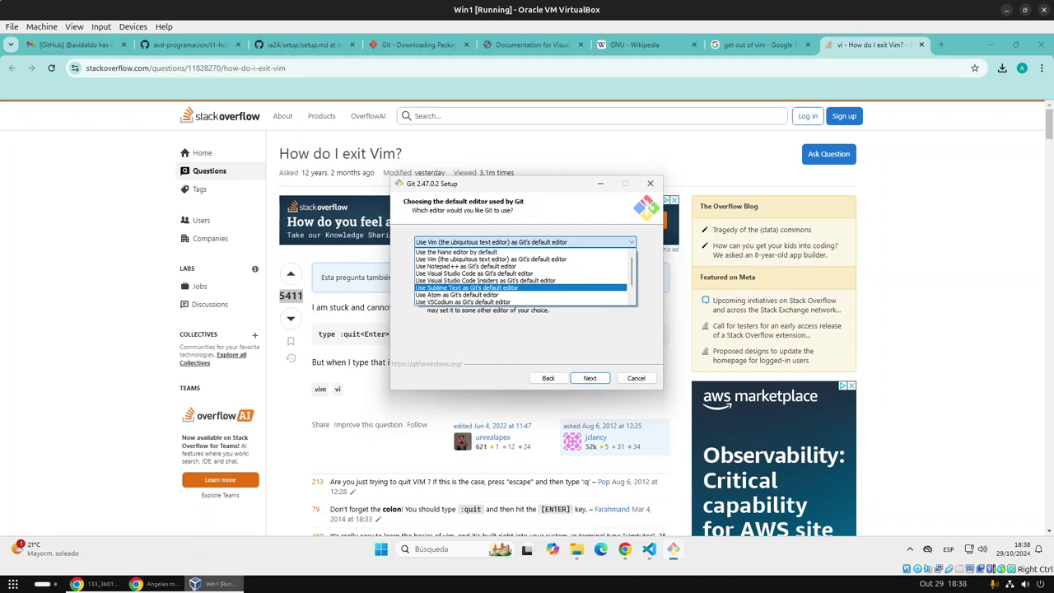
{"action": "key", "text": "Up"}
{"action": "key", "text": "Up"}
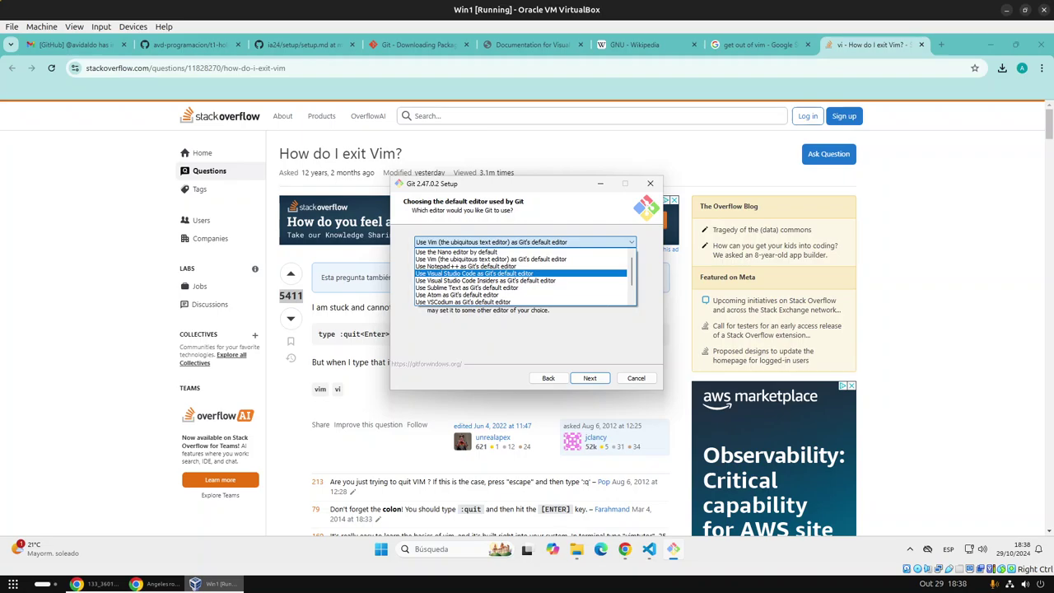
{"action": "scroll", "coordinate": [521, 277], "scroll_direction": "down", "scroll_amount": 3}
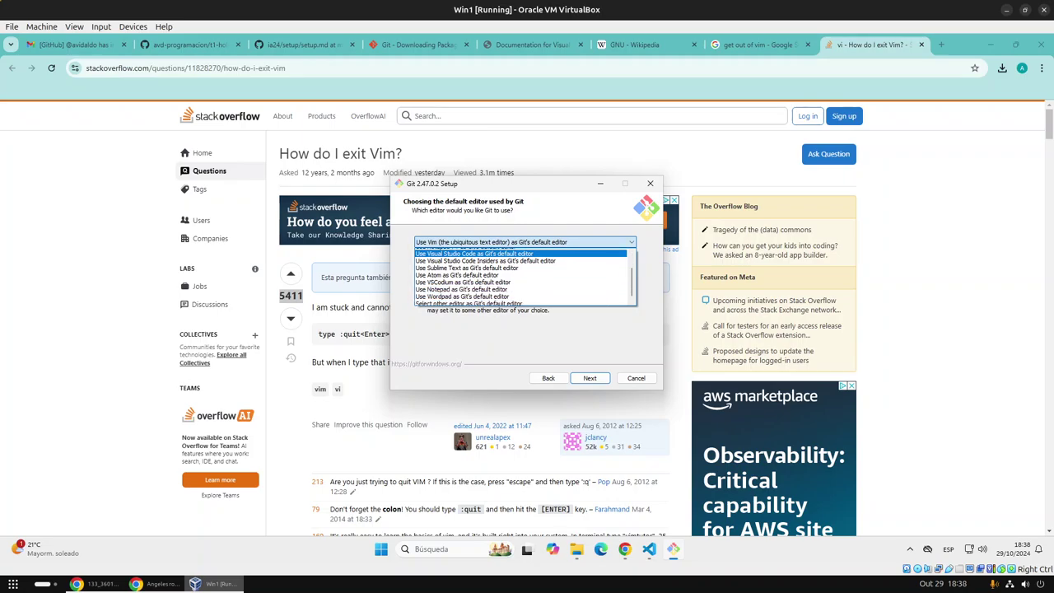
{"action": "scroll", "coordinate": [521, 277], "scroll_direction": "up", "scroll_amount": 3}
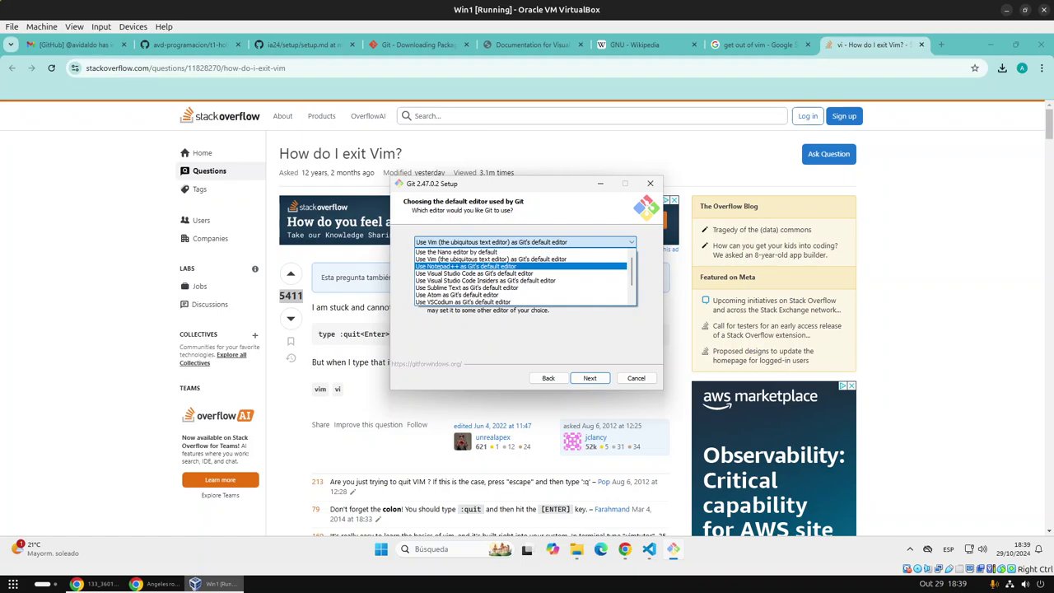
{"action": "left_click", "coordinate": [465, 266]}
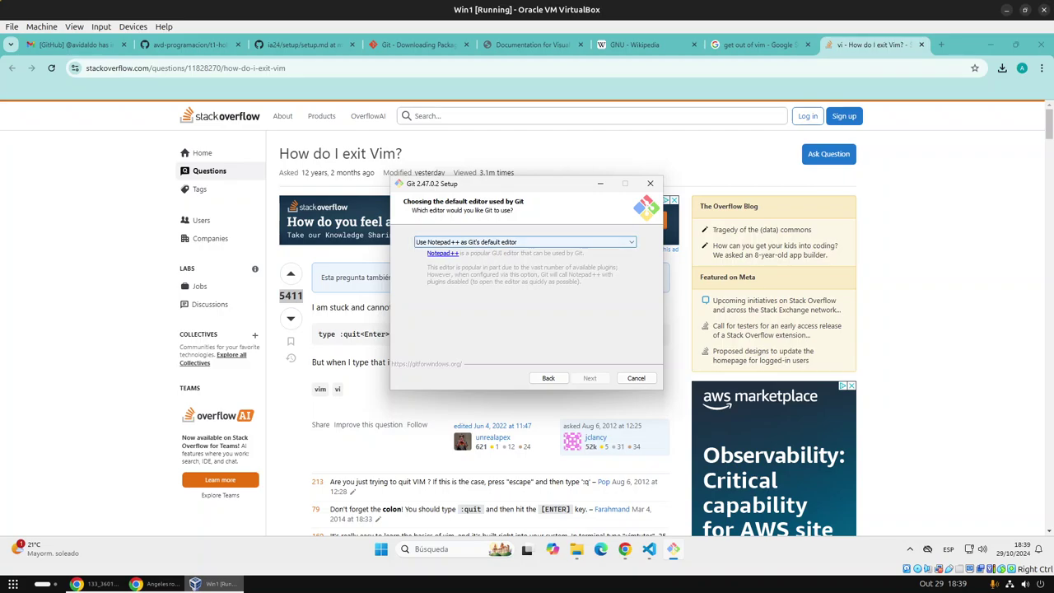
{"action": "left_click", "coordinate": [524, 242]}
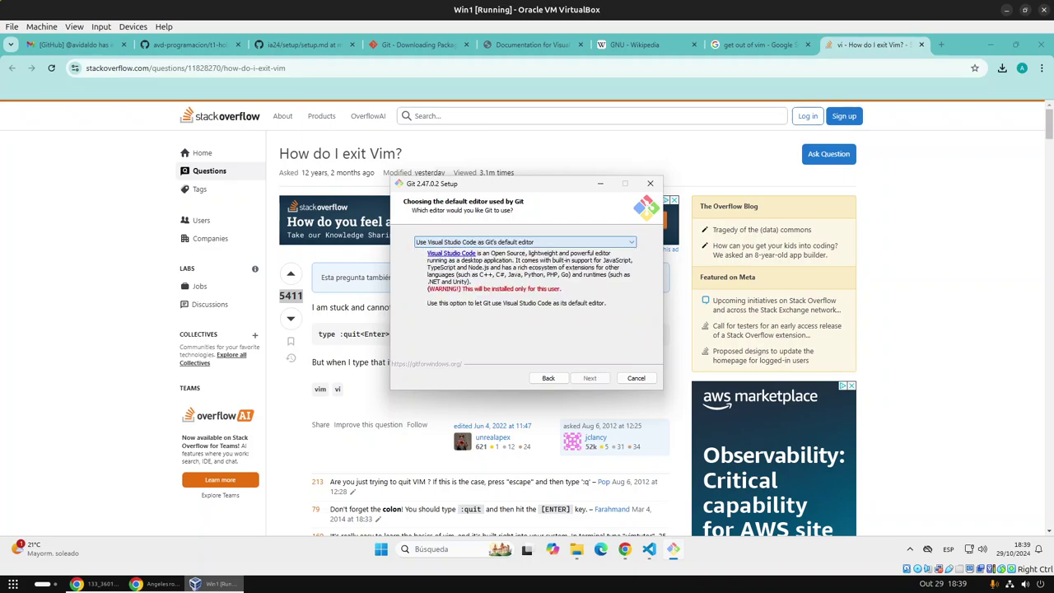
{"action": "left_click", "coordinate": [474, 259]}
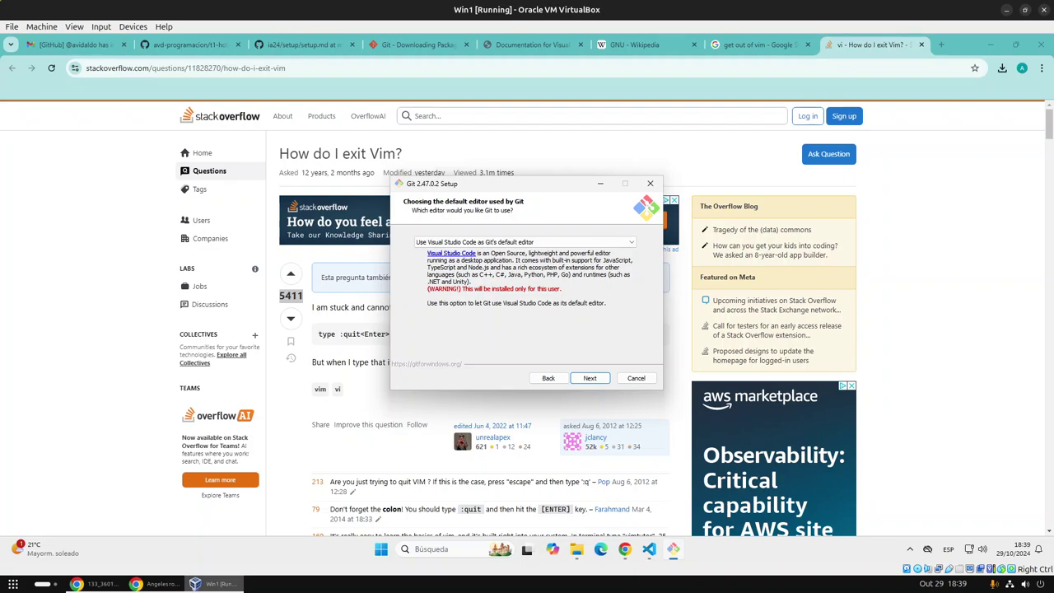
{"action": "key", "text": "Return"}
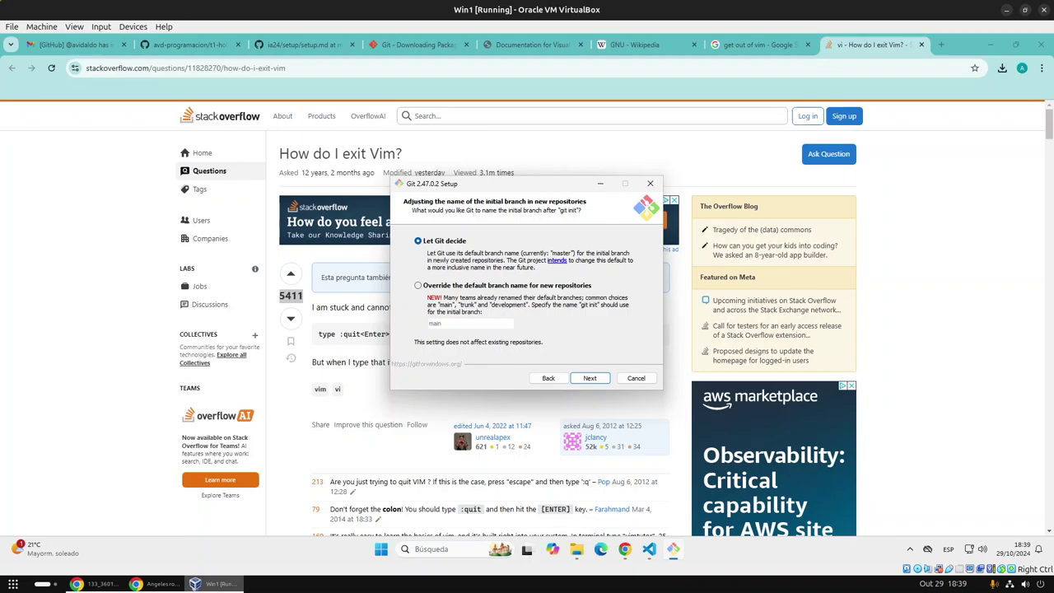
Step: Keep 'Let Git decide' for the initial branch name
{"action": "key", "text": "Down"}
{"action": "key", "text": "Up"}
{"action": "left_click", "coordinate": [589, 378]}
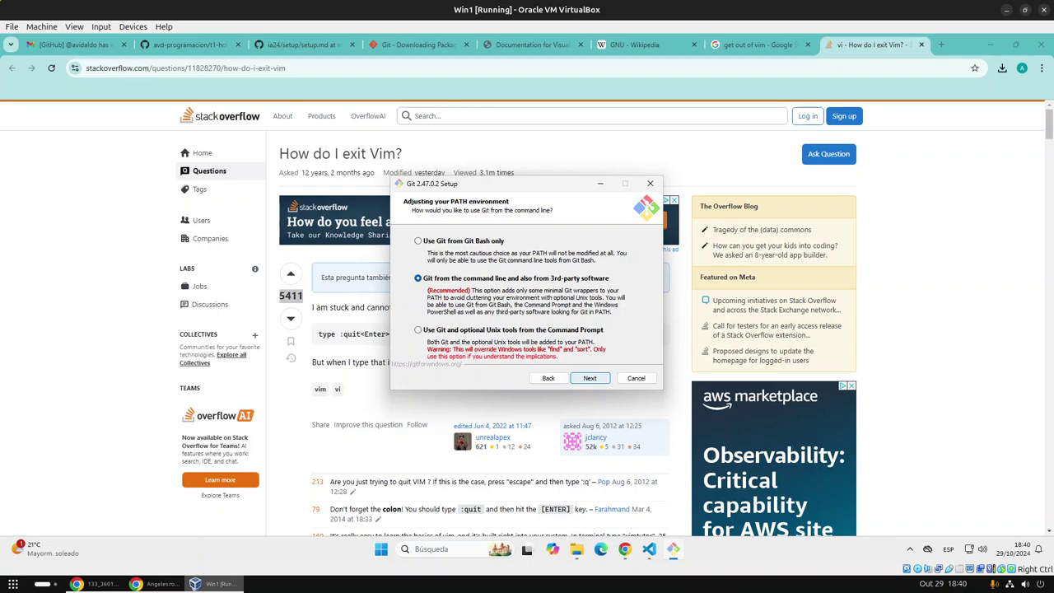
Step: Keep the recommended PATH setting, bundled OpenSSH and OpenSSL HTTPS backend
{"action": "key", "text": "Return"}
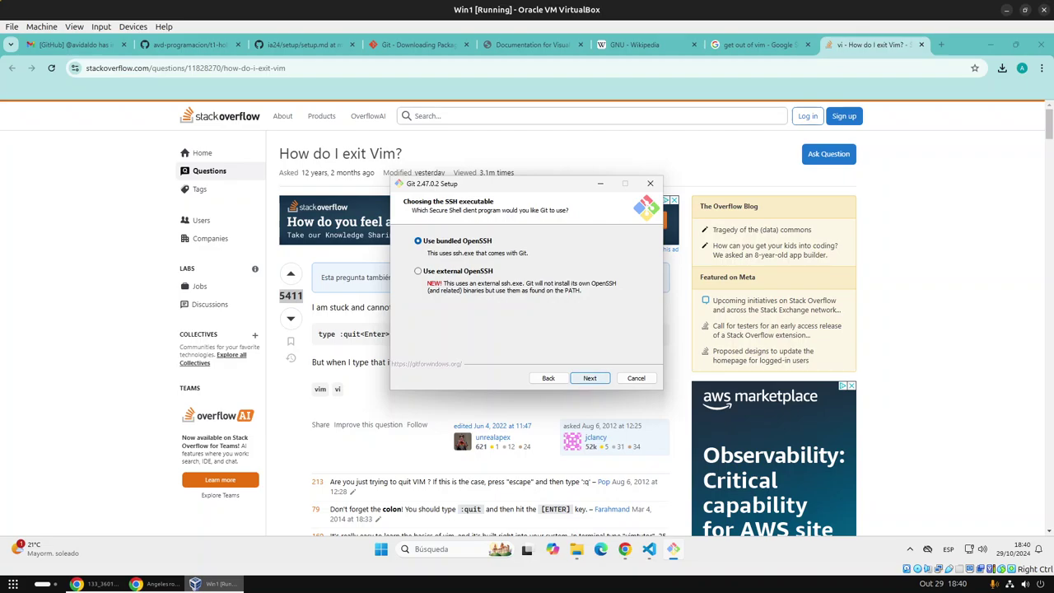
{"action": "key", "text": "Return"}
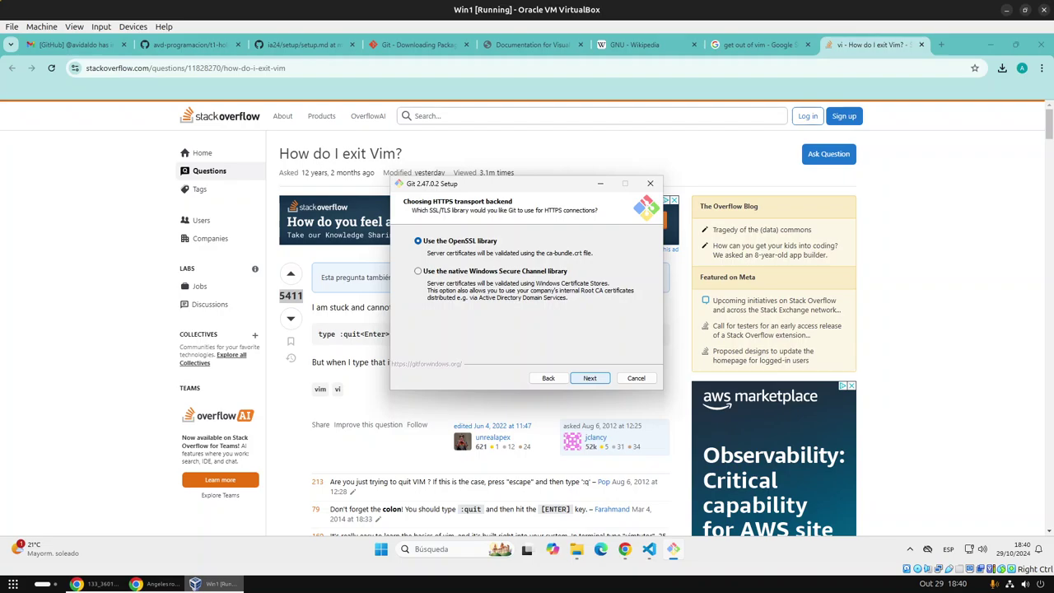
{"action": "key", "text": "Return"}
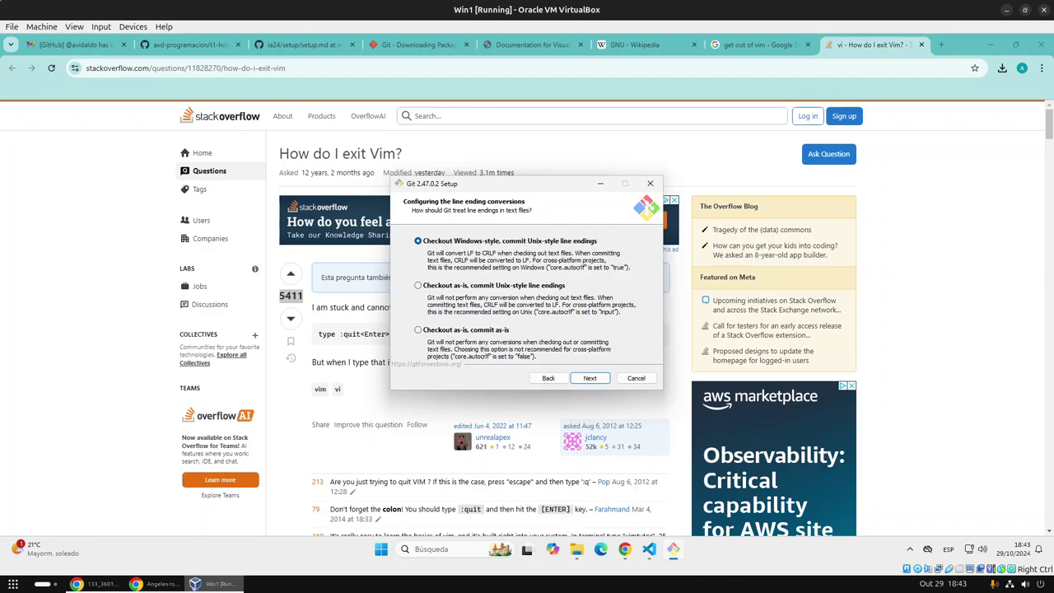
Step: Accept the default line-ending conversion and keep MinTTY as the terminal emulator
{"action": "key", "text": "Return"}
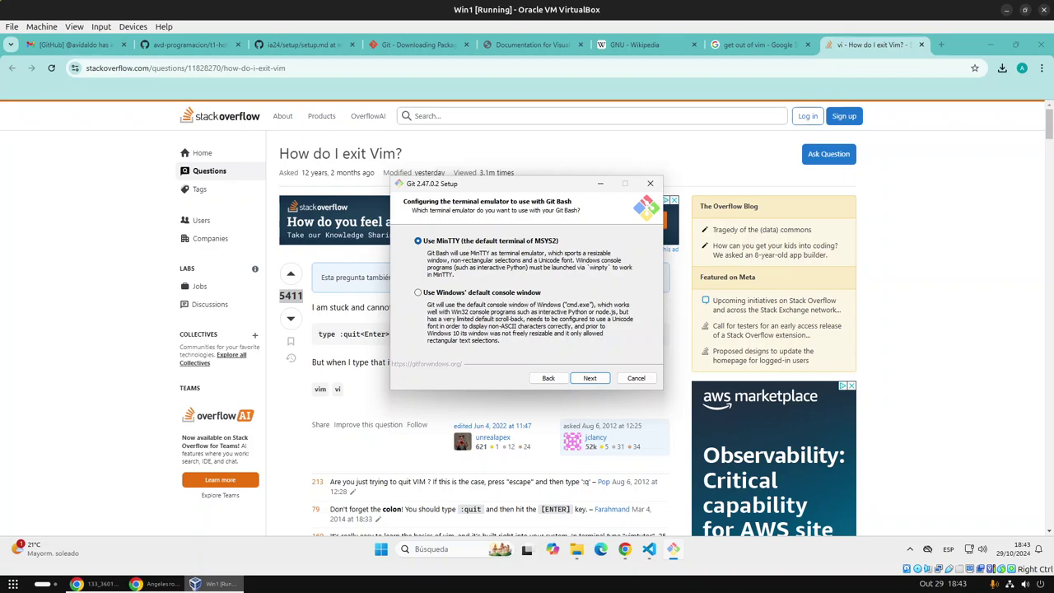
{"action": "left_click", "coordinate": [590, 378]}
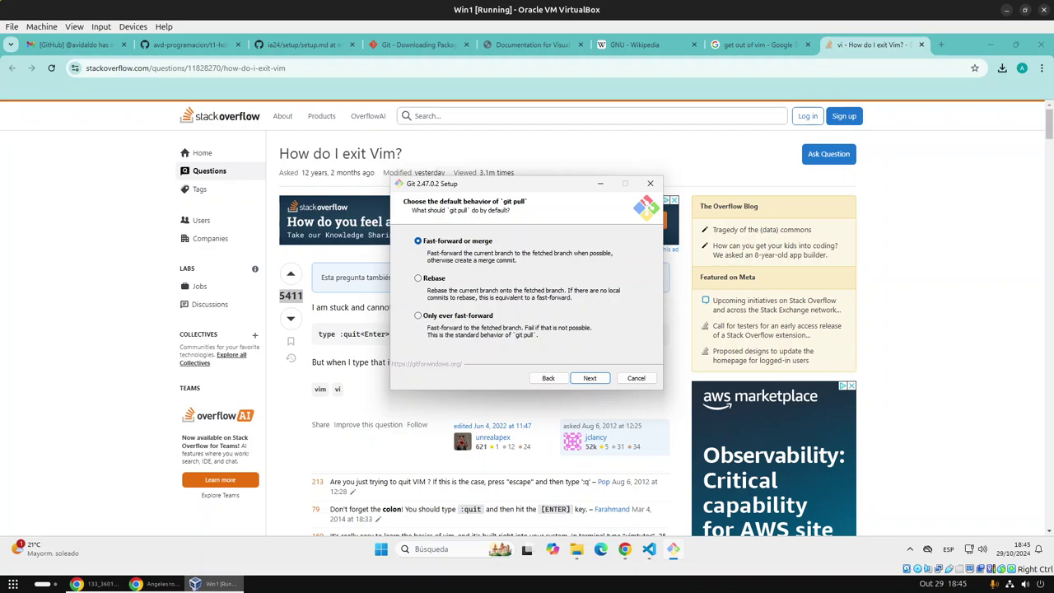
Step: Keep Fast-forward or merge, Git Credential Manager and the default extra options, then install Git
{"action": "key", "text": "Return"}
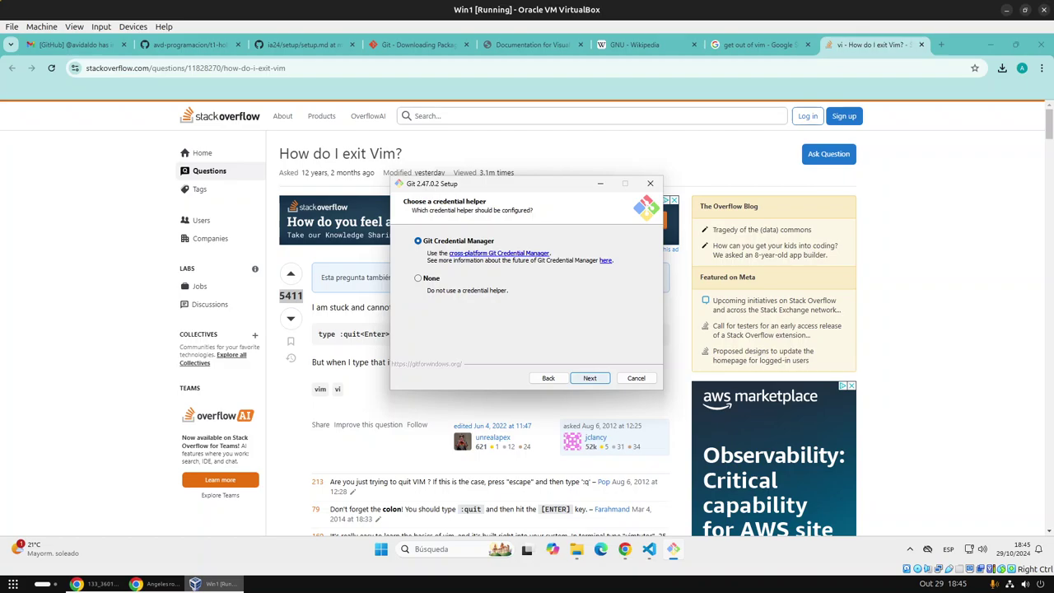
{"action": "left_click", "coordinate": [548, 378]}
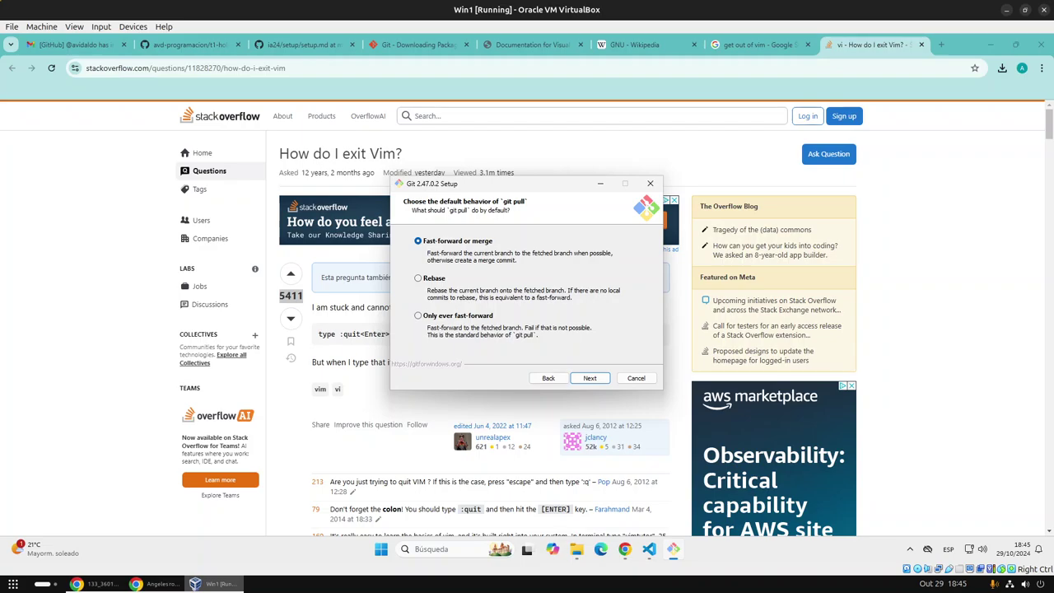
{"action": "left_click", "coordinate": [589, 378]}
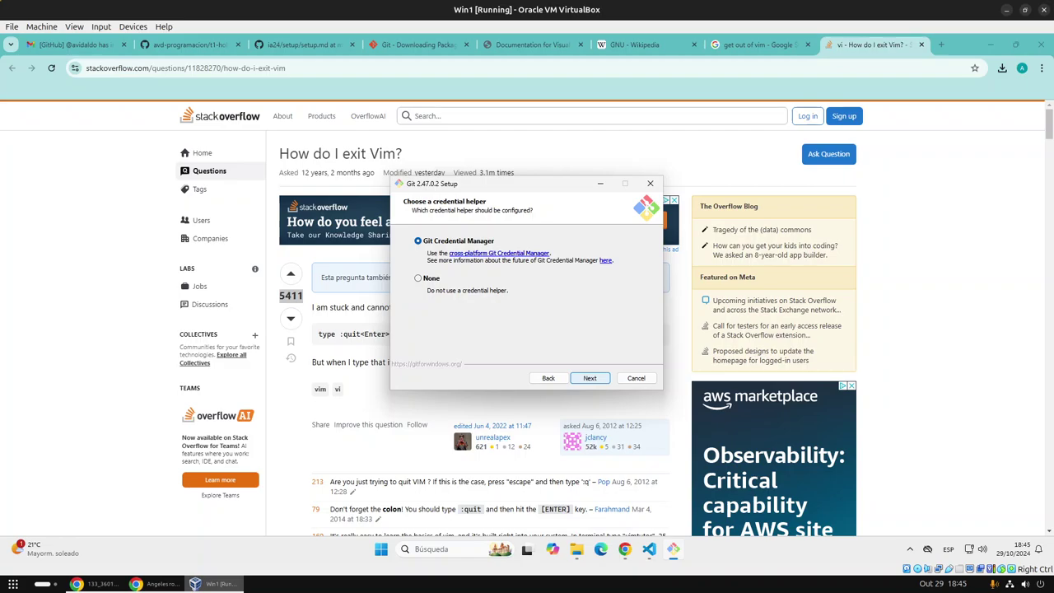
{"action": "left_click", "coordinate": [590, 378]}
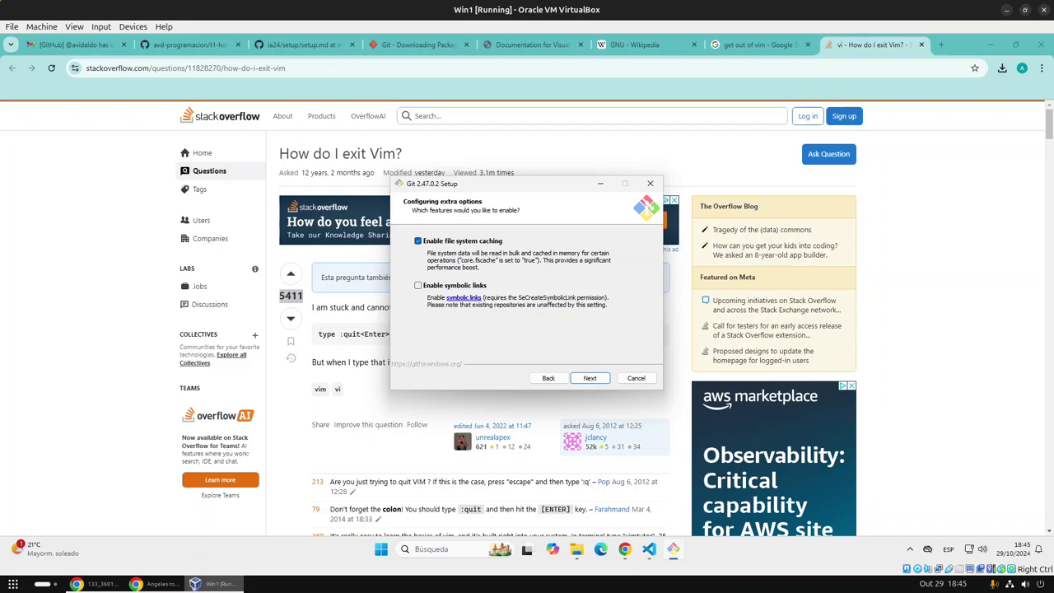
{"action": "left_click", "coordinate": [590, 378]}
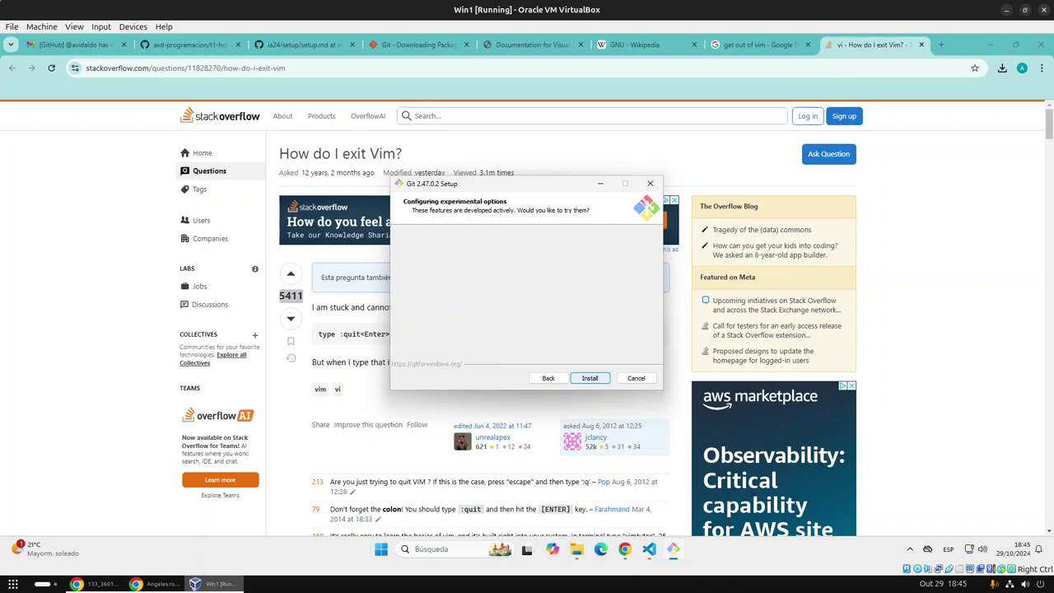
{"action": "left_click", "coordinate": [590, 378]}
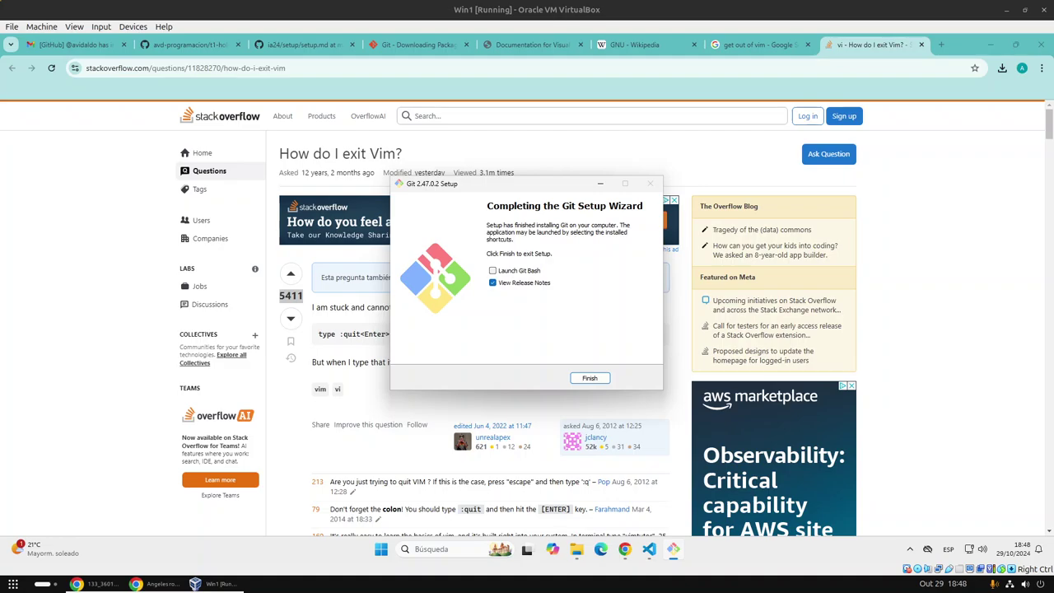
Step: Leave View Release Notes checked and finish the Git setup wizard
{"action": "left_click", "coordinate": [493, 283]}
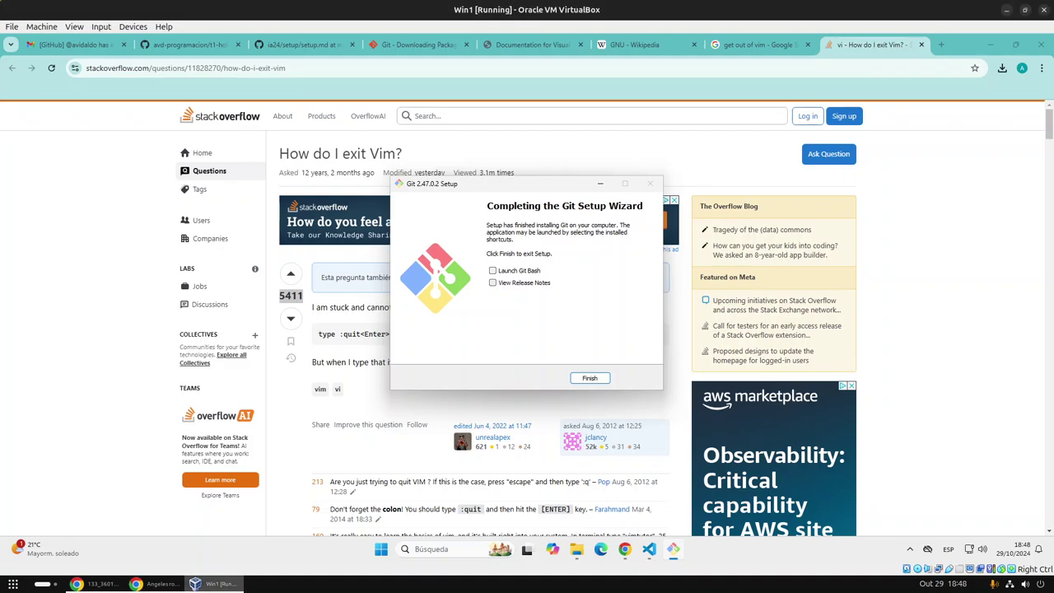
{"action": "left_click", "coordinate": [493, 283]}
{"action": "left_click", "coordinate": [576, 379]}
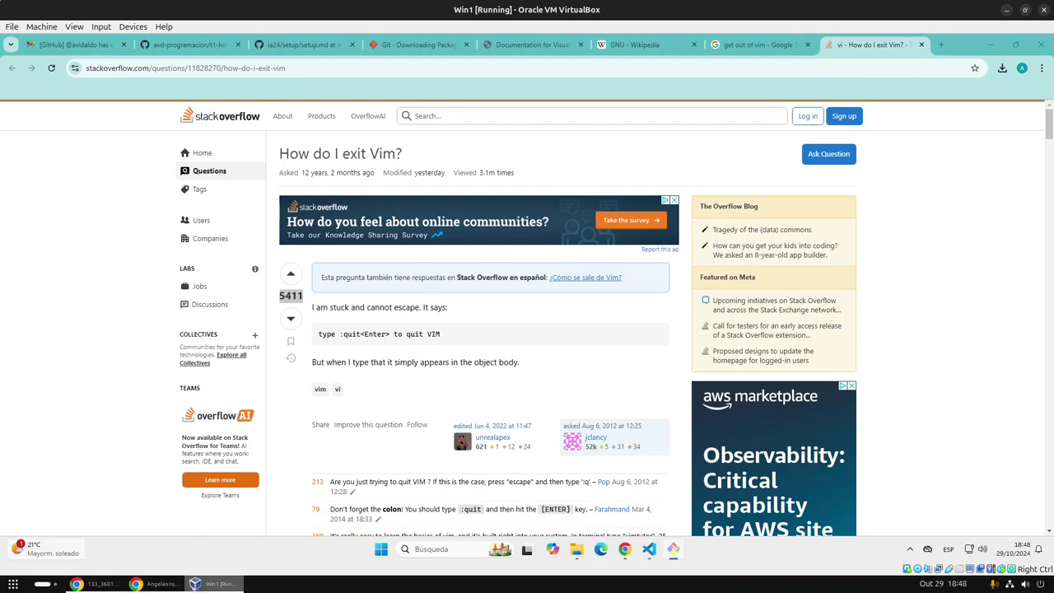
{"action": "mouse_move", "coordinate": [25, 549]}
{"action": "mouse_move", "coordinate": [210, 584]}
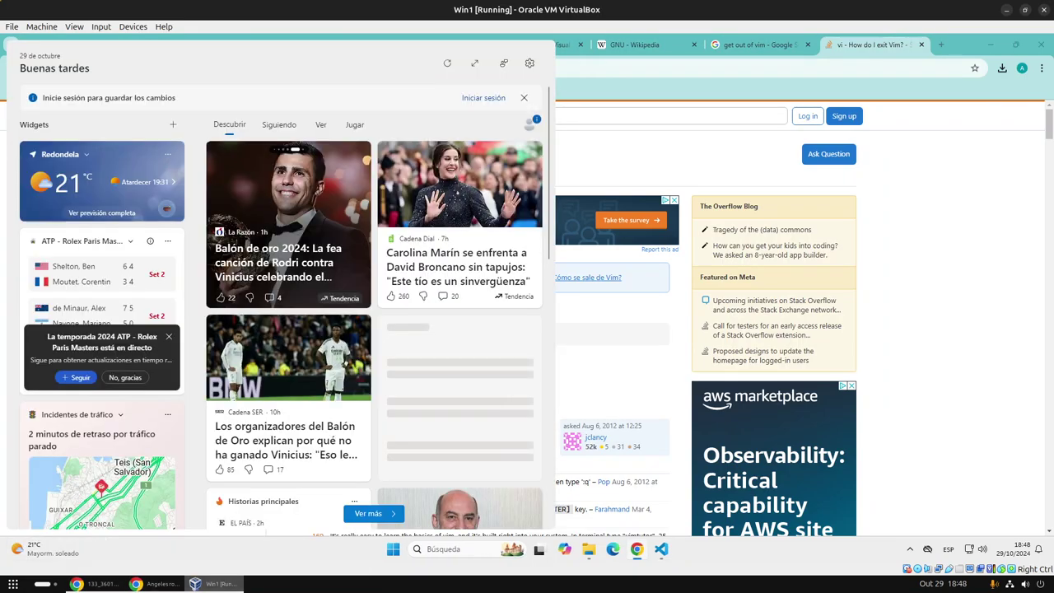
Step: Close VS Code, pin Visual Studio Code to the taskbar via a 'vsc' search, and show Source Control
{"action": "left_click", "coordinate": [662, 549]}
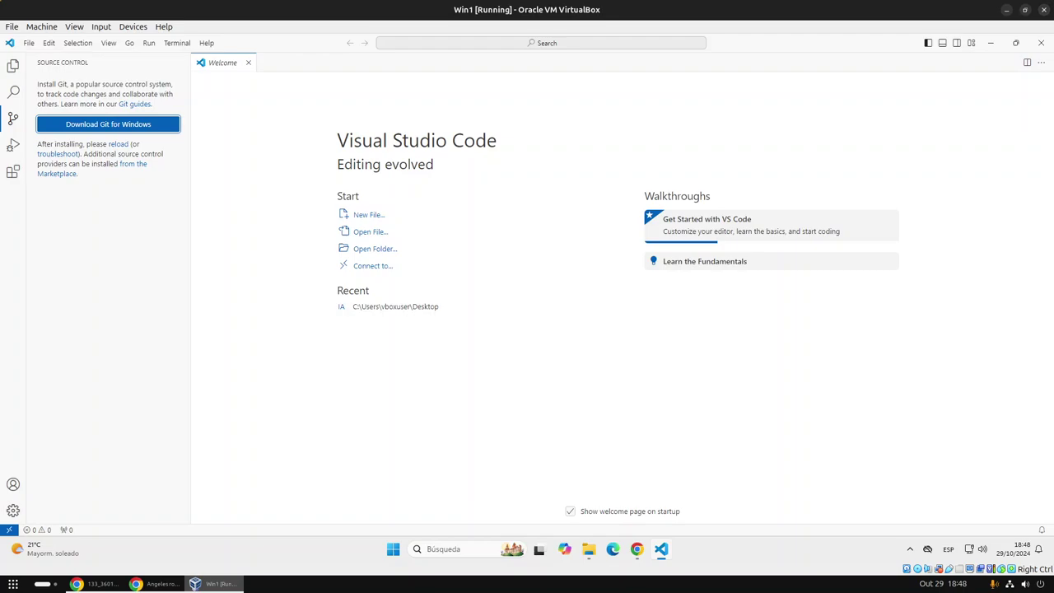
{"action": "left_click", "coordinate": [1042, 43]}
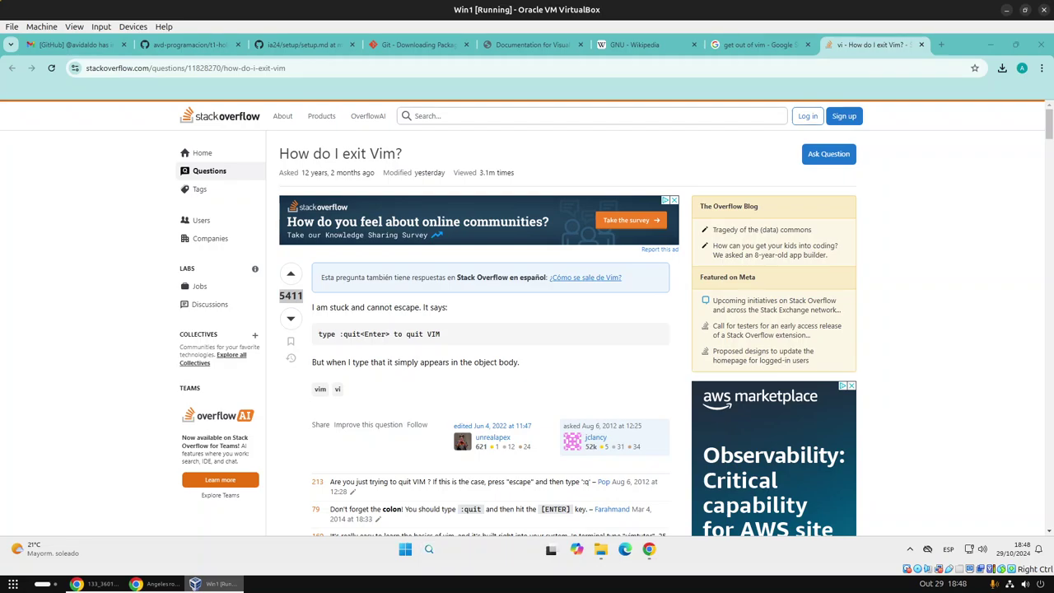
{"action": "left_click", "coordinate": [455, 549]}
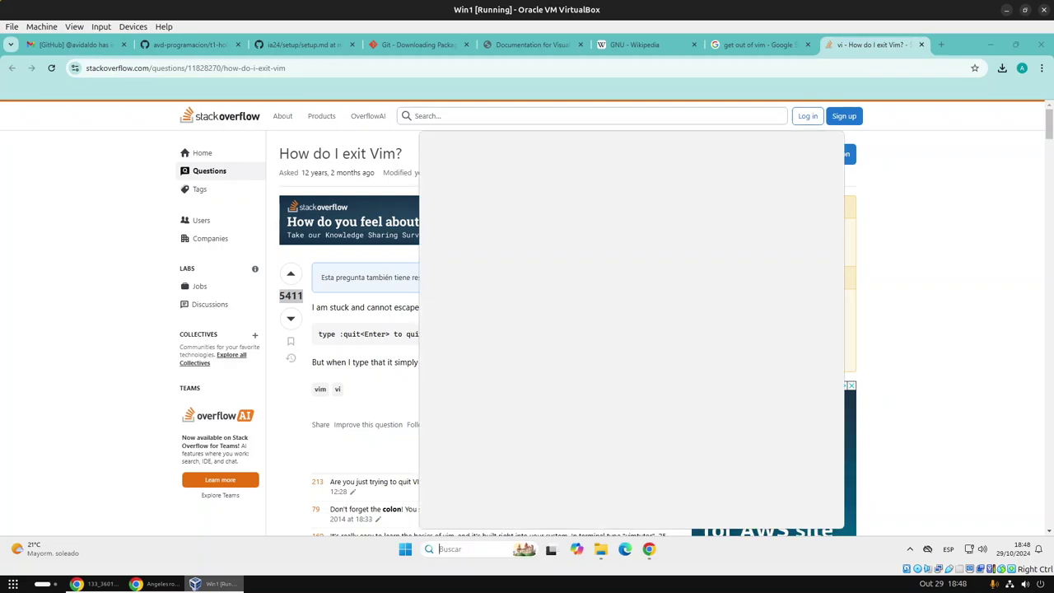
{"action": "type", "text": "vsc"}
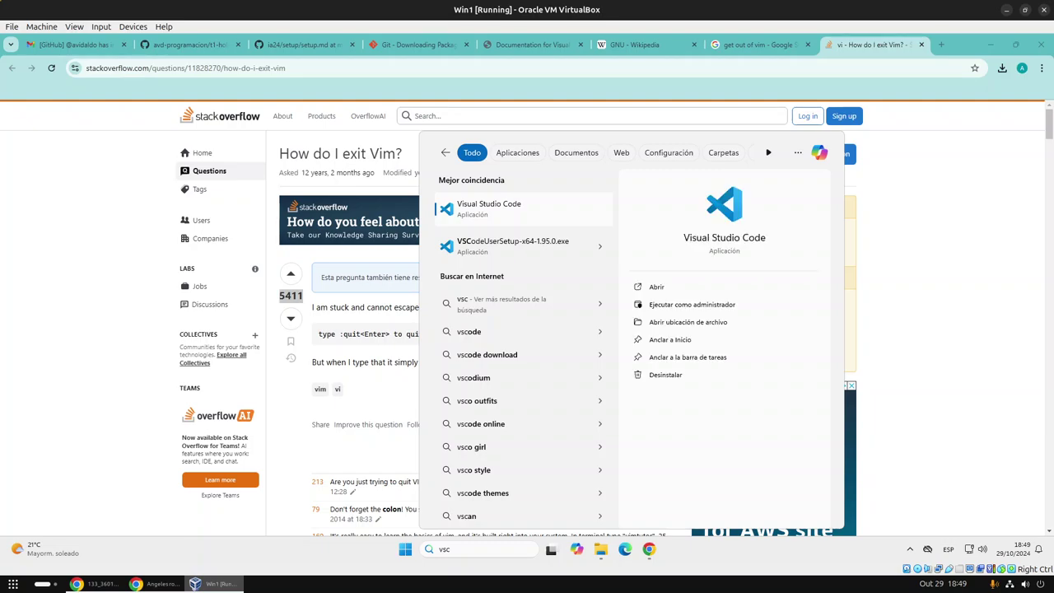
{"action": "right_click", "coordinate": [499, 206]}
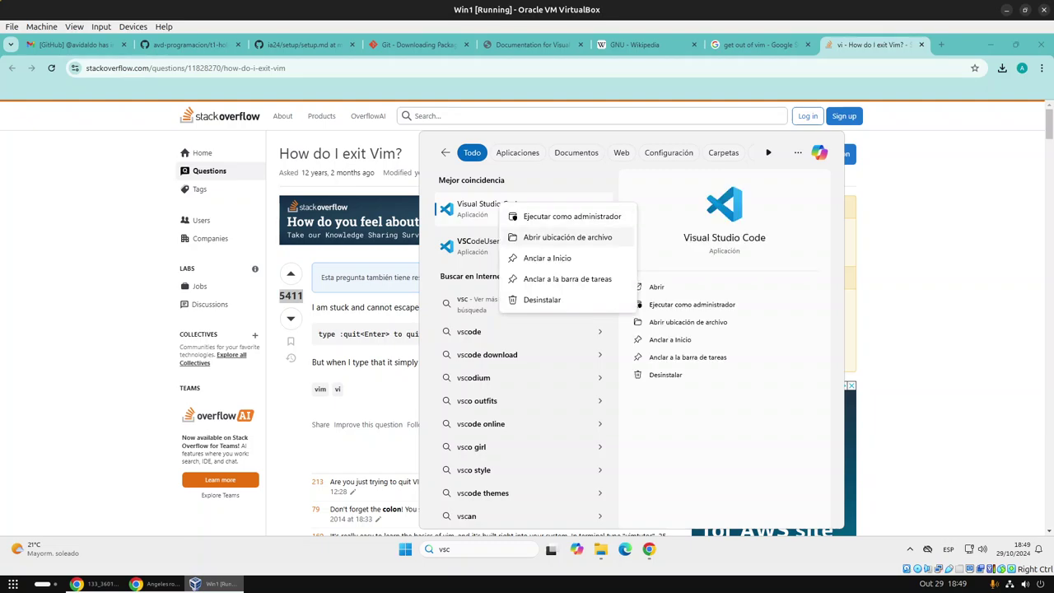
{"action": "left_click", "coordinate": [568, 278]}
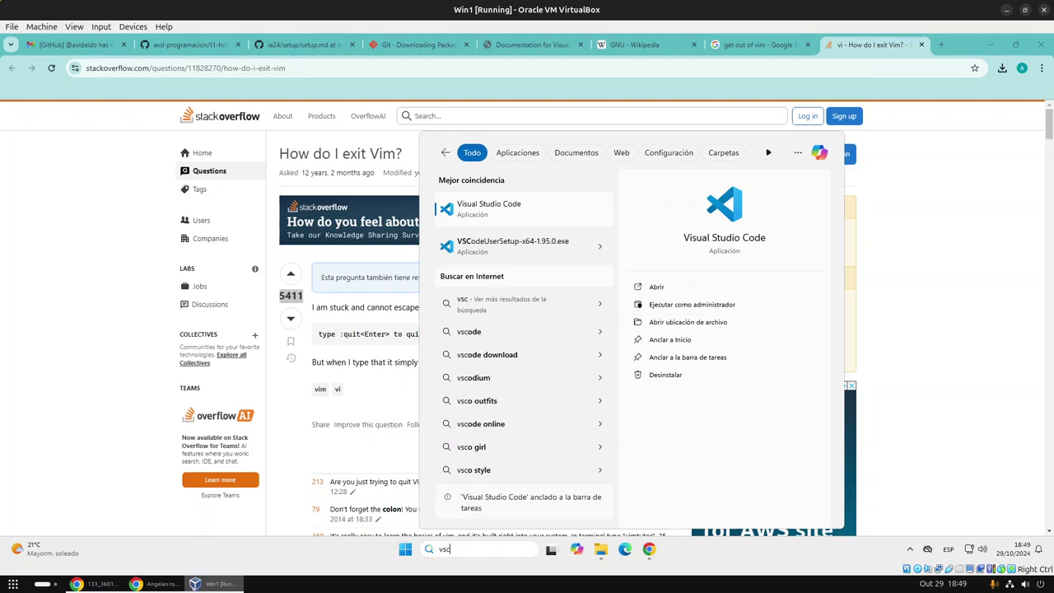
{"action": "key", "text": "Escape"}
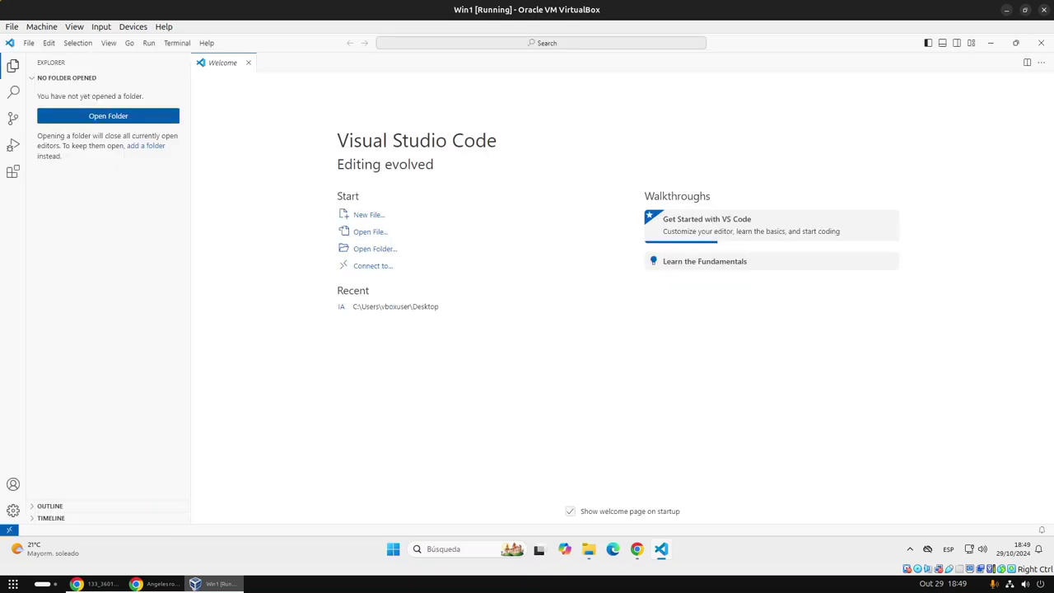
{"action": "left_click", "coordinate": [13, 119]}
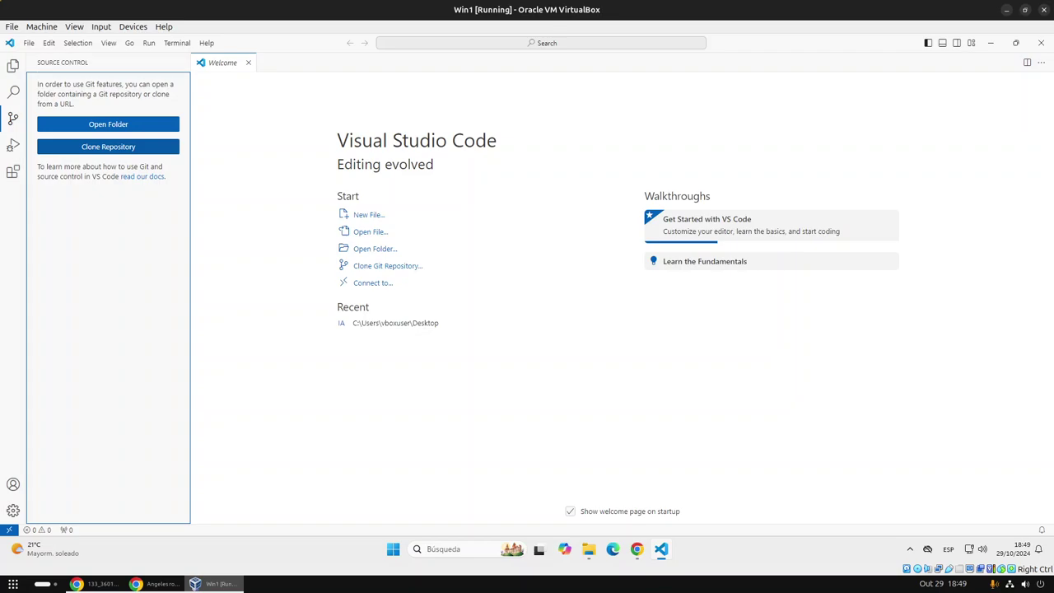
Step: Open a new integrated terminal from the Terminal menu with Alt+T
{"action": "key", "text": "alt+t"}
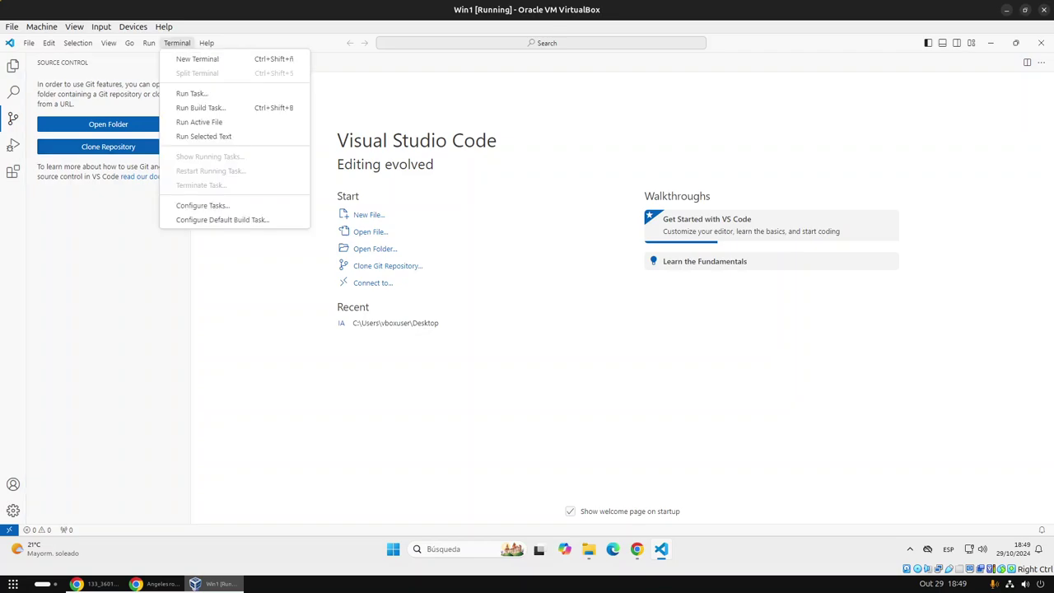
{"action": "key", "text": "Return"}
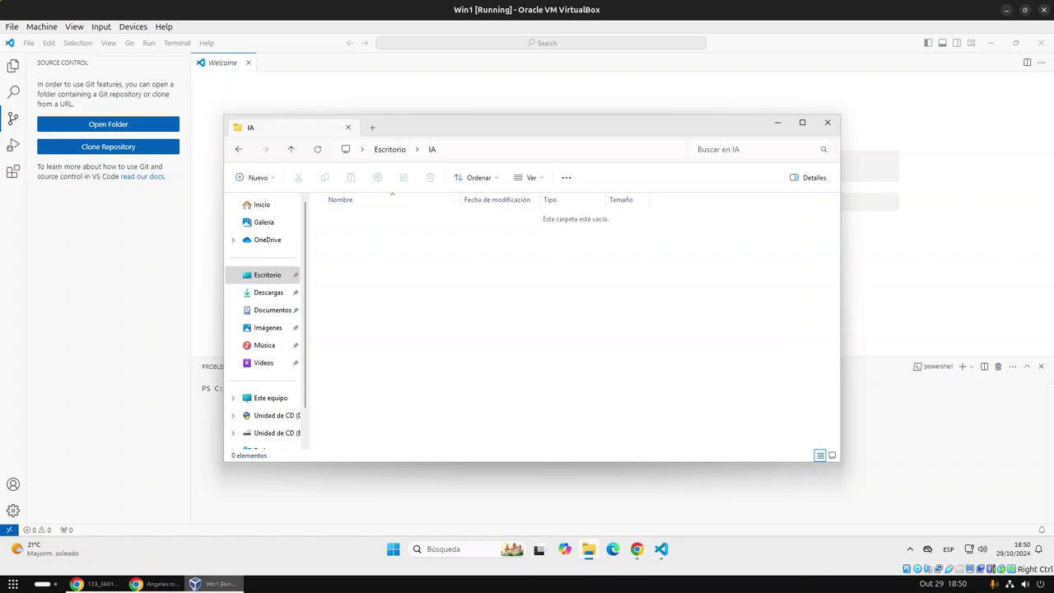
Step: Open Git Bash in the IA folder and arrange it in front of File Explorer
{"action": "right_click", "coordinate": [420, 274]}
{"action": "left_click", "coordinate": [461, 418]}
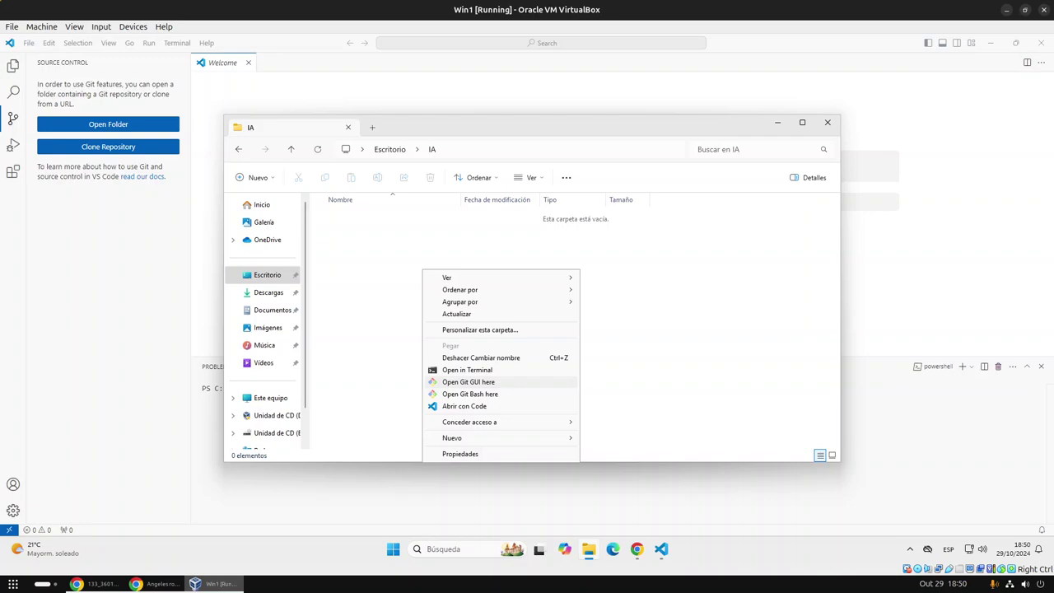
{"action": "left_click", "coordinate": [469, 394]}
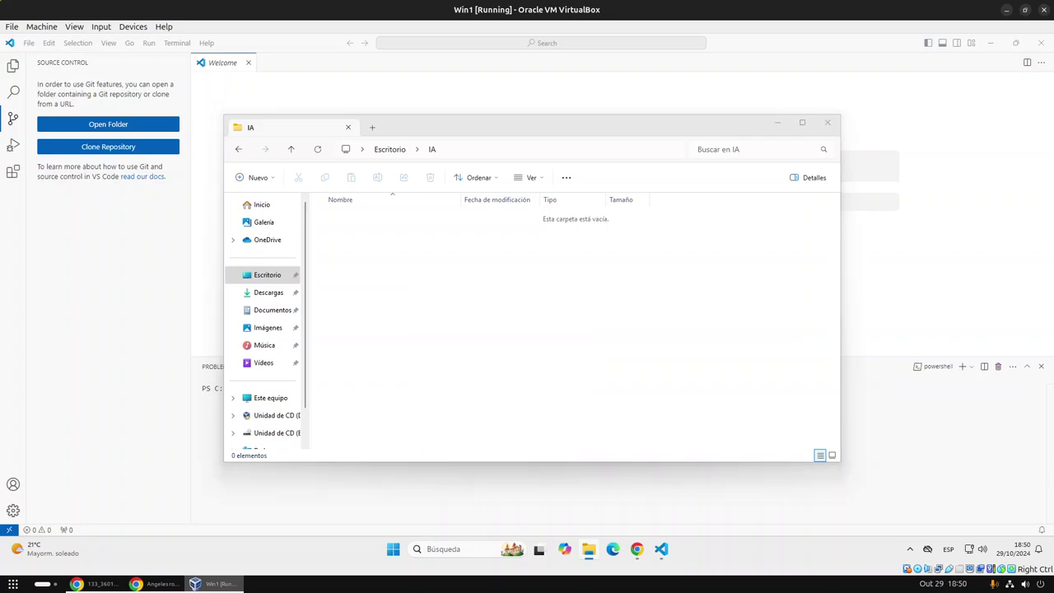
{"action": "left_click_drag", "start_coordinate": [132, 46], "coordinate": [721, 146]}
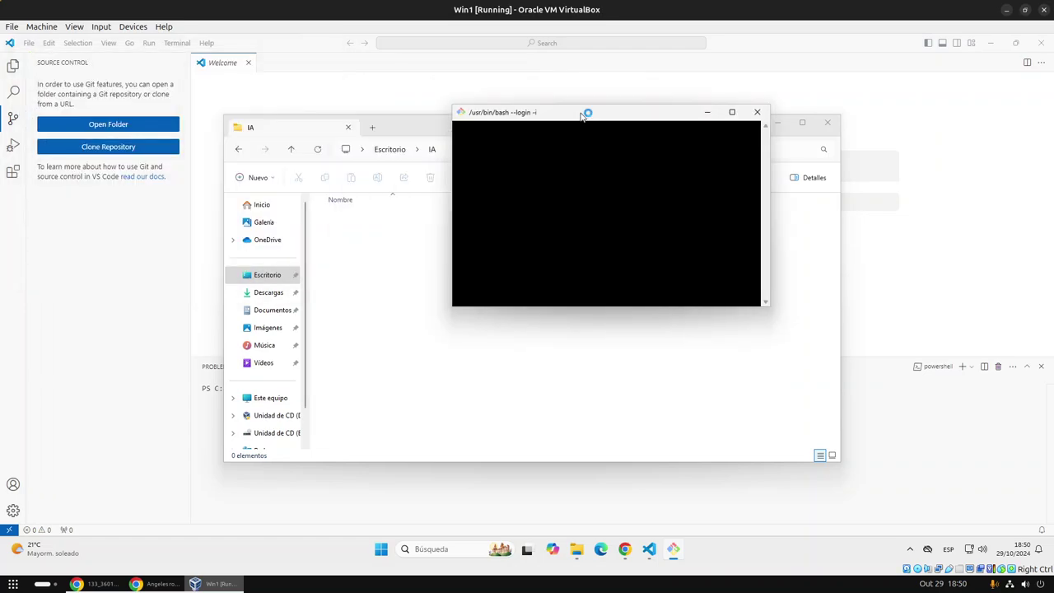
{"action": "left_click_drag", "start_coordinate": [491, 128], "coordinate": [323, 112]}
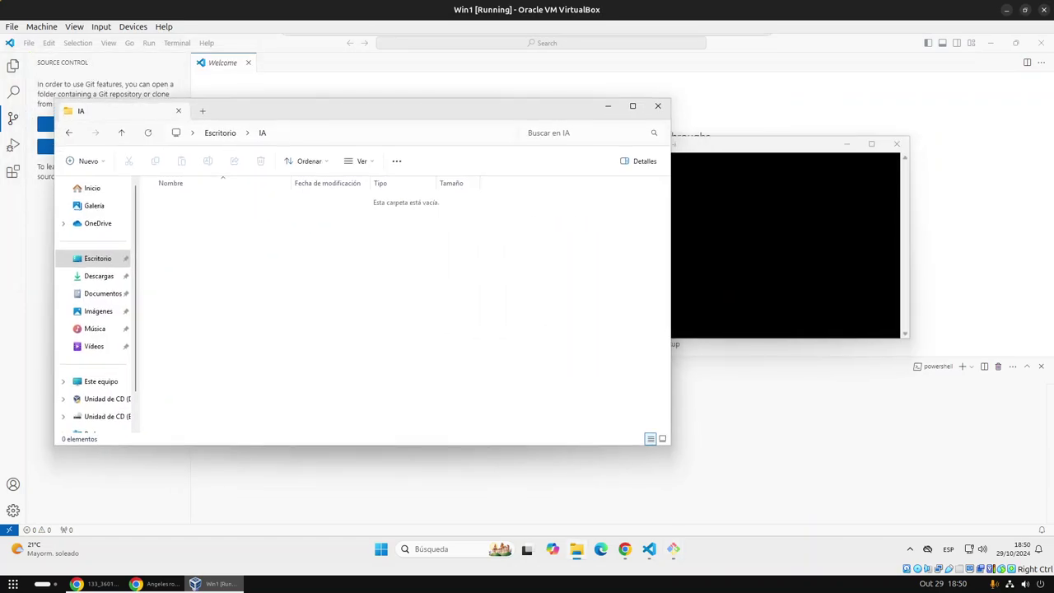
{"action": "key", "text": "alt+Tab"}
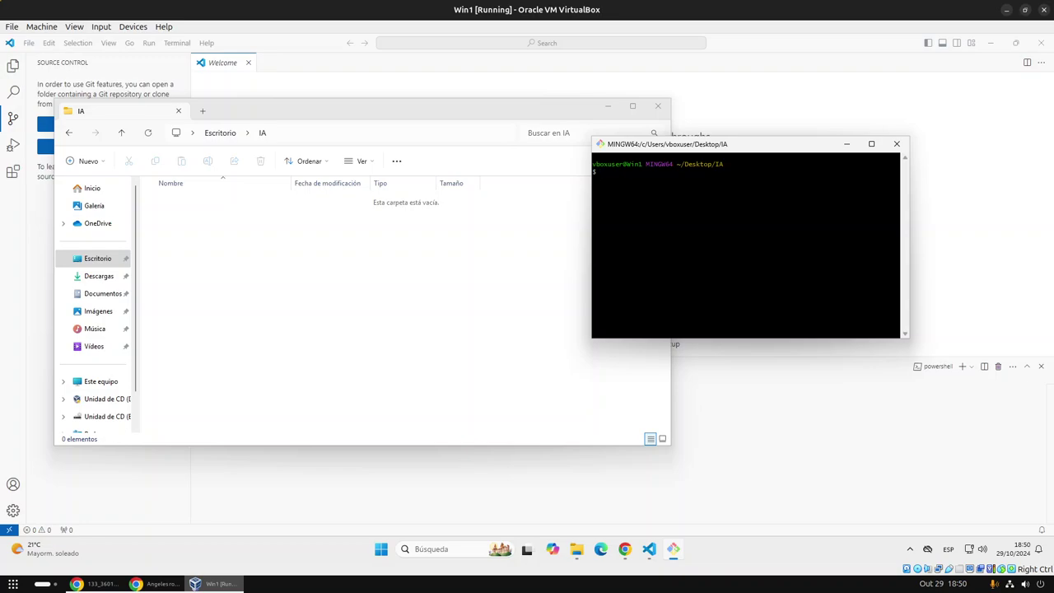
Step: Erase the accidentally pasted GNU text from the Git Bash prompt
{"action": "right_click", "coordinate": [699, 196]}
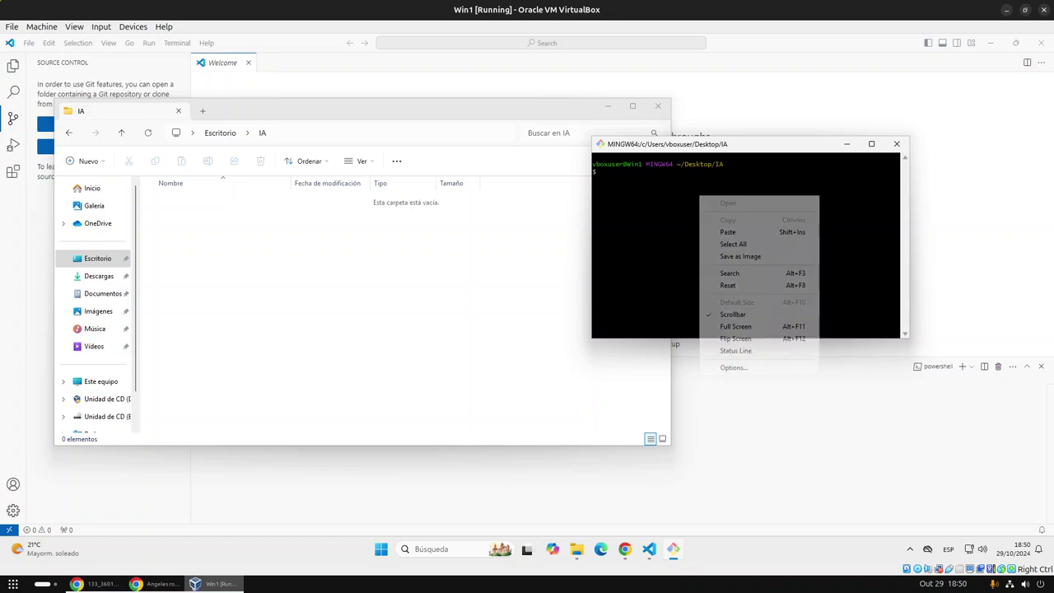
{"action": "left_click", "coordinate": [733, 232]}
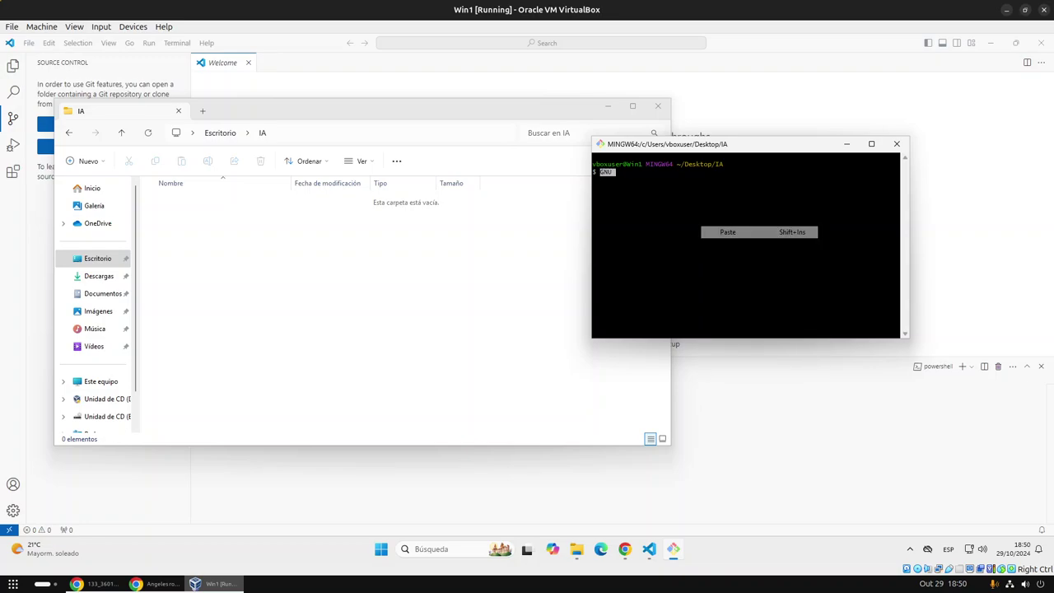
{"action": "key", "text": "BackSpace"}
{"action": "key", "text": "BackSpace"}
{"action": "key", "text": "BackSpace"}
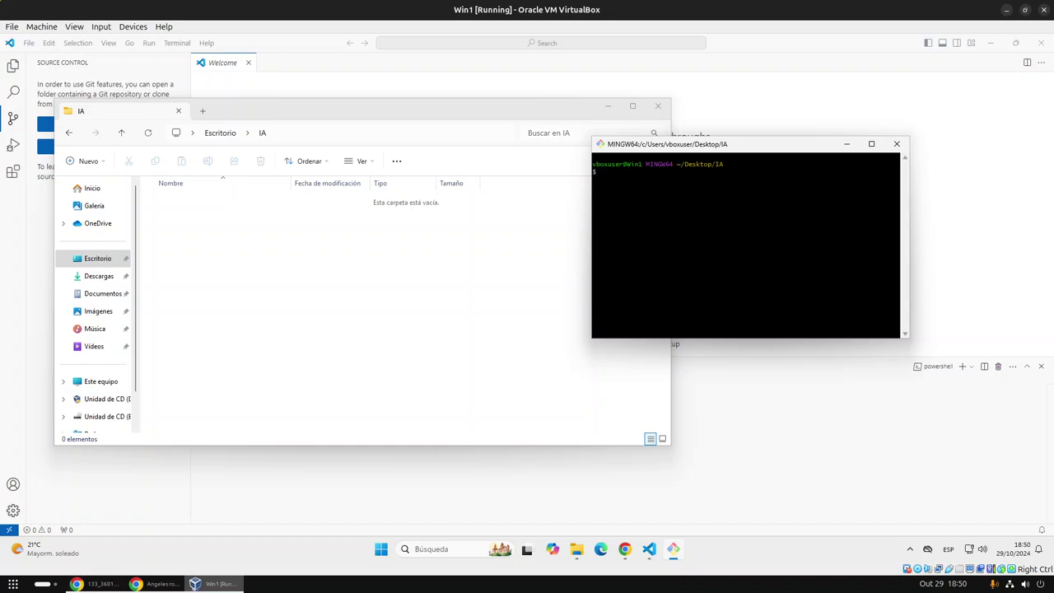
Step: Bring Chrome with Stack Overflow's 'How do I exit Vim?' page to the front
{"action": "mouse_move", "coordinate": [649, 549]}
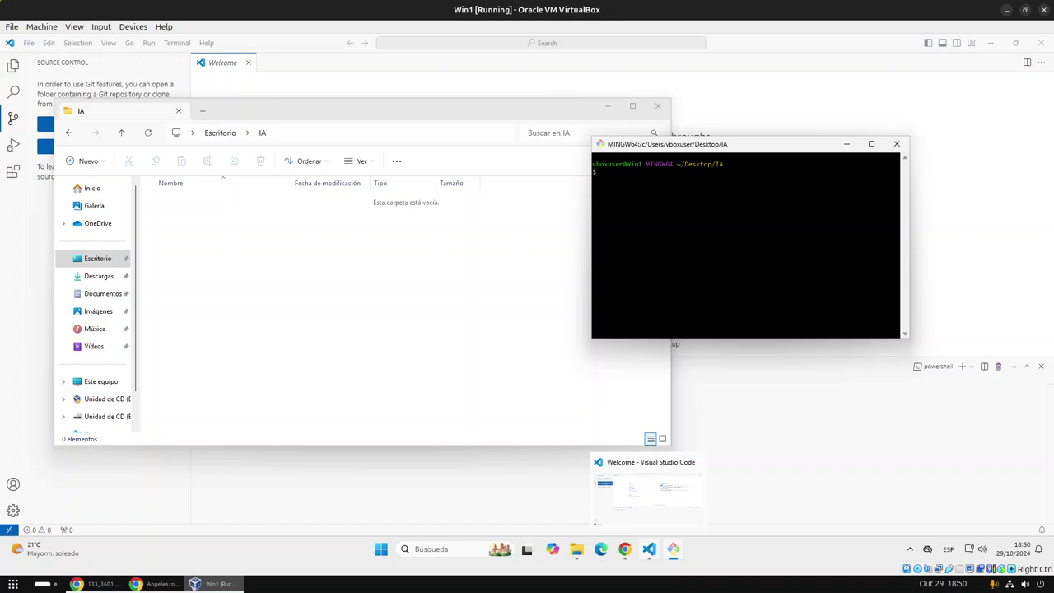
{"action": "left_click", "coordinate": [647, 492]}
{"action": "left_click", "coordinate": [625, 549]}
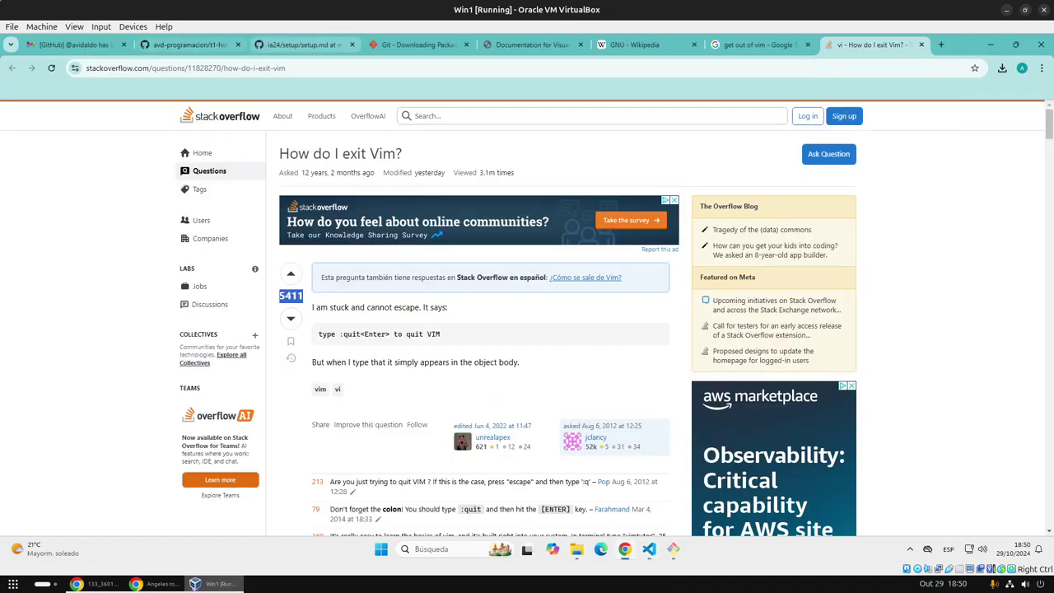
Step: Copy the t1-hola-mundo repository URL from Chrome's address bar
{"action": "key", "text": "ctrl+3"}
{"action": "key", "text": "ctrl+2"}
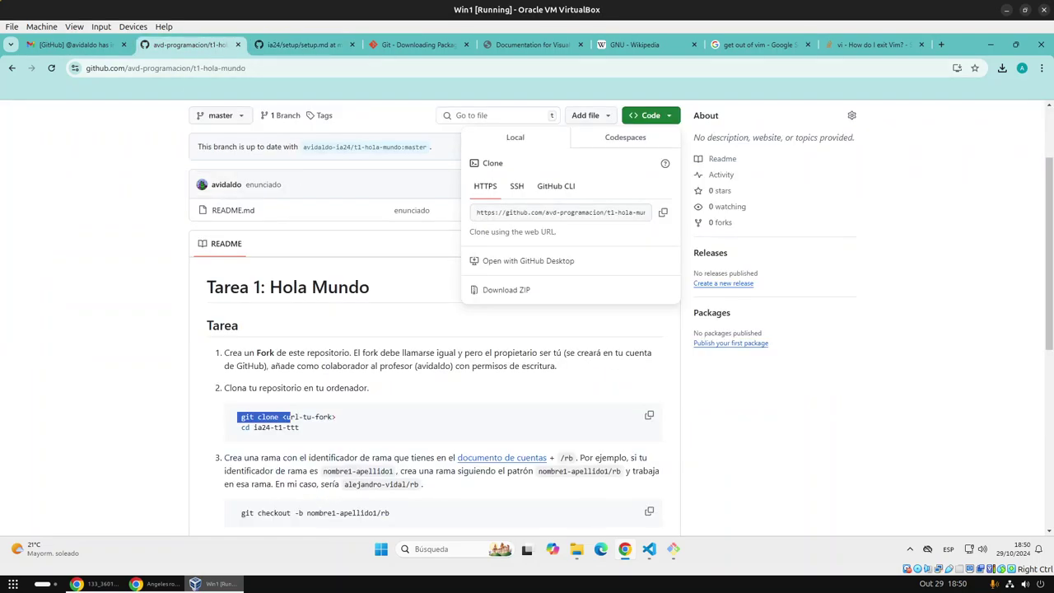
{"action": "left_click", "coordinate": [237, 69]}
{"action": "right_click", "coordinate": [238, 72]}
{"action": "left_click", "coordinate": [273, 172]}
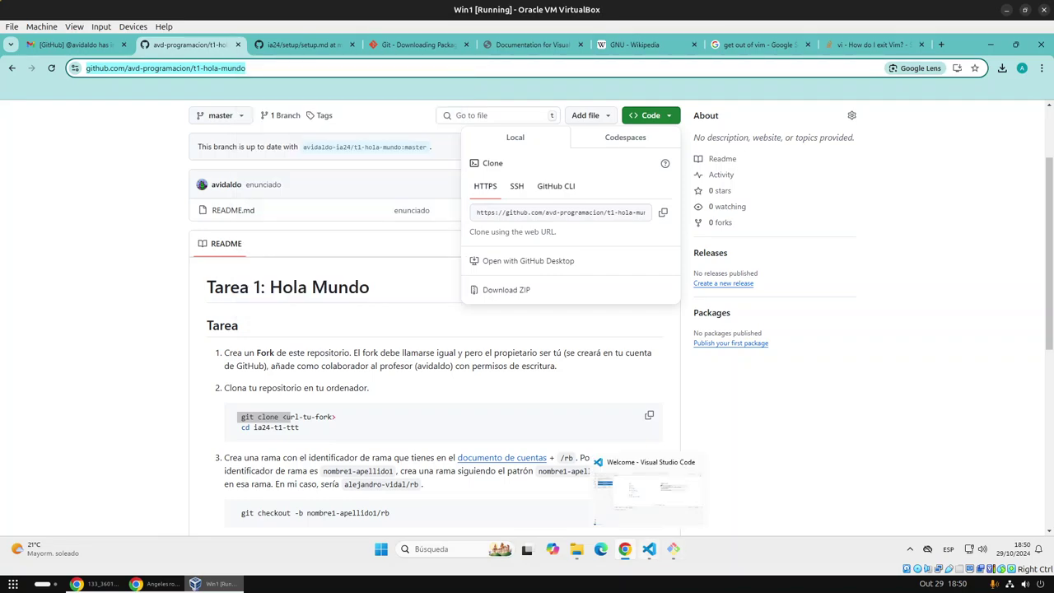
Step: Type 'git clone' in Git Bash and try pasting the repository address
{"action": "left_click", "coordinate": [674, 548]}
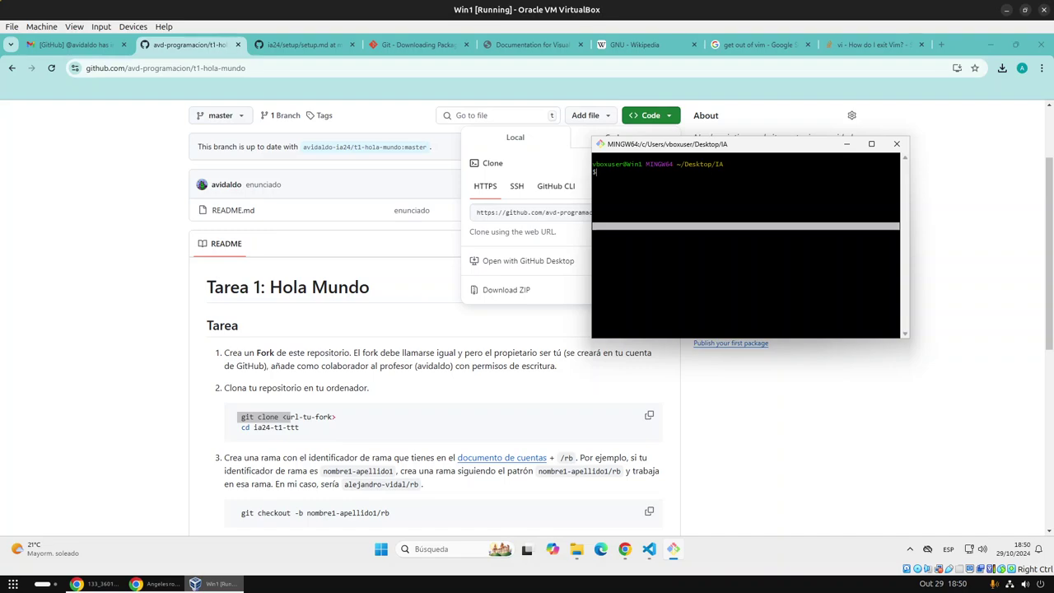
{"action": "type", "text": "git clone"}
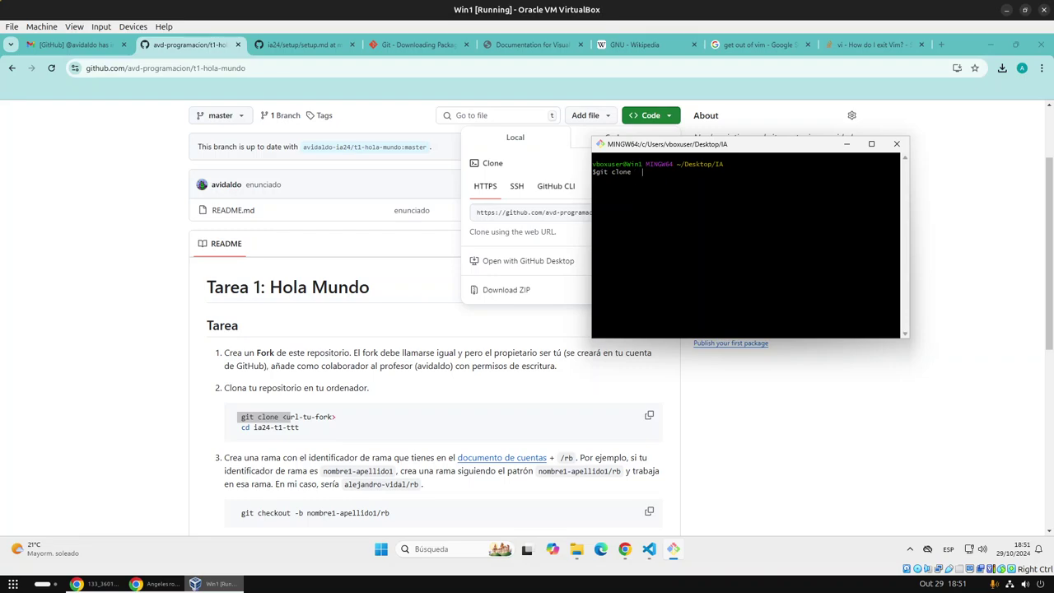
{"action": "right_click", "coordinate": [680, 178]}
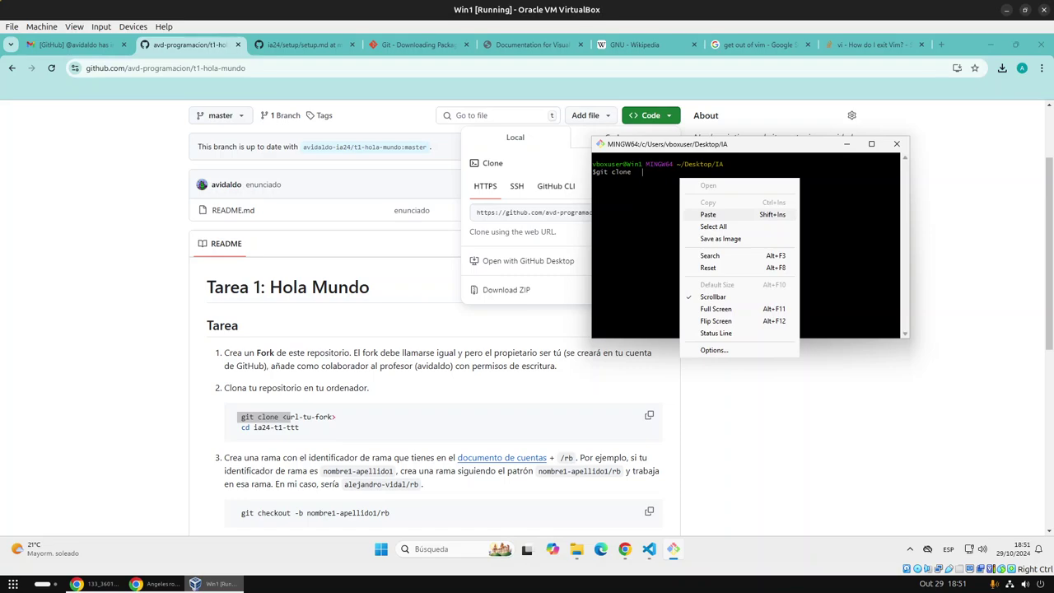
{"action": "left_click", "coordinate": [709, 215]}
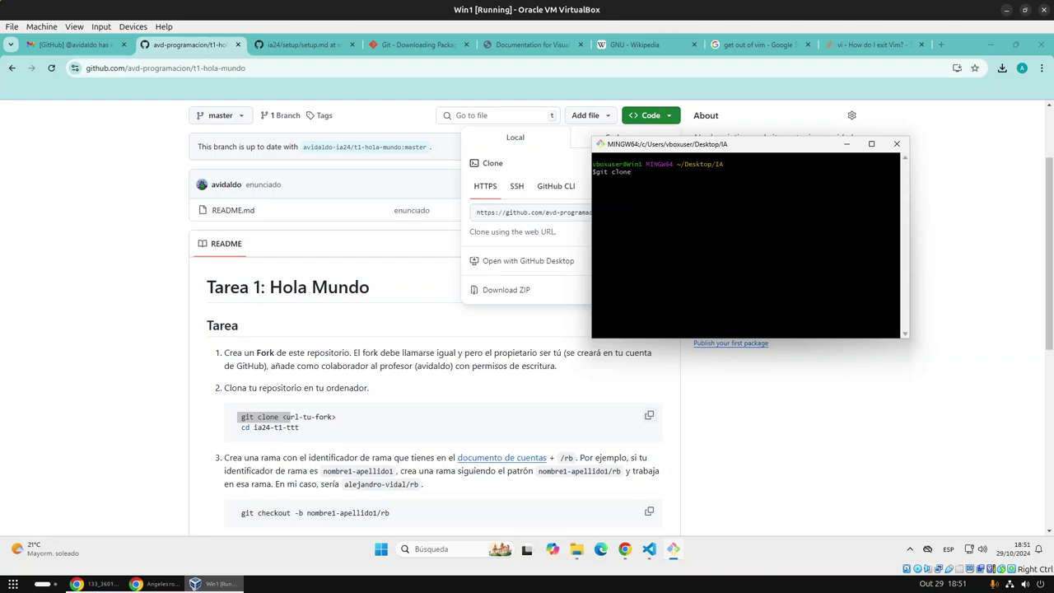
Step: Re-copy the URL, paste it after git clone, run it, then recall the command to fix 'clon'
{"action": "left_click", "coordinate": [177, 67]}
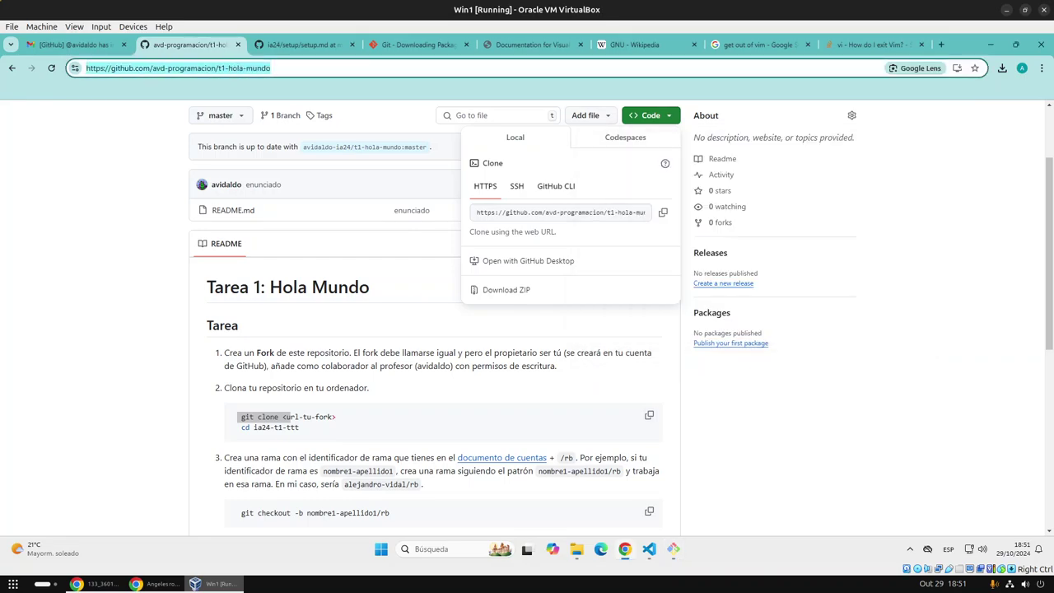
{"action": "right_click", "coordinate": [247, 71]}
{"action": "left_click", "coordinate": [281, 172]}
{"action": "key", "text": "alt+Tab"}
{"action": "right_click", "coordinate": [754, 209]}
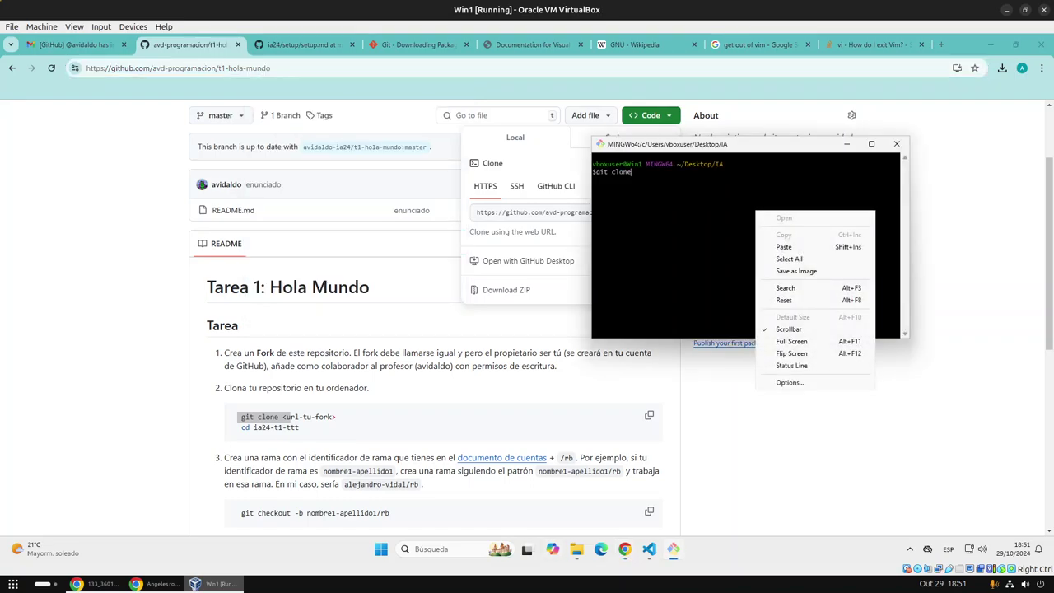
{"action": "key", "text": "Escape"}
{"action": "right_click", "coordinate": [661, 176]}
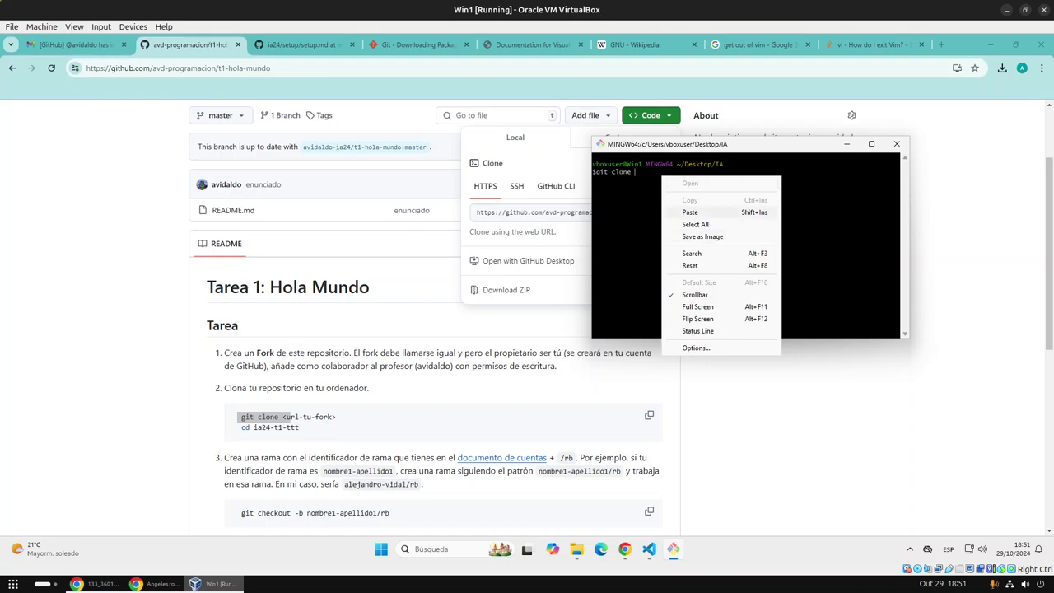
{"action": "left_click", "coordinate": [690, 211]}
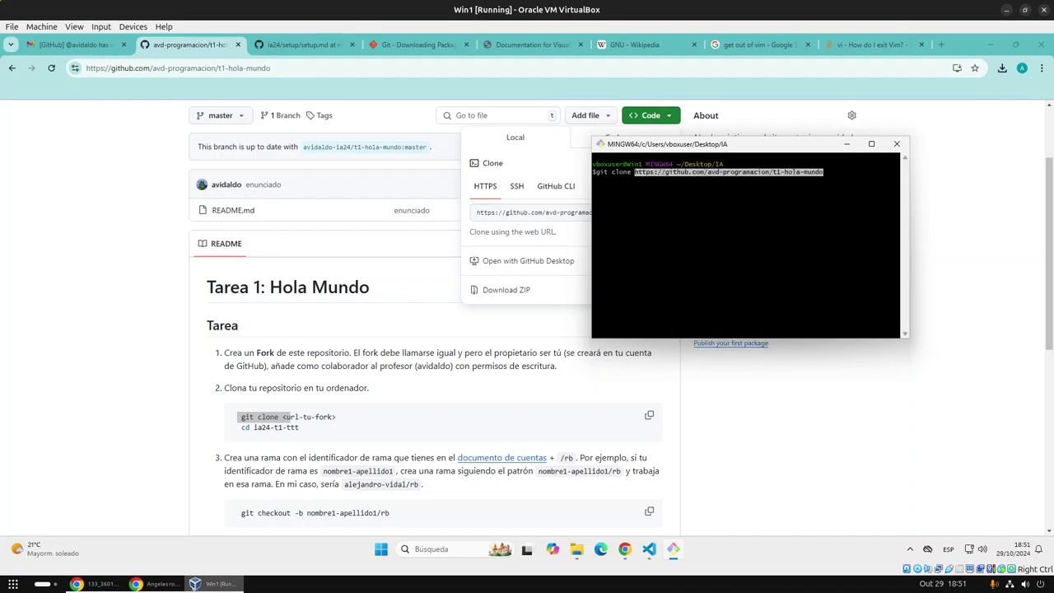
{"action": "key", "text": "Return"}
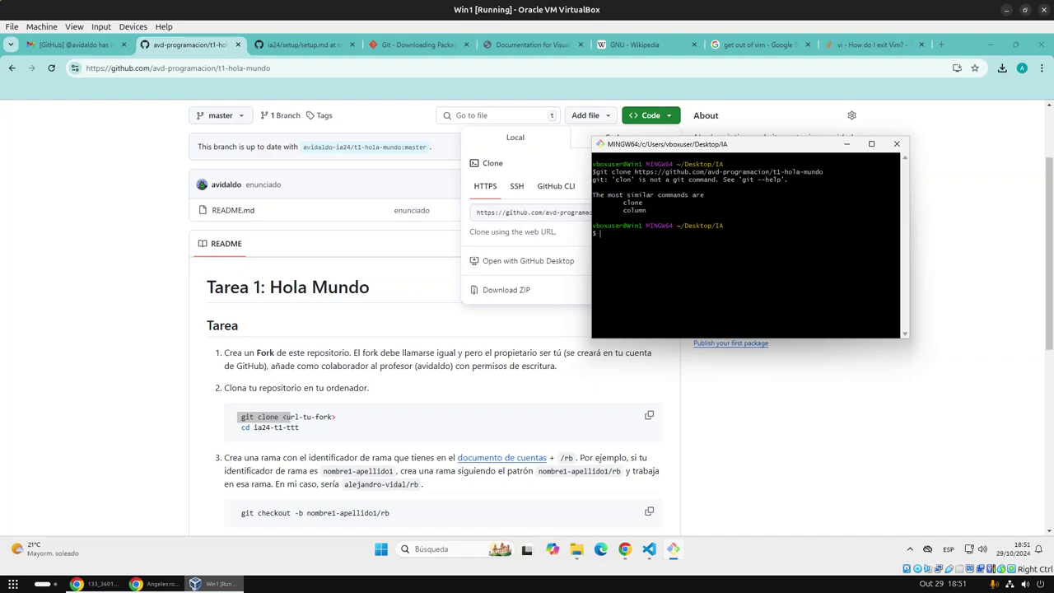
{"action": "key", "text": "Up"}
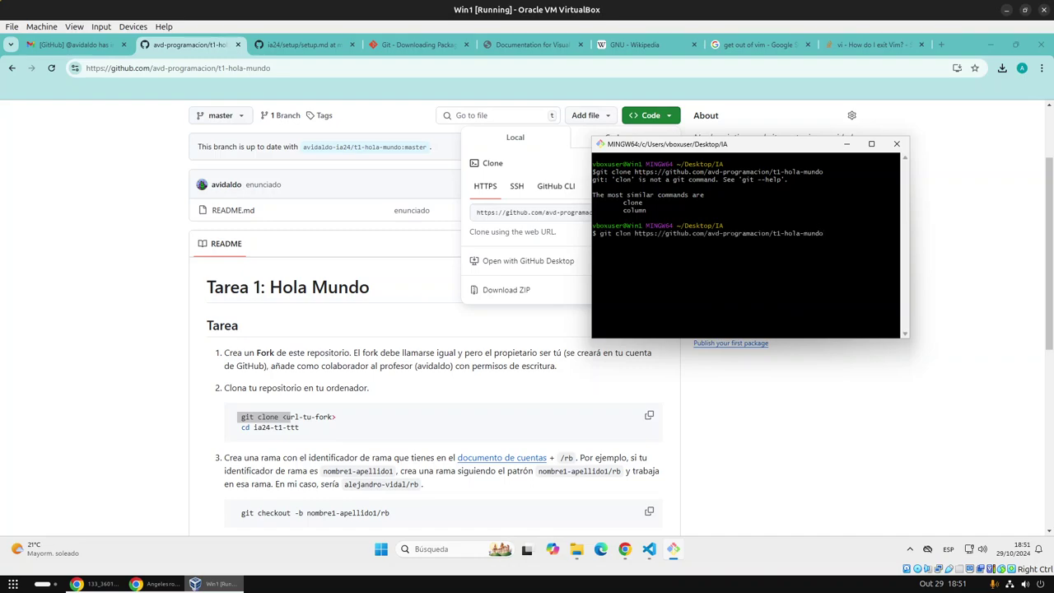
{"action": "key", "text": "Left"}
{"action": "key", "text": "Left"}
Step: Correct 'clon' to 'clone', rerun it and complete the GitHub browser sign-in, then leave Git Bash
{"action": "type", "text": "e"}
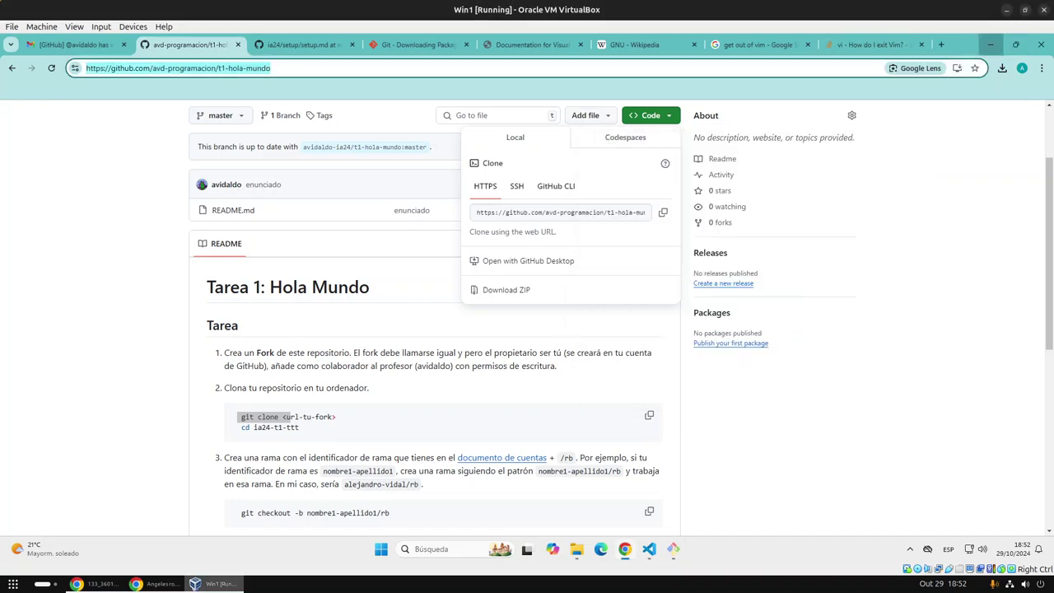
{"action": "key", "text": "alt+Tab"}
{"action": "left_click", "coordinate": [991, 43]}
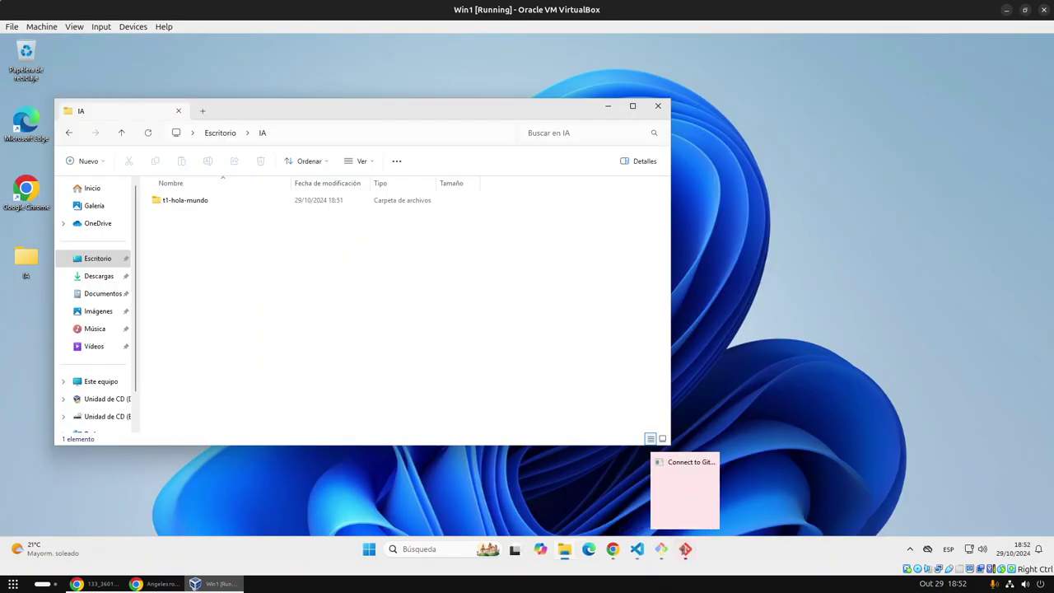
{"action": "left_click", "coordinate": [685, 493]}
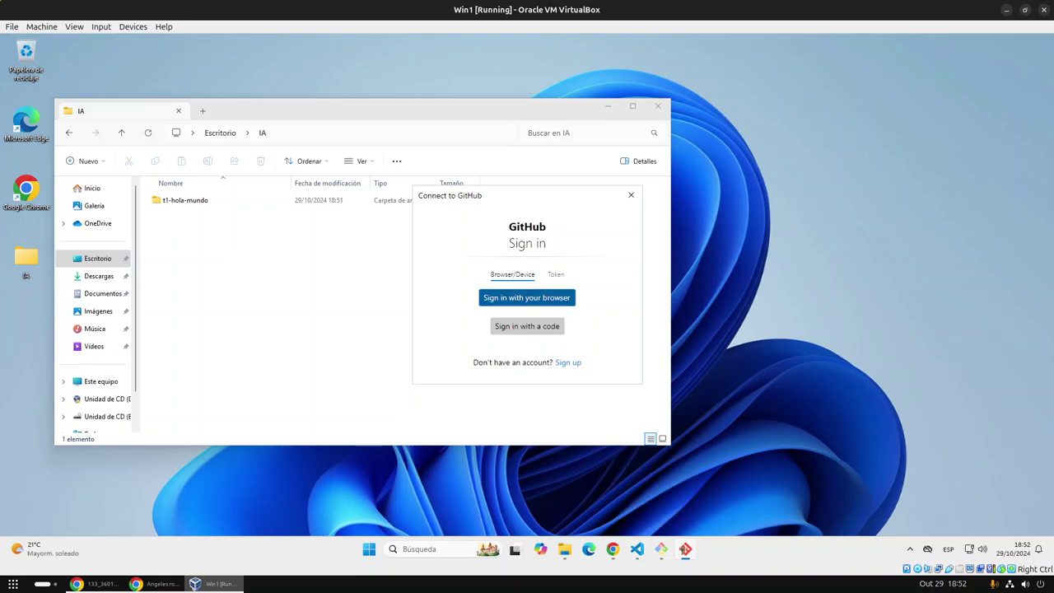
{"action": "left_click", "coordinate": [625, 549]}
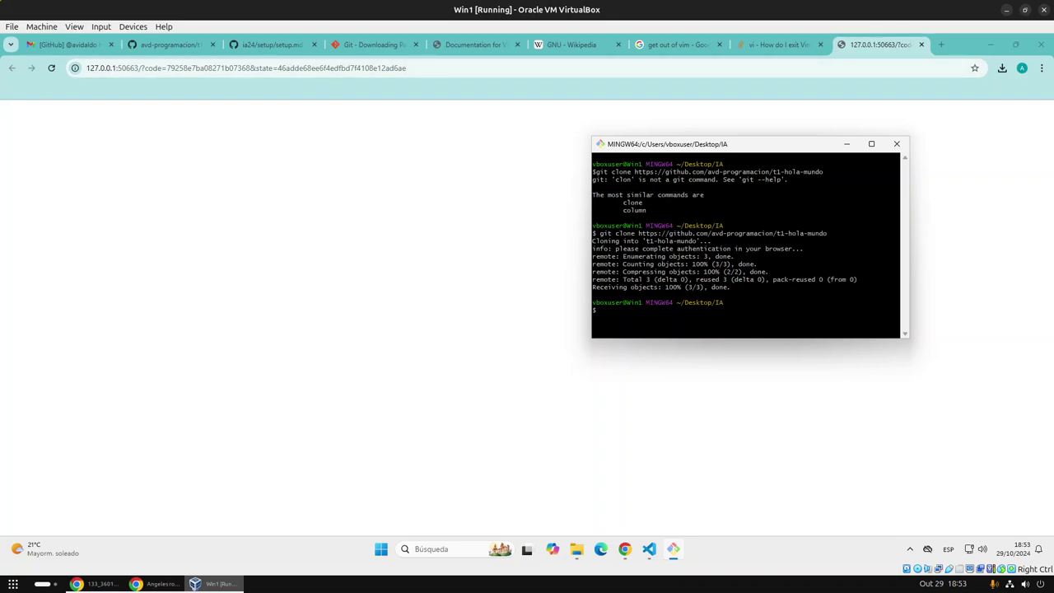
{"action": "key", "text": "alt+Tab"}
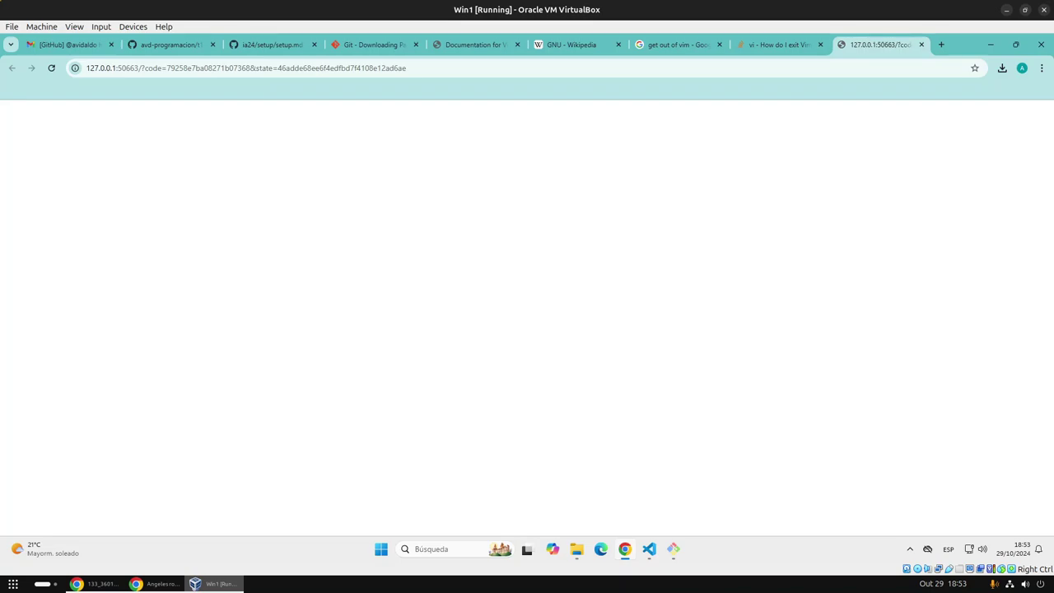
Step: Switch to the t1-hola-mundo tab and check the GitHub account menu
{"action": "key", "text": "ctrl+2"}
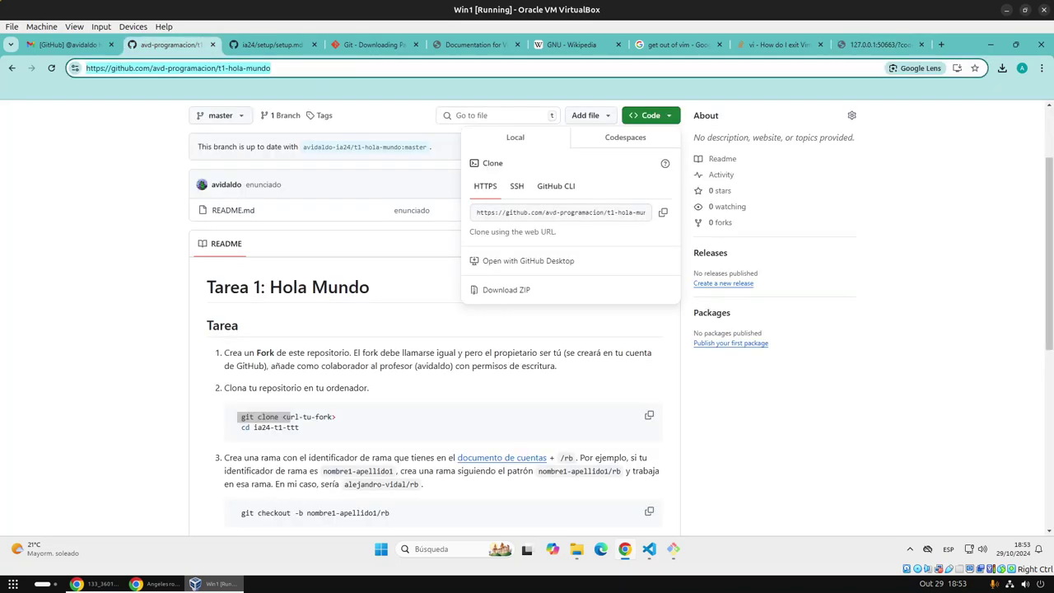
{"action": "scroll", "coordinate": [527, 330], "scroll_direction": "up", "scroll_amount": 3}
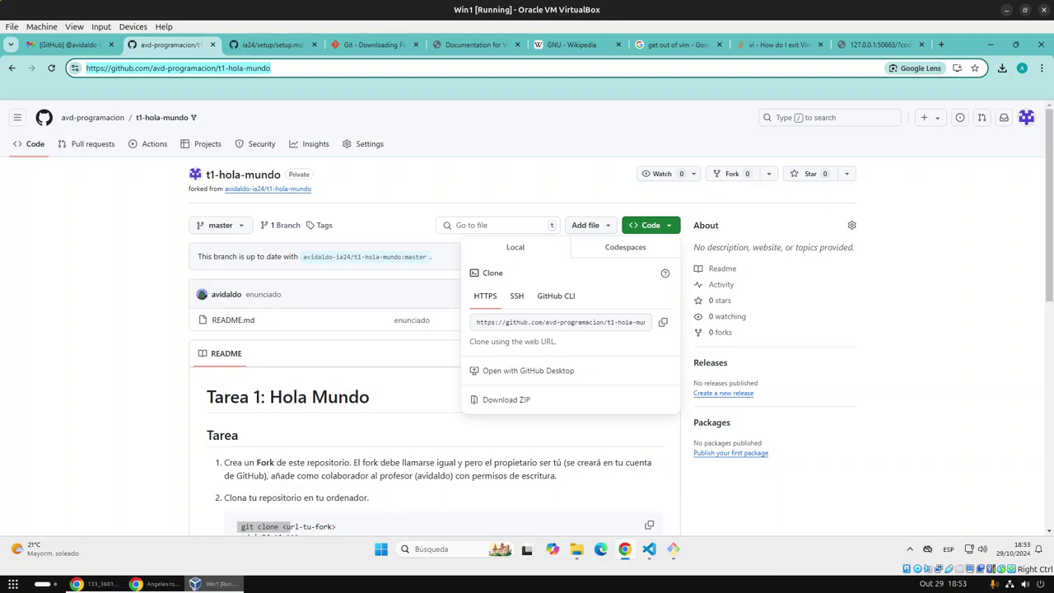
{"action": "left_click", "coordinate": [1026, 117]}
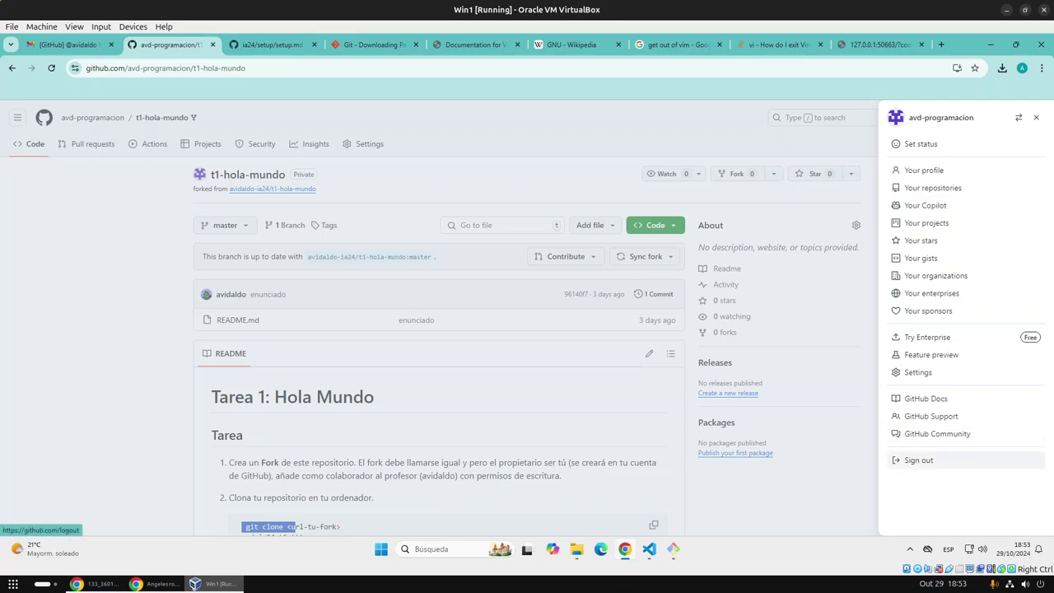
{"action": "key", "text": "Escape"}
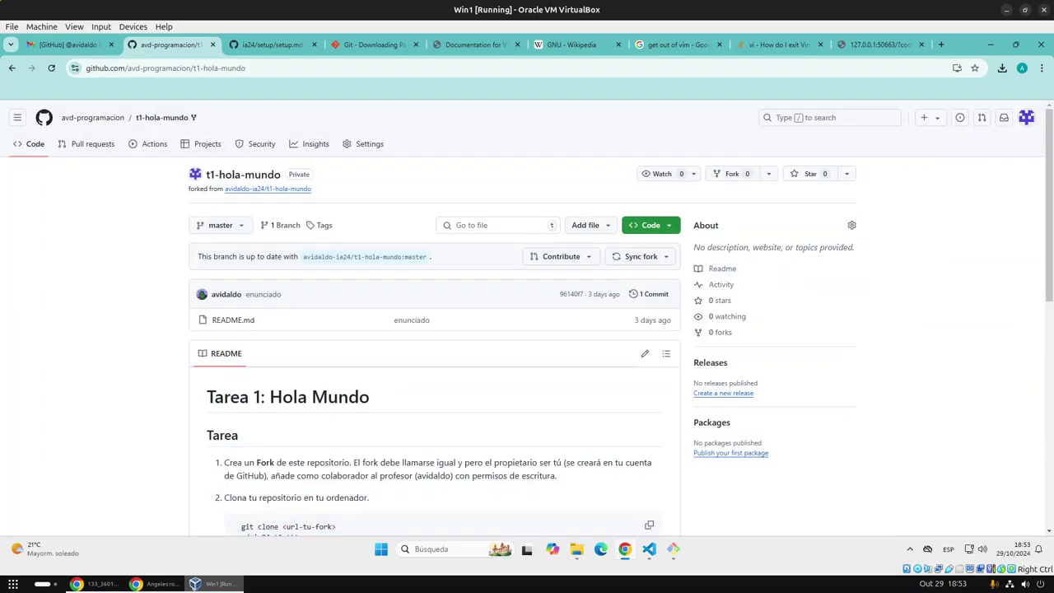
Step: Run ls in Git Bash to confirm t1-hola-mundo is in the IA folder
{"action": "key", "text": "alt+Tab"}
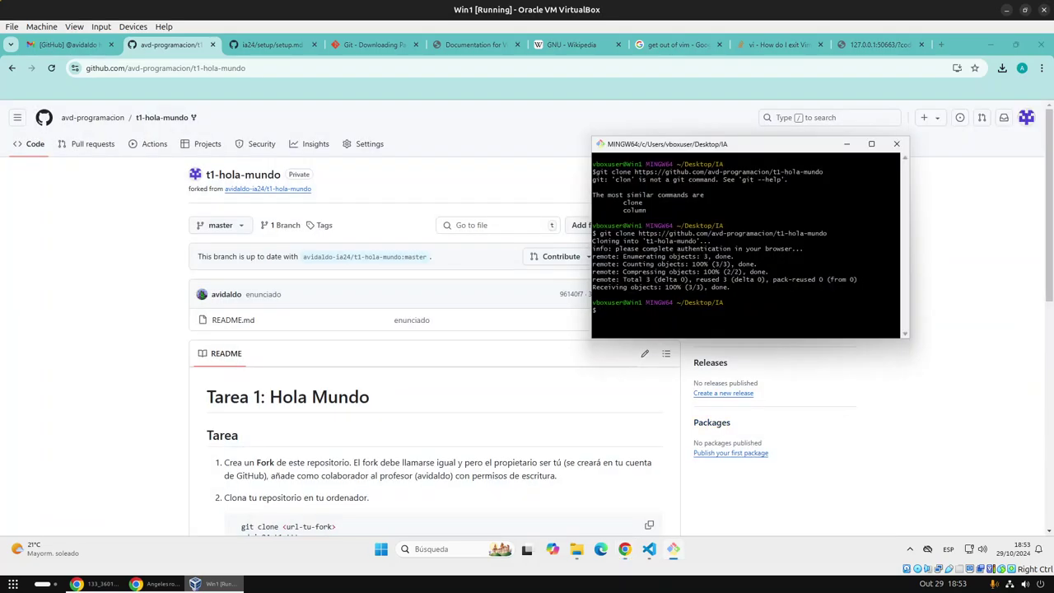
{"action": "type", "text": "ls"}
{"action": "key", "text": "Return"}
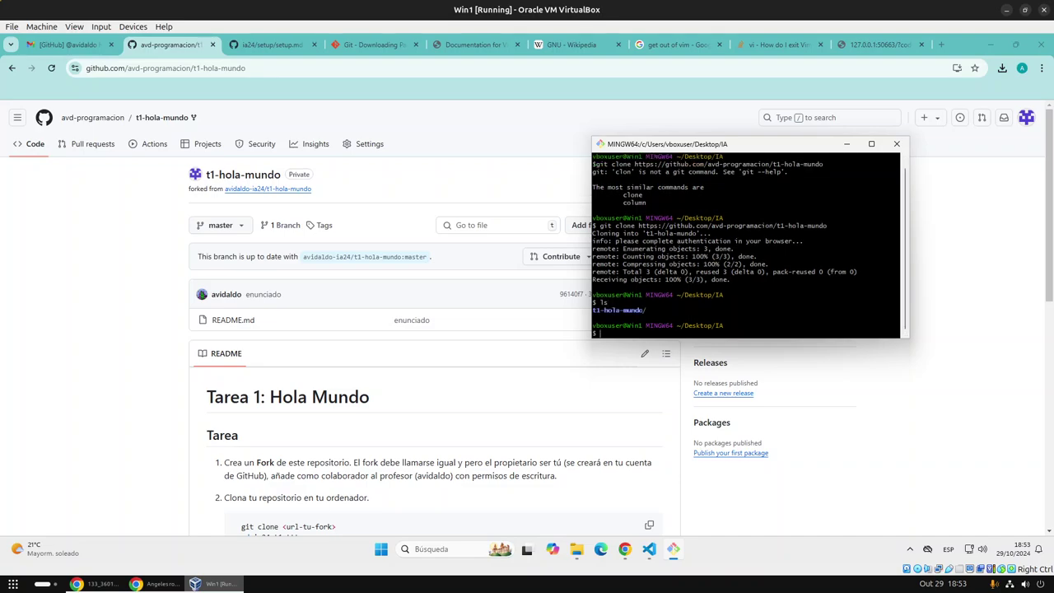
Step: Select the folder name in the README's cd command and return to Git Bash
{"action": "scroll", "coordinate": [428, 329], "scroll_direction": "down", "scroll_amount": 3}
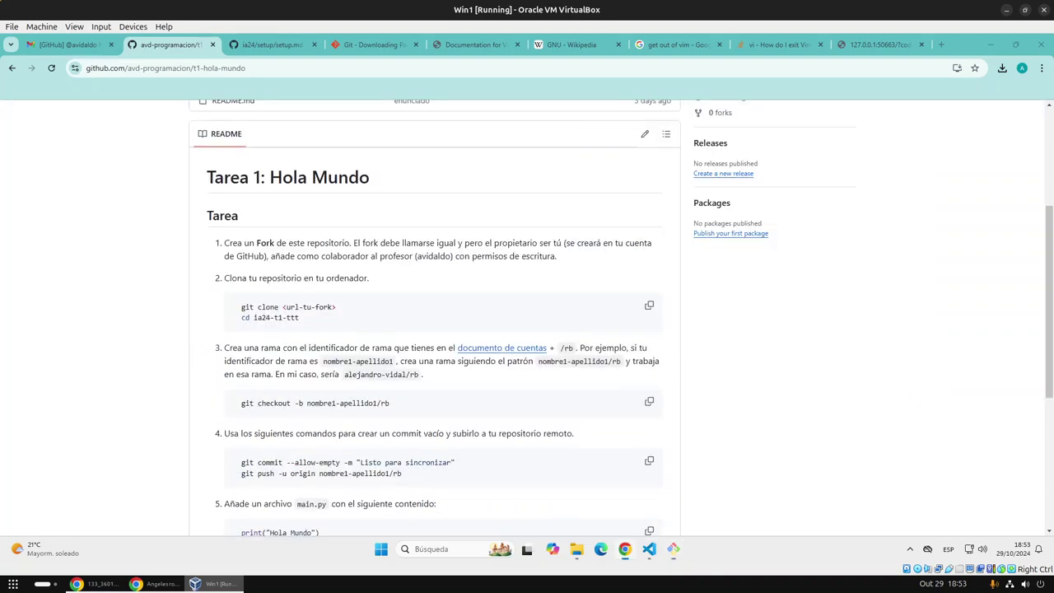
{"action": "left_click_drag", "start_coordinate": [299, 317], "coordinate": [254, 317]}
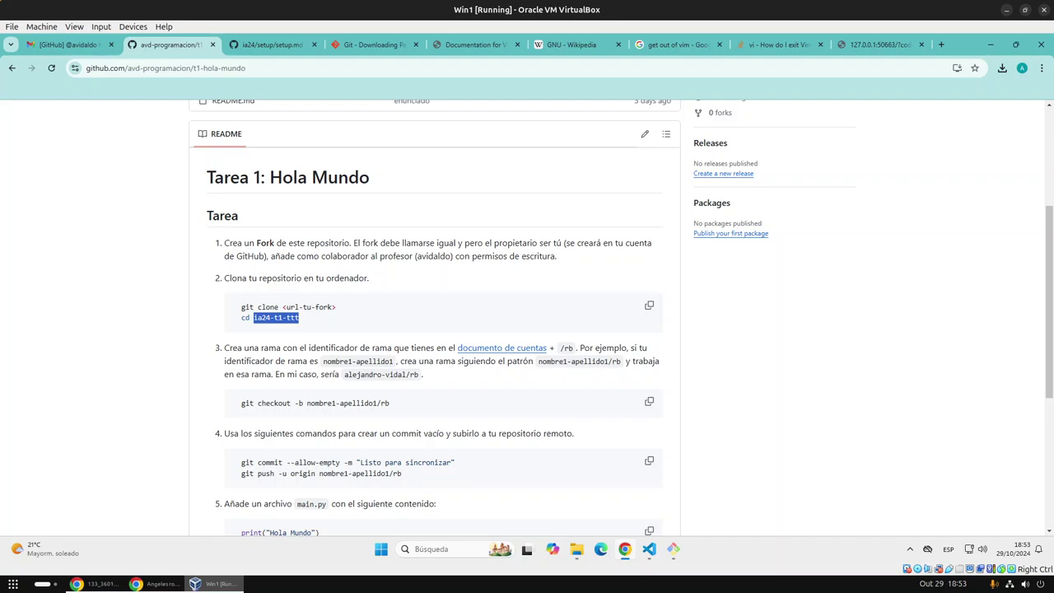
{"action": "key", "text": "alt+Tab"}
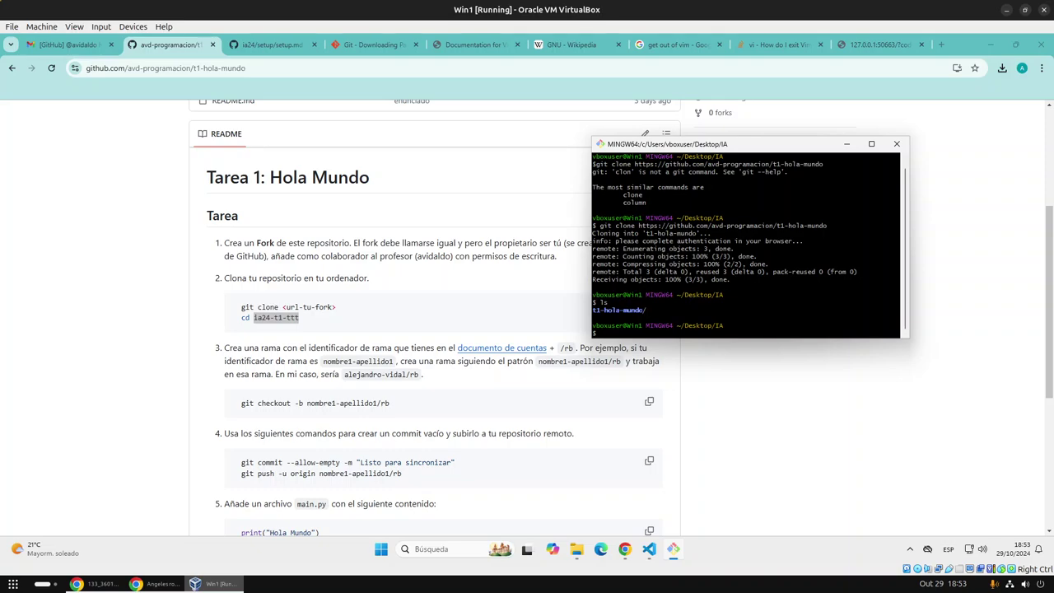
Step: Discard a started cd command and run 'git add .' in the IA folder
{"action": "type", "text": "cd"}
{"action": "key", "text": "Tab"}
{"action": "key", "text": "BackSpace"}
{"action": "key", "text": "BackSpace"}
{"action": "key", "text": "BackSpace"}
{"action": "key", "text": "BackSpace"}
{"action": "key", "text": "BackSpace"}
{"action": "key", "text": "BackSpace"}
{"action": "type", "text": "git addd"}
{"action": "key", "text": "BackSpace"}
{"action": "key", "text": "BackSpace"}
{"action": "type", "text": "."}
{"action": "key", "text": "Return"}
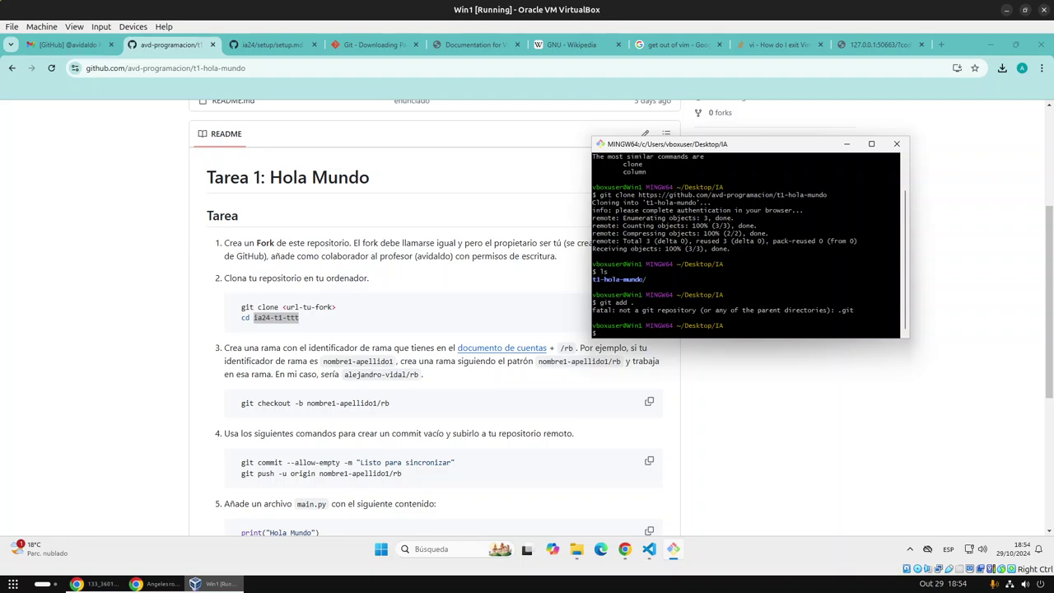
Step: Change into t1-hola-mundo/ using Tab completion so the prompt shows master
{"action": "type", "text": "git"}
{"action": "key", "text": "BackSpace"}
{"action": "key", "text": "BackSpace"}
{"action": "key", "text": "BackSpace"}
{"action": "type", "text": "ce"}
{"action": "type", "text": "t"}
{"action": "key", "text": "Tab"}
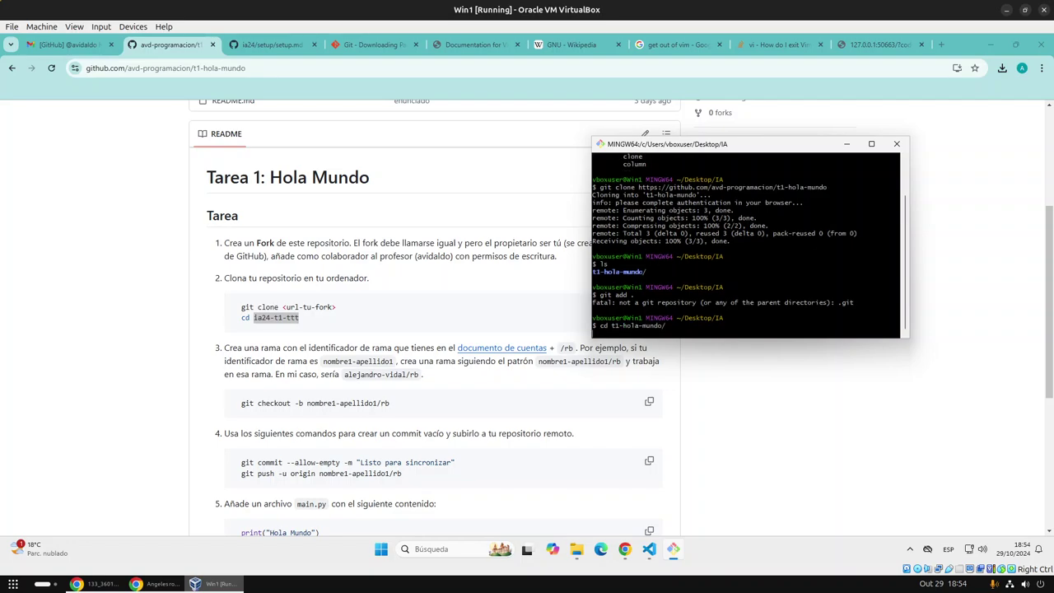
{"action": "key", "text": "Return"}
{"action": "type", "text": "c"}
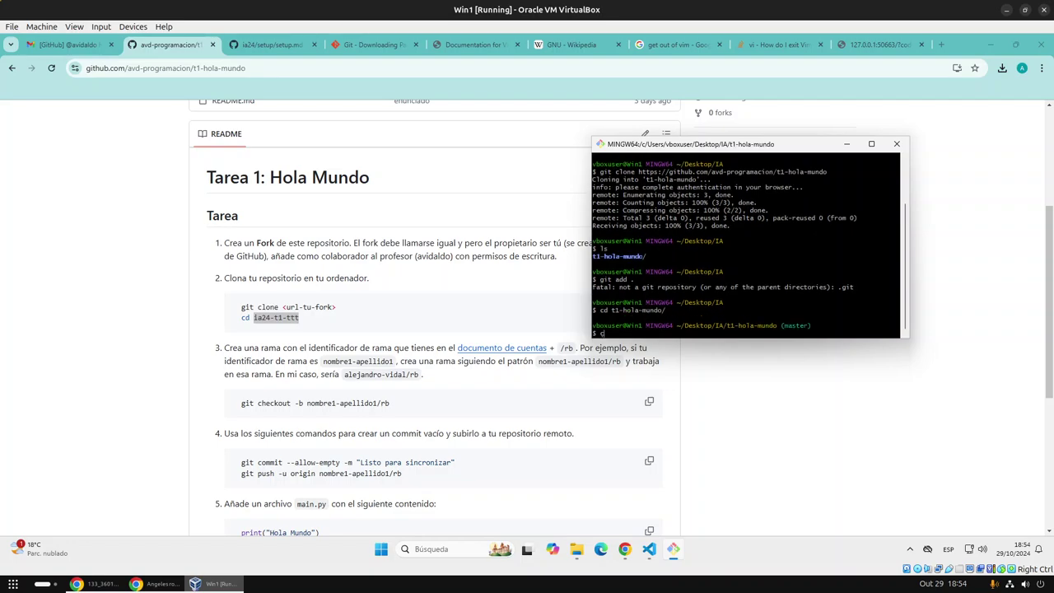
{"action": "key", "text": "BackSpace"}
Step: Close the Welcome page, then delete the old t1-hola-mundo clone in Desktop/IA with rm -rf and list the folder
{"action": "left_click", "coordinate": [650, 549]}
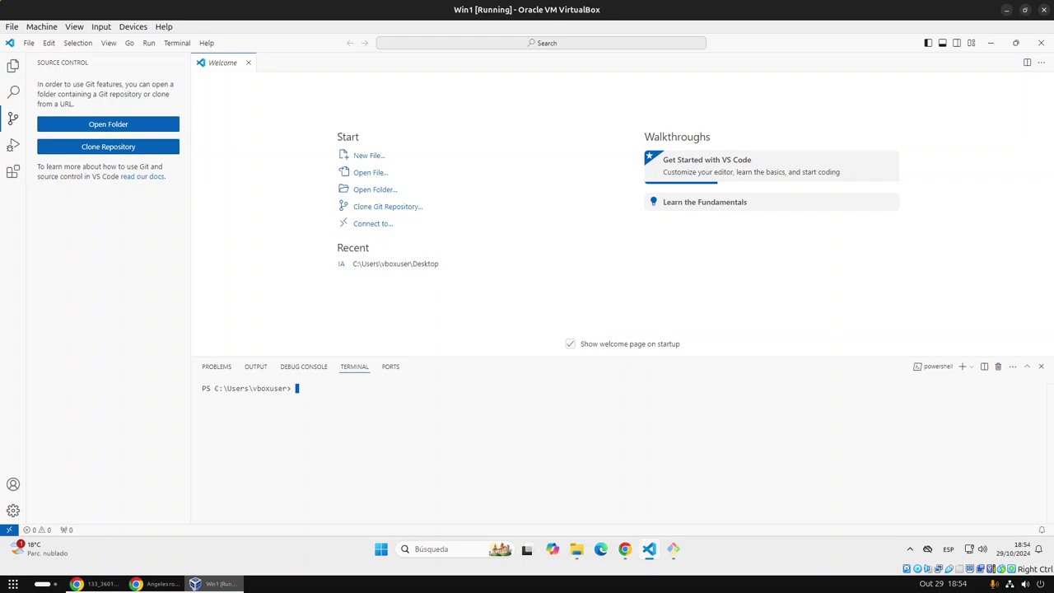
{"action": "left_click", "coordinate": [247, 63]}
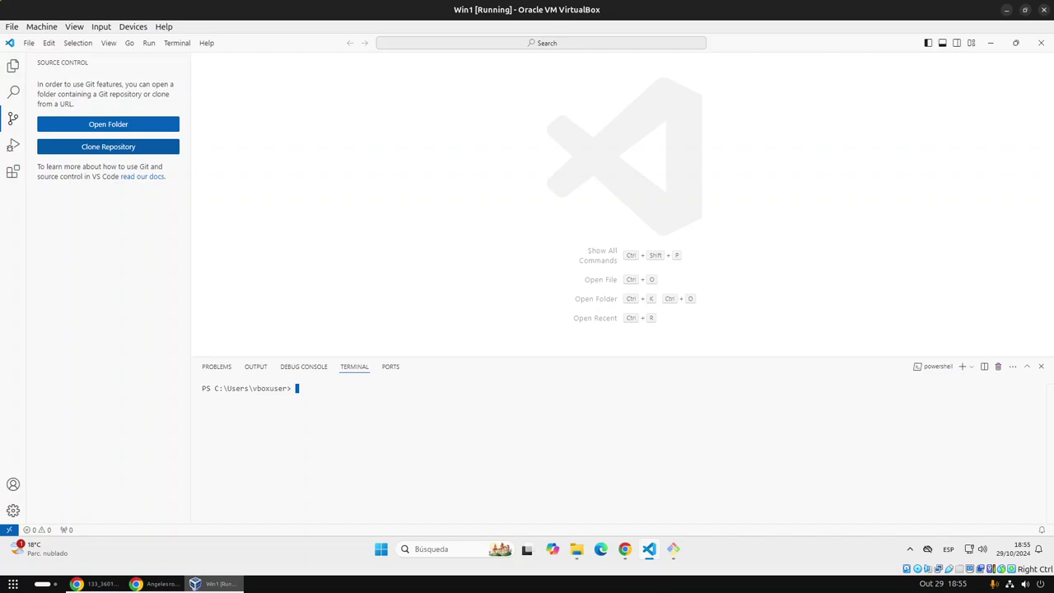
{"action": "key", "text": "alt+Tab"}
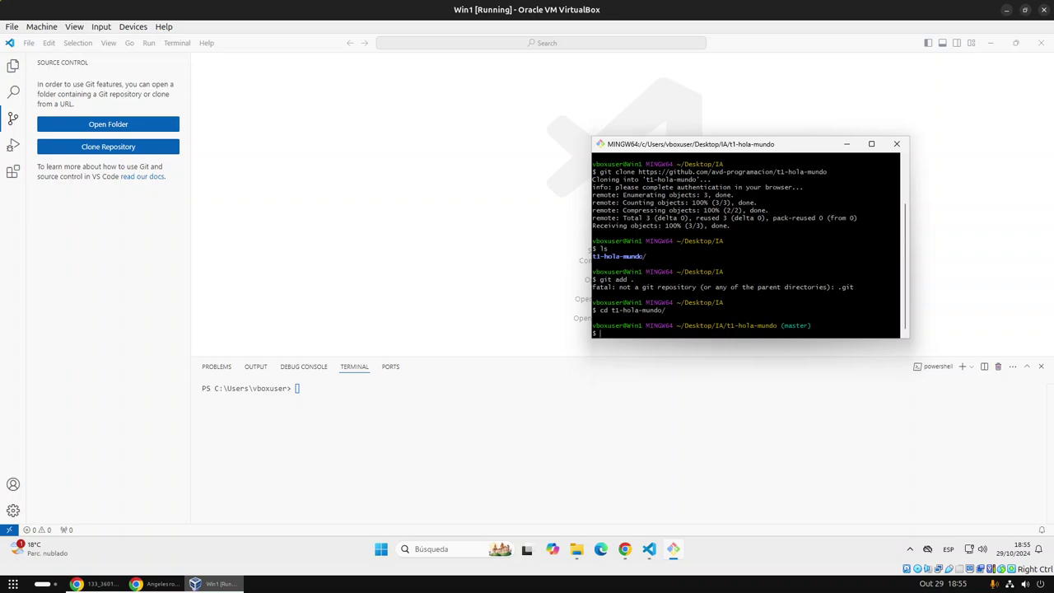
{"action": "type", "text": "cd ."}
{"action": "key", "text": "Return"}
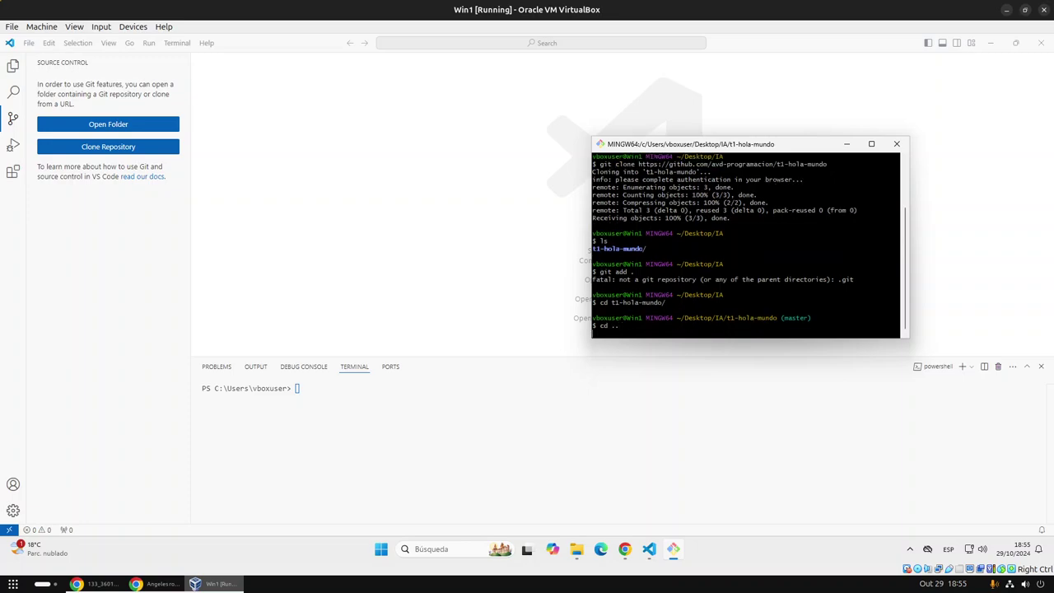
{"action": "type", "text": "rm -"}
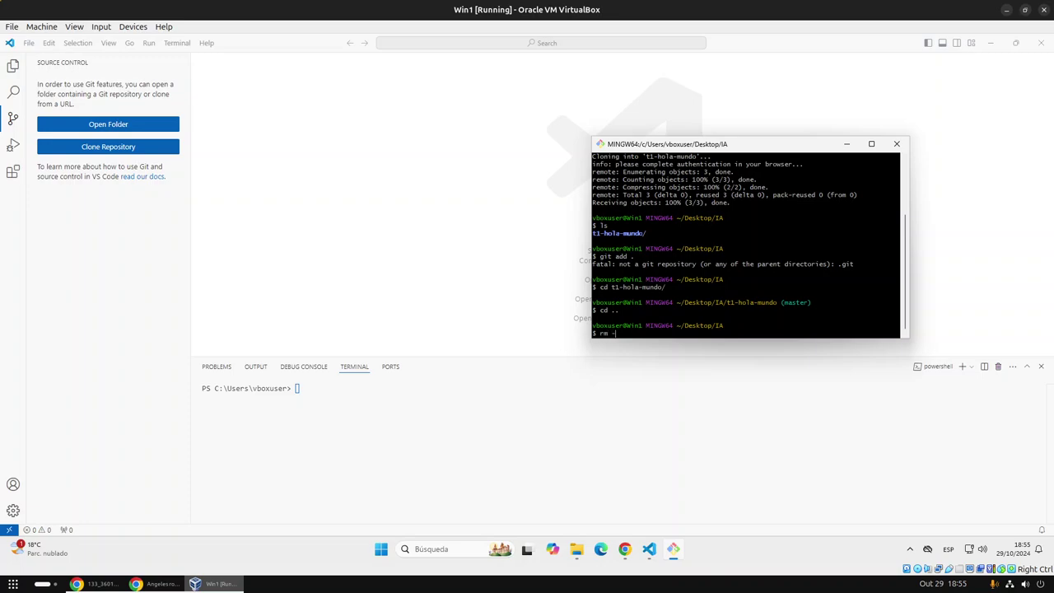
{"action": "type", "text": "fr"}
{"action": "type", "text": "f"}
{"action": "type", "text": "t"}
{"action": "key", "text": "Tab"}
{"action": "key", "text": "Return"}
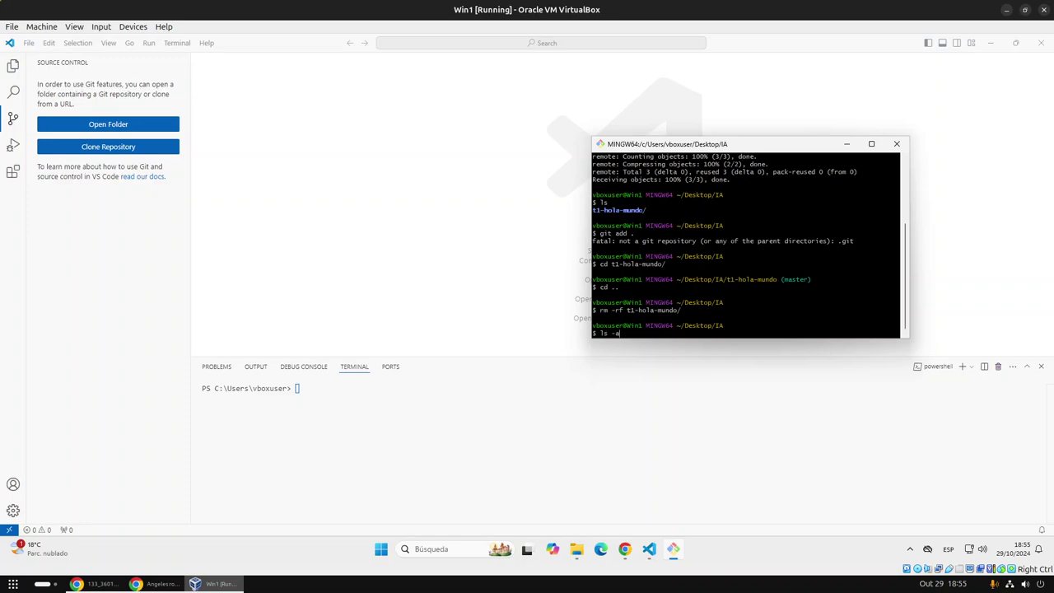
{"action": "key", "text": "Return"}
Step: Start a Clone from GitHub in Visual Studio Code and allow the GitHub extension to sign in
{"action": "key", "text": "alt+Tab"}
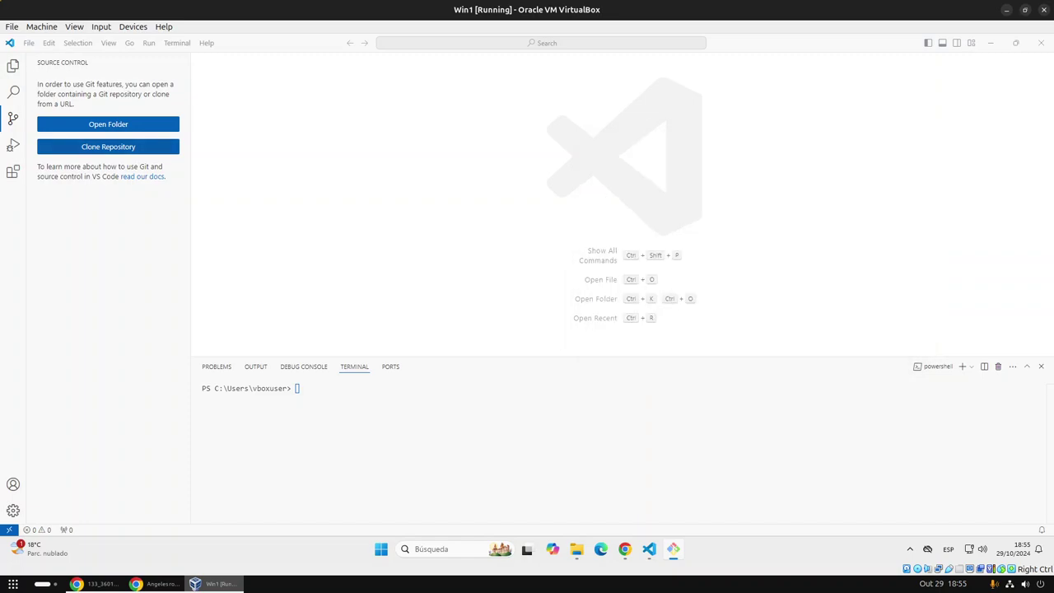
{"action": "left_click", "coordinate": [108, 147]}
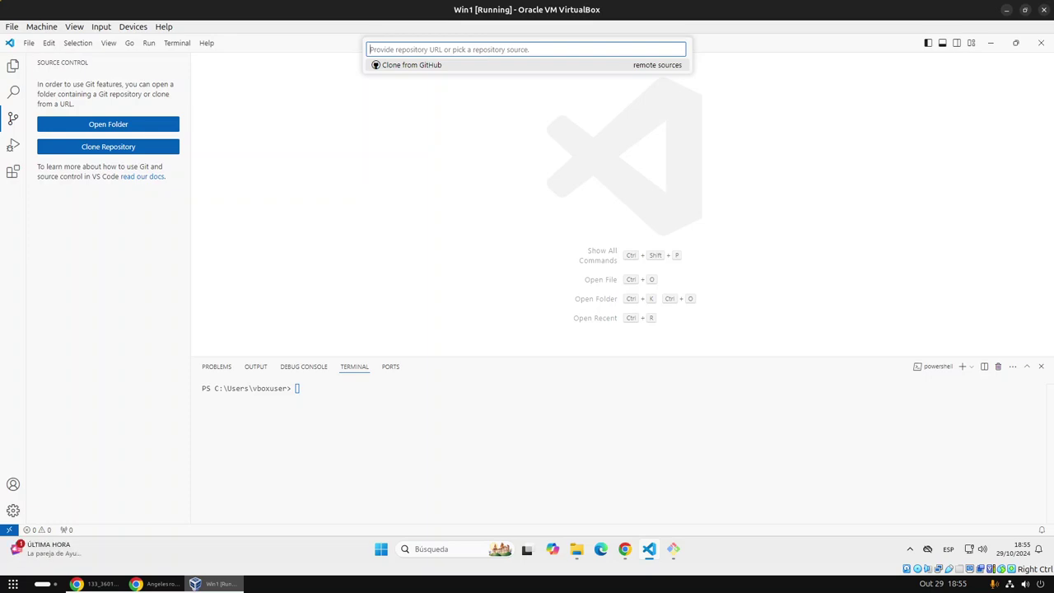
{"action": "key", "text": "Return"}
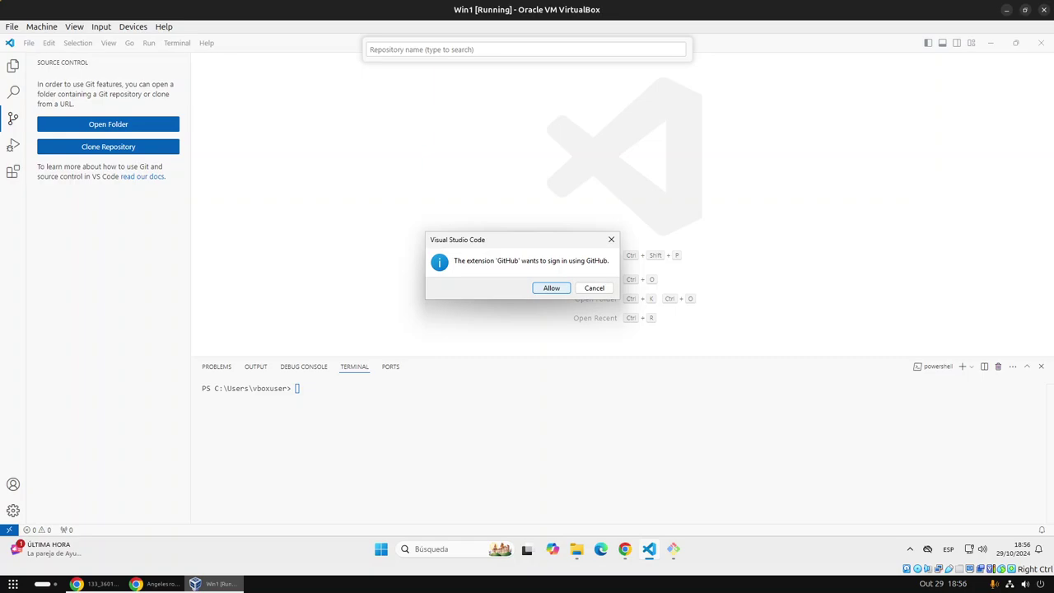
{"action": "key", "text": "Return"}
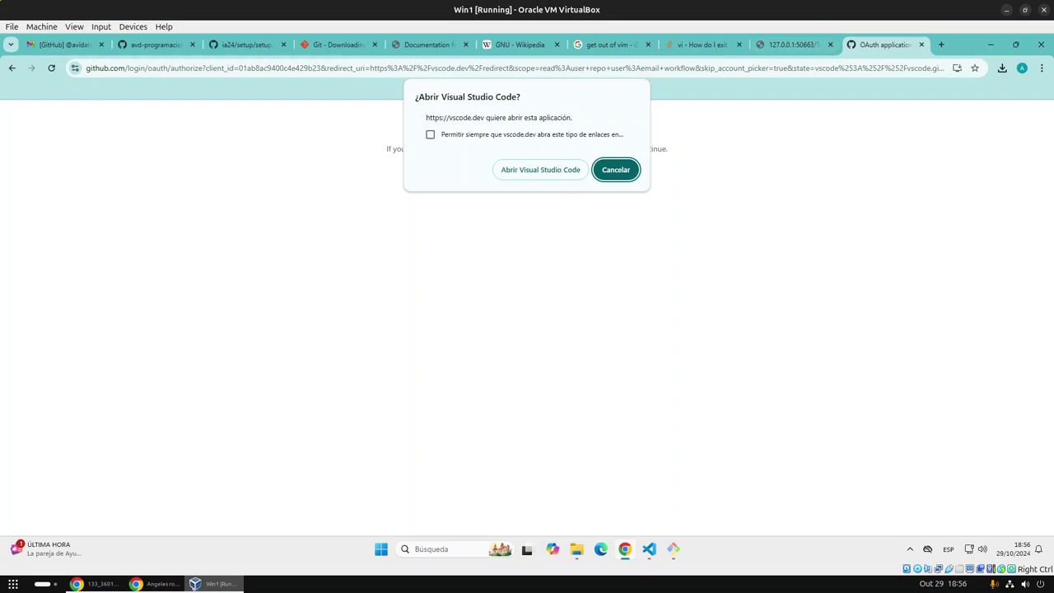
Step: Always allow vscode.dev to open Visual Studio Code and return the sign-in to the editor
{"action": "left_click", "coordinate": [430, 135]}
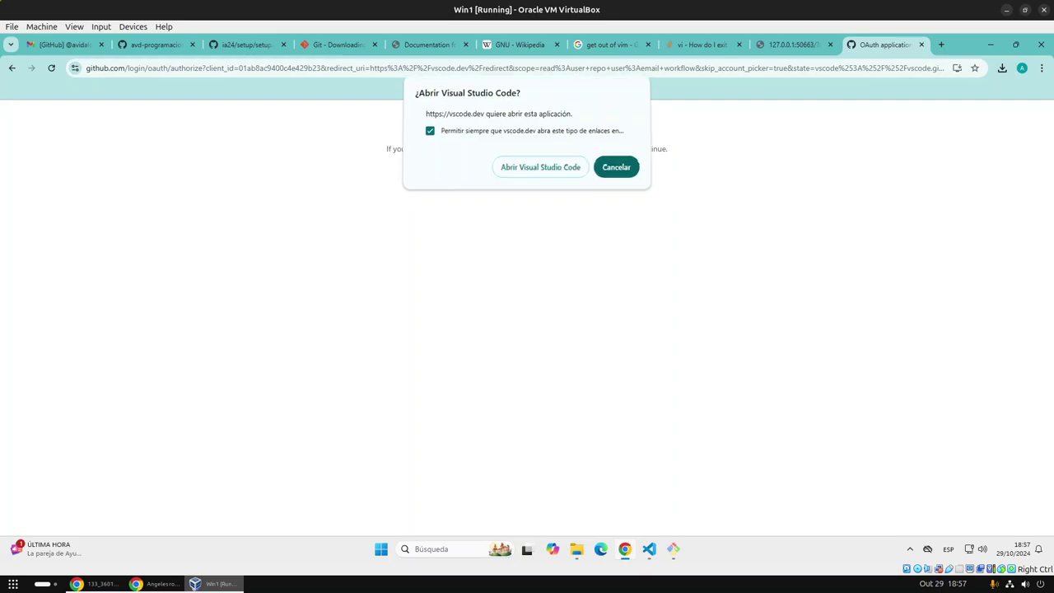
{"action": "left_click", "coordinate": [541, 170]}
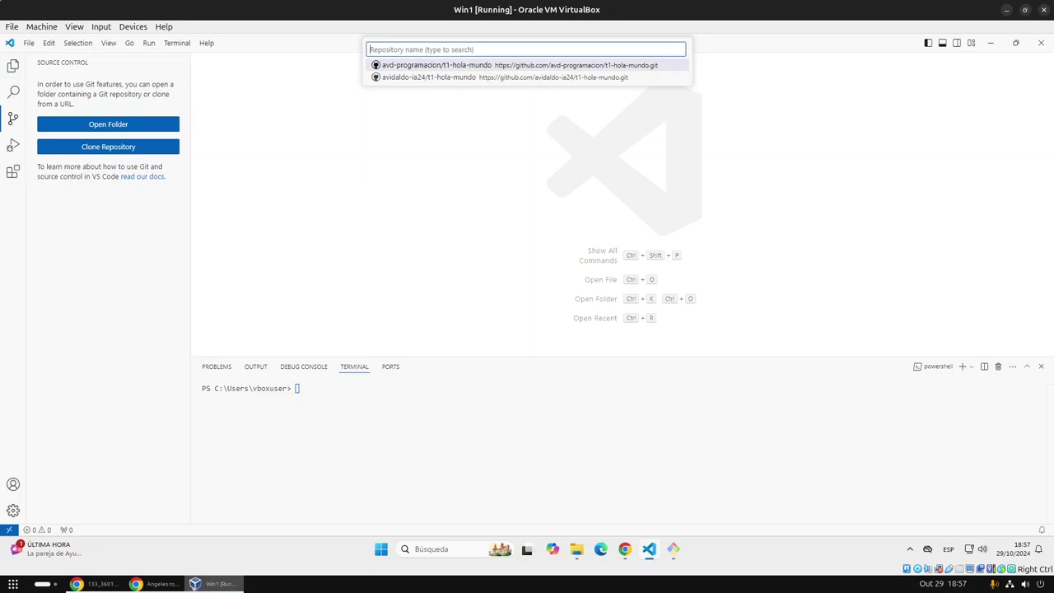
Step: Clone avd-programacion/t1-hola-mundo with Escritorio > IA as the repository destination
{"action": "key", "text": "Return"}
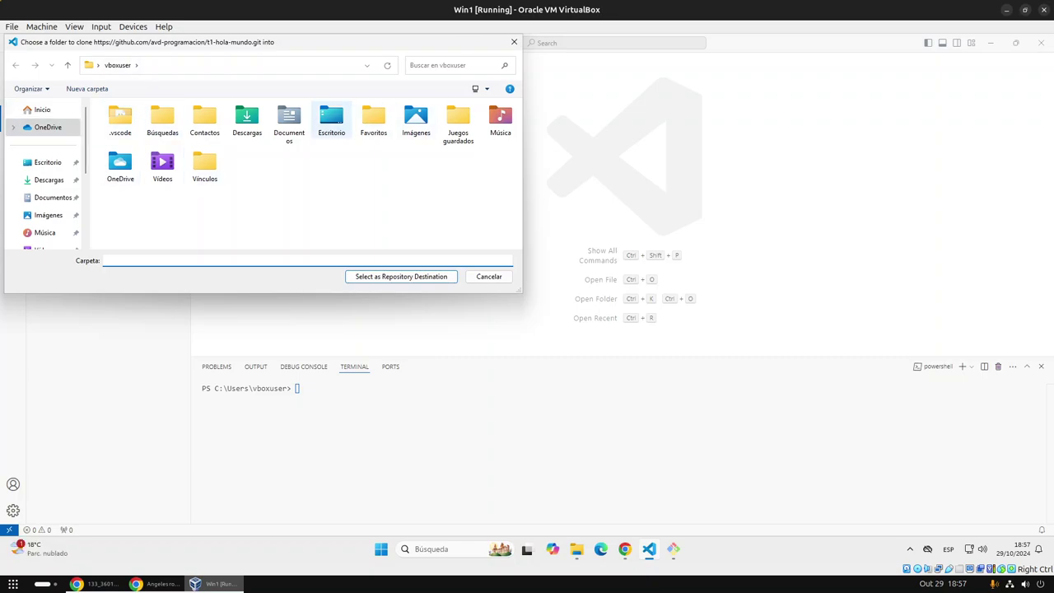
{"action": "left_click", "coordinate": [331, 122]}
{"action": "double_click", "coordinate": [331, 121]}
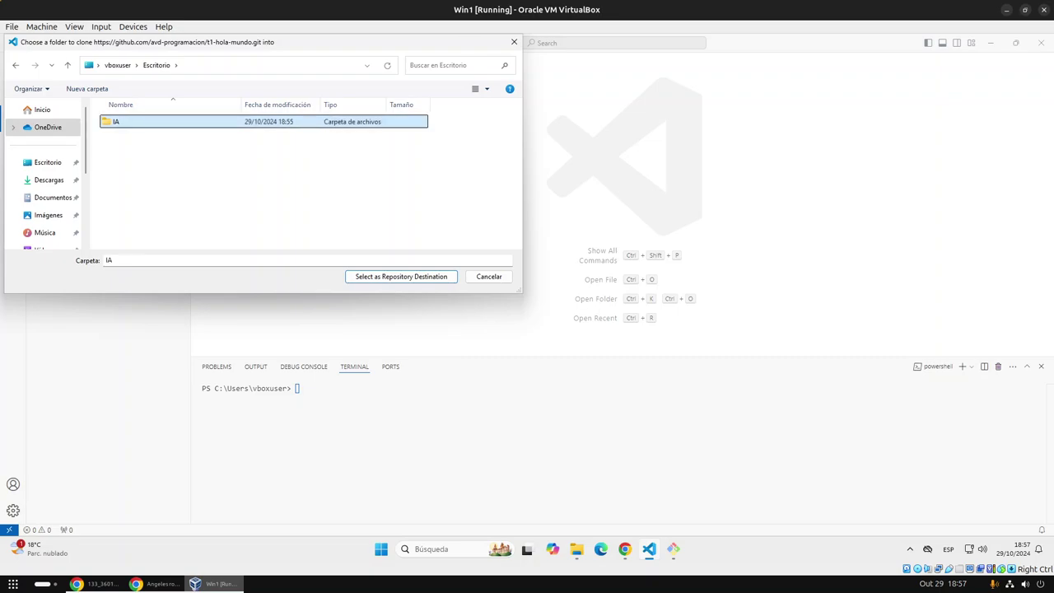
{"action": "double_click", "coordinate": [332, 121]}
{"action": "key", "text": "Return"}
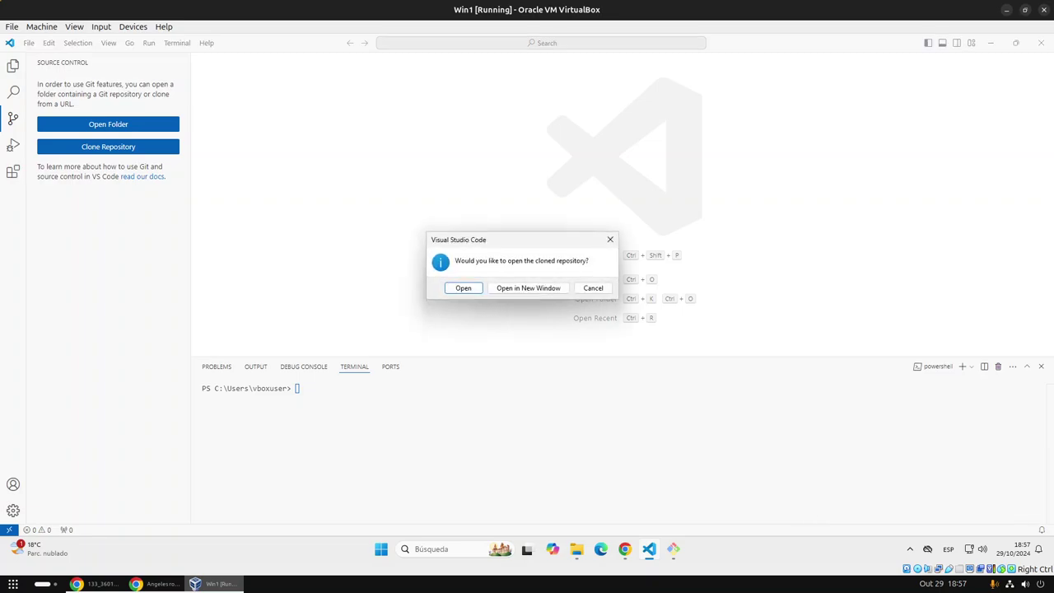
Step: Open the cloned t1-hola-mundo repository and open an integrated terminal from README.md's context menu
{"action": "key", "text": "Return"}
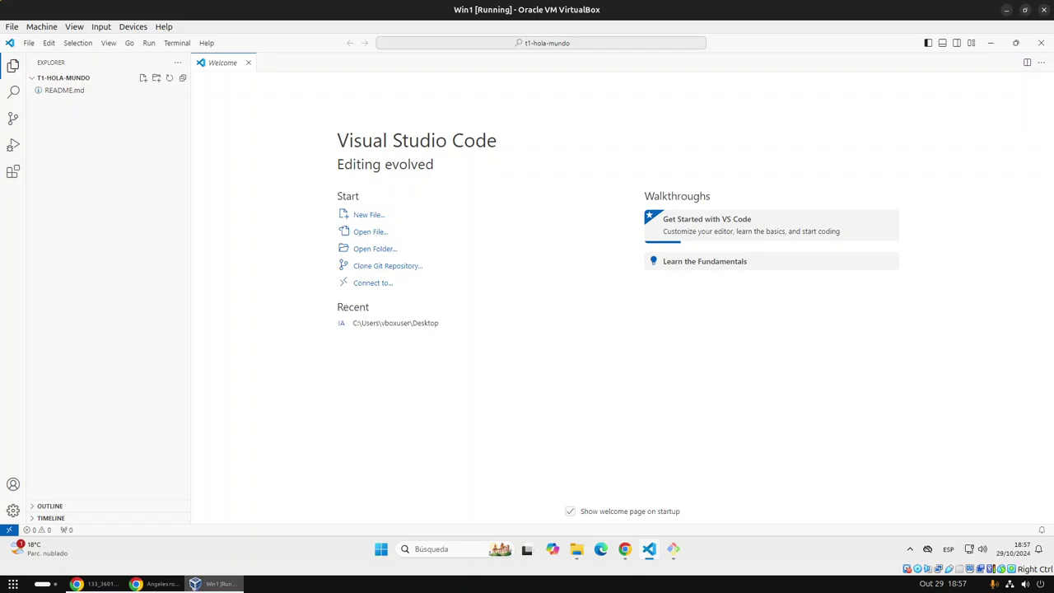
{"action": "right_click", "coordinate": [85, 80]}
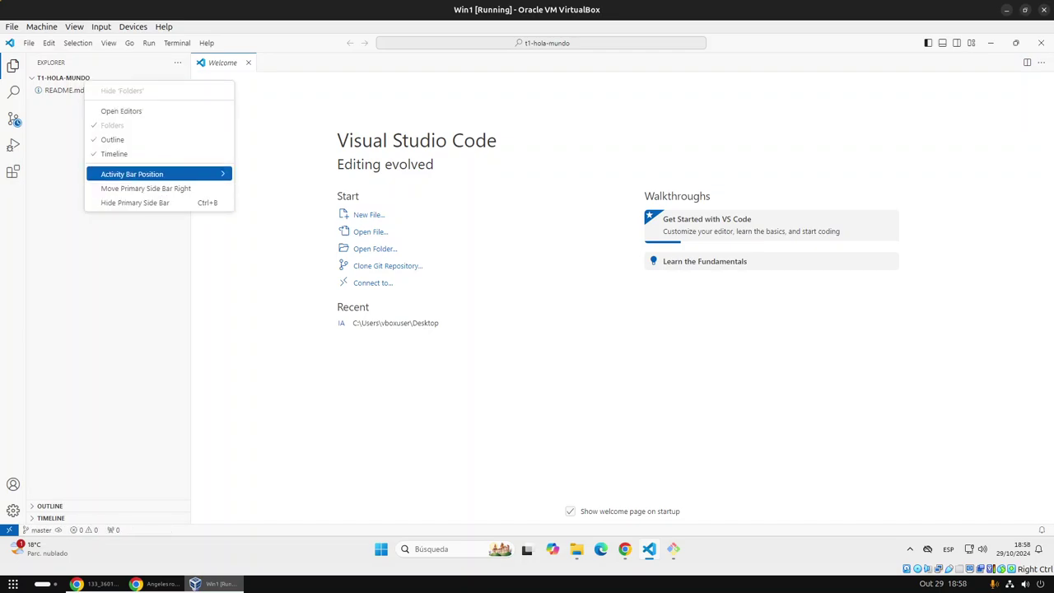
{"action": "mouse_move", "coordinate": [132, 174]}
{"action": "left_click", "coordinate": [64, 90]}
{"action": "right_click", "coordinate": [66, 91]}
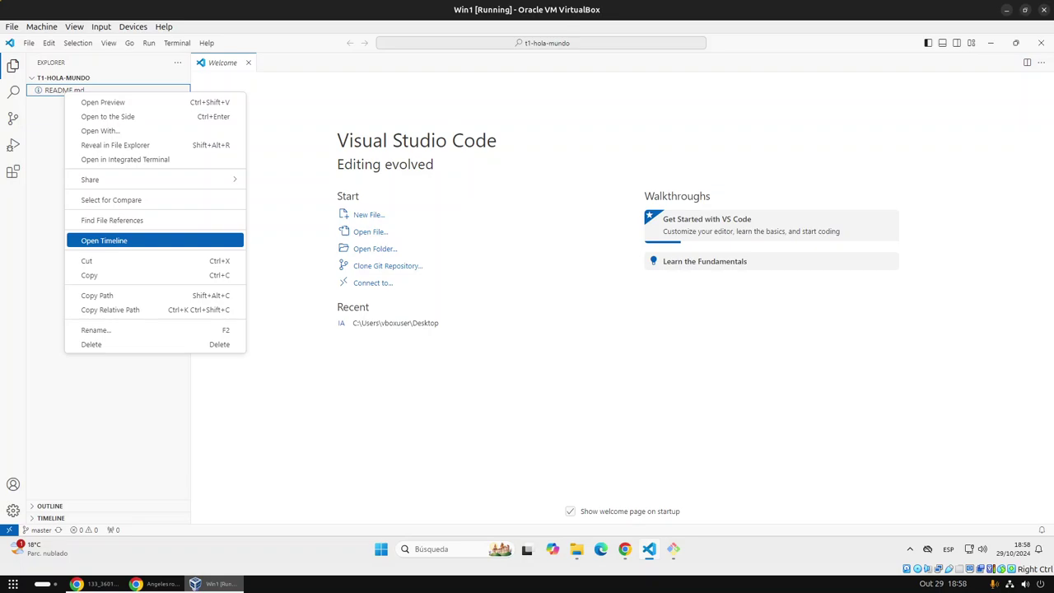
{"action": "left_click", "coordinate": [126, 159]}
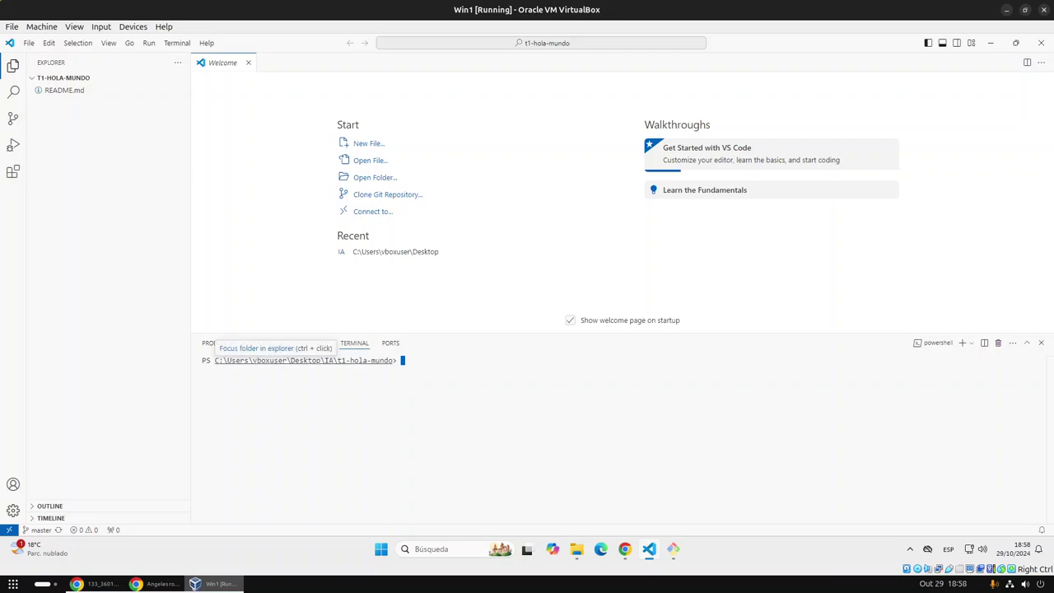
Step: Open README.md with its Markdown preview to the side, shrink the terminal, and show Extensions
{"action": "left_click", "coordinate": [276, 359], "text": "ctrl"}
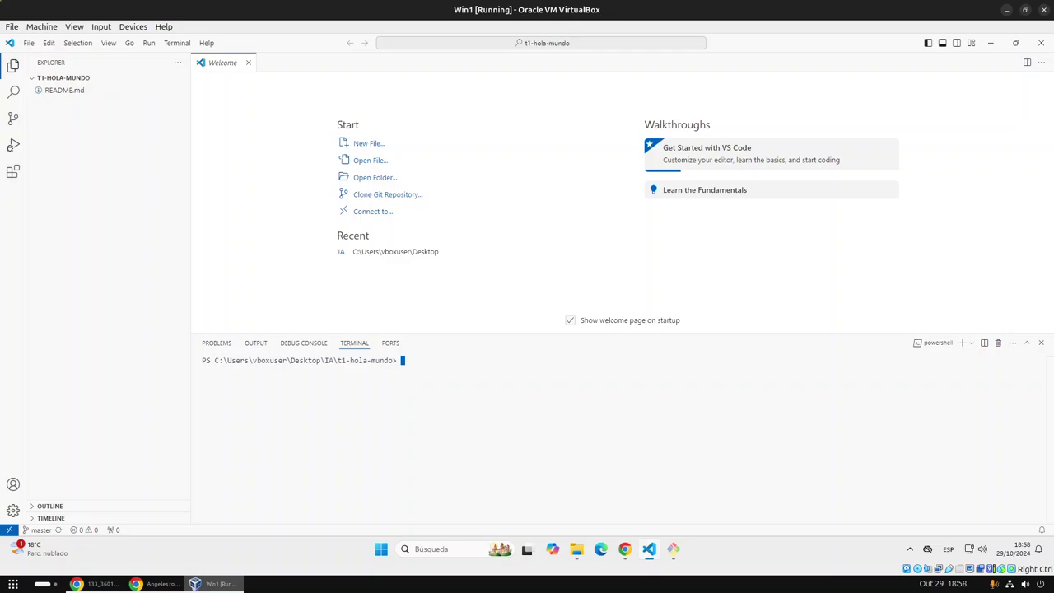
{"action": "left_click", "coordinate": [63, 77]}
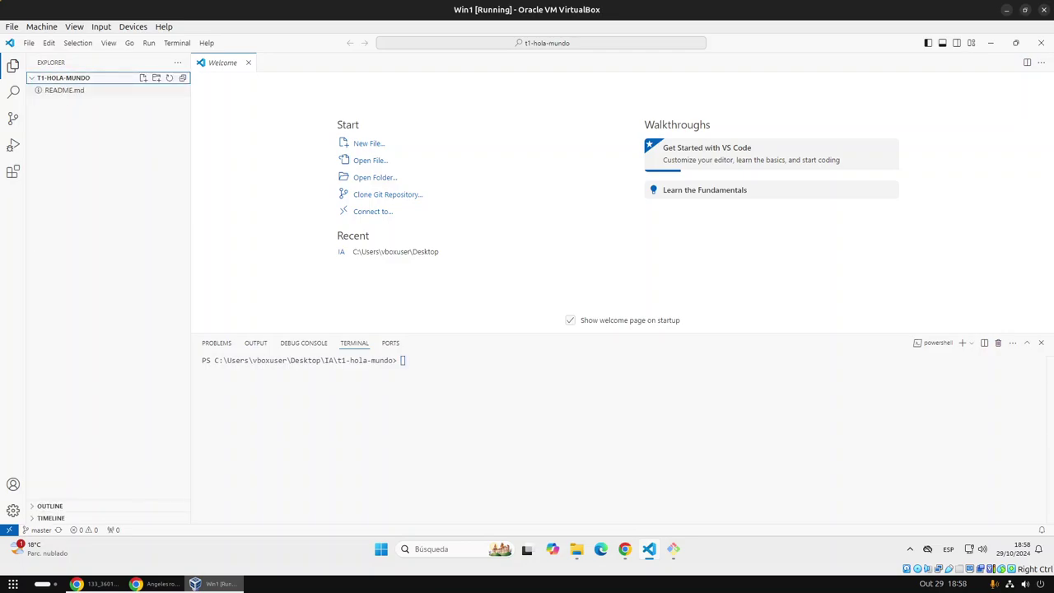
{"action": "left_click", "coordinate": [64, 89]}
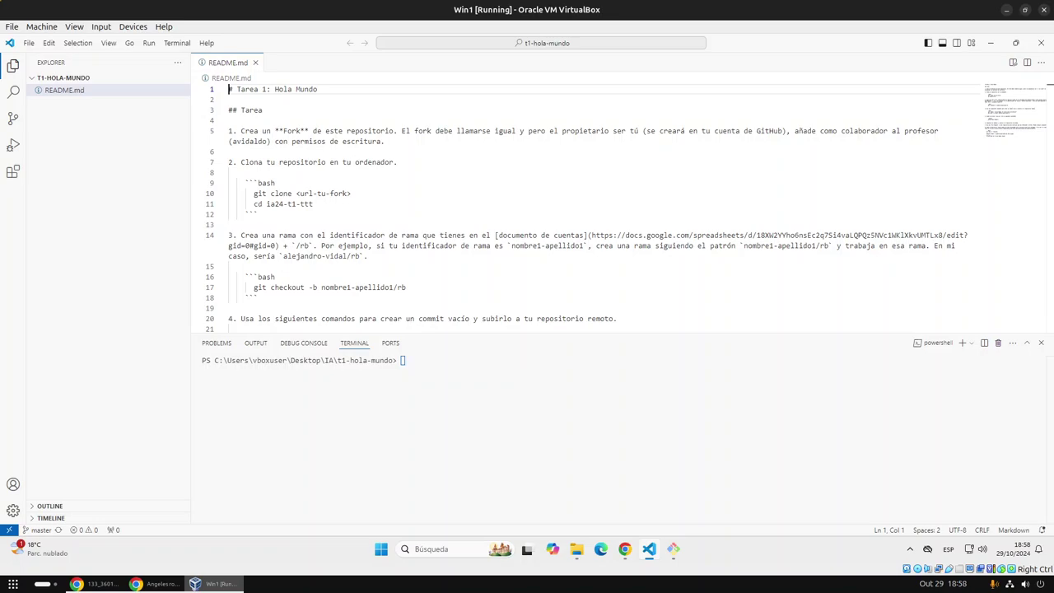
{"action": "left_click_drag", "start_coordinate": [577, 335], "coordinate": [576, 397]}
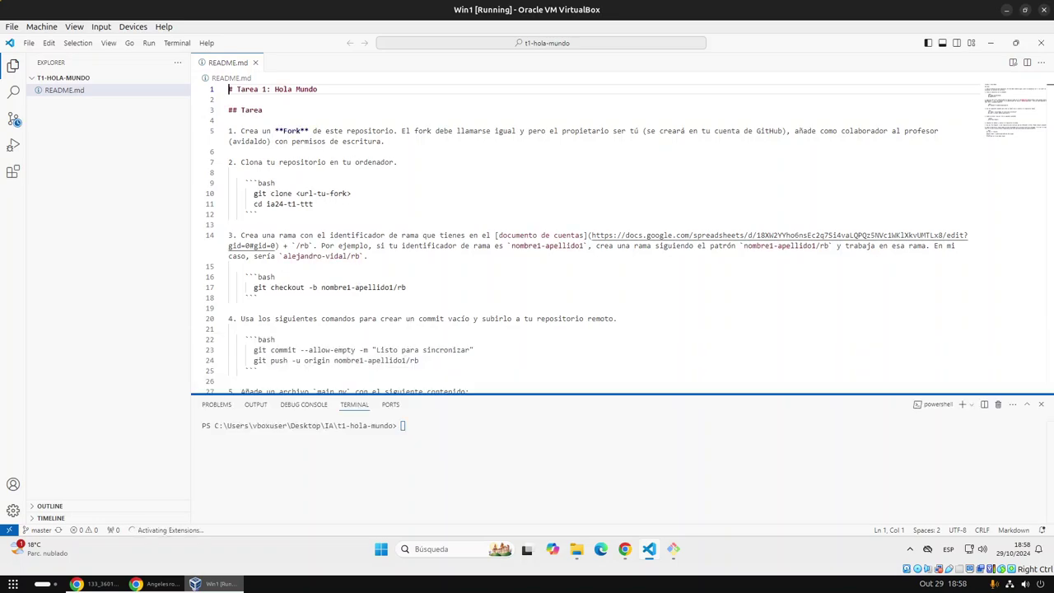
{"action": "left_click_drag", "start_coordinate": [191, 247], "coordinate": [126, 247]}
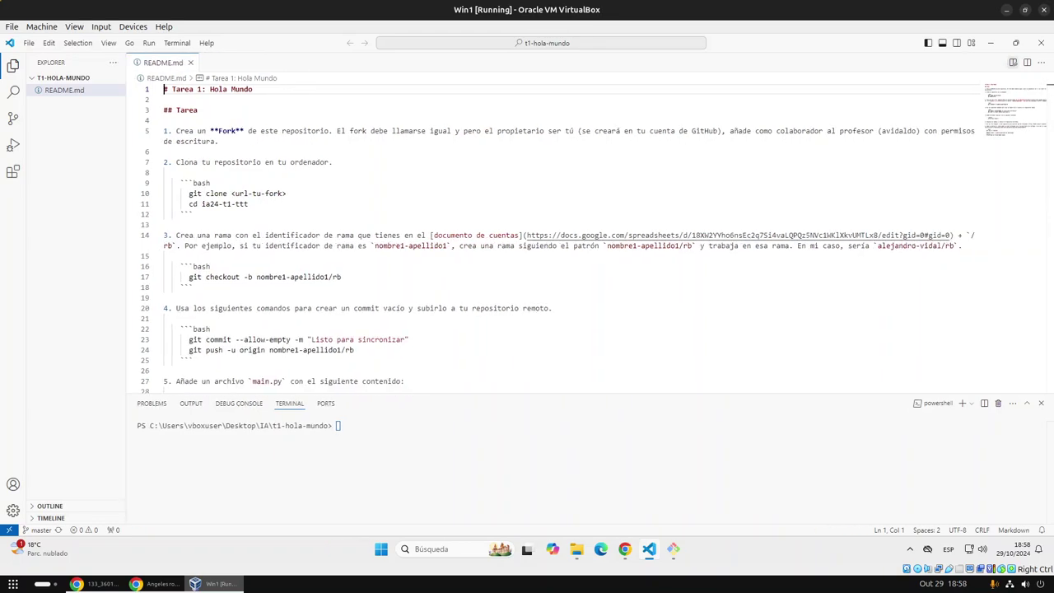
{"action": "left_click", "coordinate": [1014, 62]}
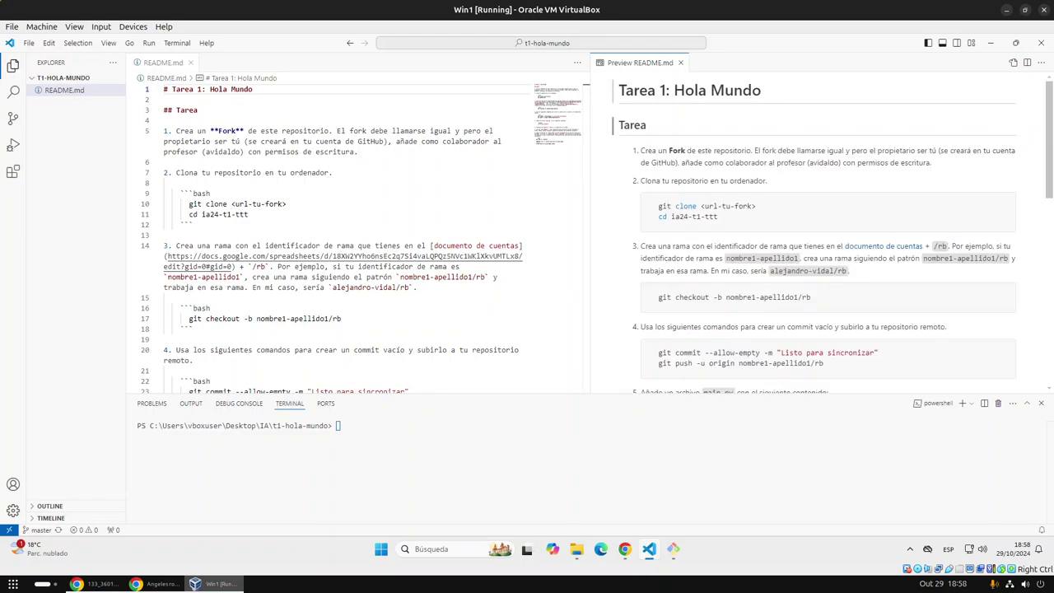
{"action": "scroll", "coordinate": [824, 231], "scroll_direction": "down", "scroll_amount": 5}
{"action": "scroll", "coordinate": [824, 231], "scroll_direction": "up", "scroll_amount": 5}
{"action": "left_click", "coordinate": [12, 171]}
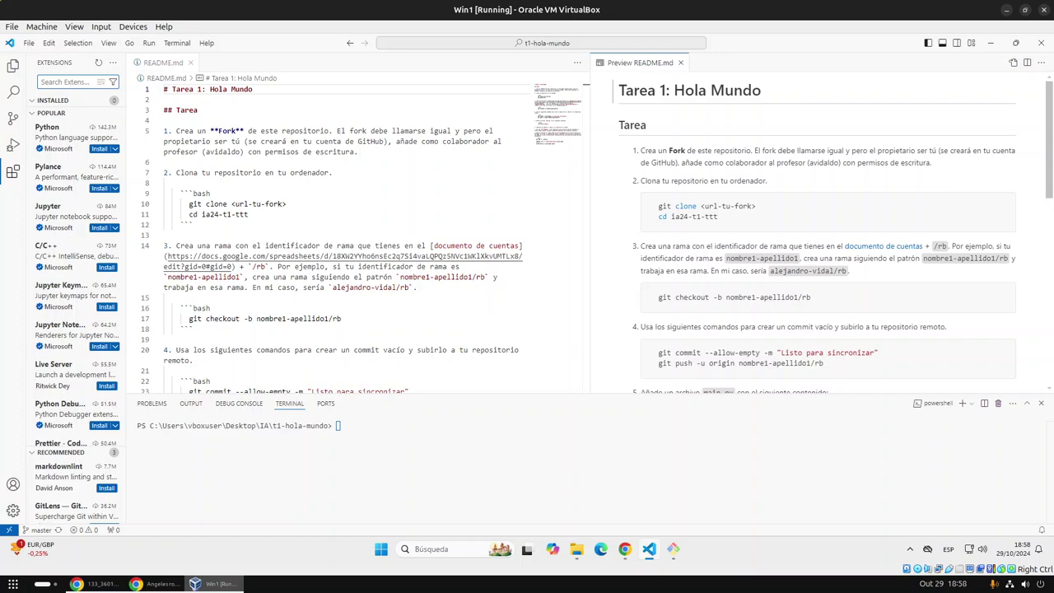
Step: Search the marketplace for 'github' and install the Markdown Preview Github Styling extension
{"action": "left_click_drag", "start_coordinate": [127, 247], "coordinate": [155, 247]}
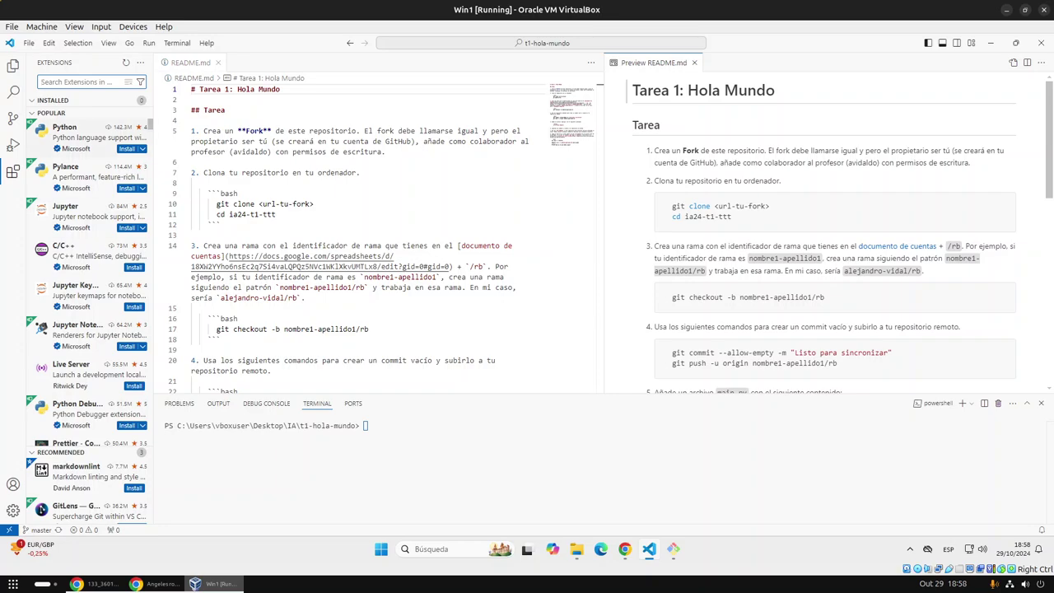
{"action": "mouse_move", "coordinate": [91, 216]}
{"action": "type", "text": "github"}
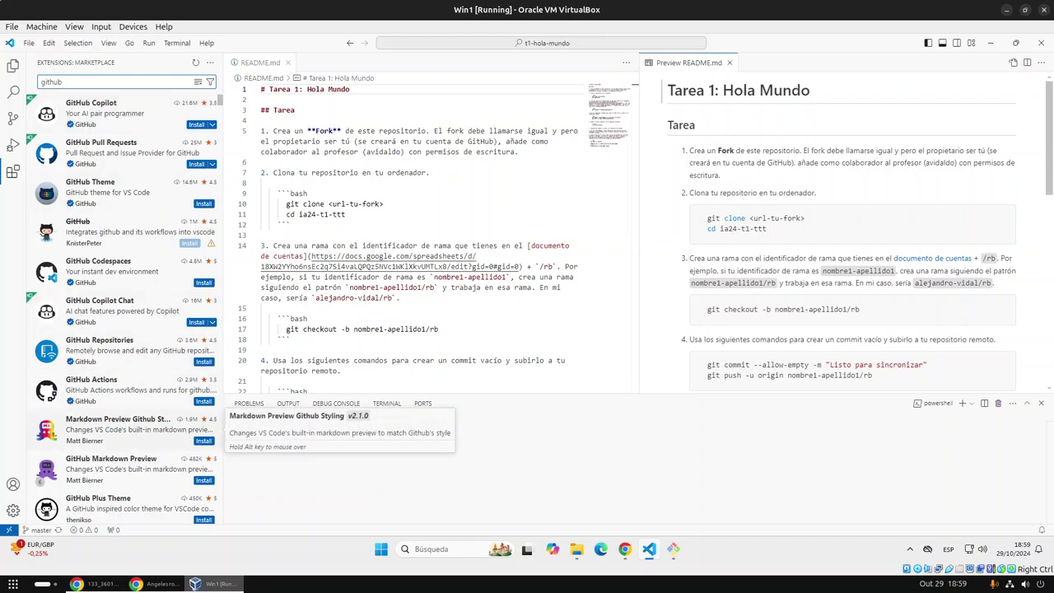
{"action": "left_click_drag", "start_coordinate": [223, 428], "coordinate": [308, 428]}
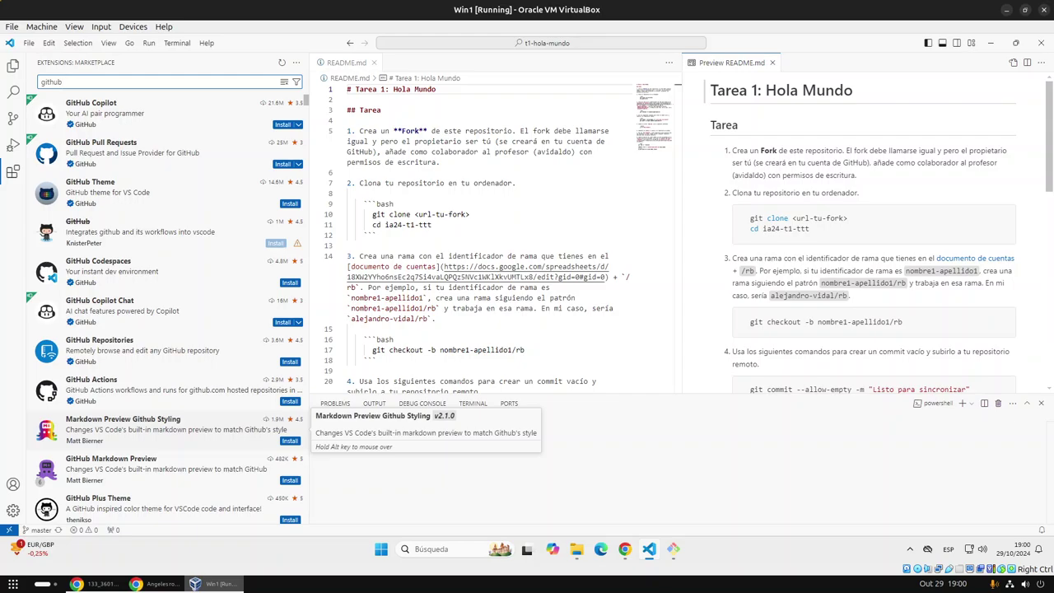
{"action": "left_click", "coordinate": [290, 440]}
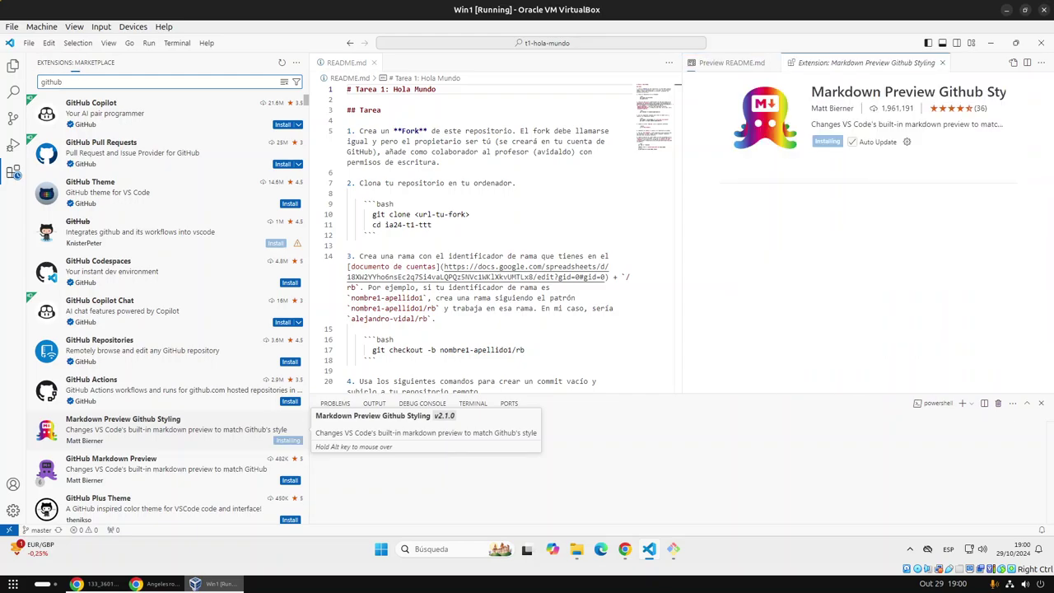
{"action": "left_click", "coordinate": [732, 62]}
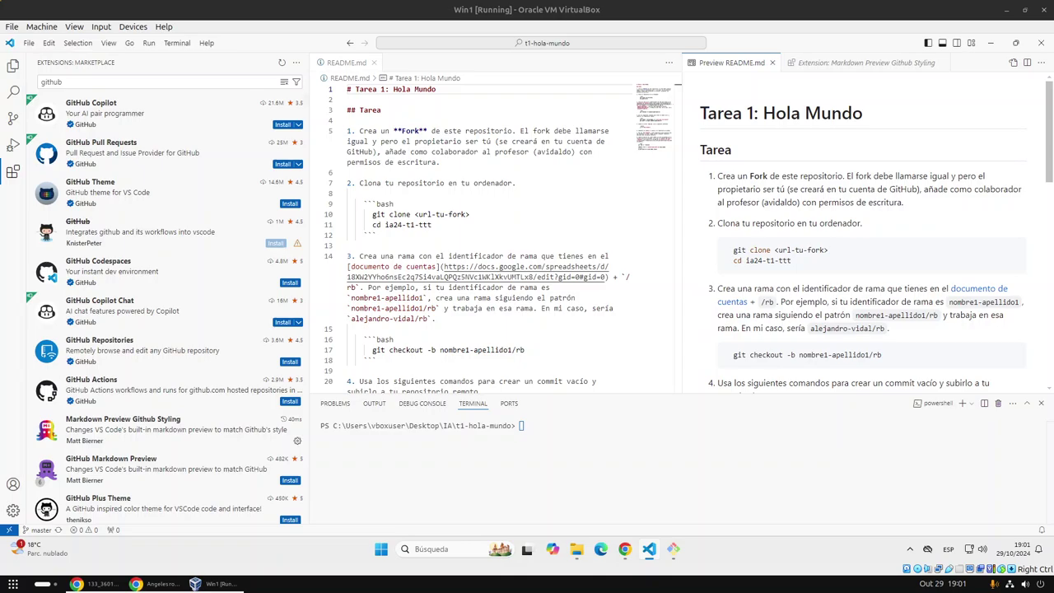
Step: Close the old preview and extension page, reopen README.md's preview beside it, and narrow the Explorer
{"action": "left_click", "coordinate": [772, 63]}
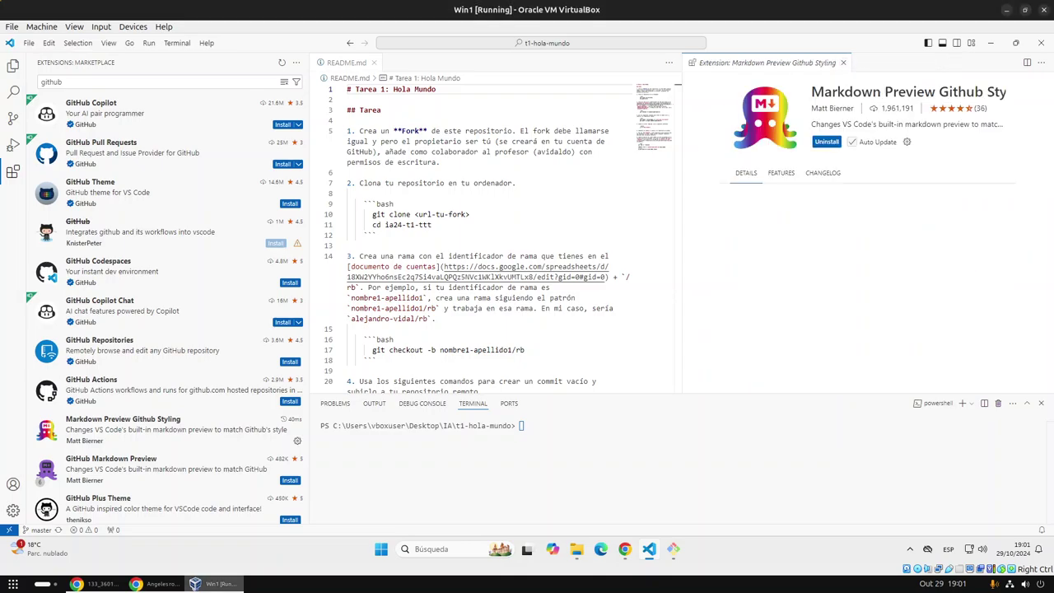
{"action": "left_click", "coordinate": [843, 62]}
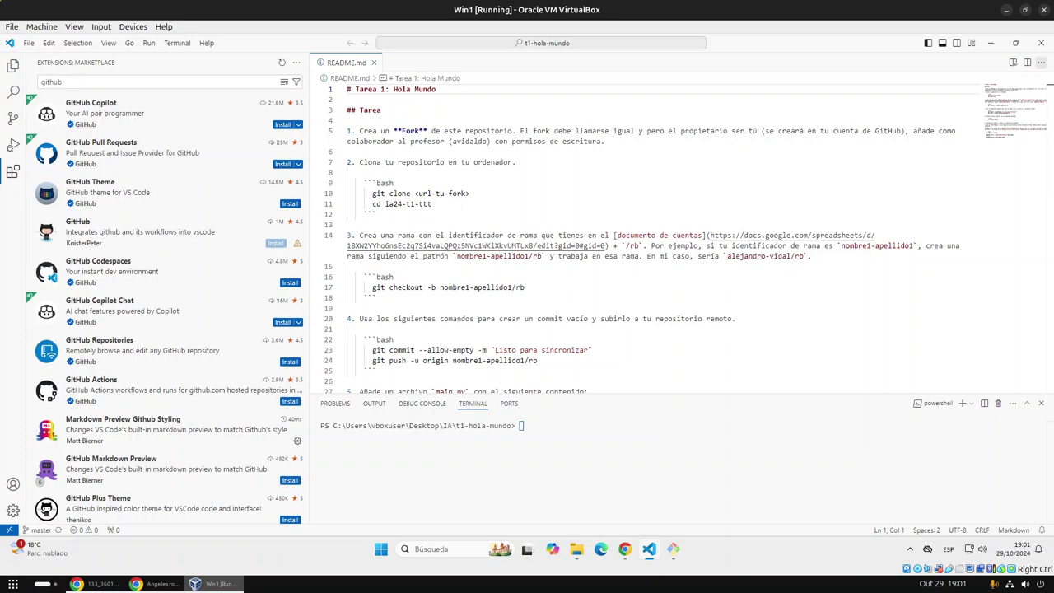
{"action": "left_click", "coordinate": [1013, 61]}
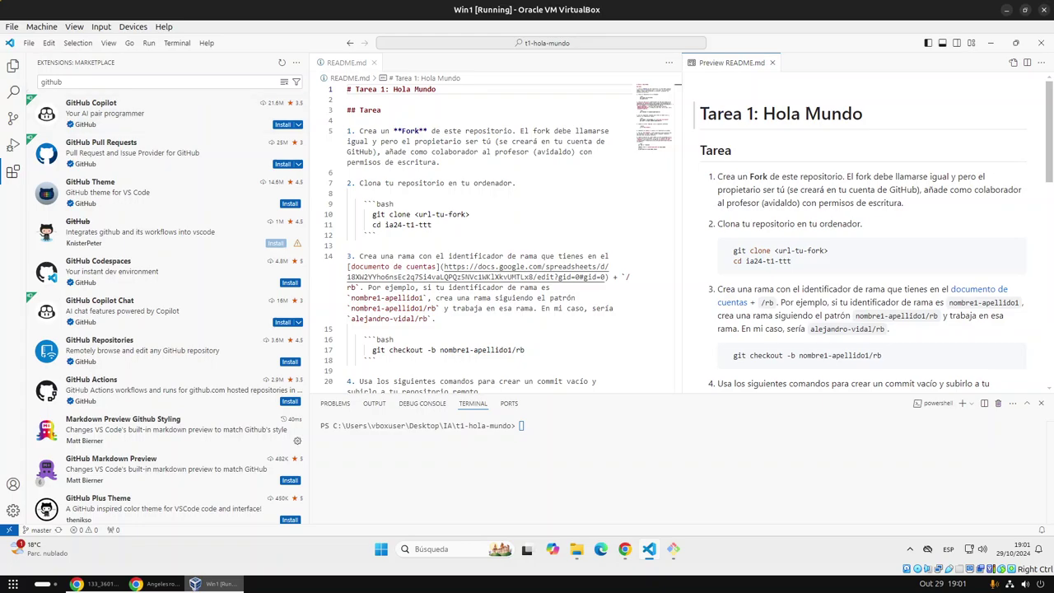
{"action": "left_click", "coordinate": [12, 171]}
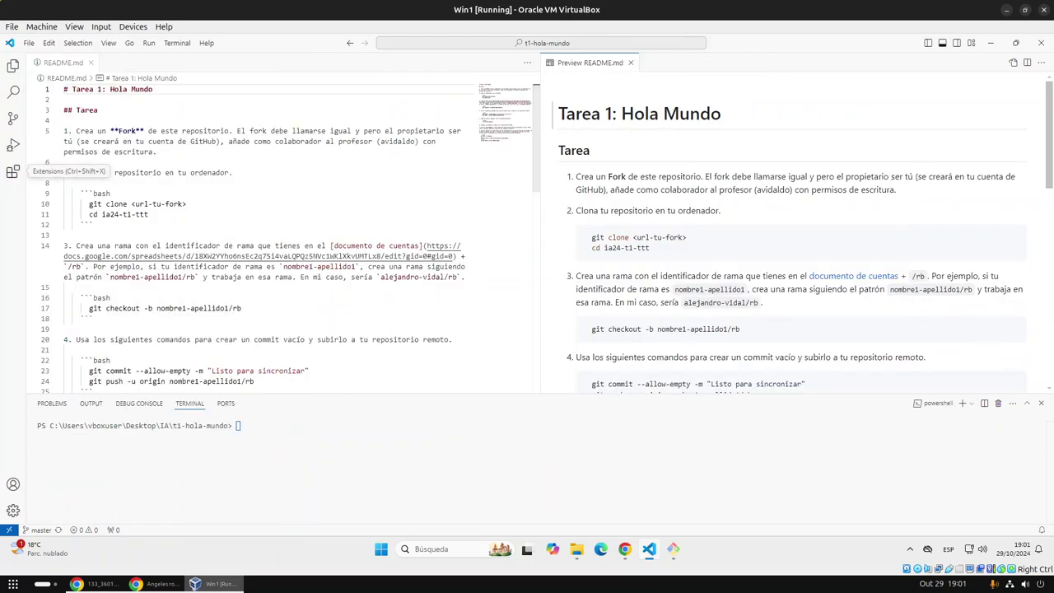
{"action": "left_click", "coordinate": [13, 171]}
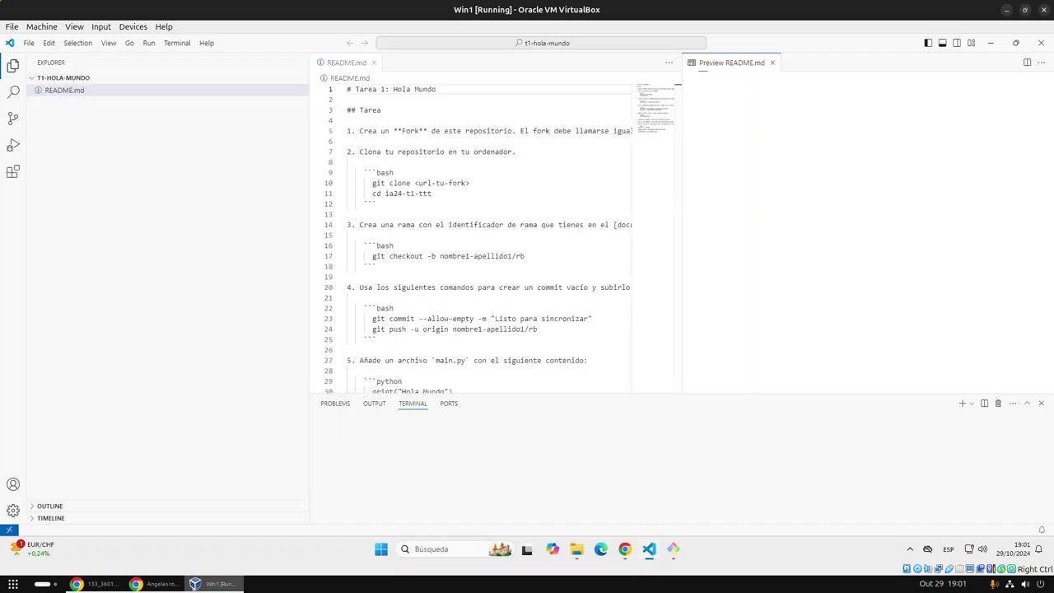
{"action": "mouse_move", "coordinate": [310, 289]}
{"action": "left_mouse_down"}
{"action": "mouse_move", "coordinate": [206, 289]}
{"action": "mouse_move", "coordinate": [218, 288]}
{"action": "left_mouse_up"}
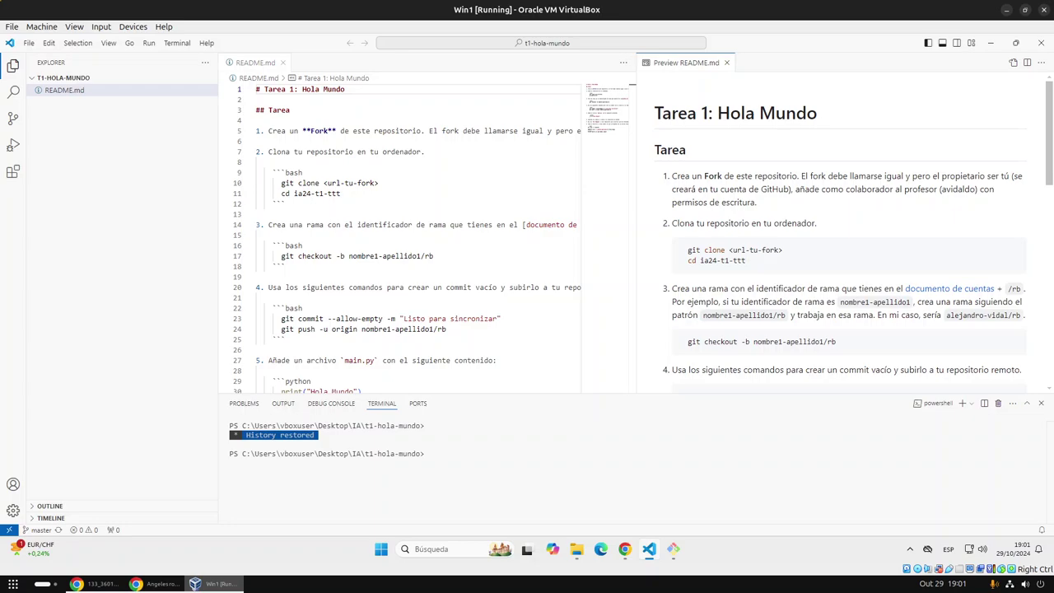
Step: Check the installed extensions list, scroll the README preview, and return to Explorer with Ctrl+Shift+E
{"action": "left_click", "coordinate": [13, 172]}
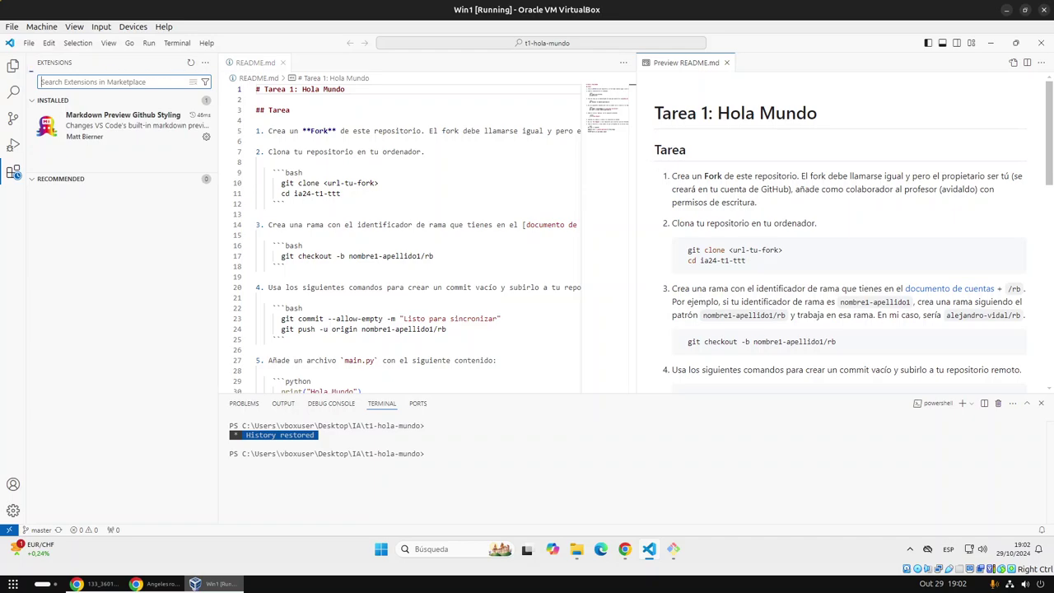
{"action": "scroll", "coordinate": [841, 239], "scroll_direction": "down", "scroll_amount": 3}
{"action": "scroll", "coordinate": [840, 239], "scroll_direction": "down", "scroll_amount": 2}
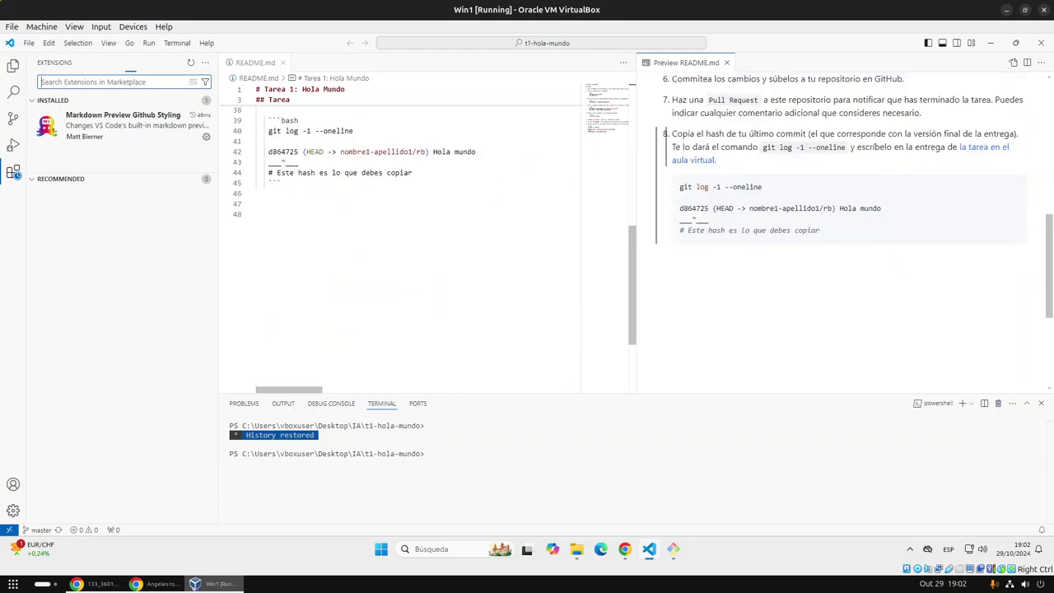
{"action": "scroll", "coordinate": [840, 239], "scroll_direction": "up", "scroll_amount": 4}
{"action": "scroll", "coordinate": [841, 239], "scroll_direction": "up", "scroll_amount": 2}
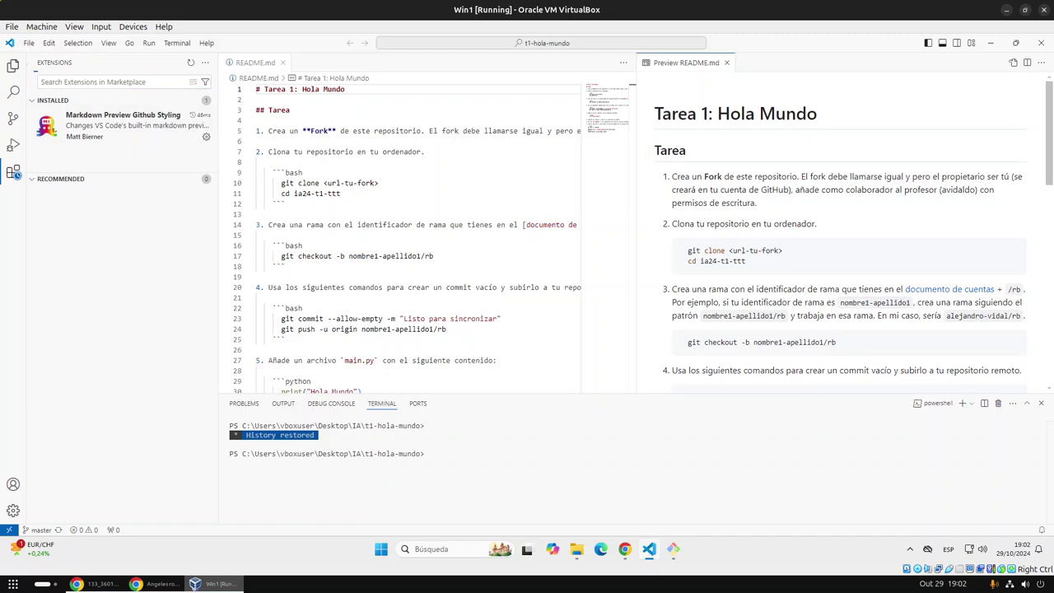
{"action": "key", "text": "ctrl+shift+e"}
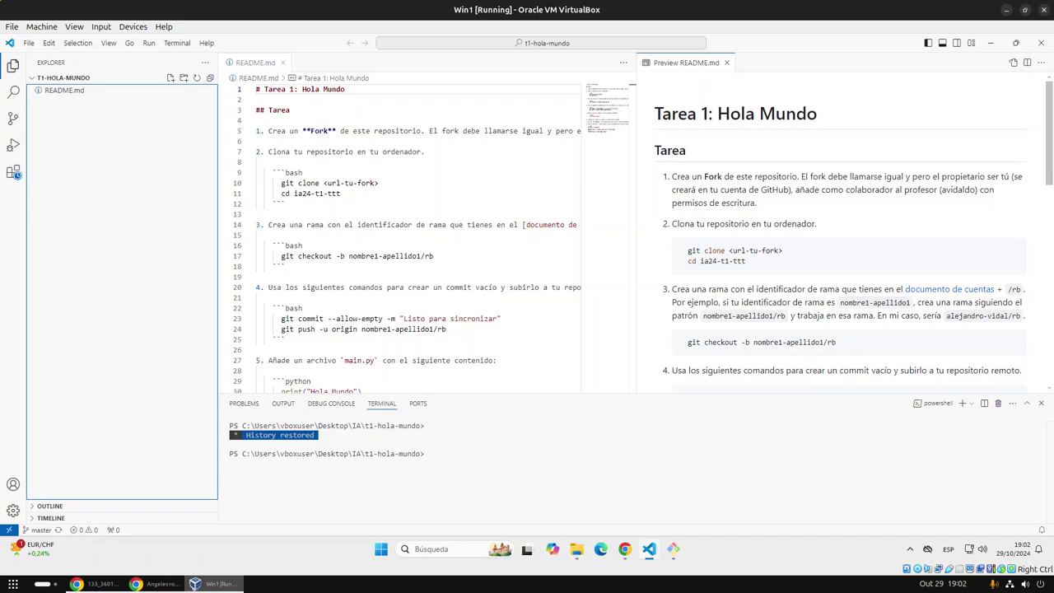
Step: Narrow the explorer and select the folder name ia24-t1-ttt on line 11 of README.md
{"action": "left_click", "coordinate": [341, 193]}
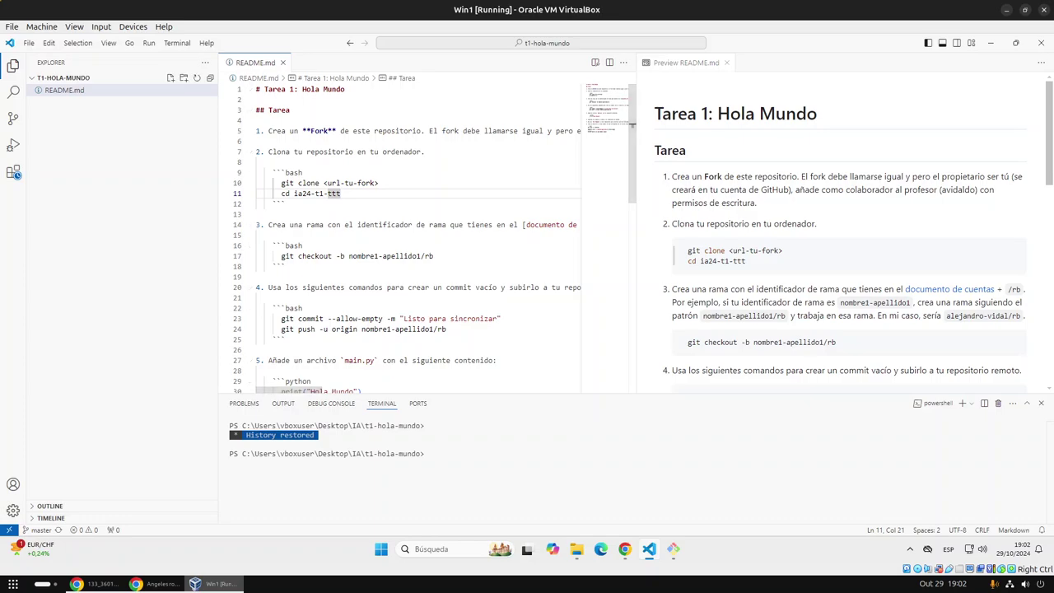
{"action": "left_click", "coordinate": [122, 288]}
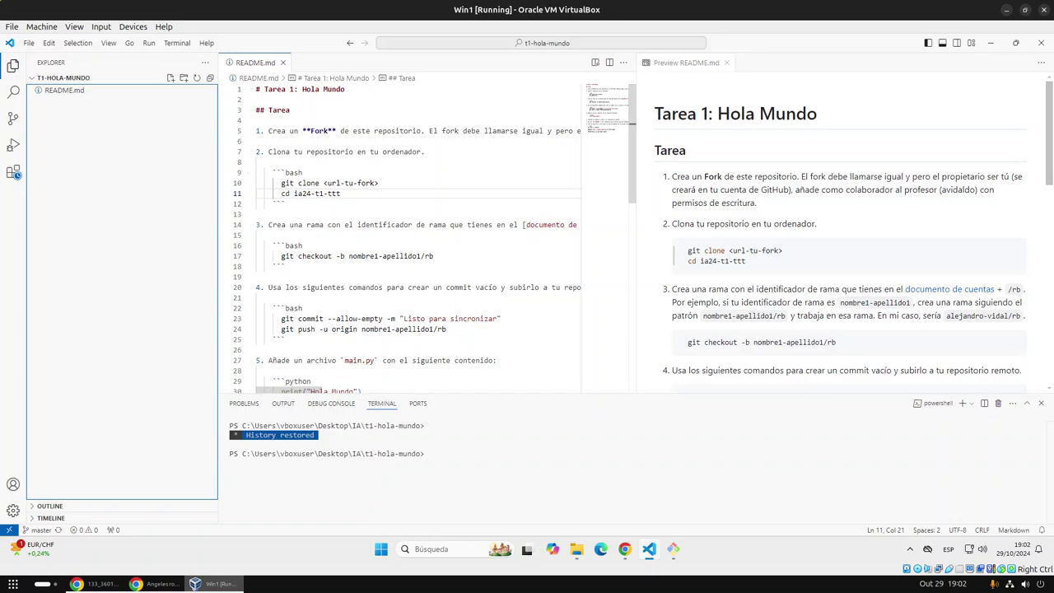
{"action": "left_click_drag", "start_coordinate": [218, 288], "coordinate": [182, 288]}
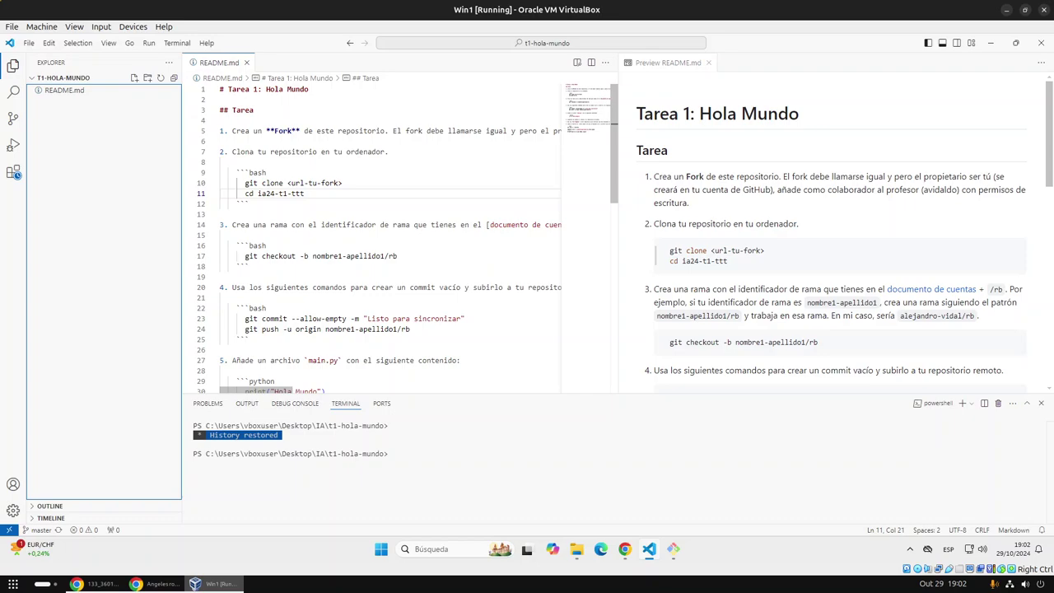
{"action": "left_click_drag", "start_coordinate": [304, 193], "coordinate": [257, 193]}
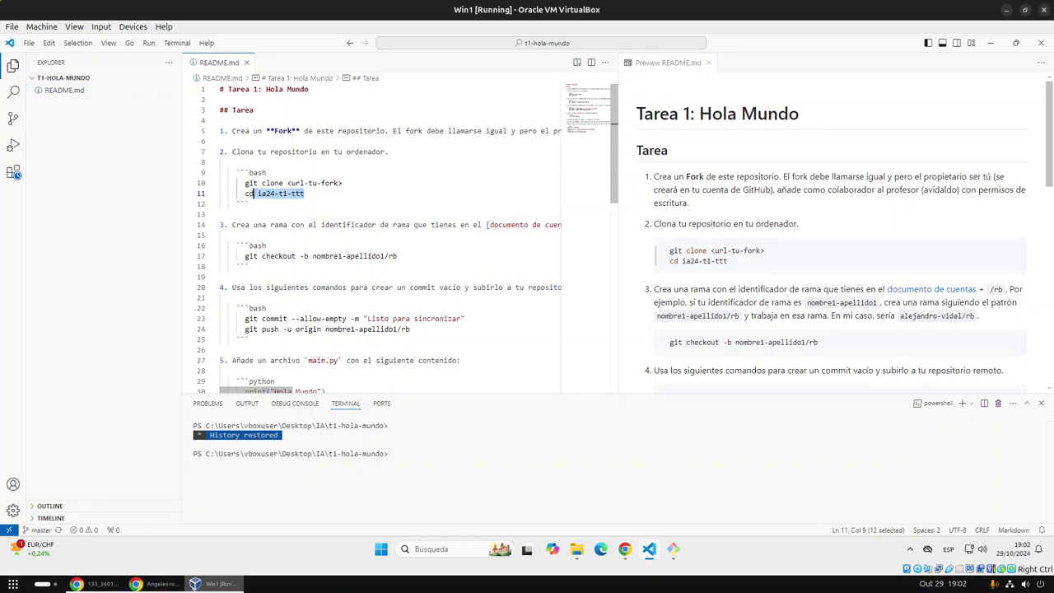